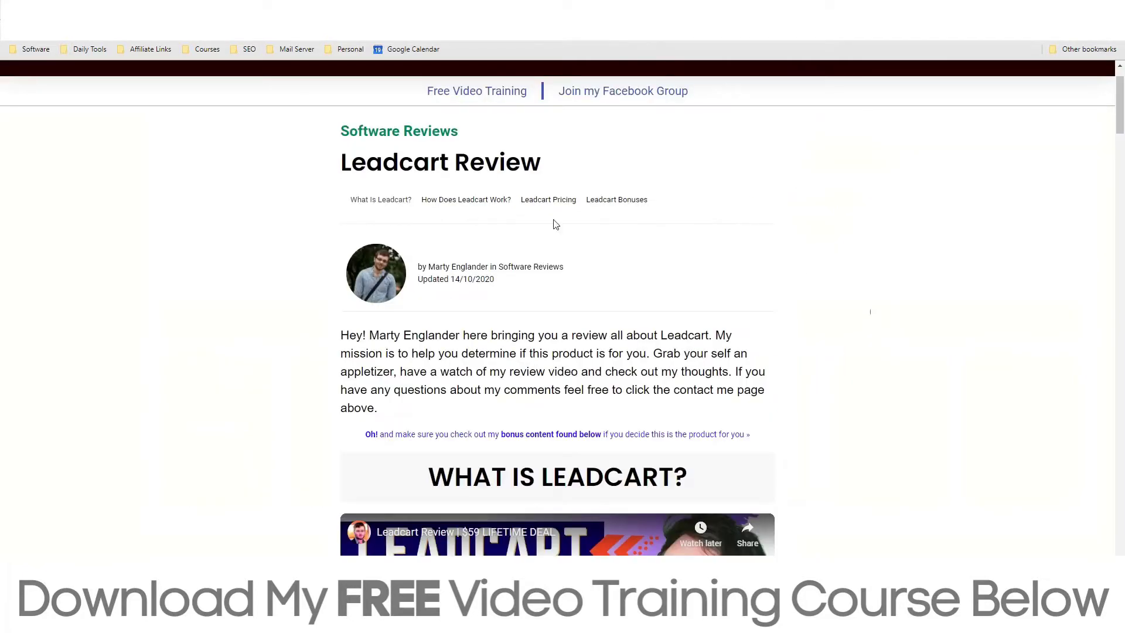
Look through the Leadcart review article, including its pricing and conclusion, and the list of downloadable bonuses in the members area
{"action": "scroll", "coordinate": [556, 232], "scroll_direction": "down", "scroll_amount": 3}
{"action": "scroll", "coordinate": [676, 258], "scroll_direction": "down", "scroll_amount": 4}
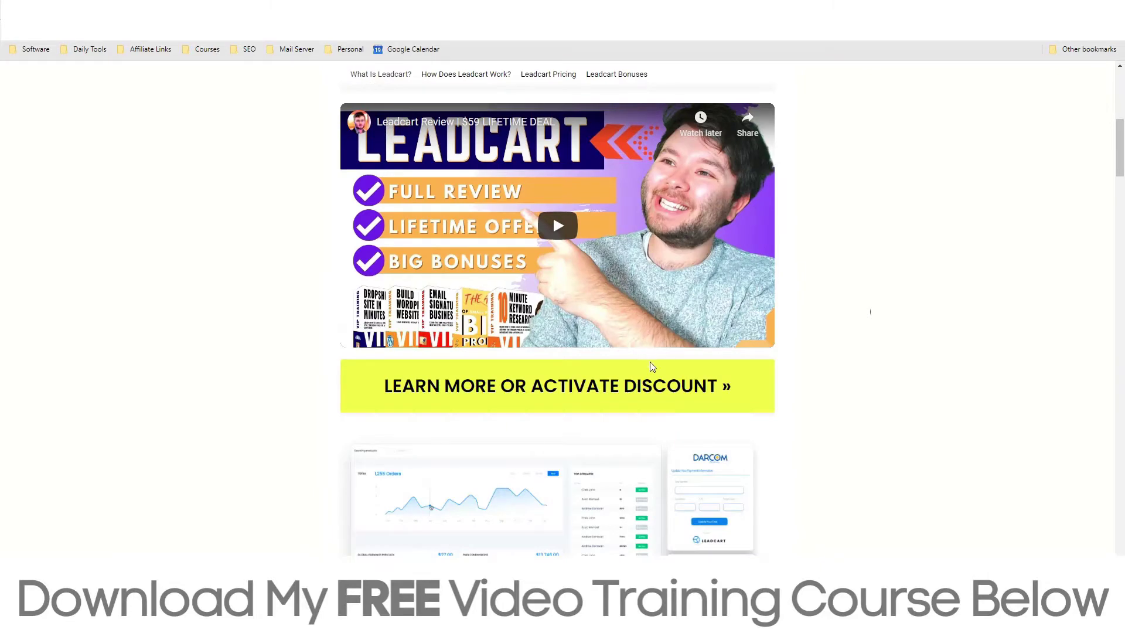
{"action": "scroll", "coordinate": [625, 401], "scroll_direction": "down", "scroll_amount": 2}
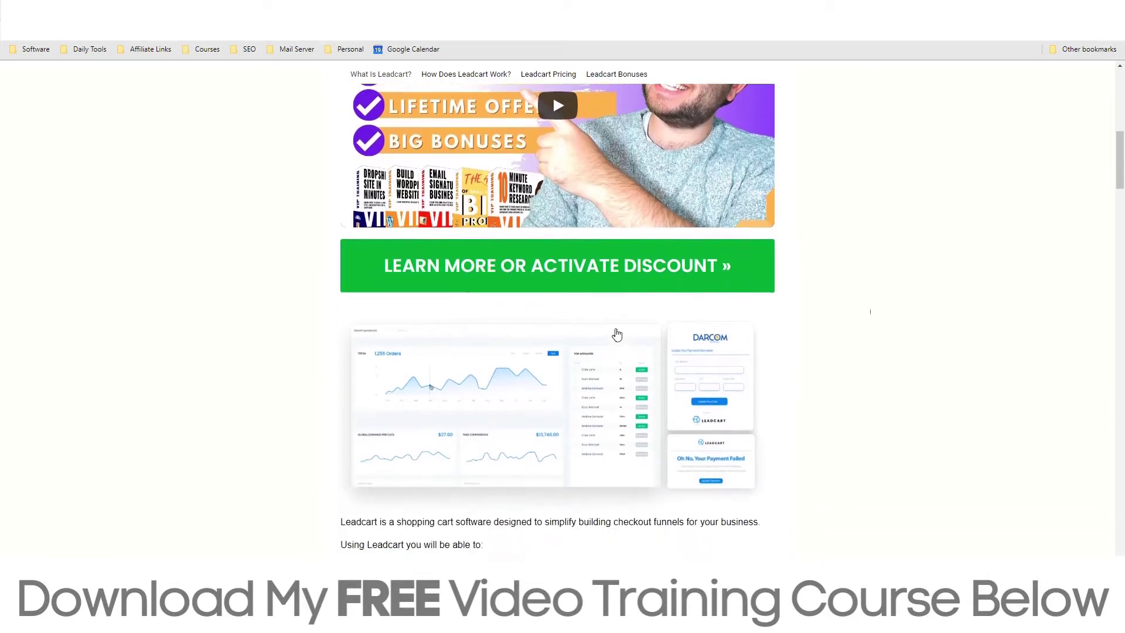
{"action": "scroll", "coordinate": [616, 334], "scroll_direction": "down", "scroll_amount": 20}
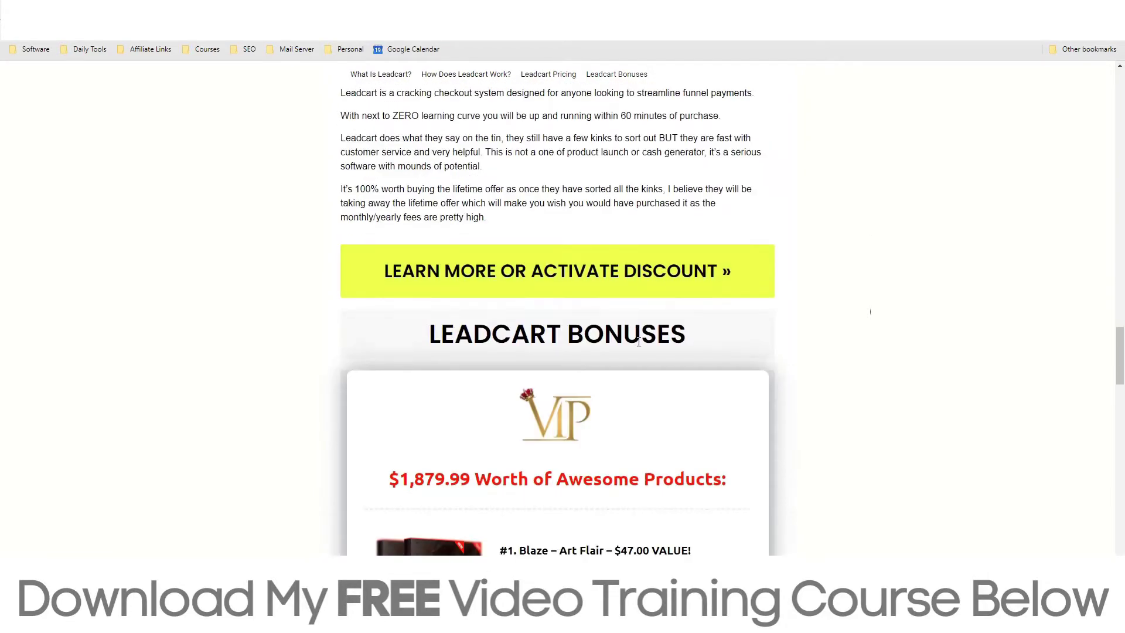
{"action": "scroll", "coordinate": [592, 279], "scroll_direction": "up", "scroll_amount": 5}
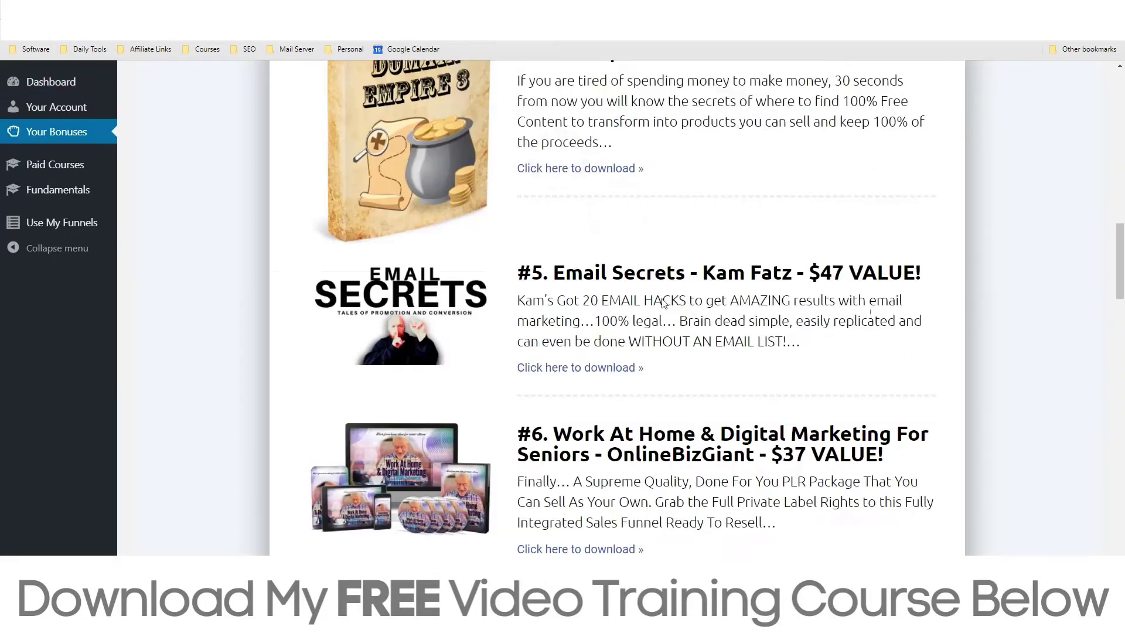
{"action": "scroll", "coordinate": [662, 302], "scroll_direction": "up", "scroll_amount": 20}
{"action": "scroll", "coordinate": [673, 328], "scroll_direction": "down", "scroll_amount": 11}
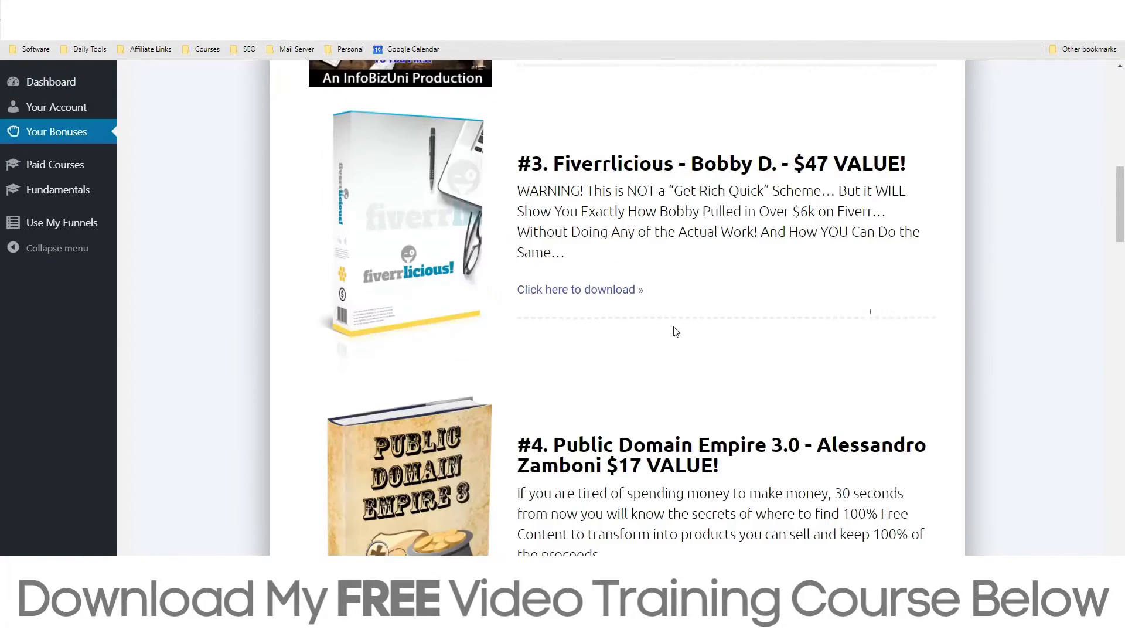
{"action": "scroll", "coordinate": [675, 332], "scroll_direction": "down", "scroll_amount": 18}
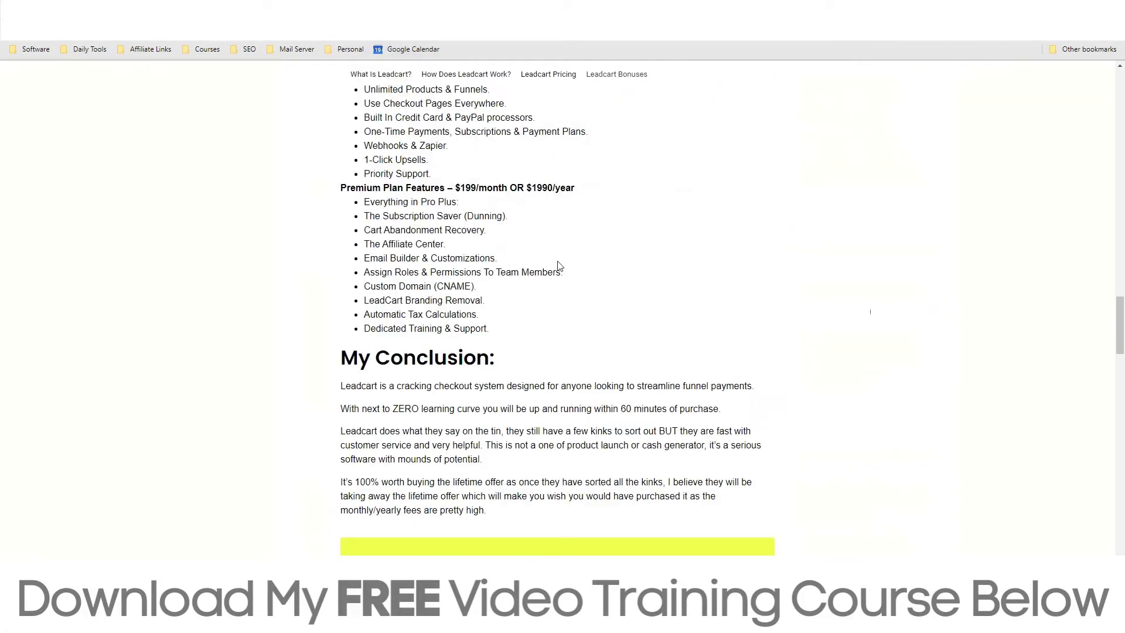
{"action": "scroll", "coordinate": [558, 265], "scroll_direction": "down", "scroll_amount": 4}
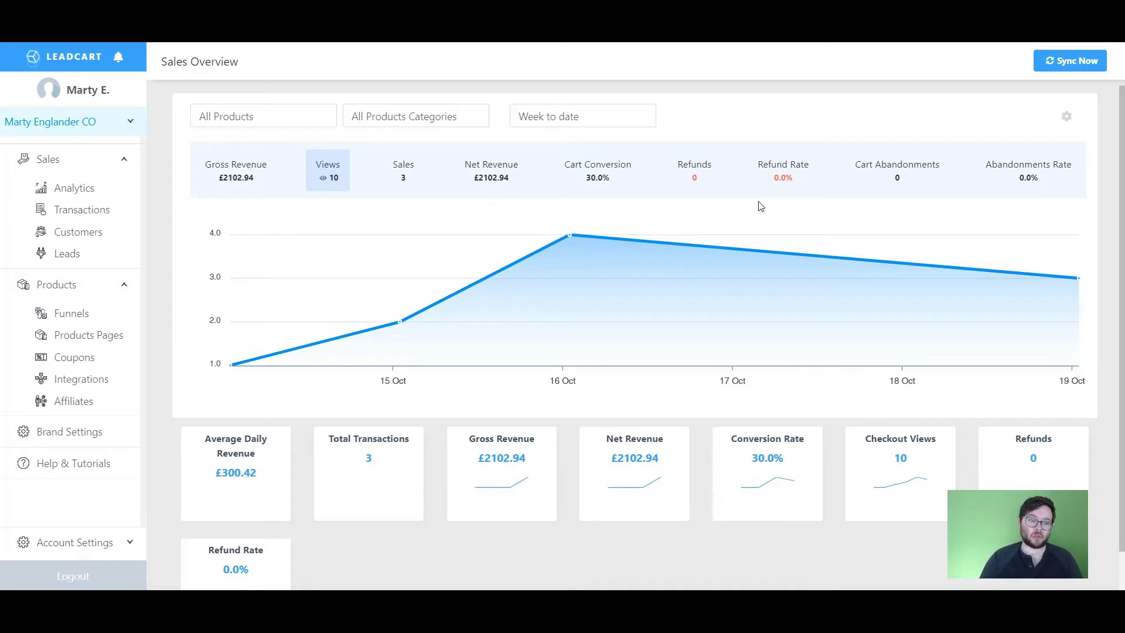
Check the list of brands and create a new checkout page in Leadcart's Products Pages
{"action": "left_click", "coordinate": [124, 122]}
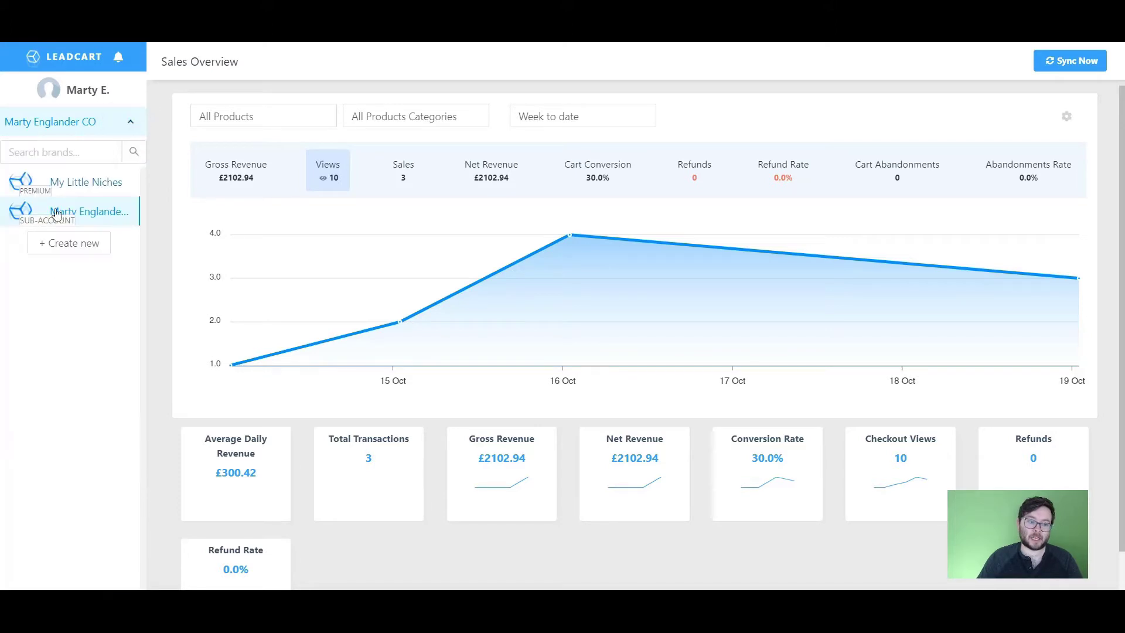
{"action": "left_click", "coordinate": [139, 121]}
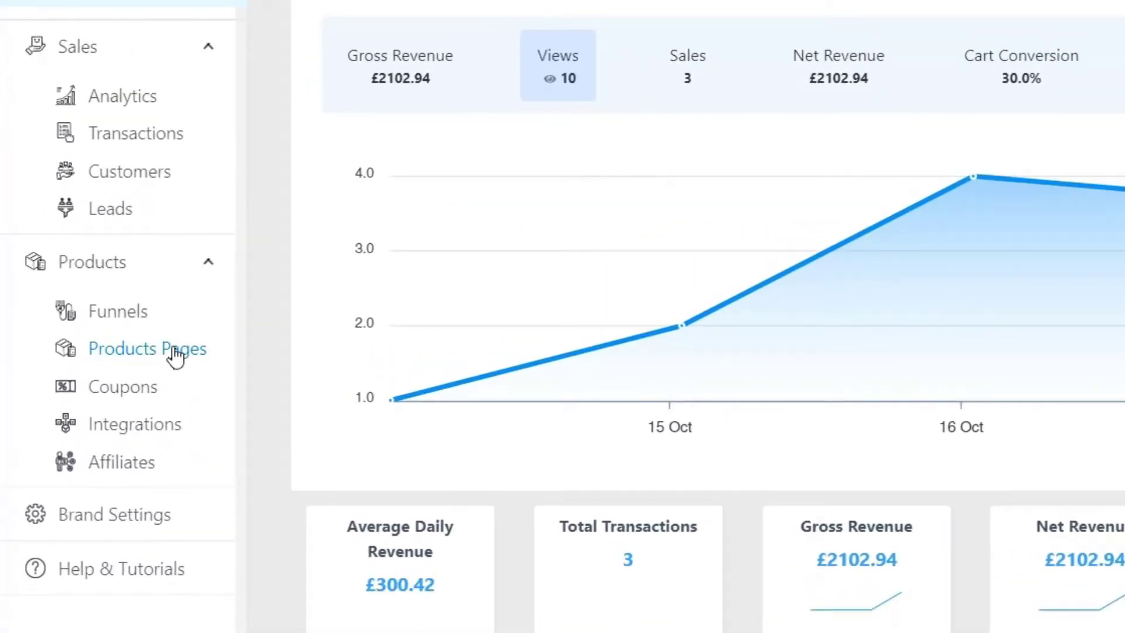
{"action": "left_click", "coordinate": [176, 355]}
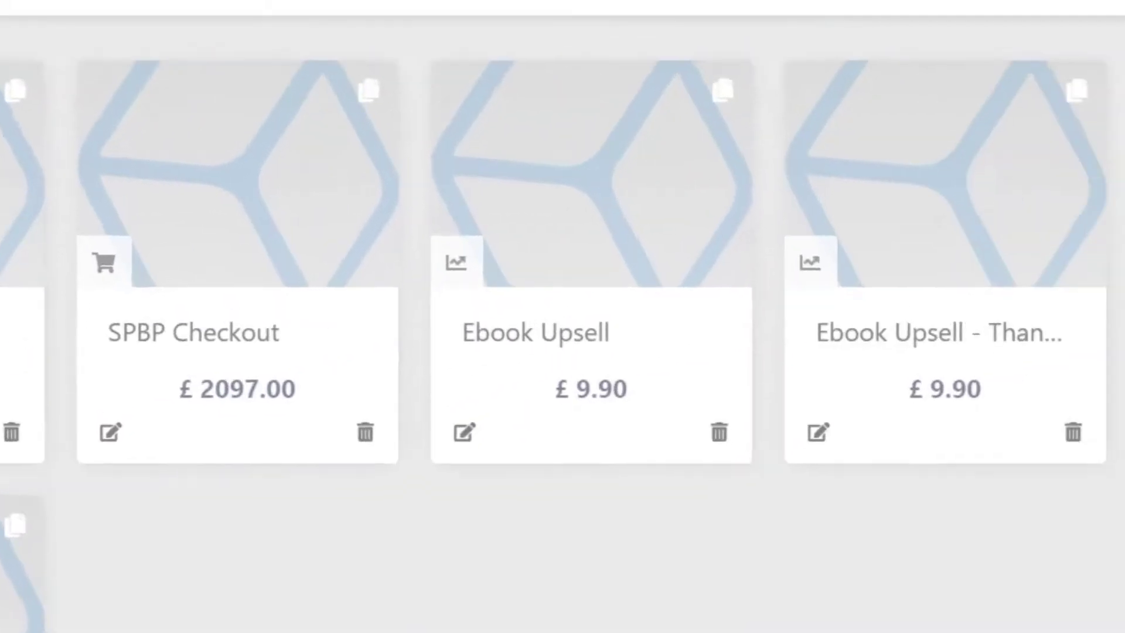
{"action": "left_click", "coordinate": [967, 63]}
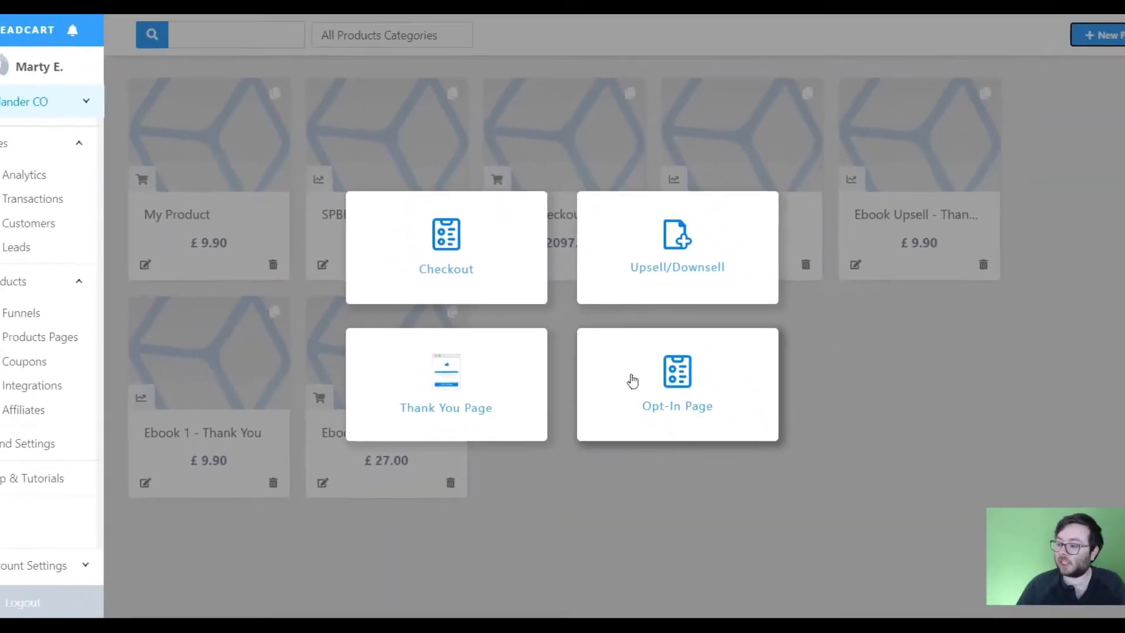
{"action": "left_click", "coordinate": [641, 355]}
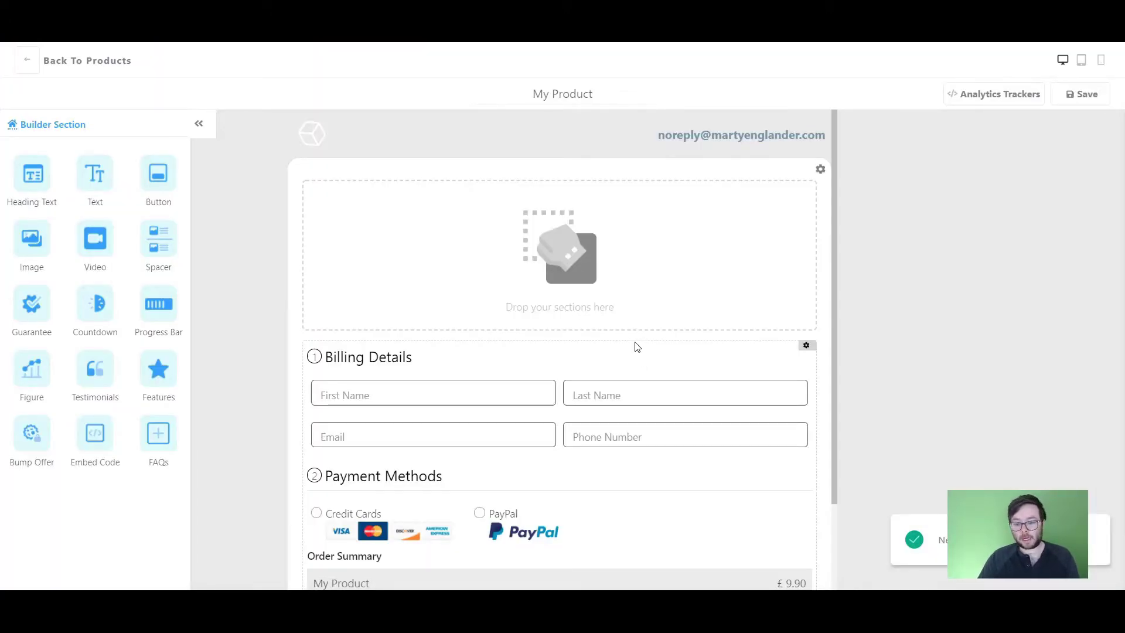
Try the two-step checkout type on the billing form and return it to one step
{"action": "scroll", "coordinate": [674, 333], "scroll_direction": "down", "scroll_amount": 2}
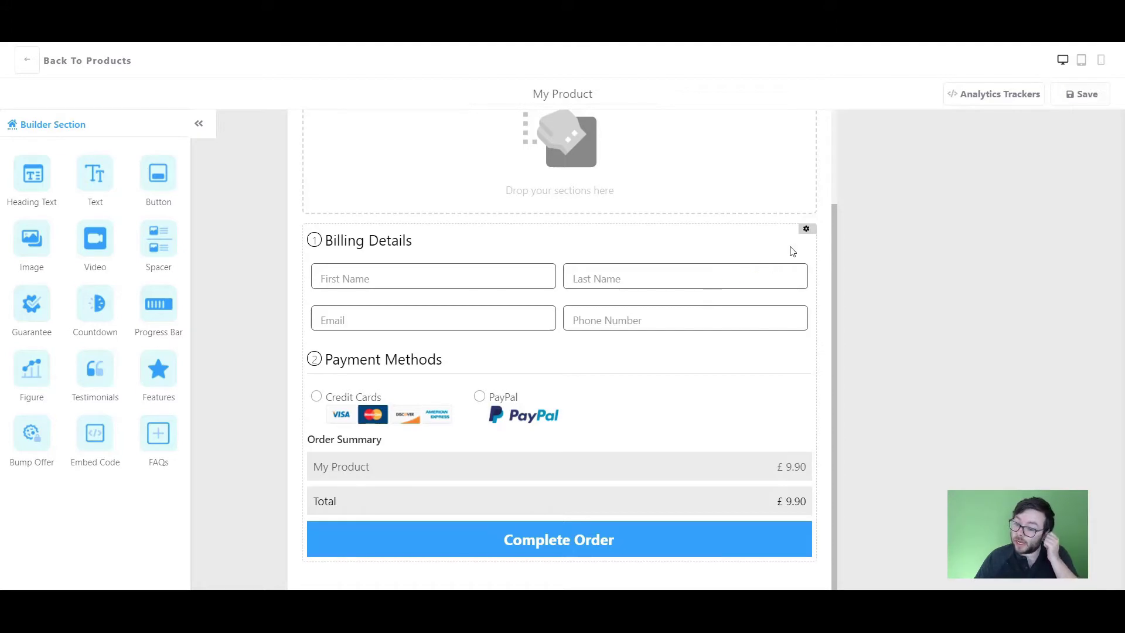
{"action": "left_click", "coordinate": [806, 229]}
{"action": "left_click", "coordinate": [979, 165]}
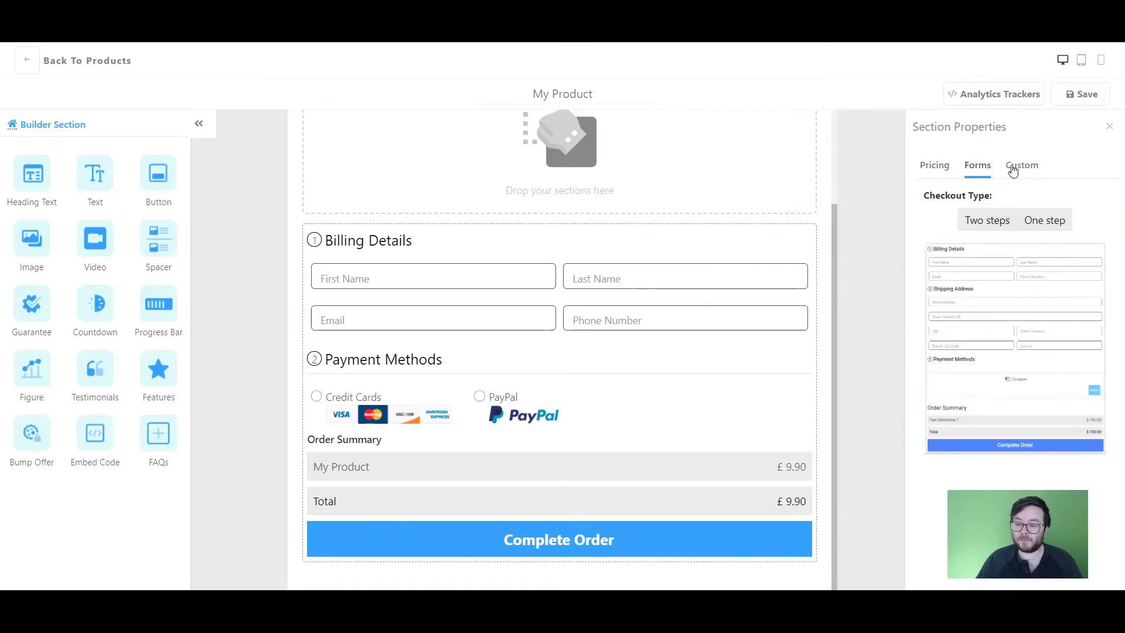
{"action": "left_click", "coordinate": [1036, 221]}
{"action": "left_click", "coordinate": [988, 220]}
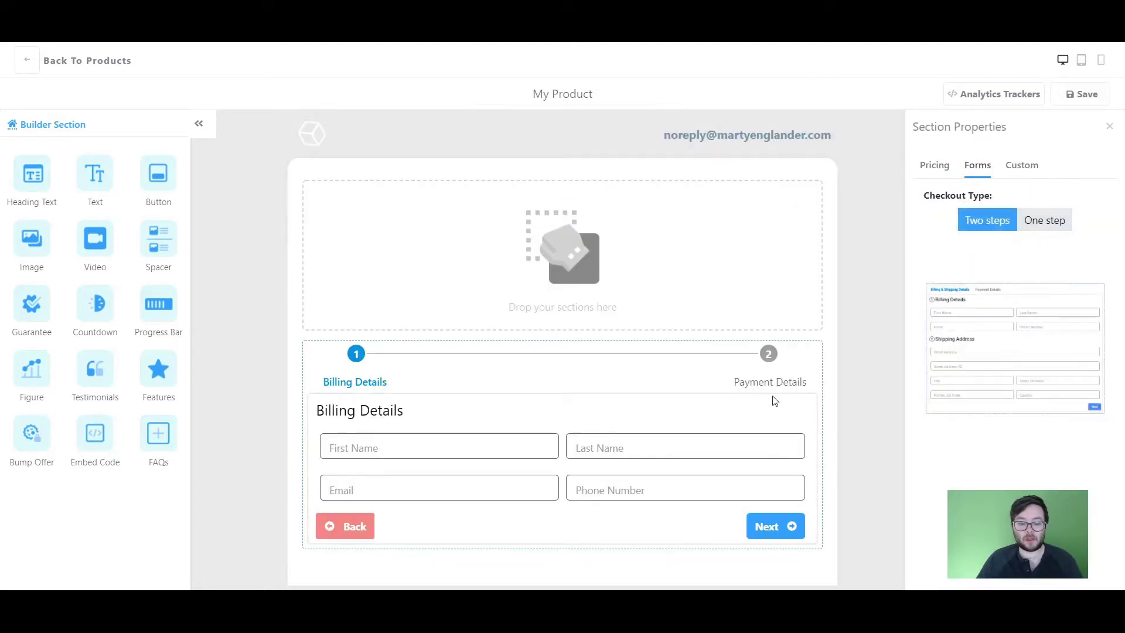
{"action": "left_click", "coordinate": [1044, 227]}
{"action": "left_click", "coordinate": [1109, 126]}
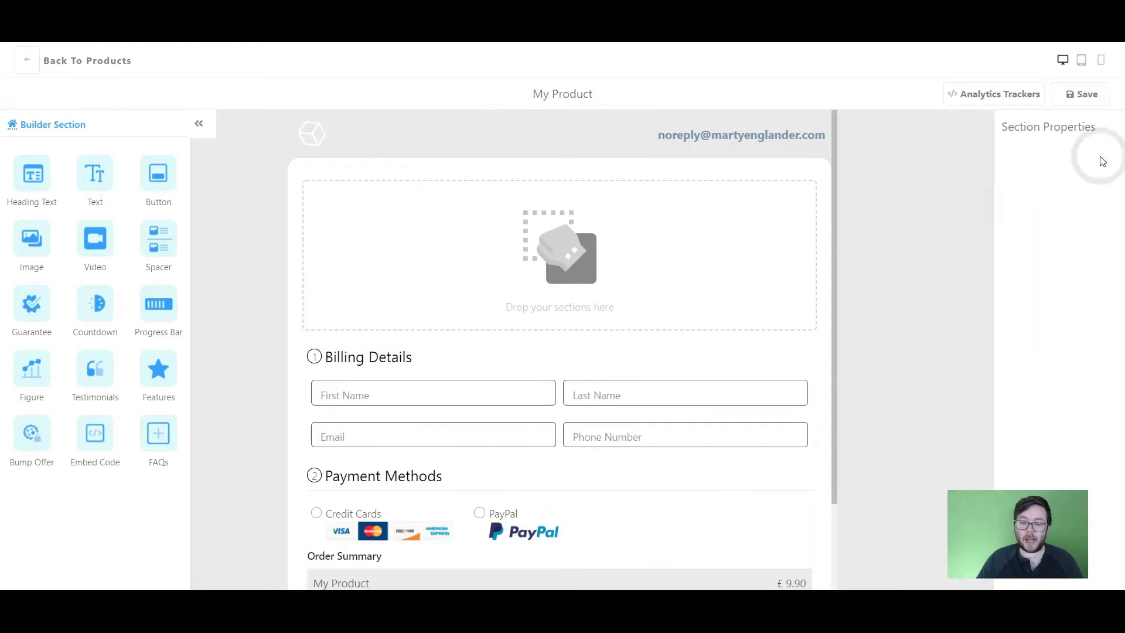
Examine the checkout page and preview it in the tablet and mobile layouts before returning to the desktop layout
{"action": "scroll", "coordinate": [644, 445], "scroll_direction": "down", "scroll_amount": 1}
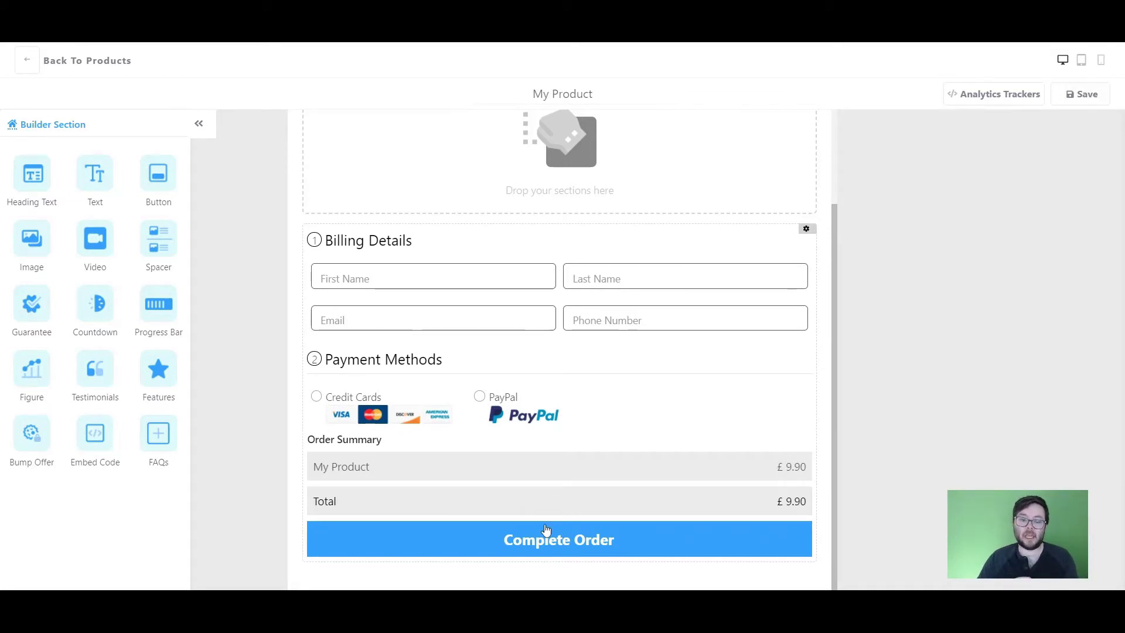
{"action": "scroll", "coordinate": [580, 492], "scroll_direction": "up", "scroll_amount": 1}
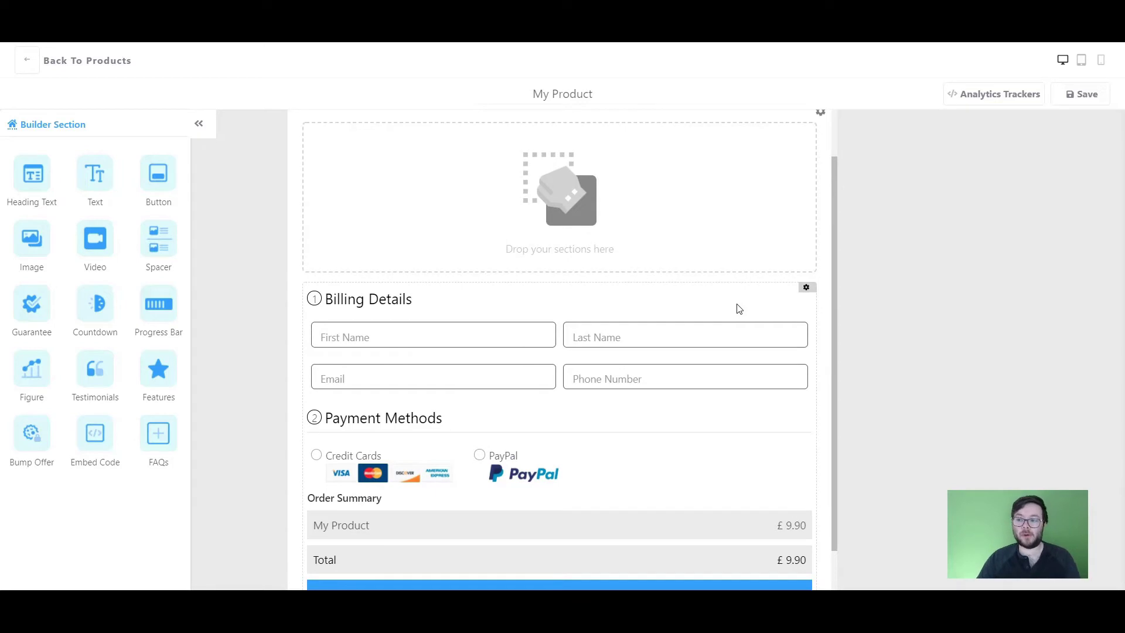
{"action": "left_click", "coordinate": [1082, 61]}
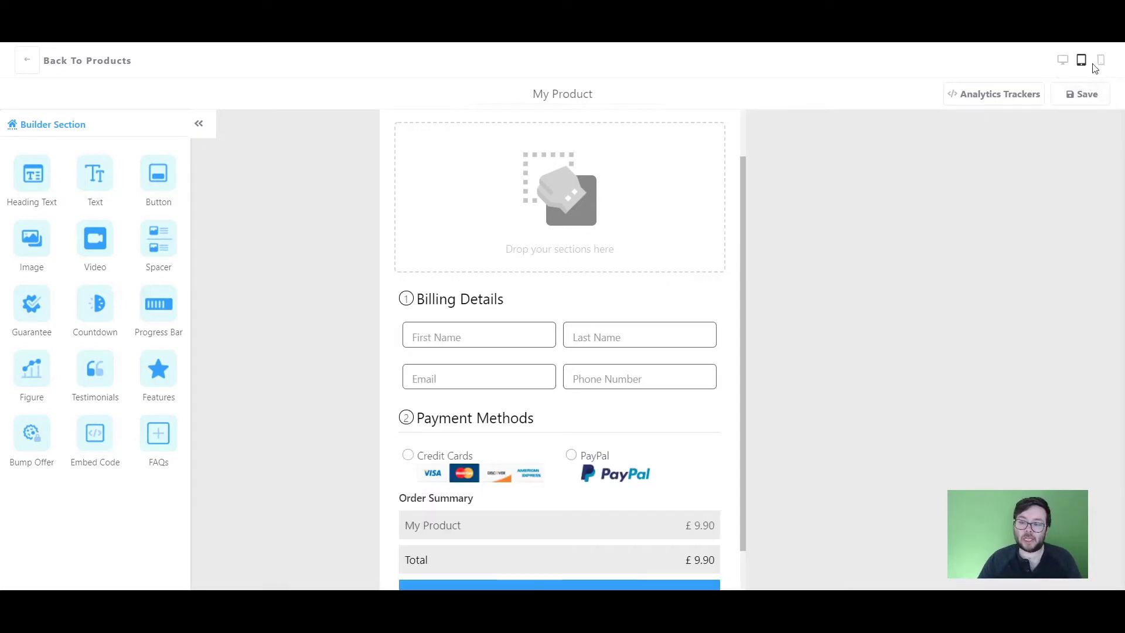
{"action": "left_click", "coordinate": [1098, 66]}
{"action": "left_click", "coordinate": [1082, 60]}
{"action": "left_click", "coordinate": [1098, 65]}
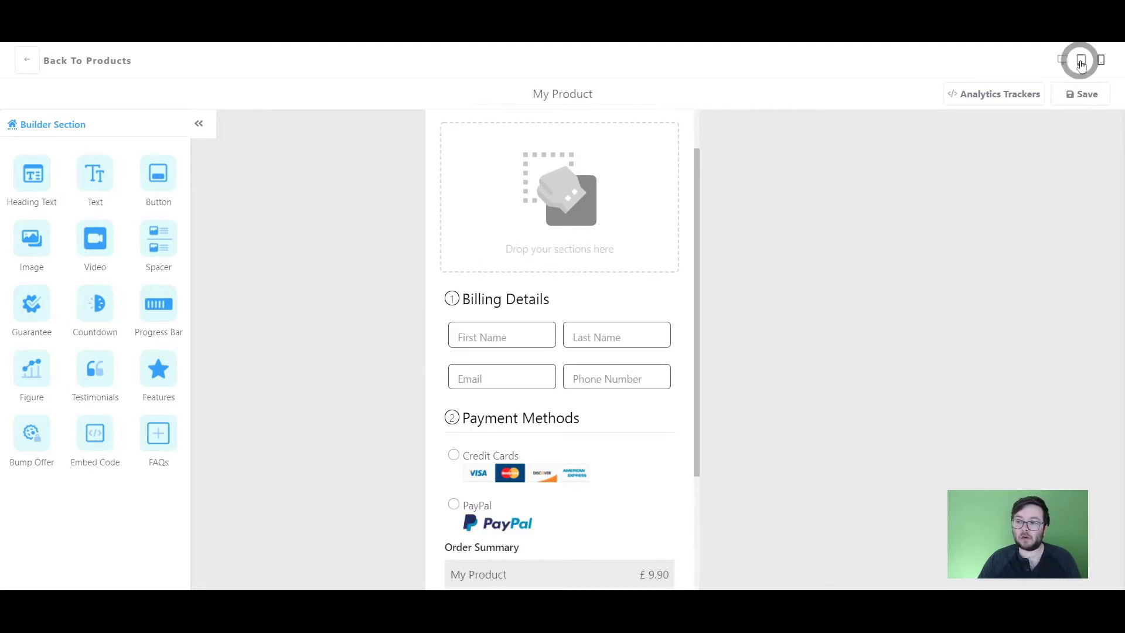
{"action": "left_click", "coordinate": [1082, 61]}
{"action": "left_click", "coordinate": [1062, 62]}
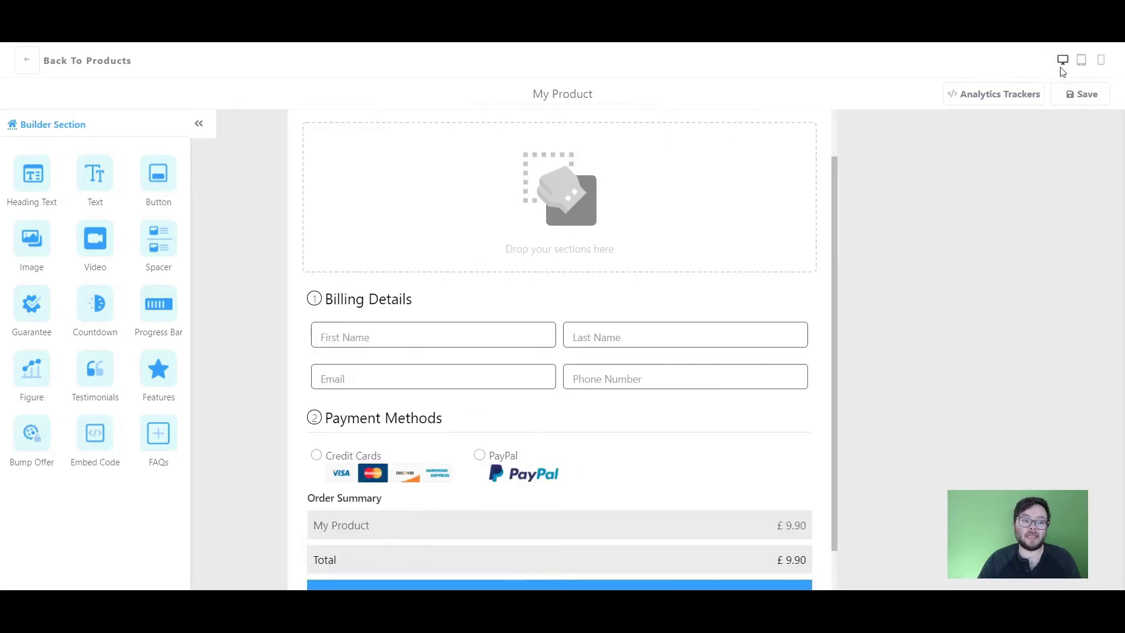
Rename the product page as YT Test
{"action": "left_click", "coordinate": [559, 92]}
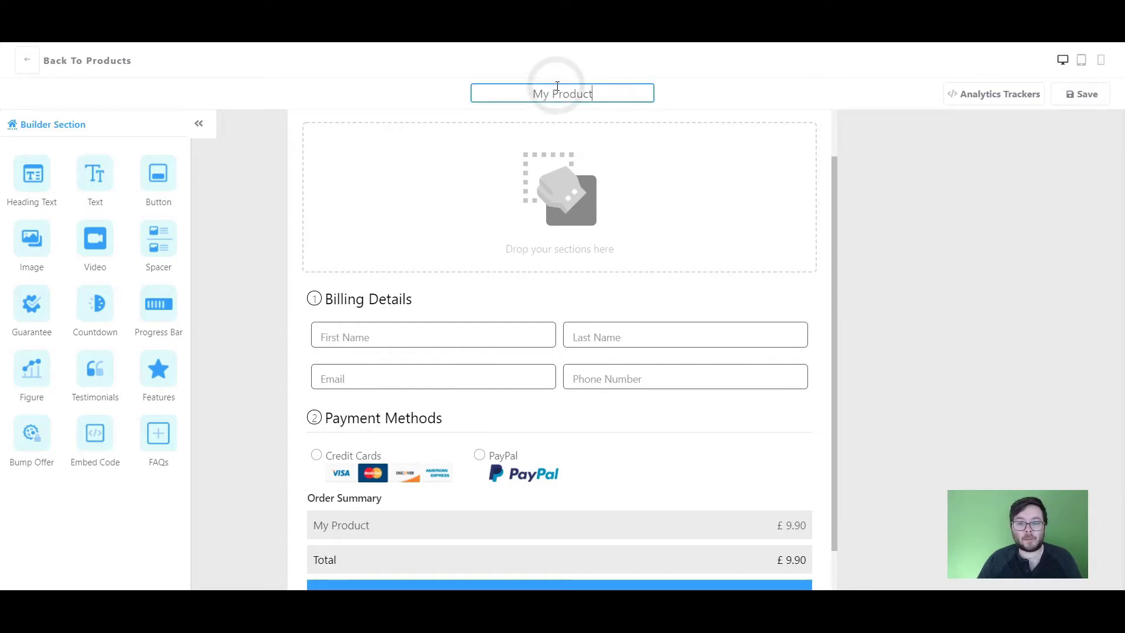
{"action": "double_click", "coordinate": [571, 92]}
{"action": "triple_click", "coordinate": [571, 91]}
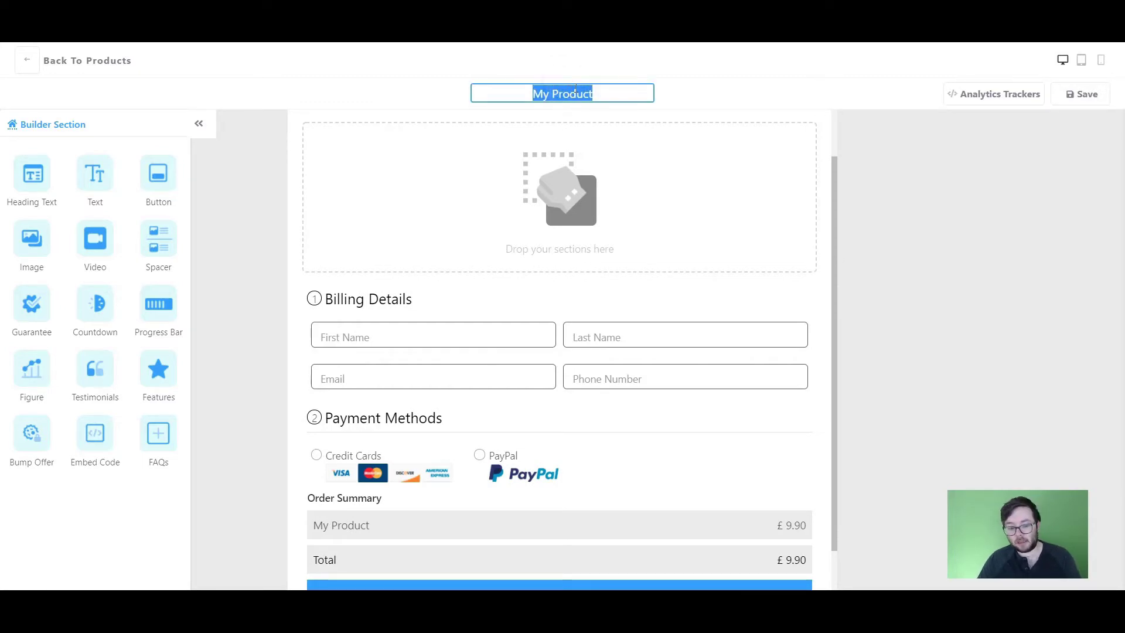
{"action": "type", "text": "YT"}
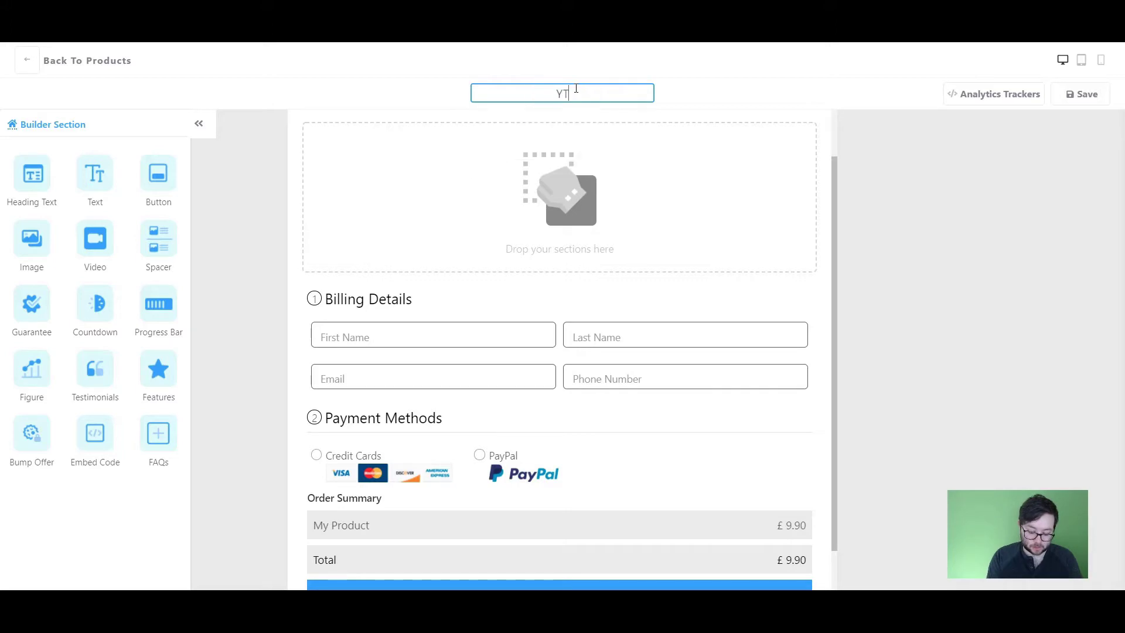
{"action": "type", "text": " Test"}
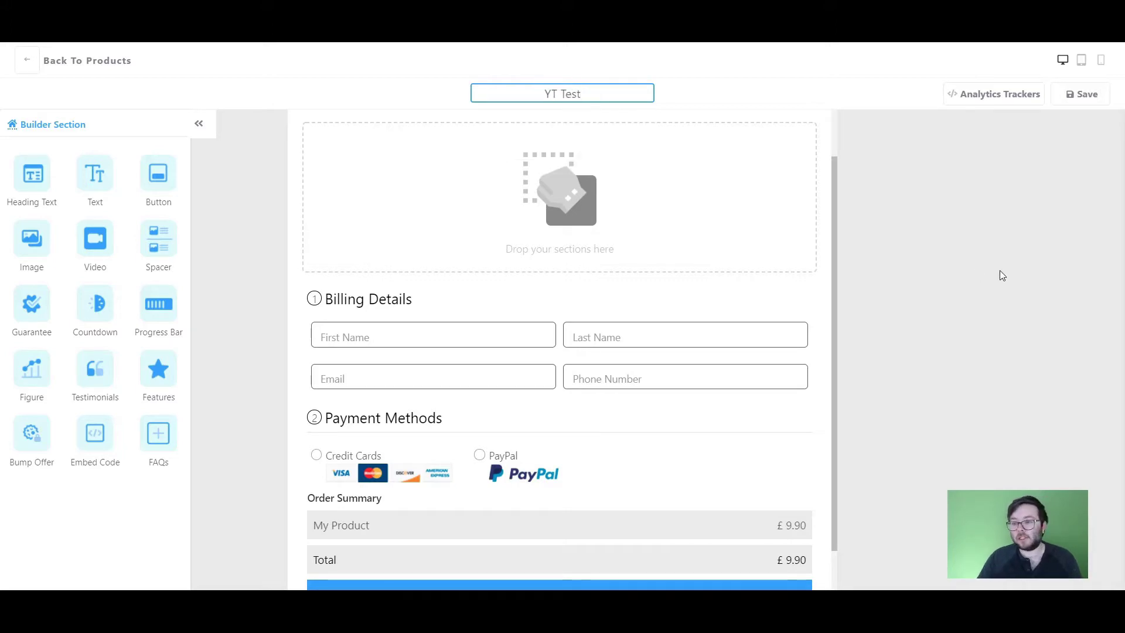
{"action": "left_click", "coordinate": [1002, 276]}
Check the page's Facebook pixel and Google Tag Manager settings without changing them, and save the product page
{"action": "left_click", "coordinate": [992, 110]}
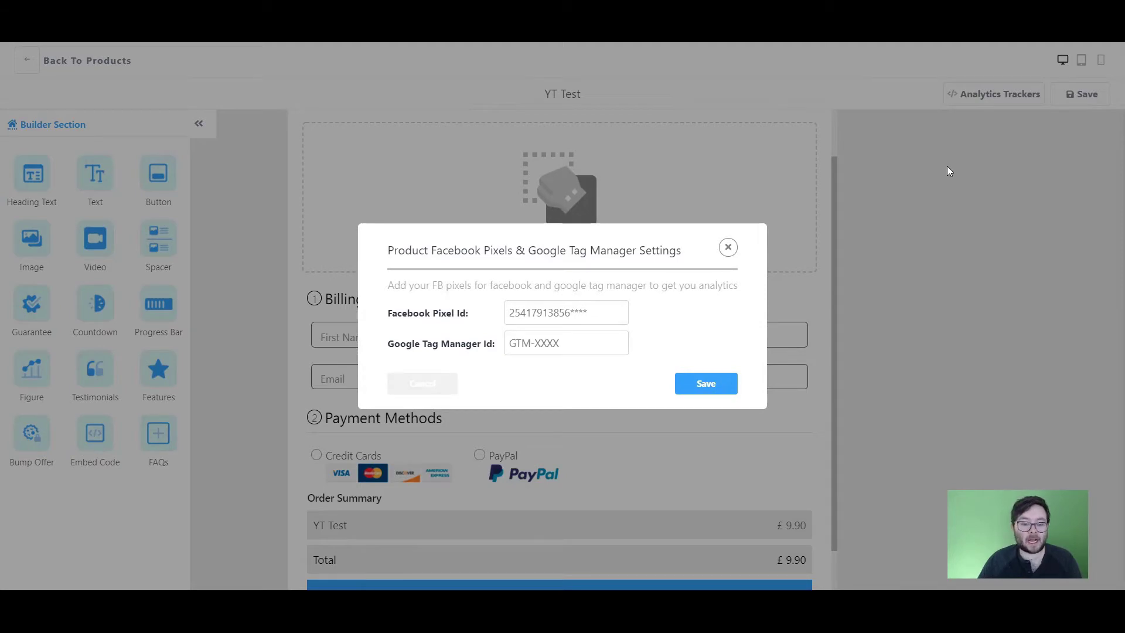
{"action": "left_click", "coordinate": [728, 248]}
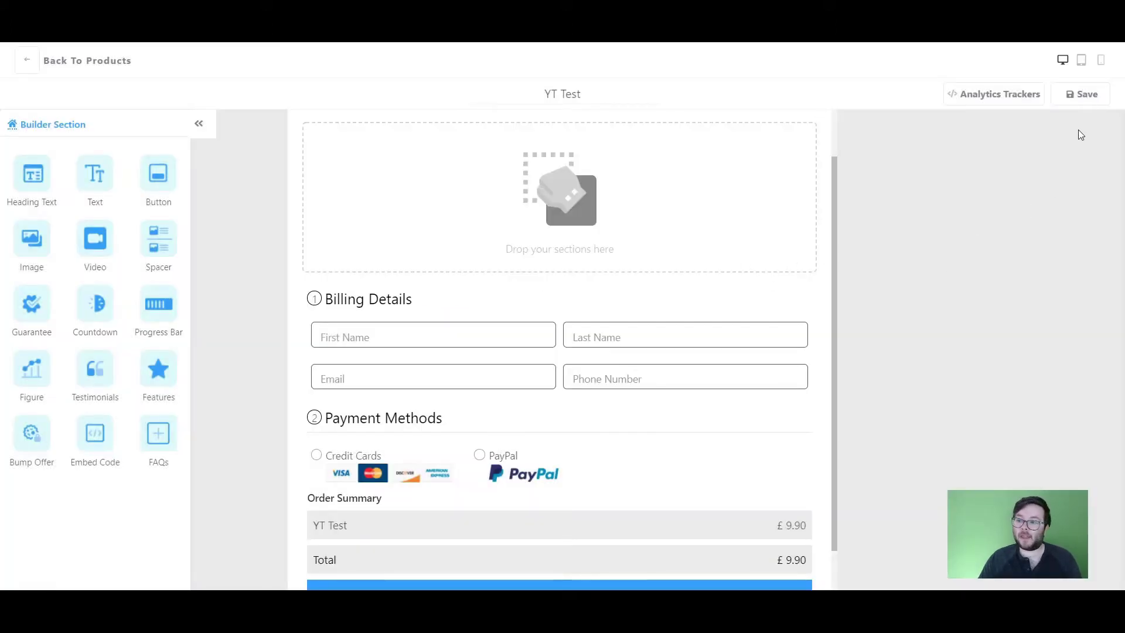
{"action": "left_click", "coordinate": [1077, 96]}
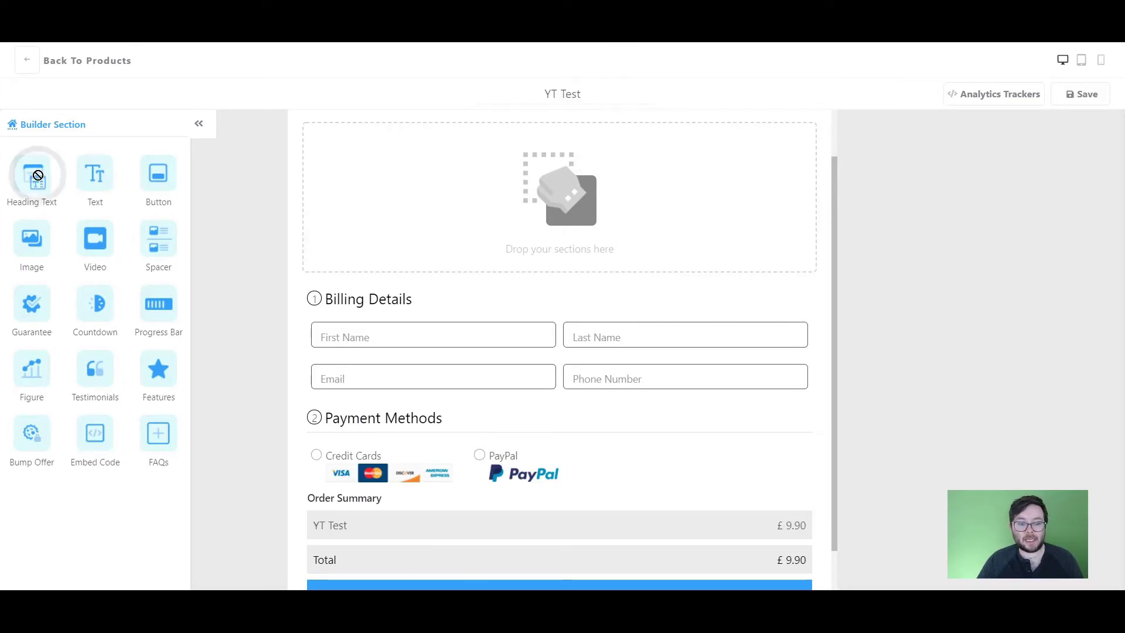
Add a heading text block to the empty section area and an embed code block between it and Billing Details
{"action": "left_click_drag", "start_coordinate": [36, 177], "coordinate": [564, 220]}
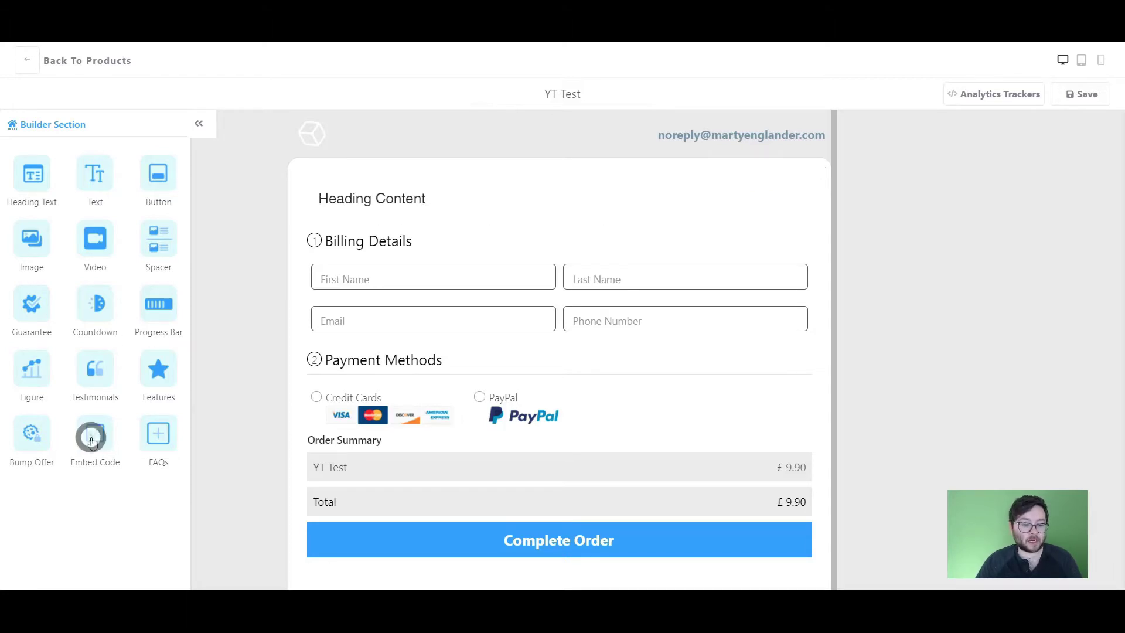
{"action": "left_click_drag", "start_coordinate": [95, 437], "coordinate": [469, 296]}
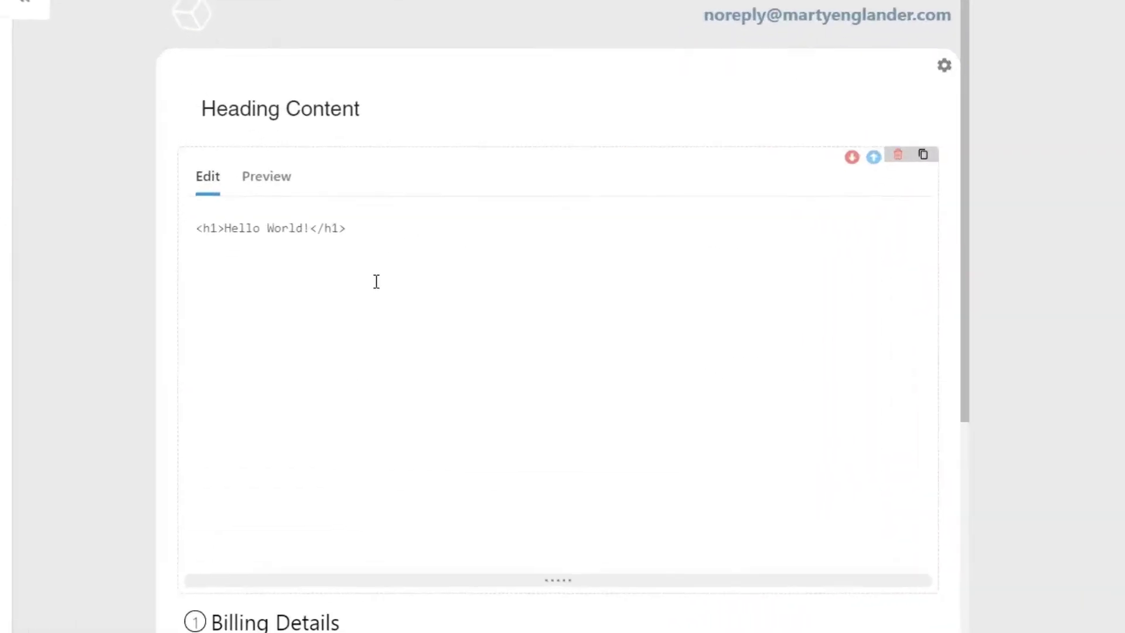
Replace the text inside the embed code's h1 tags with "Heading content" and preview the block
{"action": "left_click", "coordinate": [218, 199]}
{"action": "key", "text": "ctrl+a"}
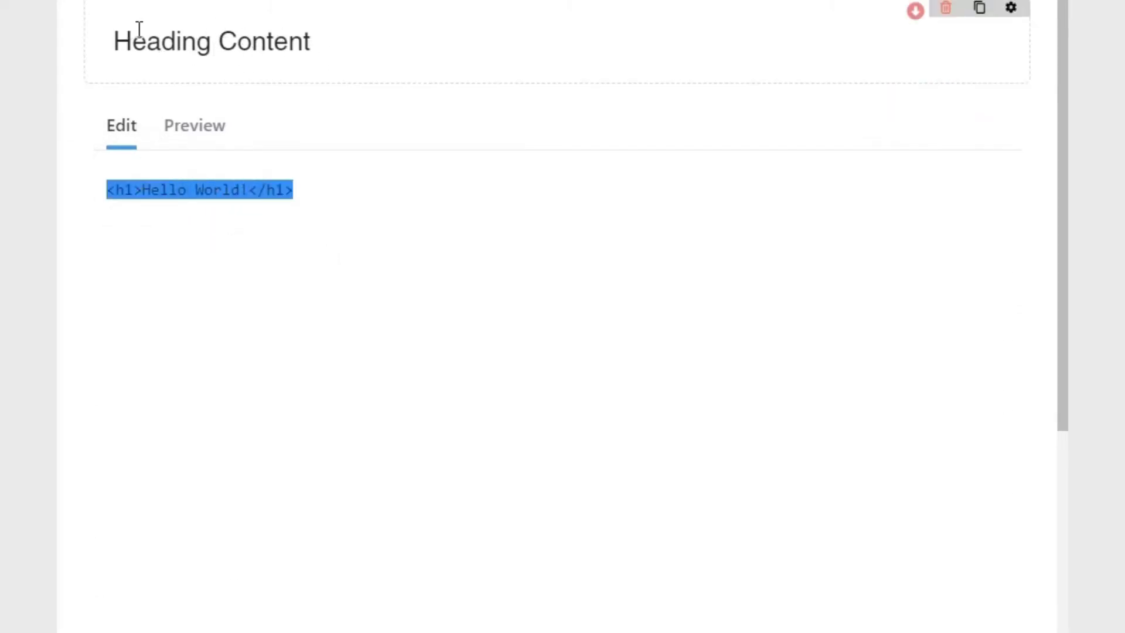
{"action": "left_click", "coordinate": [150, 202]}
{"action": "left_click", "coordinate": [130, 281]}
{"action": "key", "text": "ctrl+a"}
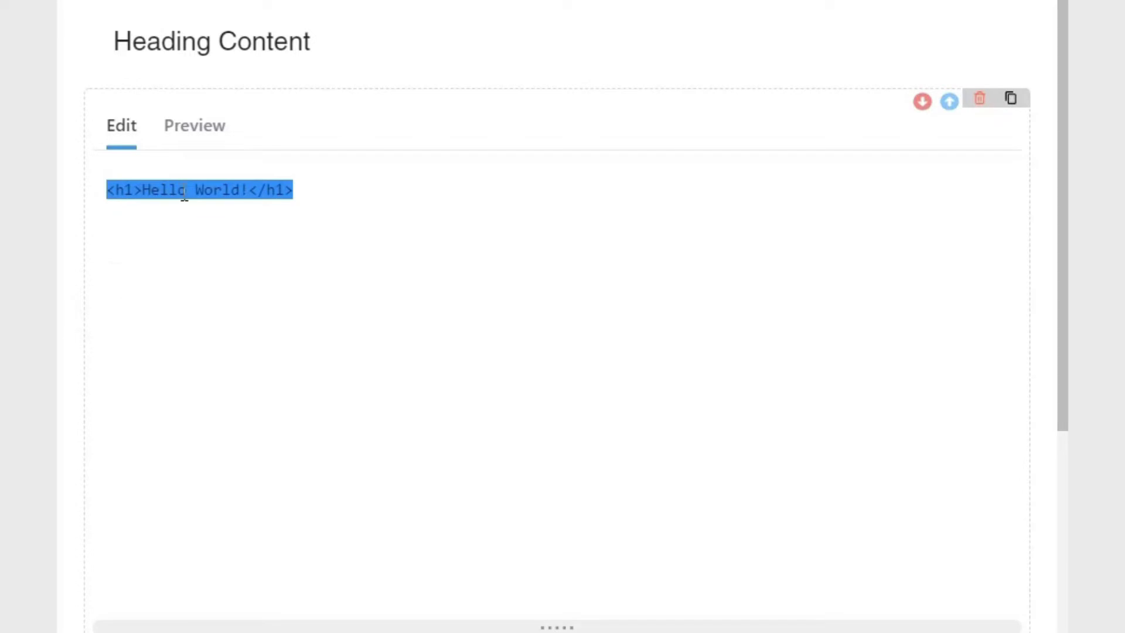
{"action": "left_click_drag", "start_coordinate": [143, 189], "coordinate": [247, 186]}
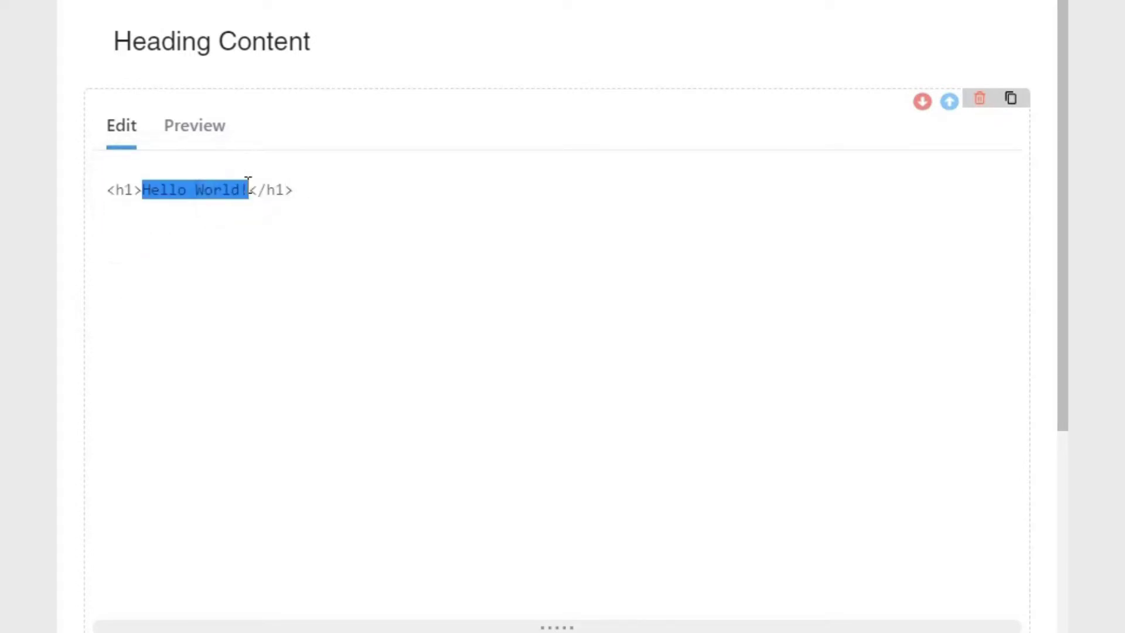
{"action": "type", "text": "Heading conten"}
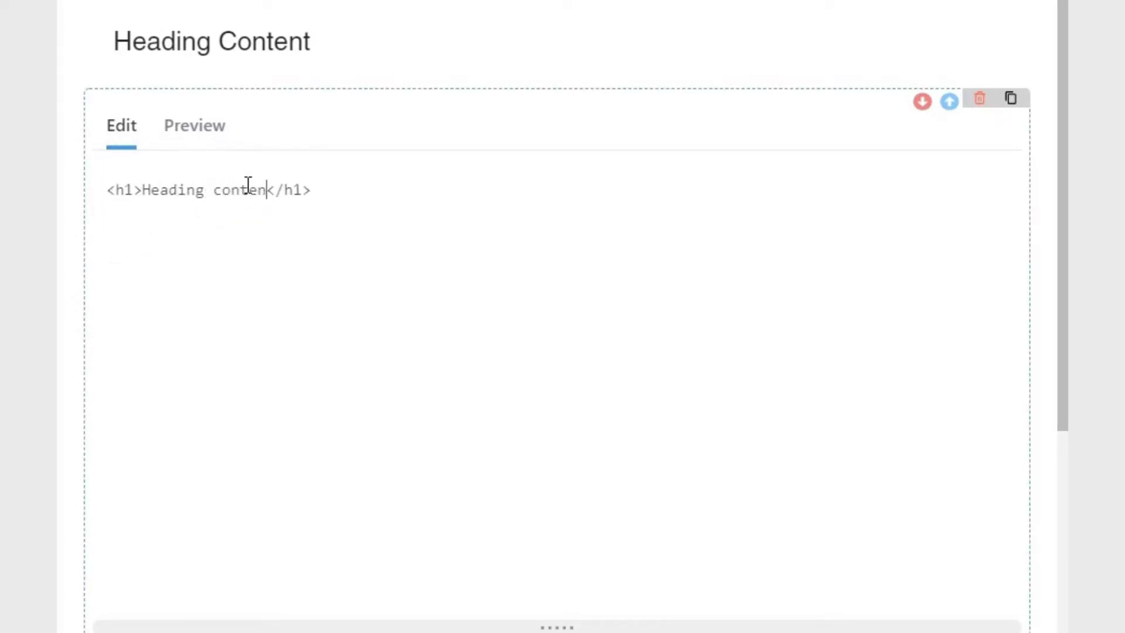
{"action": "type", "text": "t"}
{"action": "left_click", "coordinate": [177, 130]}
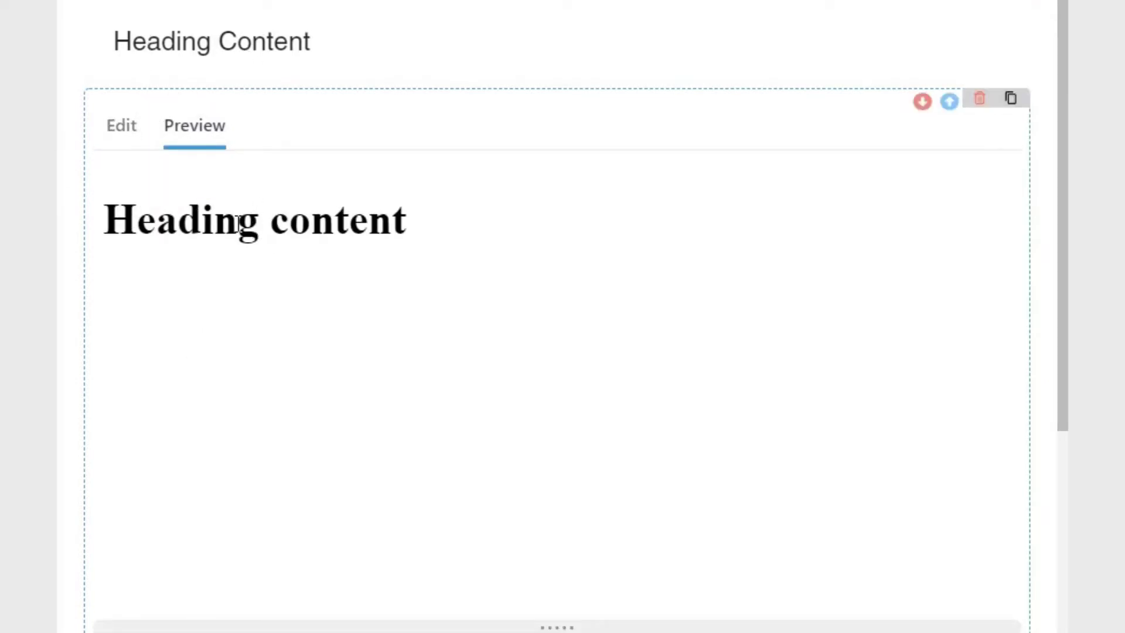
Add an inline style attribute with "font-family: helvetica;" to the h1 tag in the embed code block
{"action": "left_click", "coordinate": [129, 120]}
{"action": "left_click", "coordinate": [132, 189]}
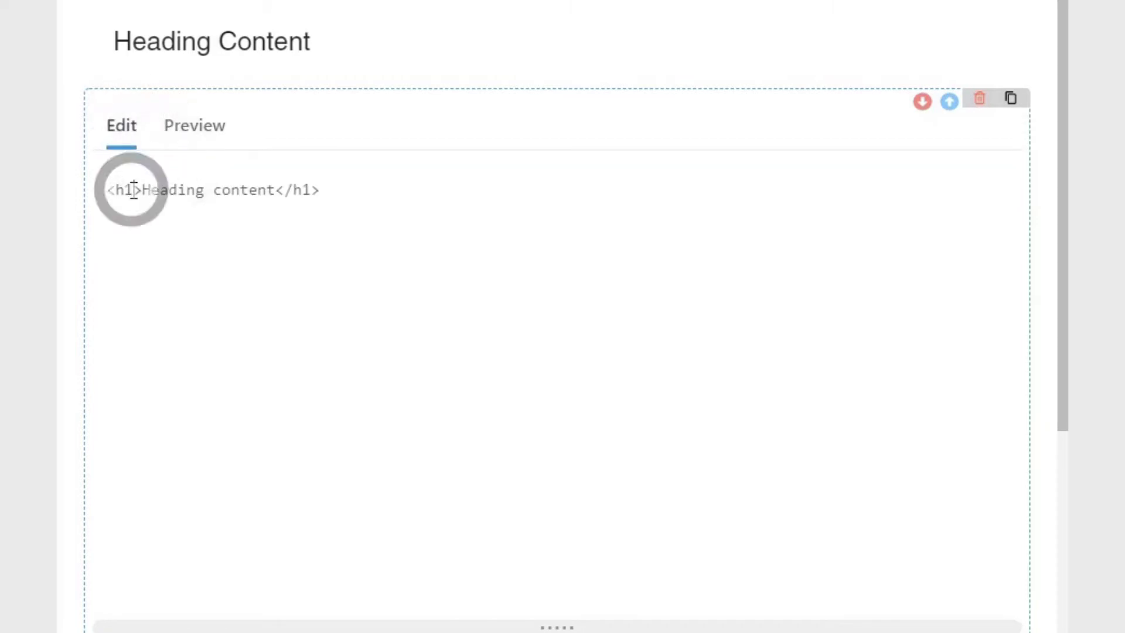
{"action": "type", "text": "style=\"\""}
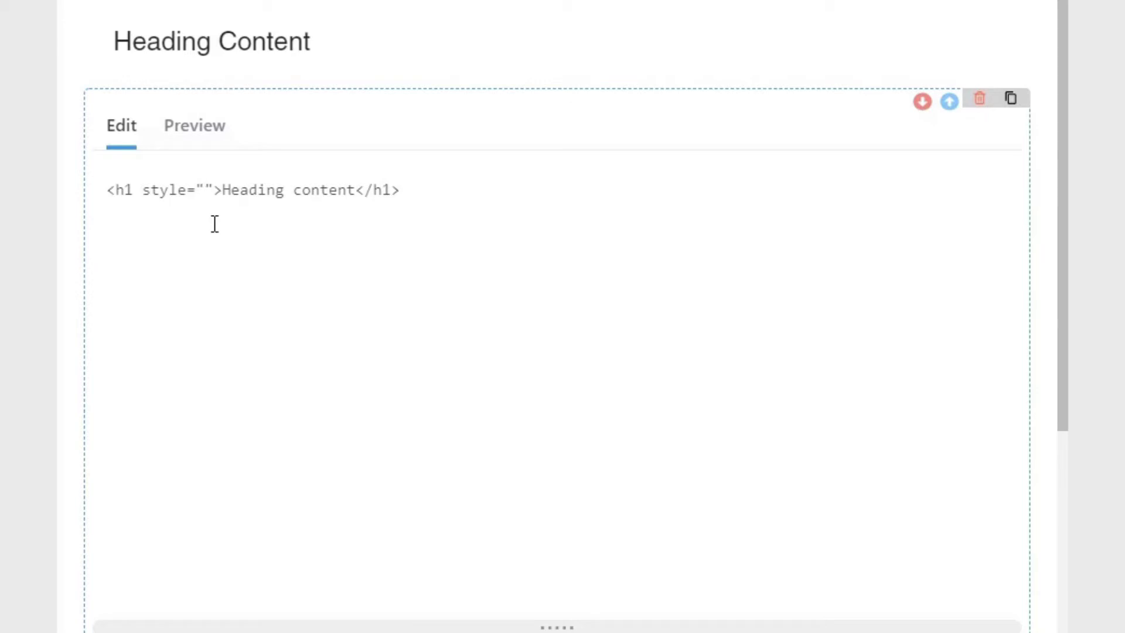
{"action": "type", "text": "h"}
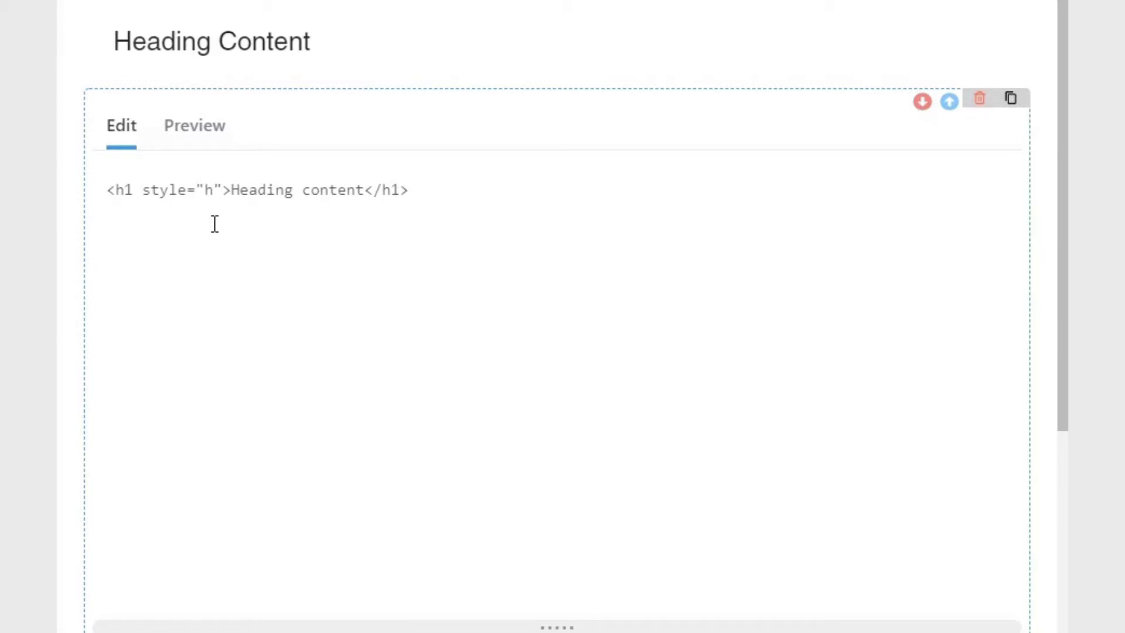
{"action": "key", "text": "BackSpace"}
{"action": "type", "text": "font"}
{"action": "key", "text": "BackSpace"}
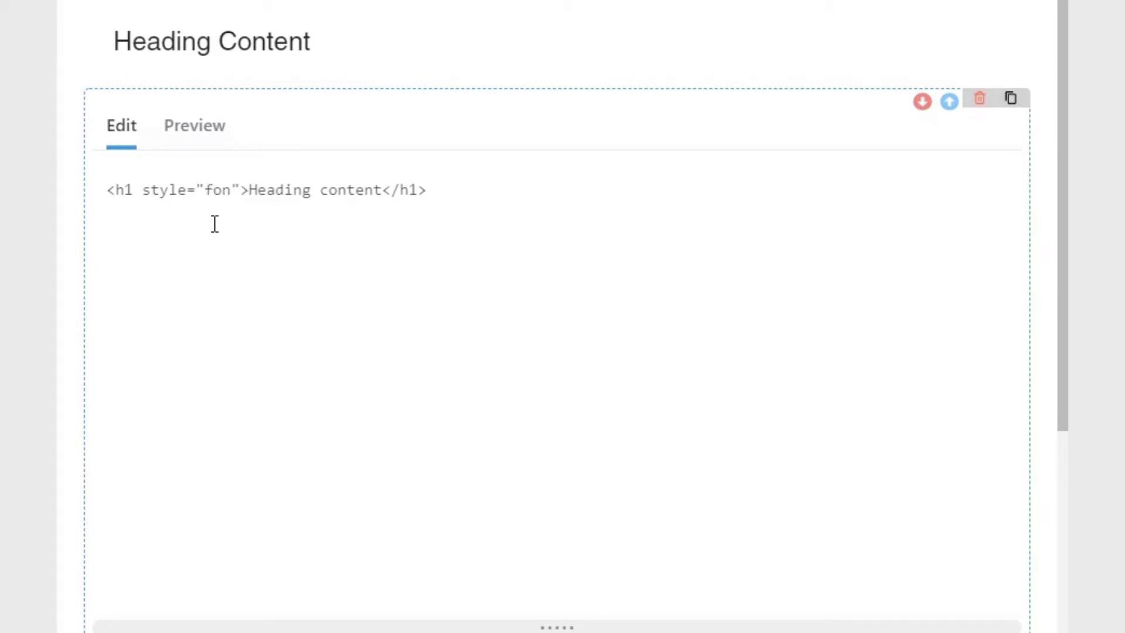
{"action": "type", "text": "t-family: helvetica"}
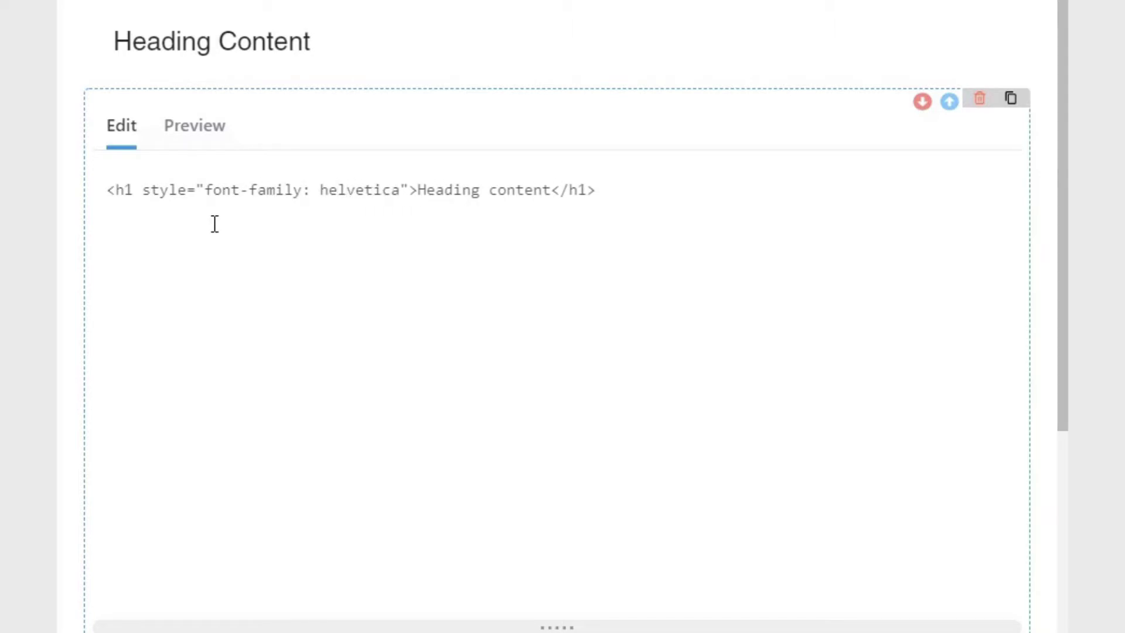
{"action": "type", "text": ";"}
{"action": "key", "text": "BackSpace"}
{"action": "type", "text": ";"}
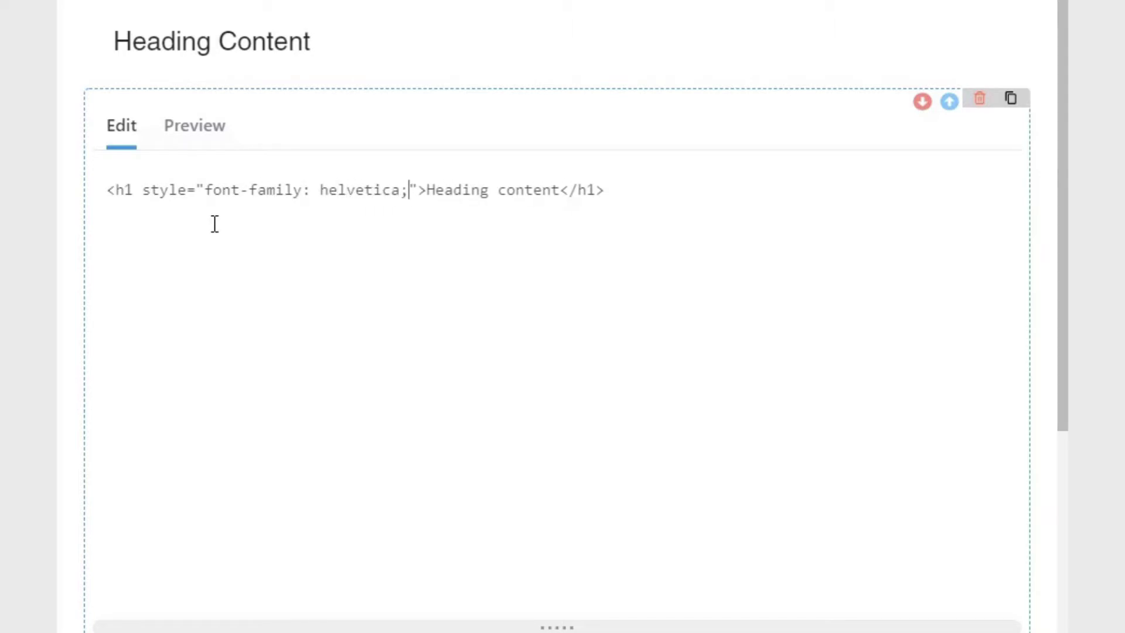
Add "font-size: 20px;" to the h1 tag's inline style and preview the embed code block
{"action": "type", "text": " font-size"}
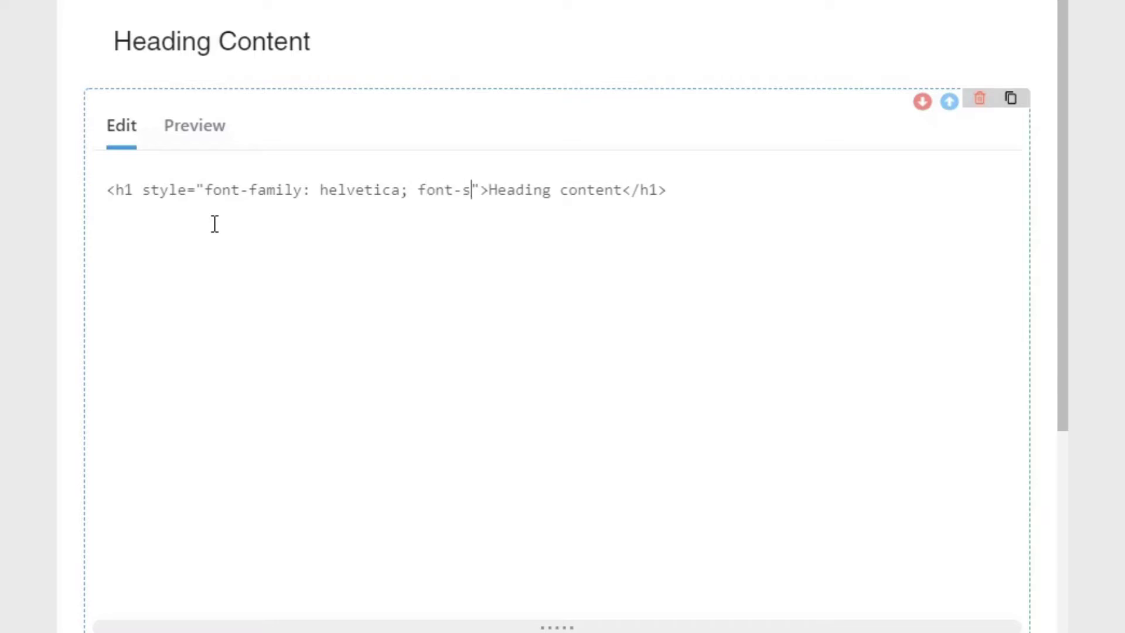
{"action": "type", "text": ": "}
{"action": "type", "text": "20px;"}
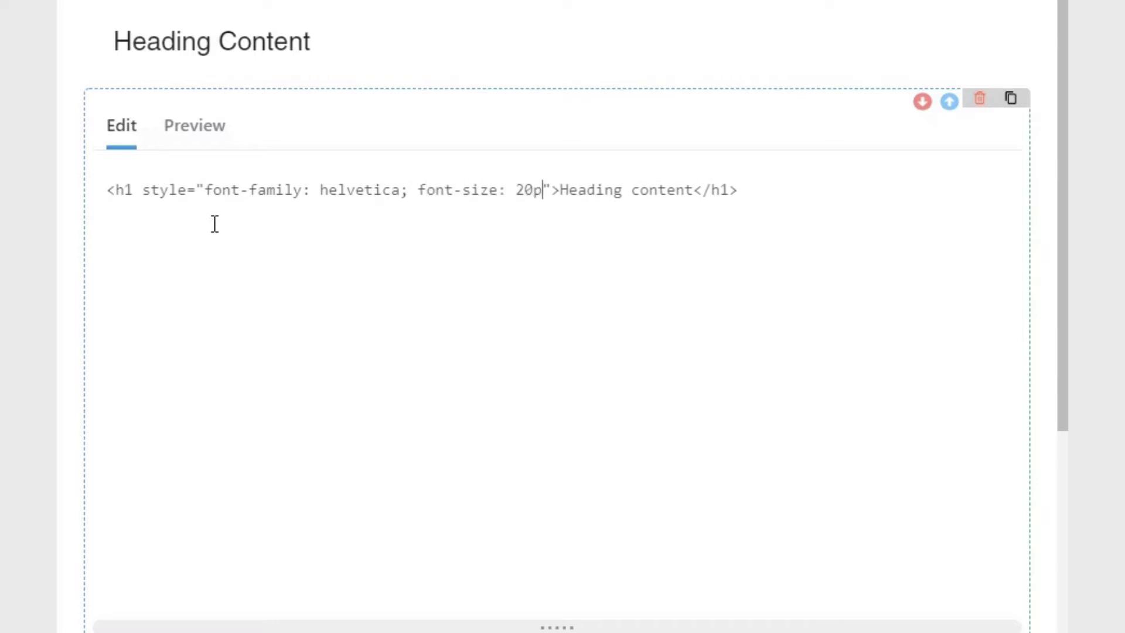
{"action": "left_click", "coordinate": [191, 134]}
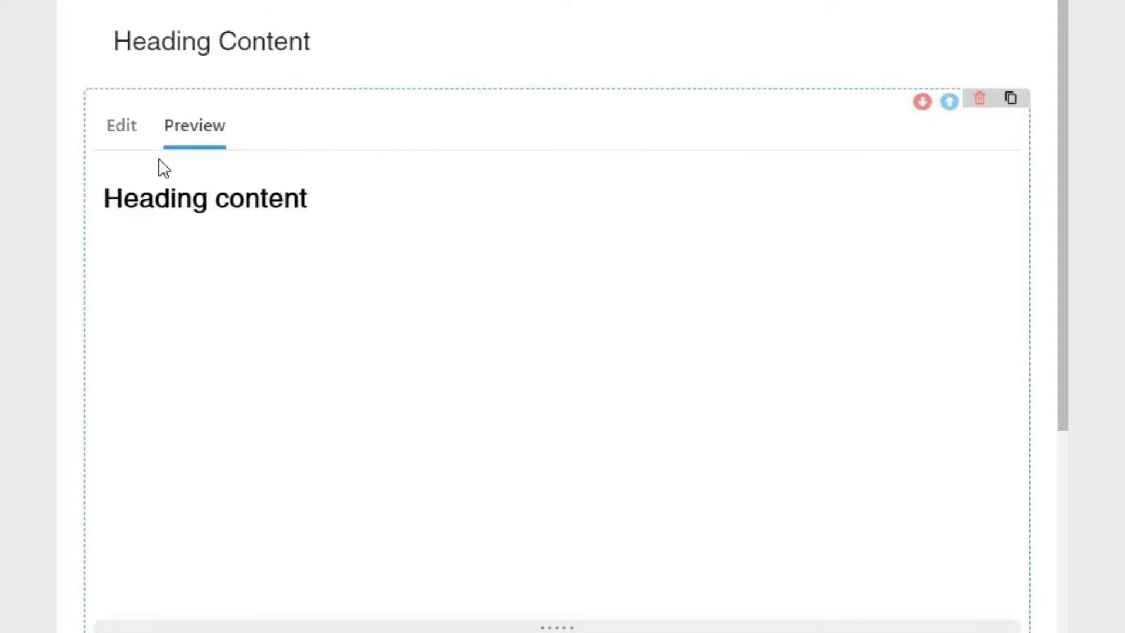
Add "font-weight: 200" to the h1 tag's inline style and preview the embed code block
{"action": "left_click", "coordinate": [128, 136]}
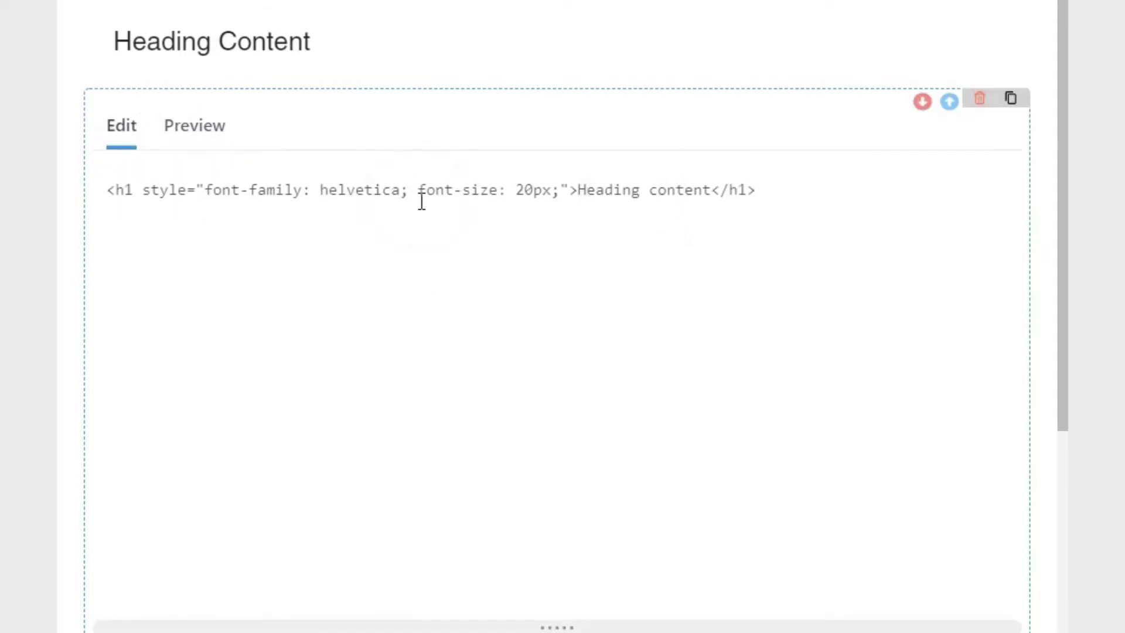
{"action": "left_click", "coordinate": [560, 189]}
{"action": "type", "text": "font-weight"}
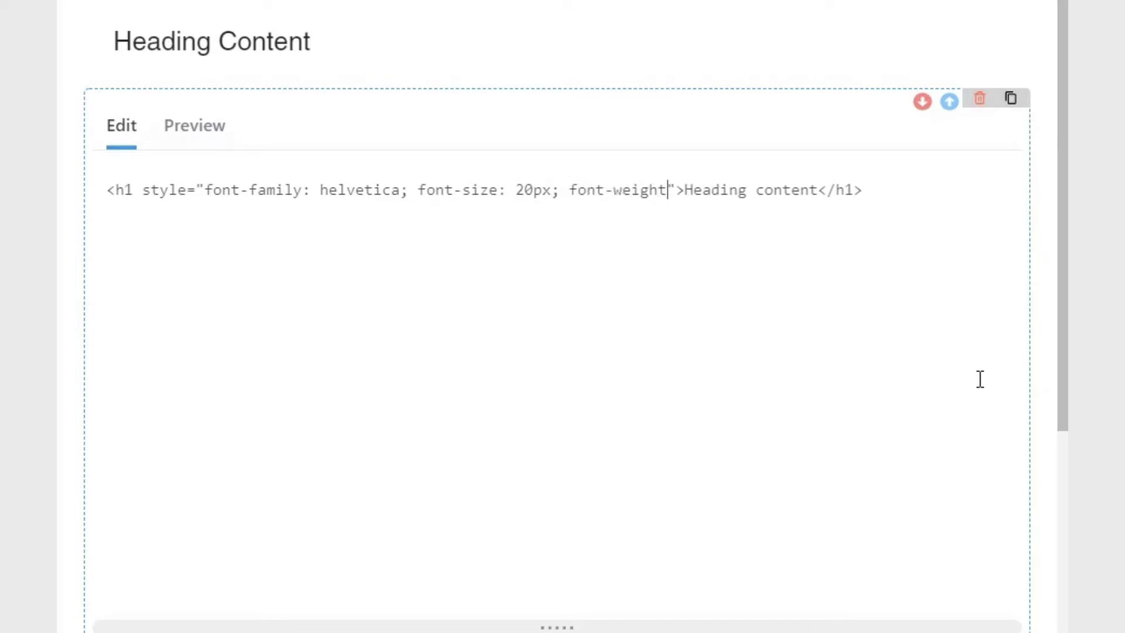
{"action": "type", "text": ": "}
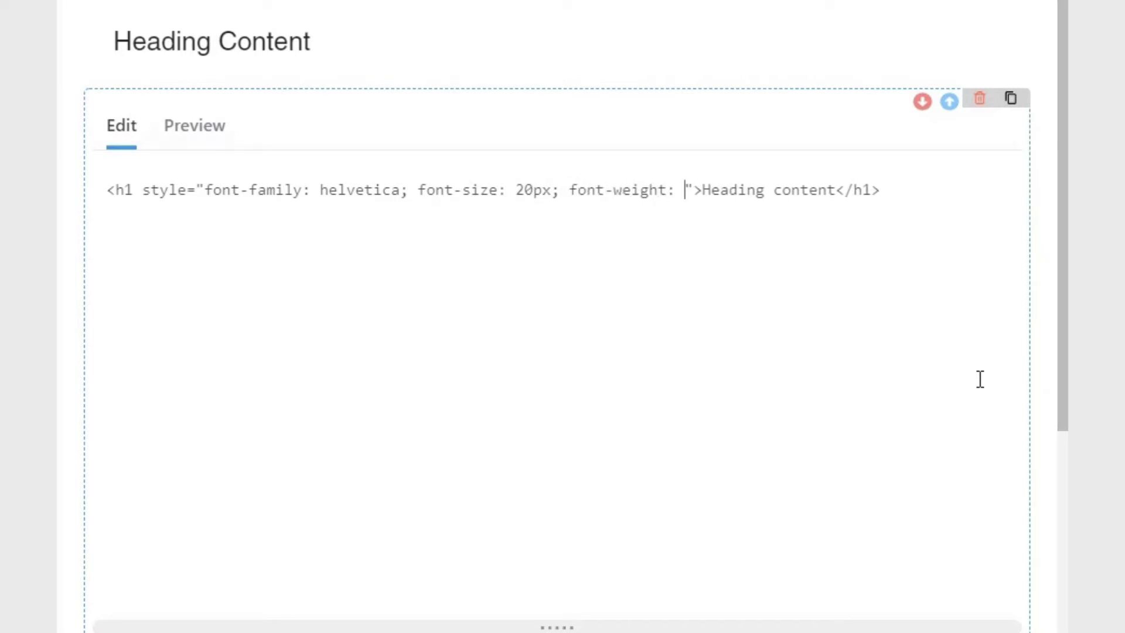
{"action": "type", "text": "200"}
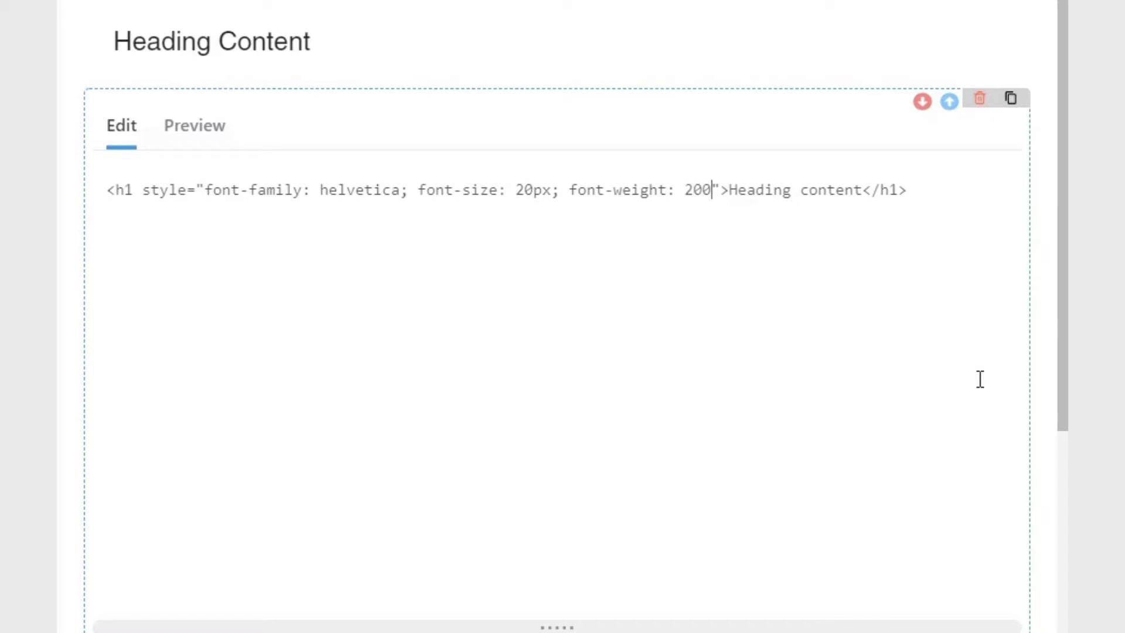
{"action": "left_click", "coordinate": [214, 128]}
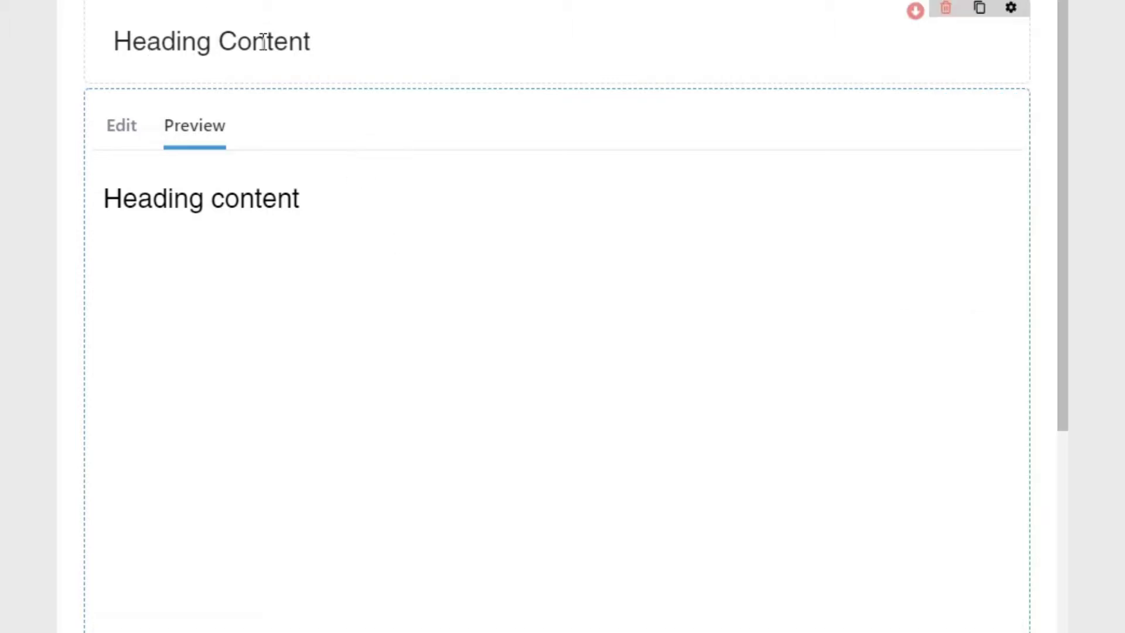
{"action": "left_click", "coordinate": [132, 136]}
{"action": "left_click_drag", "start_coordinate": [143, 189], "coordinate": [924, 189]}
{"action": "left_click", "coordinate": [188, 136]}
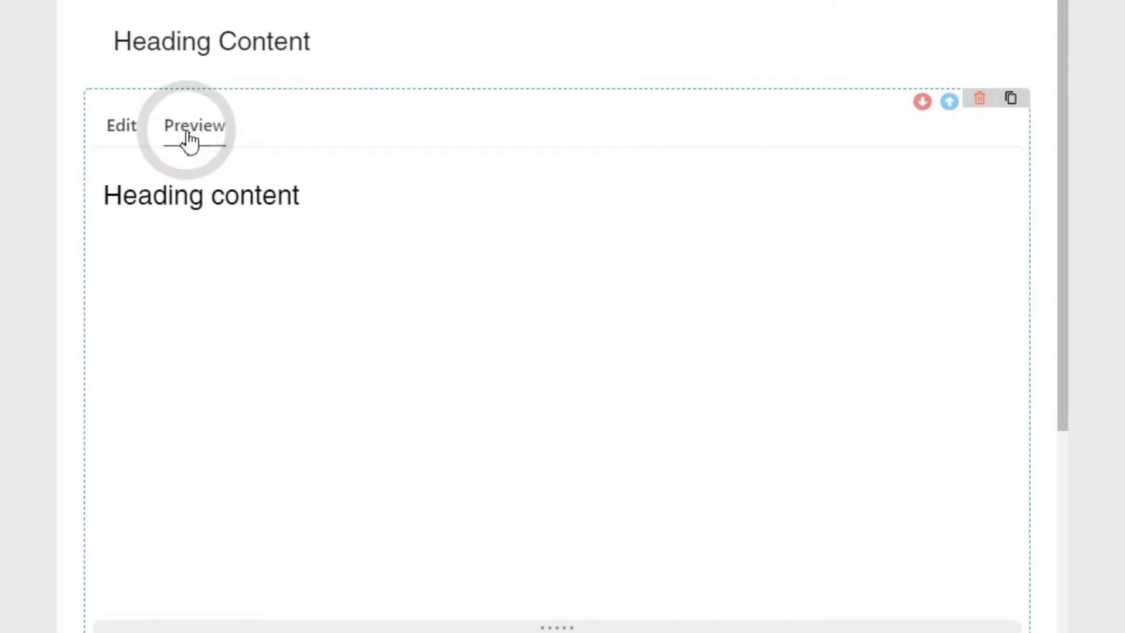
Add "padding: 20px;" after the font weight in the h1 tag's inline style and preview the block
{"action": "left_click", "coordinate": [121, 125]}
{"action": "left_click", "coordinate": [354, 188]}
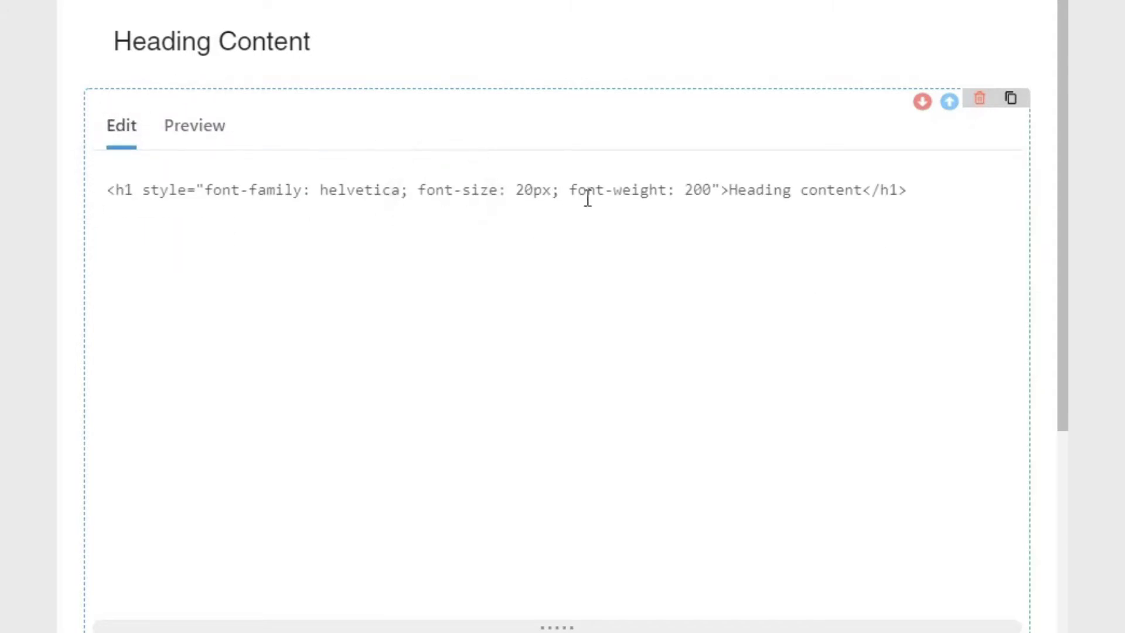
{"action": "left_click", "coordinate": [719, 191]}
{"action": "type", "text": "; pad"}
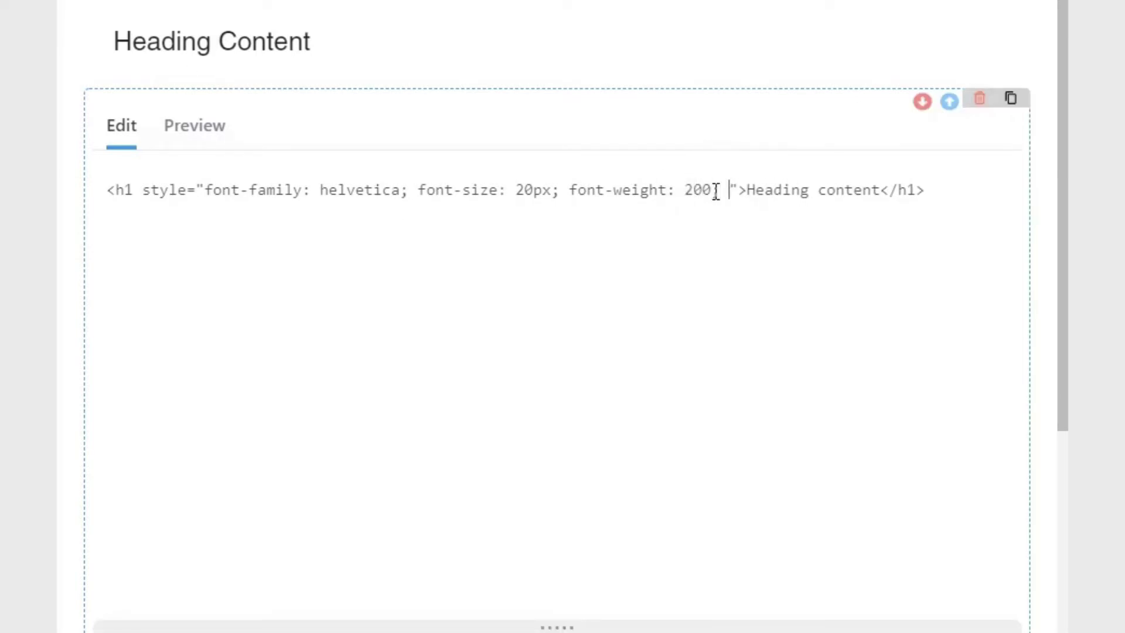
{"action": "type", "text": "ding: 20px;"}
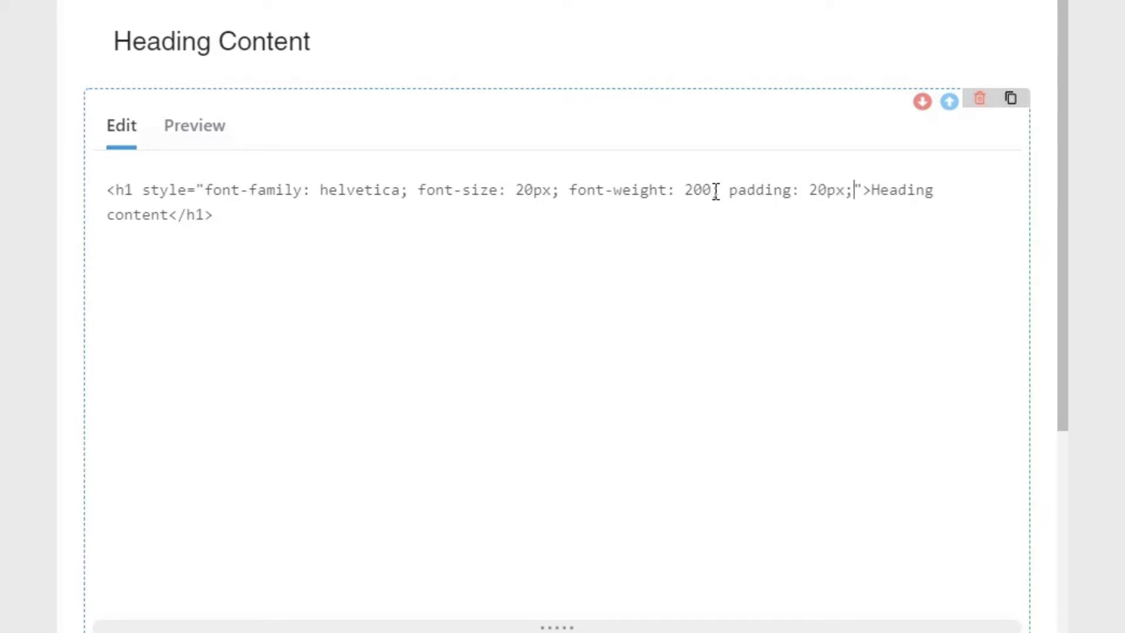
{"action": "left_click", "coordinate": [177, 127]}
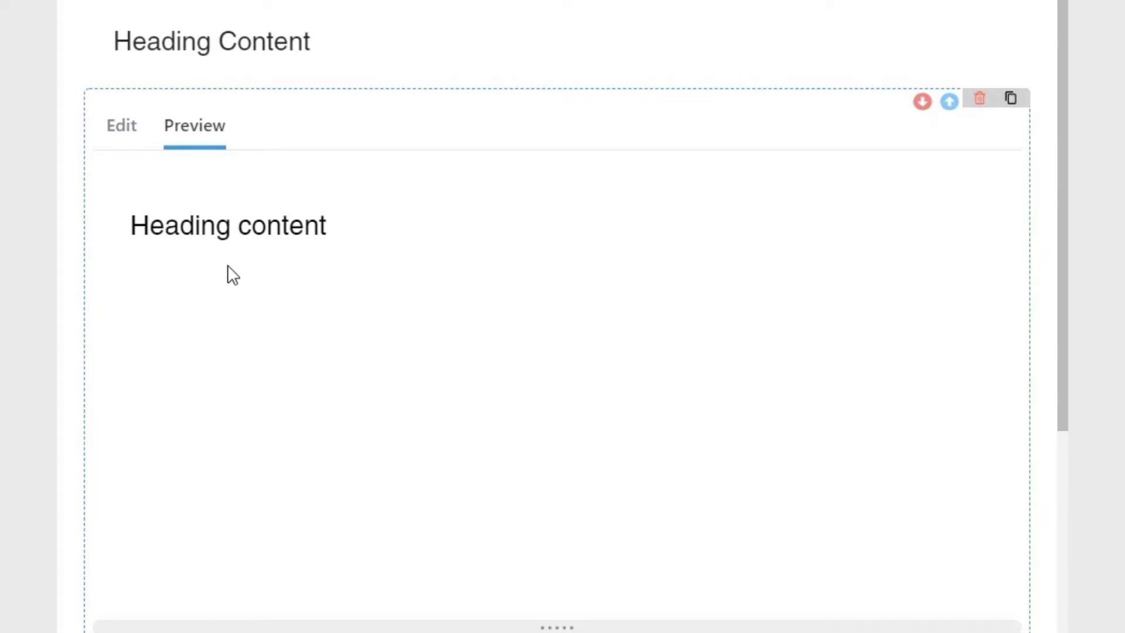
Examine the h1 tag and its inline style attribute in the embed code block's source
{"action": "left_click", "coordinate": [121, 125]}
{"action": "left_click", "coordinate": [509, 276]}
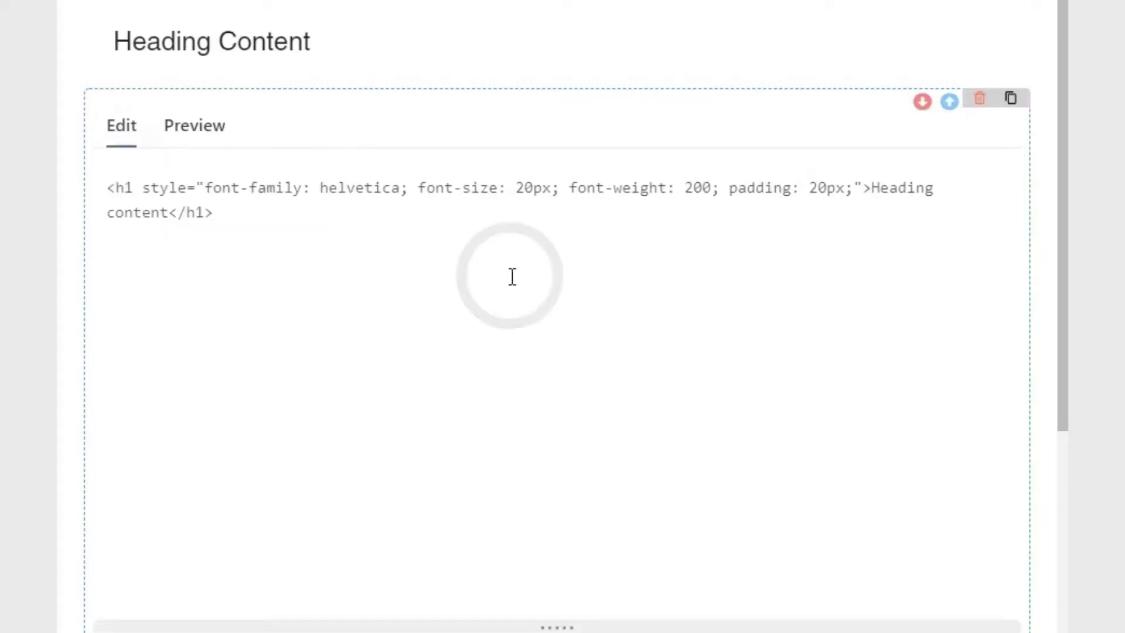
{"action": "triple_click", "coordinate": [398, 213]}
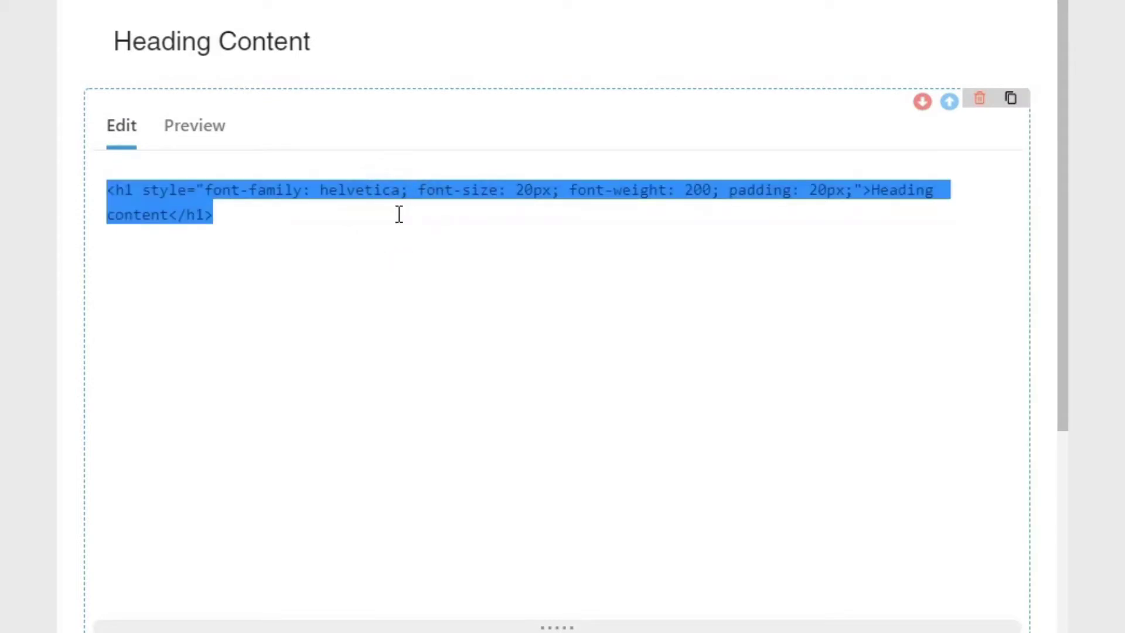
{"action": "left_click", "coordinate": [351, 256]}
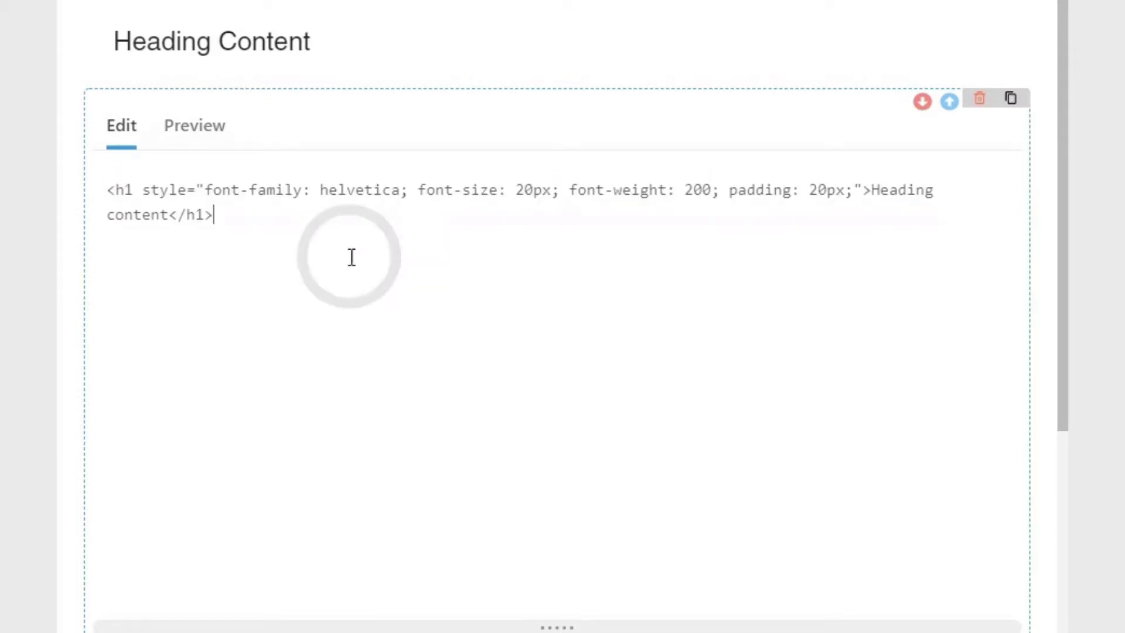
{"action": "left_click", "coordinate": [201, 173]}
{"action": "left_click", "coordinate": [152, 199]}
{"action": "left_click_drag", "start_coordinate": [128, 197], "coordinate": [231, 180]}
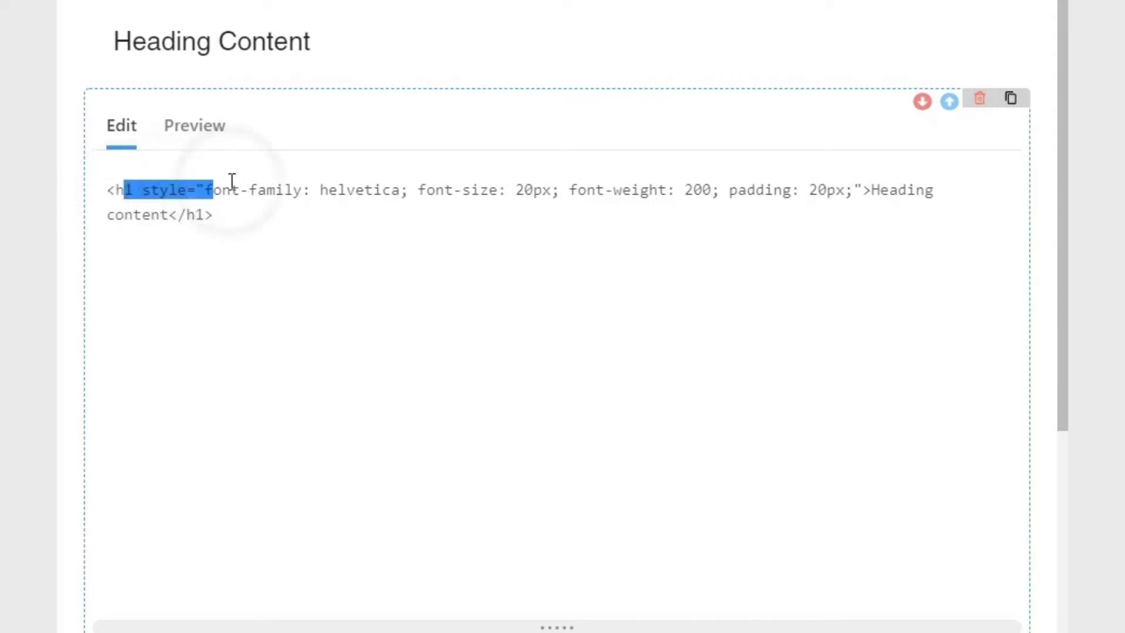
{"action": "key", "text": "ctrl+shift+End"}
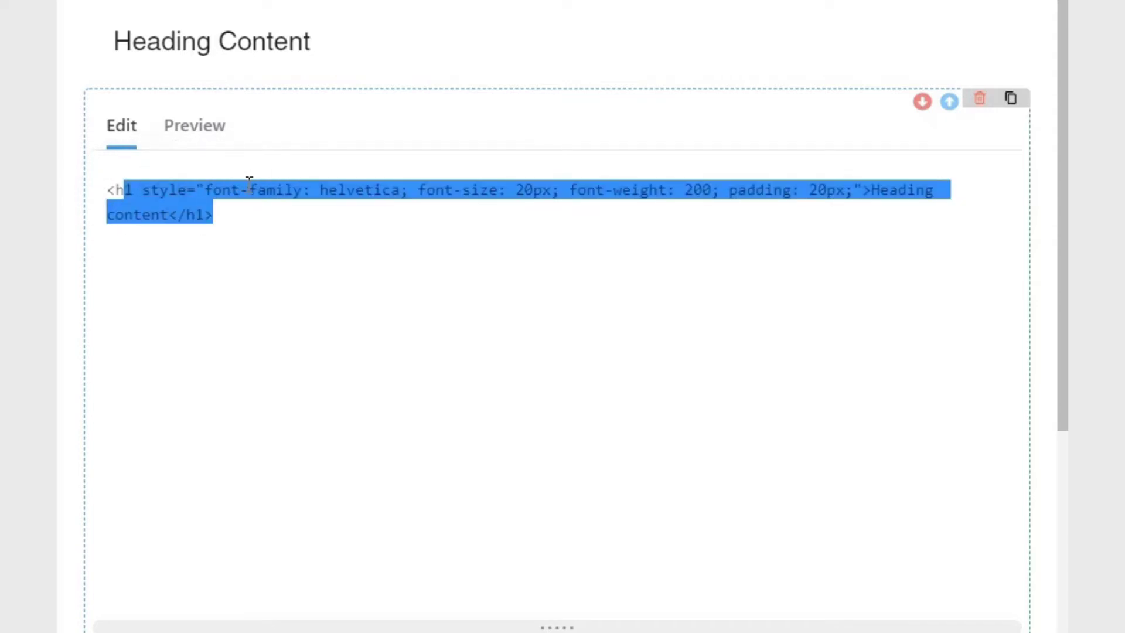
{"action": "left_click", "coordinate": [249, 187]}
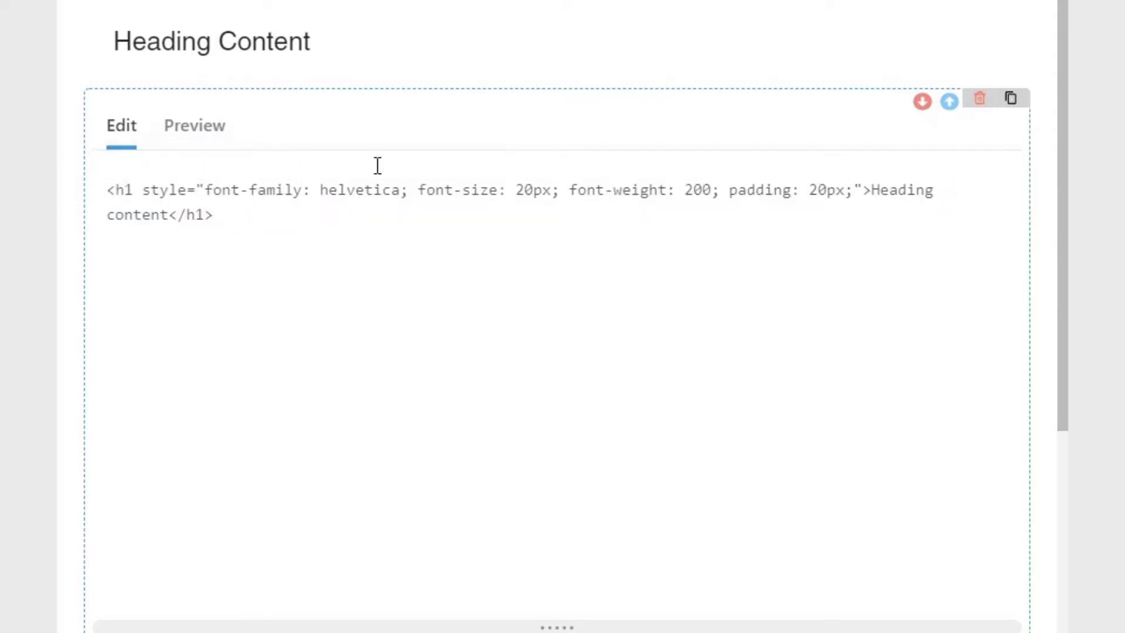
{"action": "left_click_drag", "start_coordinate": [150, 190], "coordinate": [213, 185]}
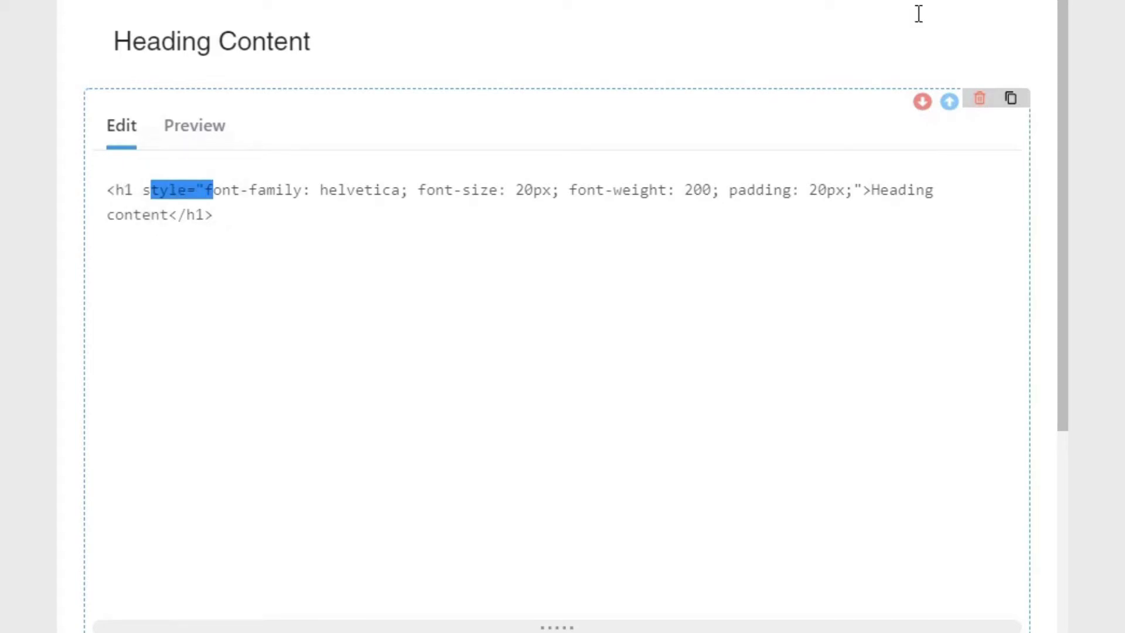
Delete the embed code block above Billing Details
{"action": "left_click", "coordinate": [981, 100]}
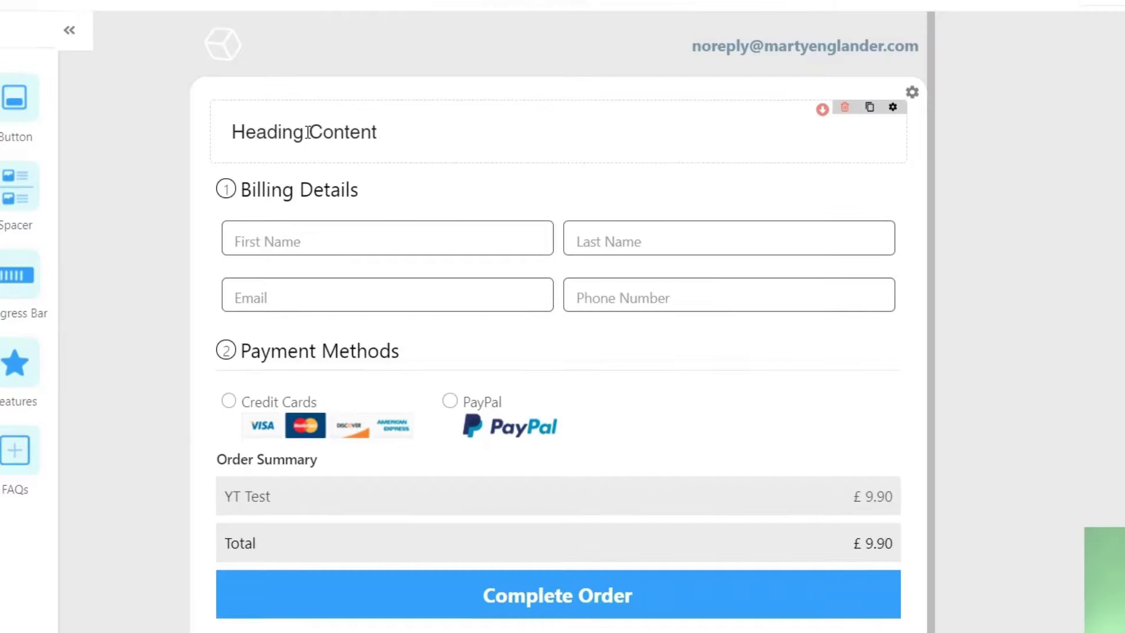
Set the Heading Content text to Large size and apply bold, italic, underline and strikethrough to it
{"action": "triple_click", "coordinate": [211, 41]}
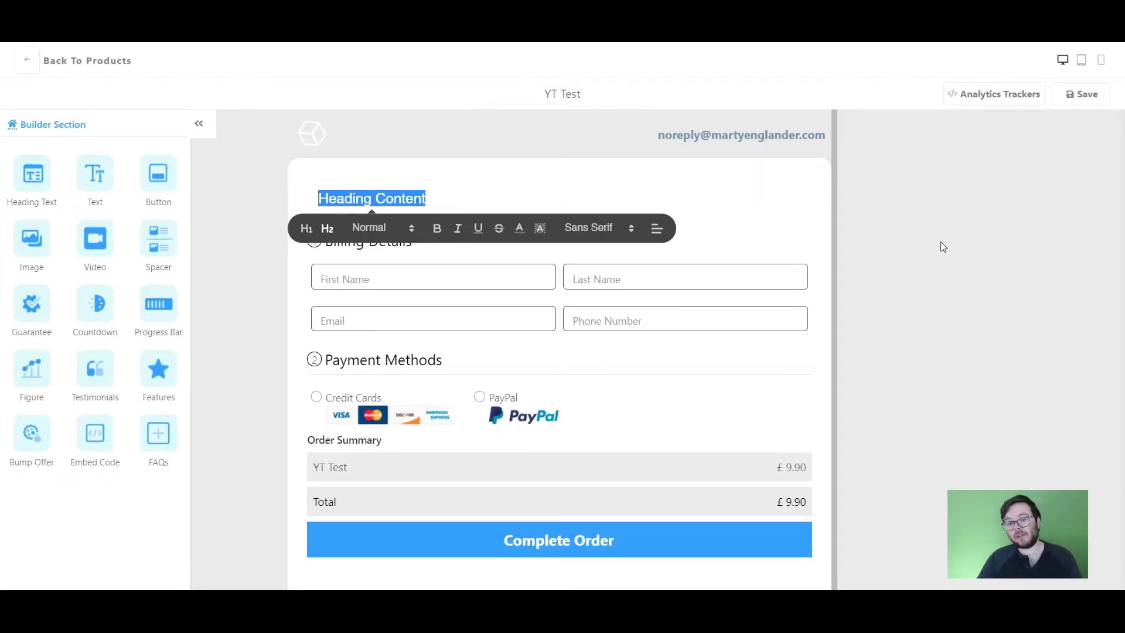
{"action": "triple_click", "coordinate": [366, 202]}
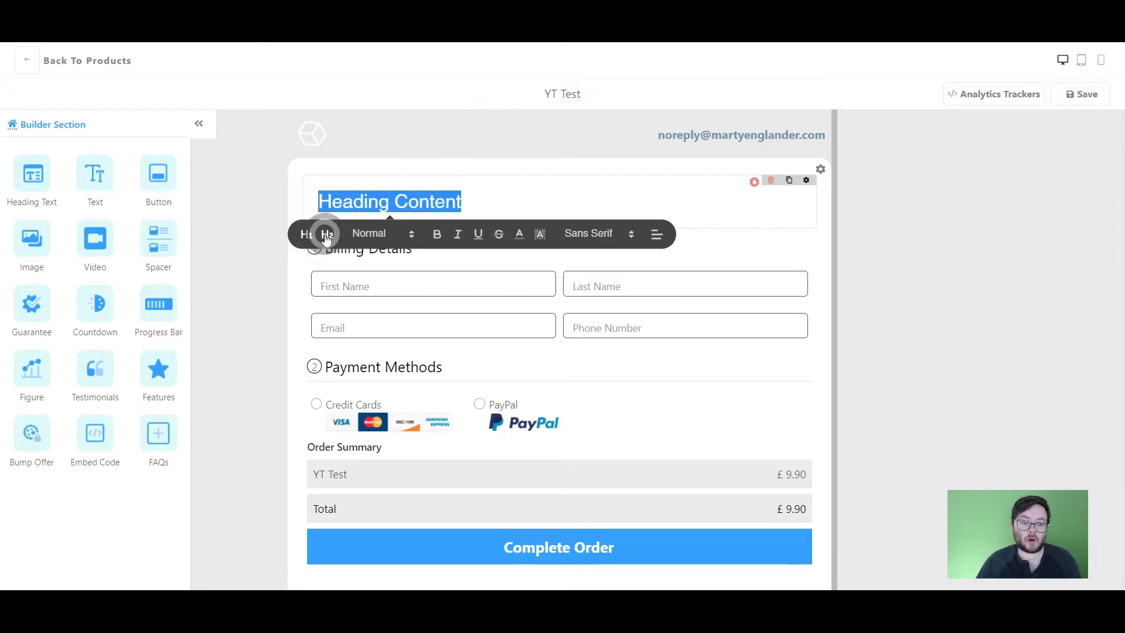
{"action": "left_click", "coordinate": [354, 230]}
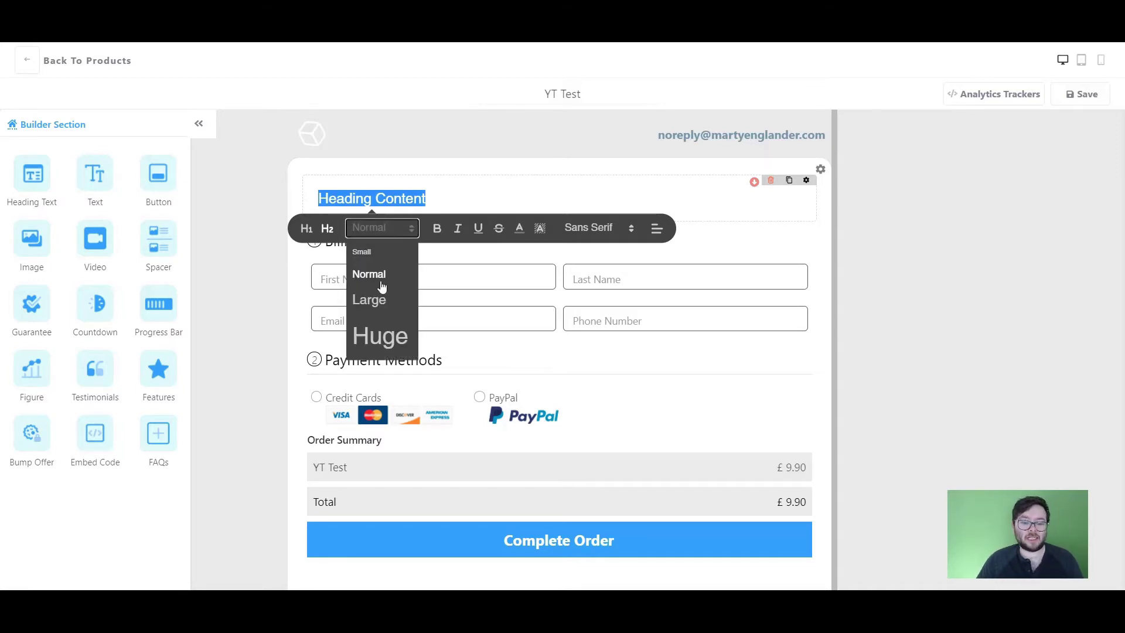
{"action": "left_click", "coordinate": [375, 299]}
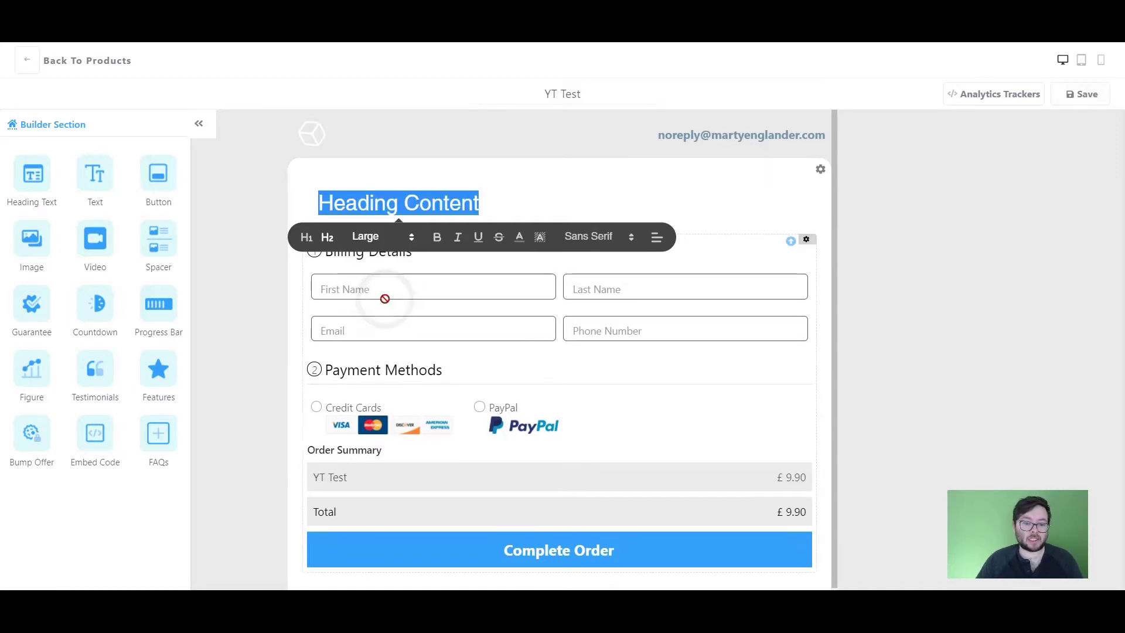
{"action": "left_click", "coordinate": [437, 236]}
{"action": "left_click", "coordinate": [457, 237]}
{"action": "left_click", "coordinate": [479, 236]}
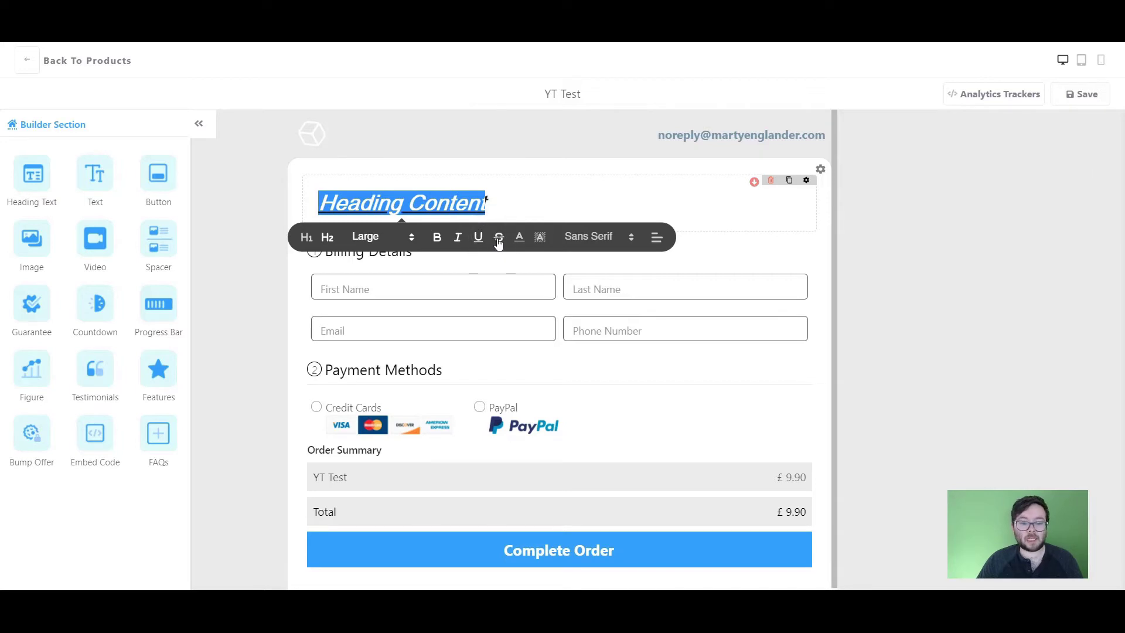
{"action": "left_click", "coordinate": [498, 239]}
Center the Heading Content text and remove its strikethrough
{"action": "left_click", "coordinate": [518, 237]}
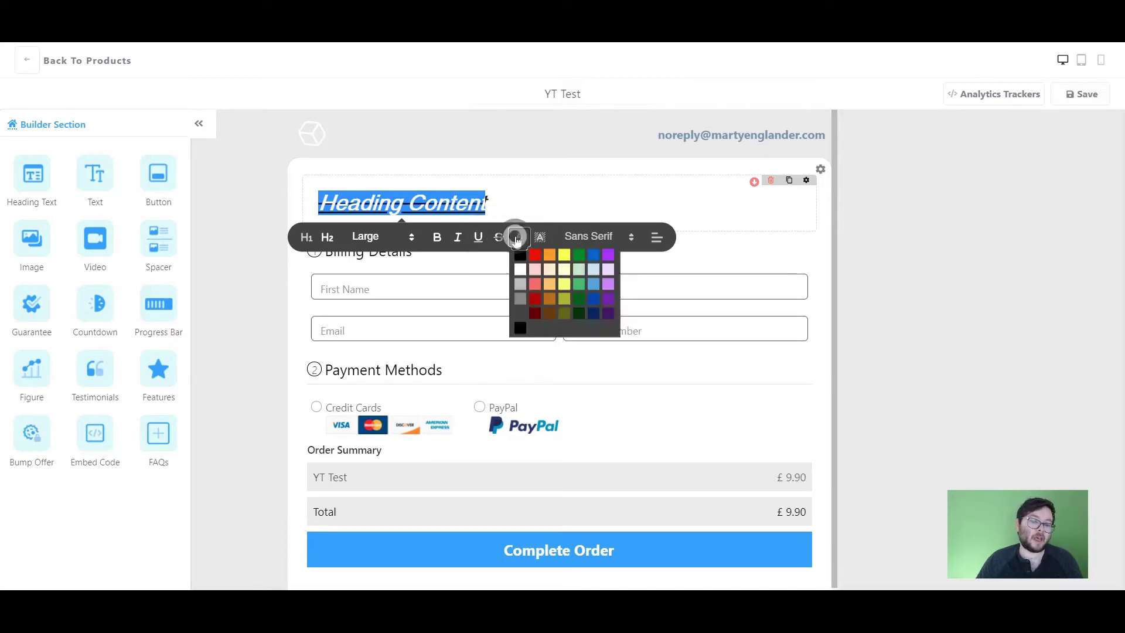
{"action": "left_click", "coordinate": [534, 236]}
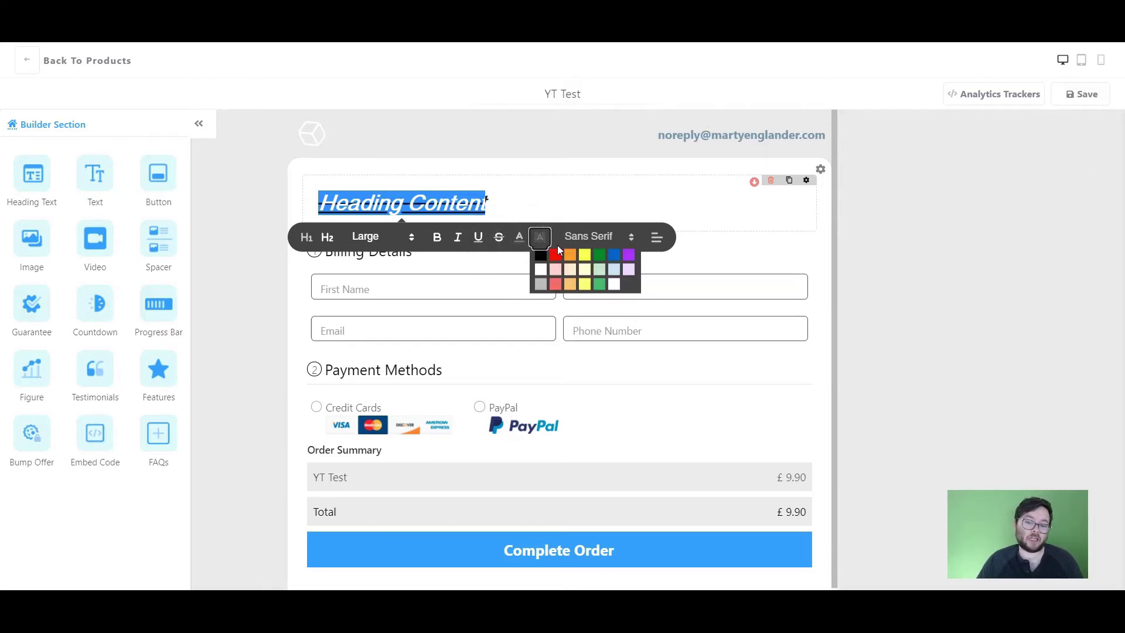
{"action": "left_click", "coordinate": [574, 237]}
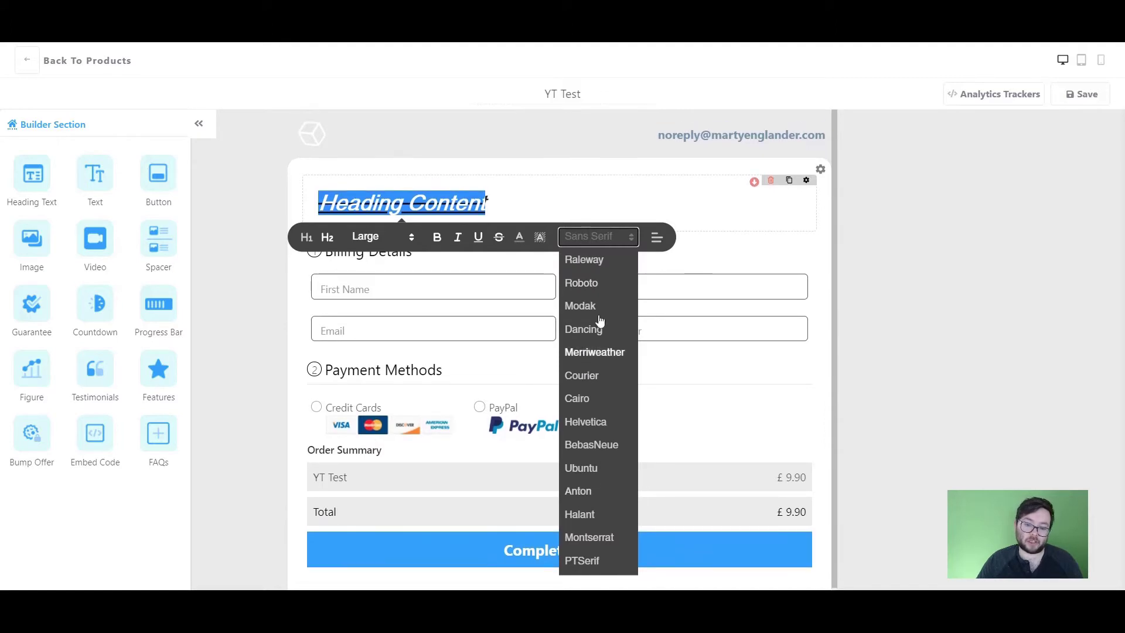
{"action": "left_click", "coordinate": [656, 236]}
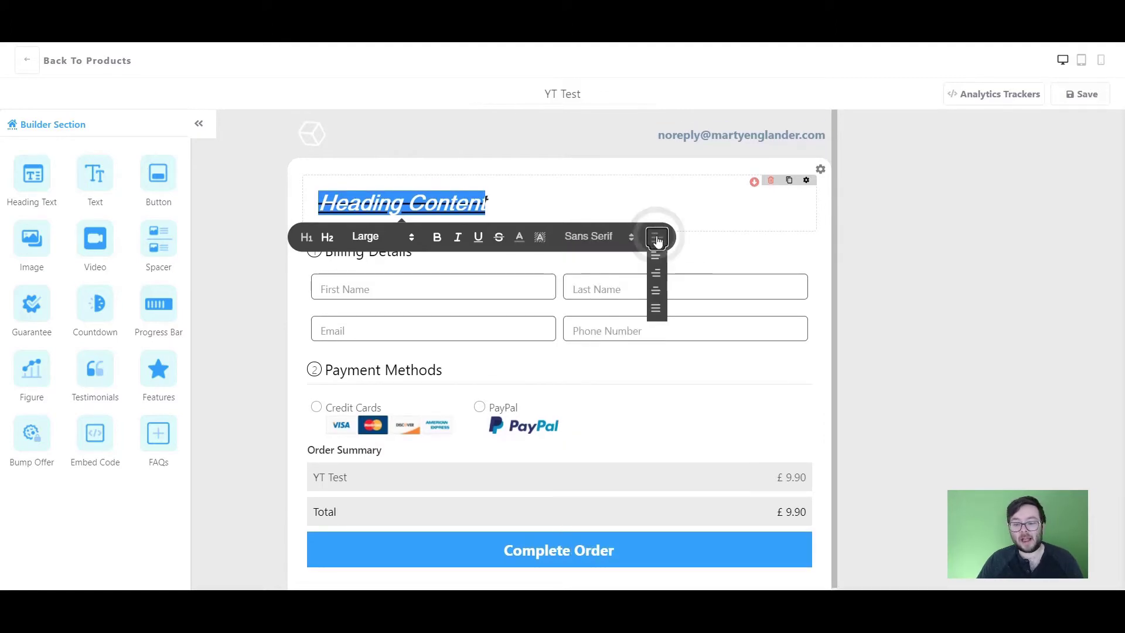
{"action": "left_click", "coordinate": [657, 269]}
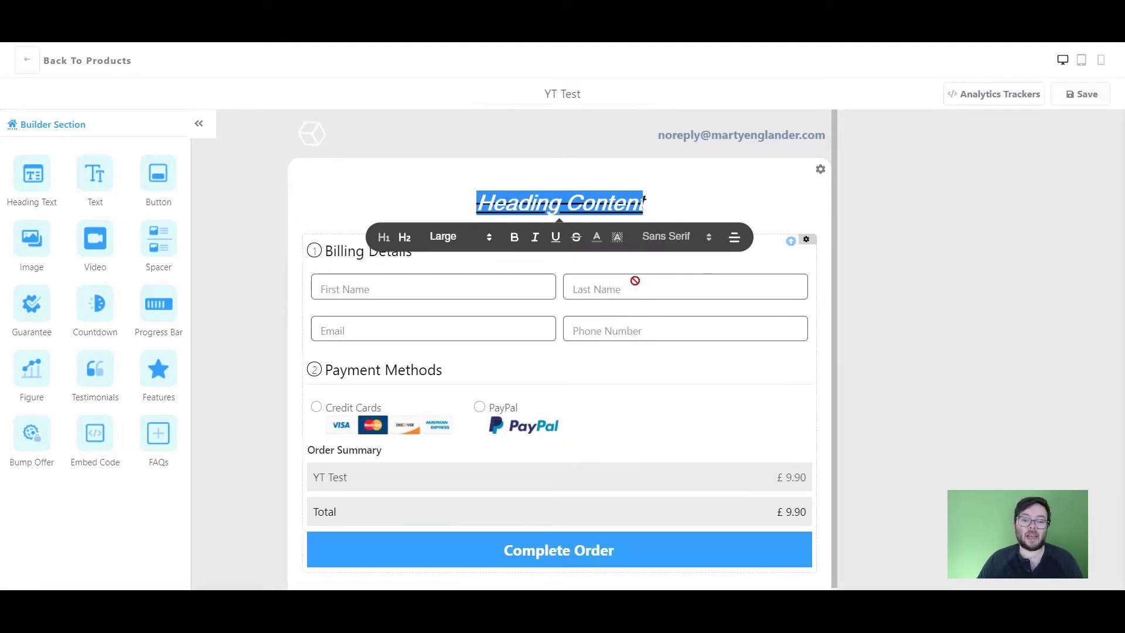
{"action": "left_click", "coordinate": [574, 240]}
{"action": "left_click", "coordinate": [879, 321]}
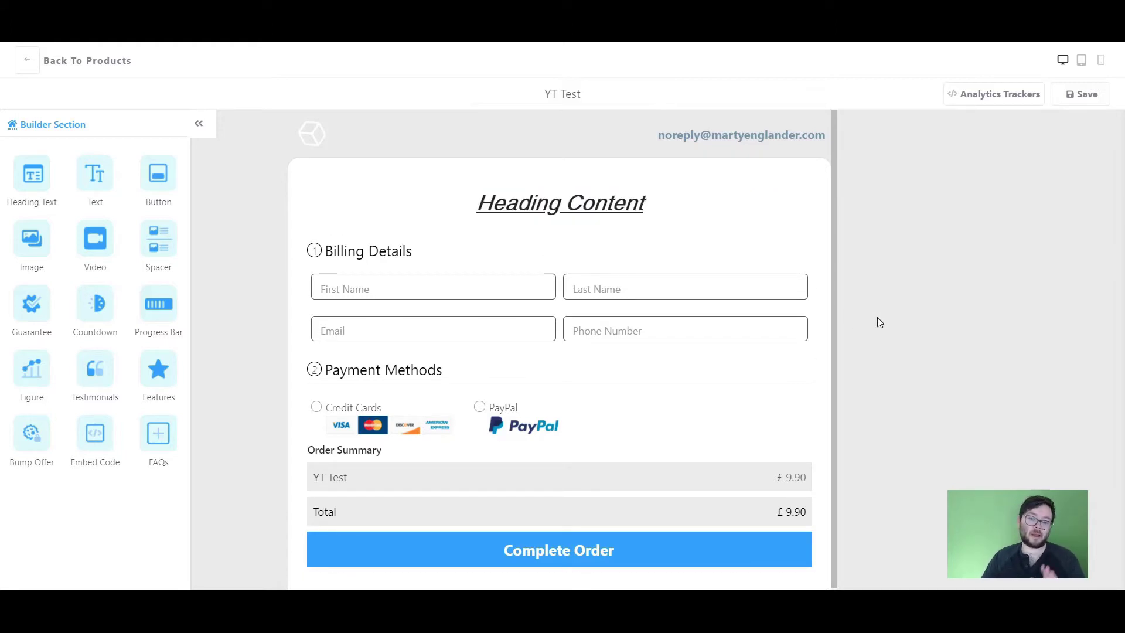
Add a Text block between the heading and Billing Details and fill it with repeated copies of "Text Content" spanning two lines
{"action": "left_click_drag", "start_coordinate": [104, 173], "coordinate": [591, 259]}
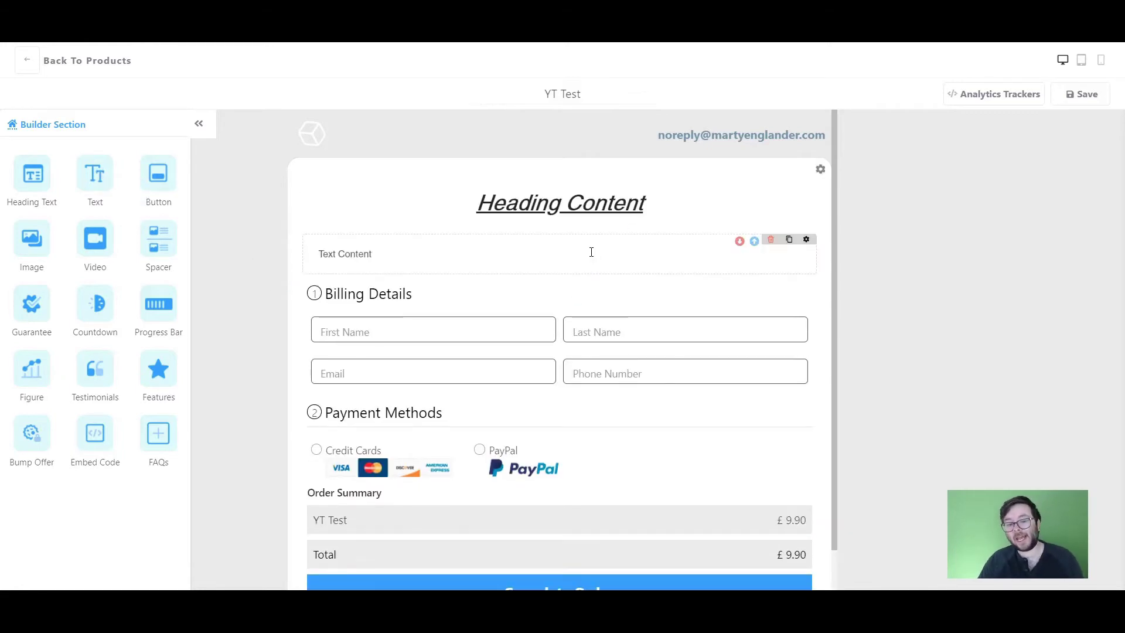
{"action": "triple_click", "coordinate": [366, 259]}
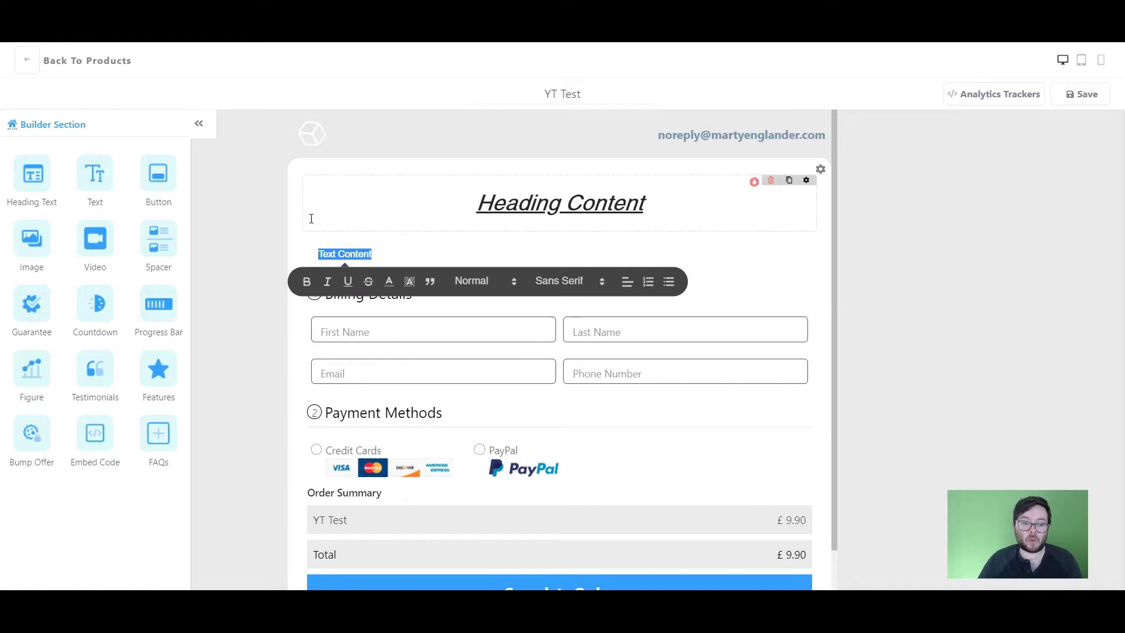
{"action": "left_click", "coordinate": [364, 257]}
{"action": "triple_click", "coordinate": [364, 257]}
{"action": "key", "text": "ctrl+c"}
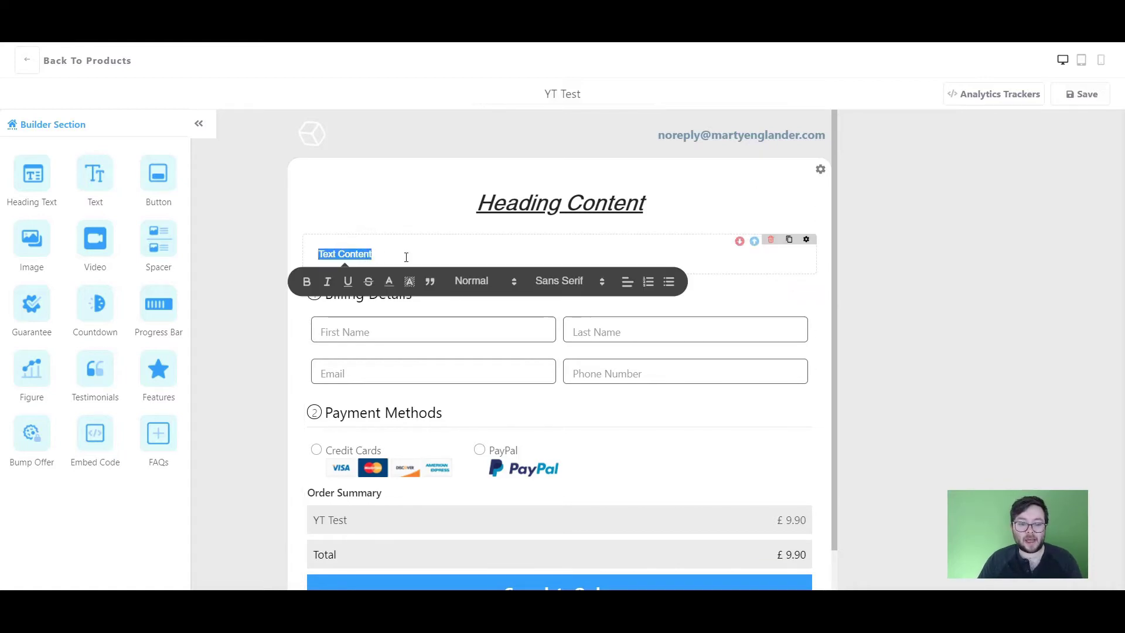
{"action": "left_click", "coordinate": [417, 263]}
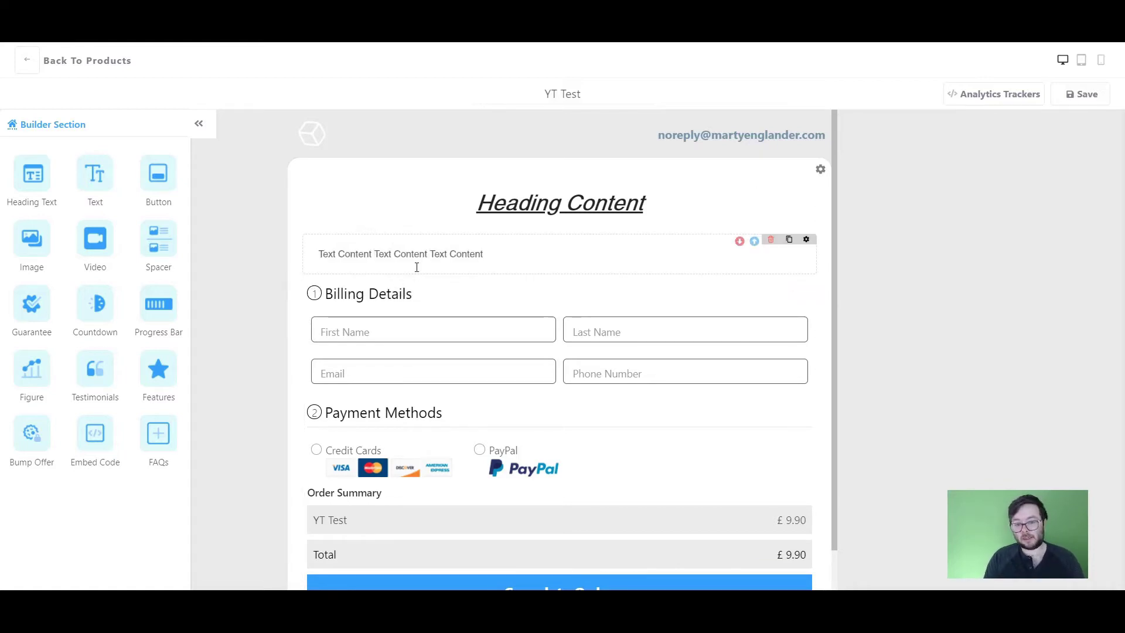
{"action": "key", "text": "ctrl+v"}
{"action": "key", "text": "ctrl+v"}
{"action": "key", "text": "ctrl+v"}
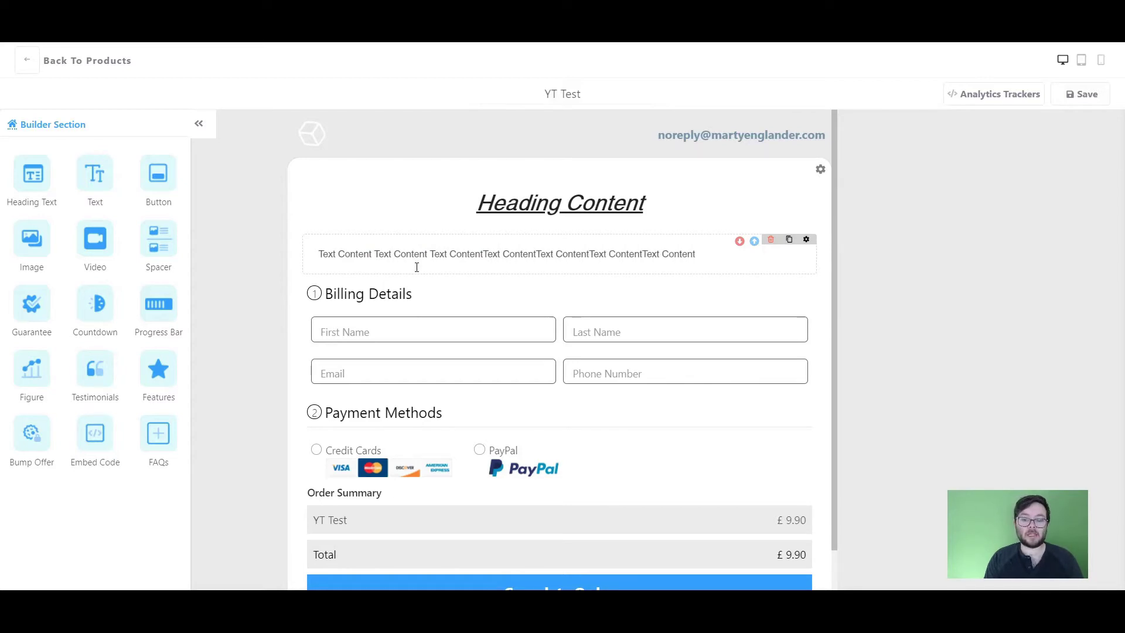
{"action": "key", "text": "ctrl+v"}
{"action": "key", "text": "ctrl+v"}
{"action": "key", "text": "ctrl+v"}
{"action": "key", "text": "ctrl+v"}
{"action": "key", "text": "ctrl+v"}
{"action": "key", "text": "ctrl+v"}
{"action": "key", "text": "ctrl+v"}
{"action": "key", "text": "ctrl+v"}
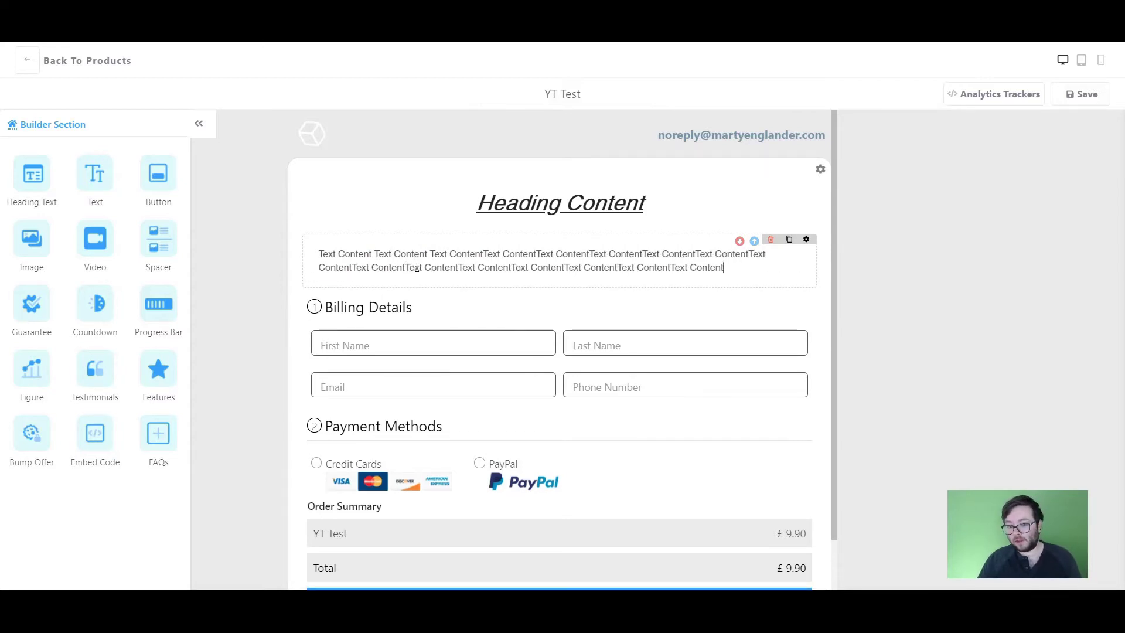
Center-align all the text in the Text Content paragraph
{"action": "key", "text": "ctrl+a"}
{"action": "left_click", "coordinate": [683, 296]}
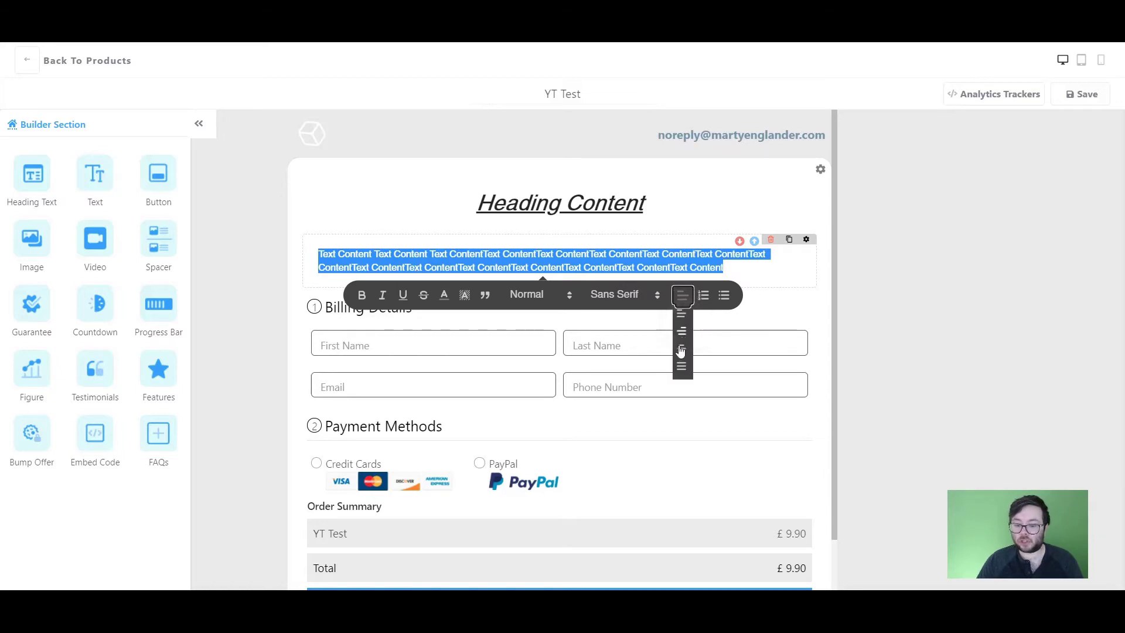
{"action": "left_click", "coordinate": [682, 331]}
{"action": "left_click", "coordinate": [943, 284]}
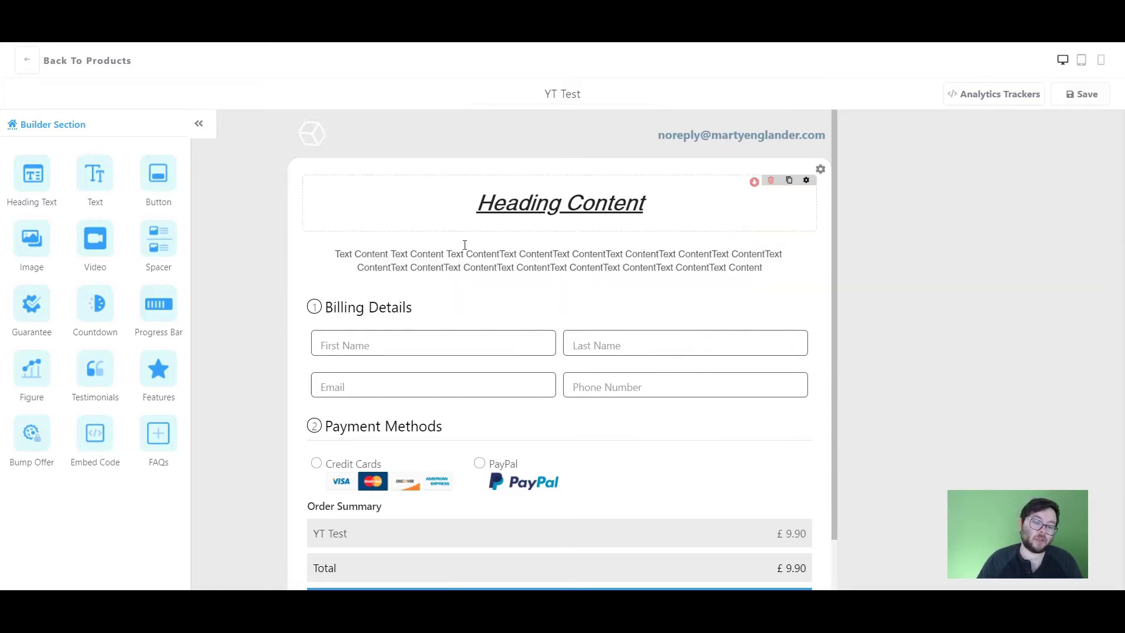
Add a Button block between the text paragraph and Billing Details and open its section properties
{"action": "left_click_drag", "start_coordinate": [163, 180], "coordinate": [499, 309]}
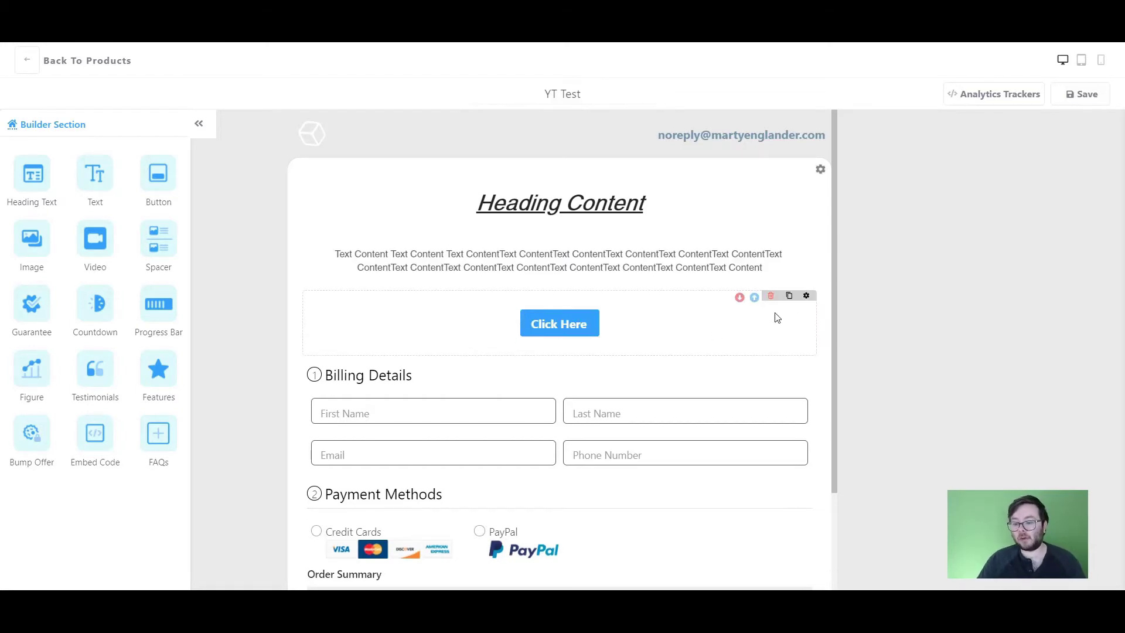
{"action": "left_click", "coordinate": [806, 297]}
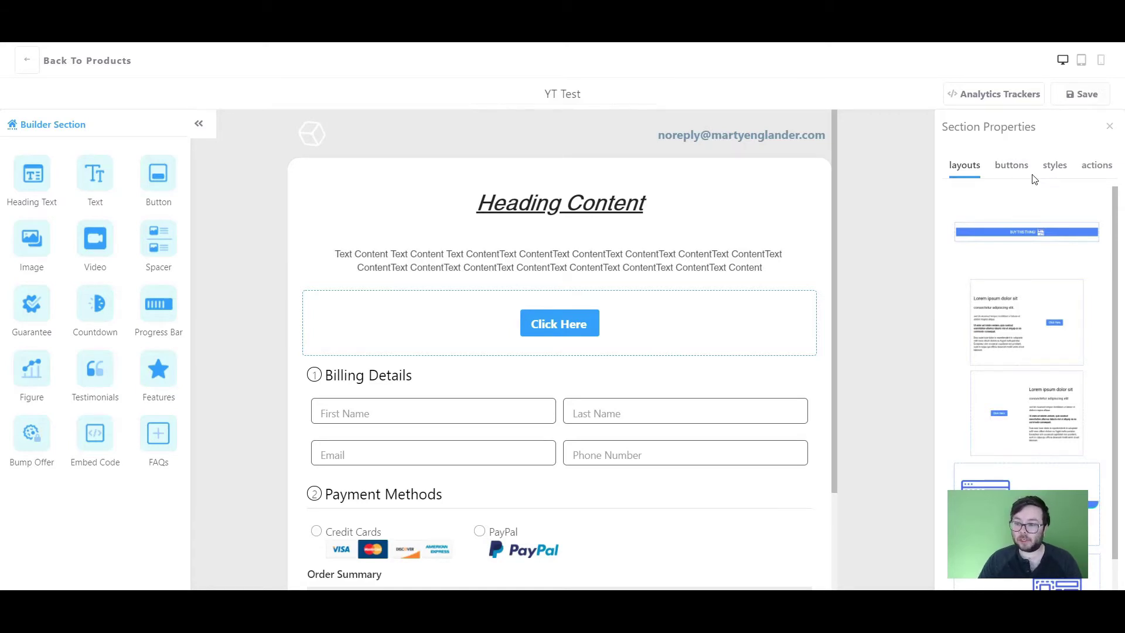
Try the layouts that place a description beside the button, and return to the layout with only the button
{"action": "scroll", "coordinate": [1029, 402], "scroll_direction": "down", "scroll_amount": 2}
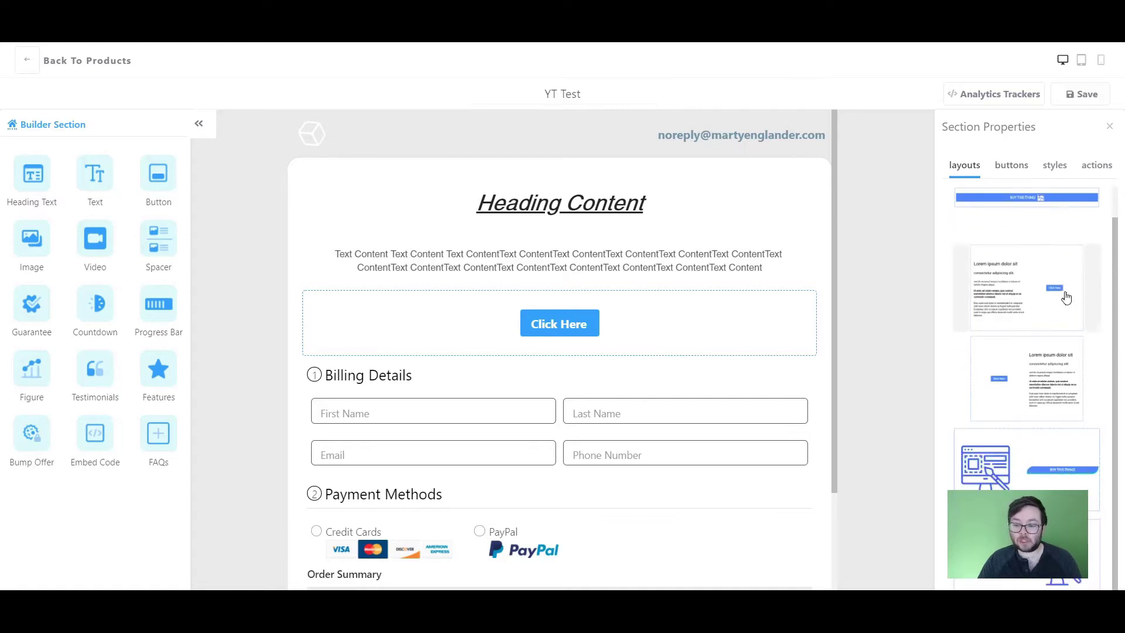
{"action": "left_click", "coordinate": [1034, 404]}
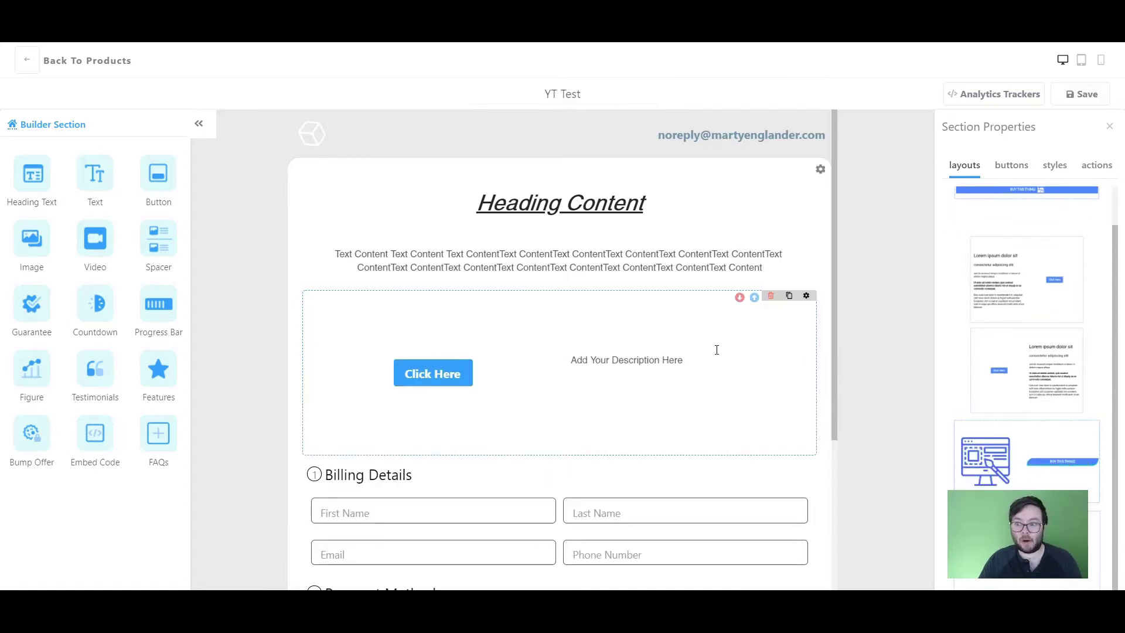
{"action": "left_click", "coordinate": [1072, 313]}
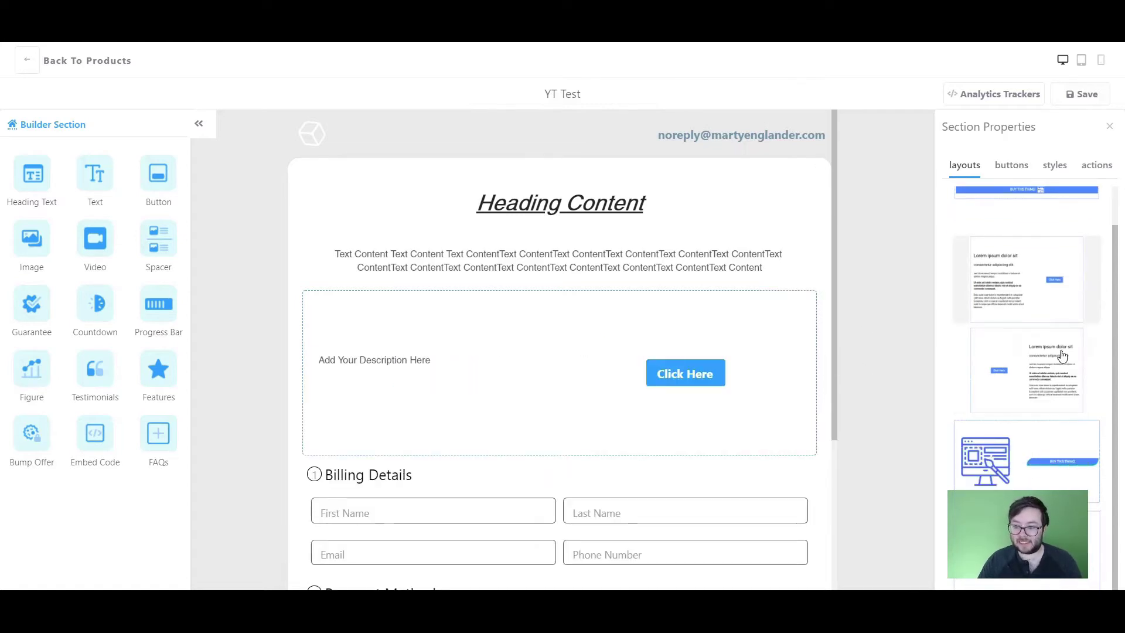
{"action": "left_click", "coordinate": [1055, 480]}
{"action": "left_click", "coordinate": [1048, 298]}
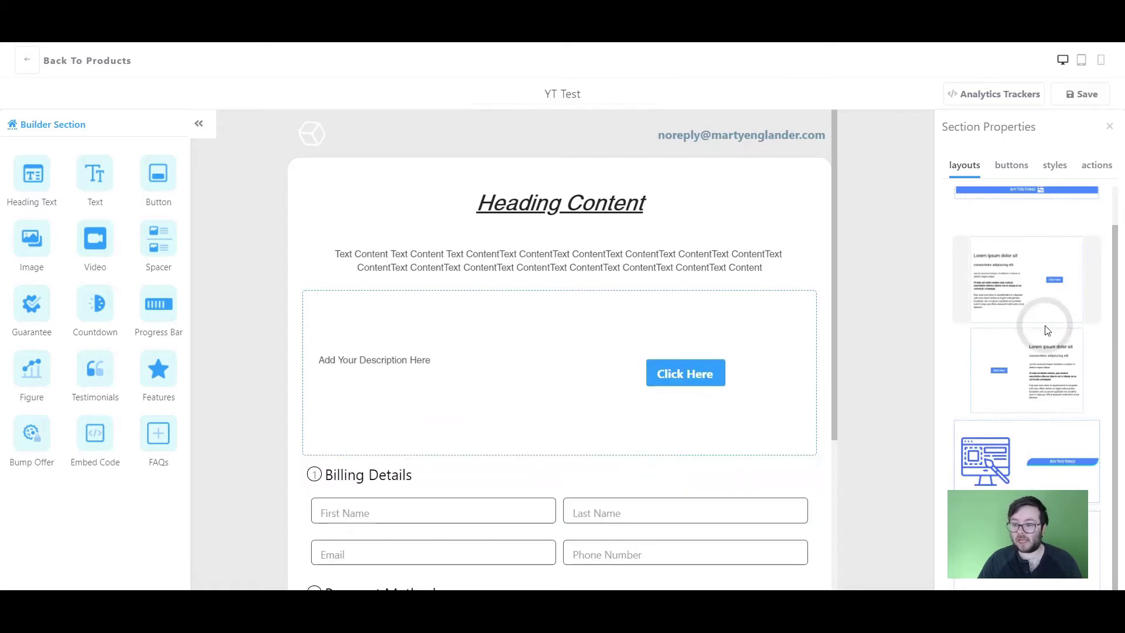
{"action": "scroll", "coordinate": [1044, 244], "scroll_direction": "up", "scroll_amount": 1}
{"action": "left_click", "coordinate": [1014, 231]}
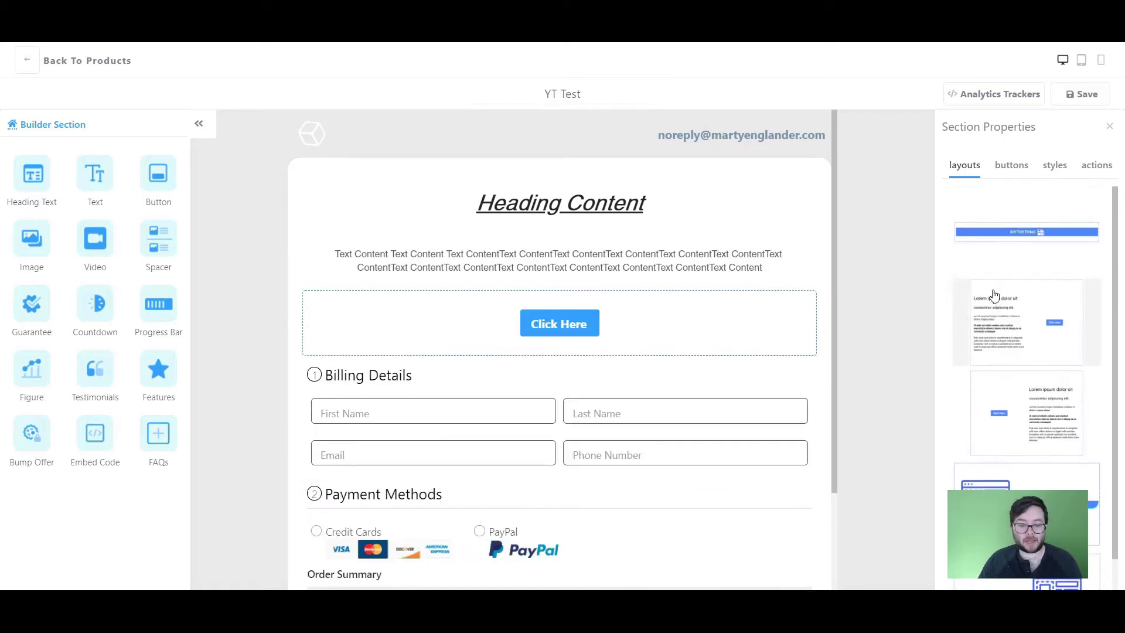
Try preset designs such as BUY NOW! and the outlined one on the button, and apply the solid blue Click Here design
{"action": "left_click", "coordinate": [1014, 166]}
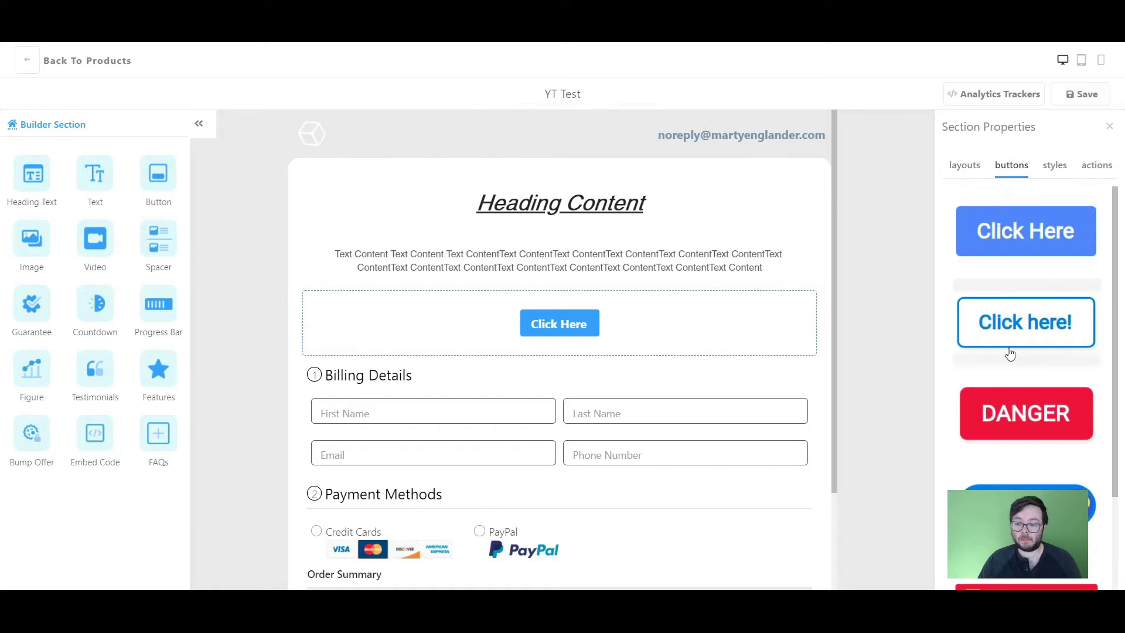
{"action": "scroll", "coordinate": [1019, 354], "scroll_direction": "down", "scroll_amount": 2}
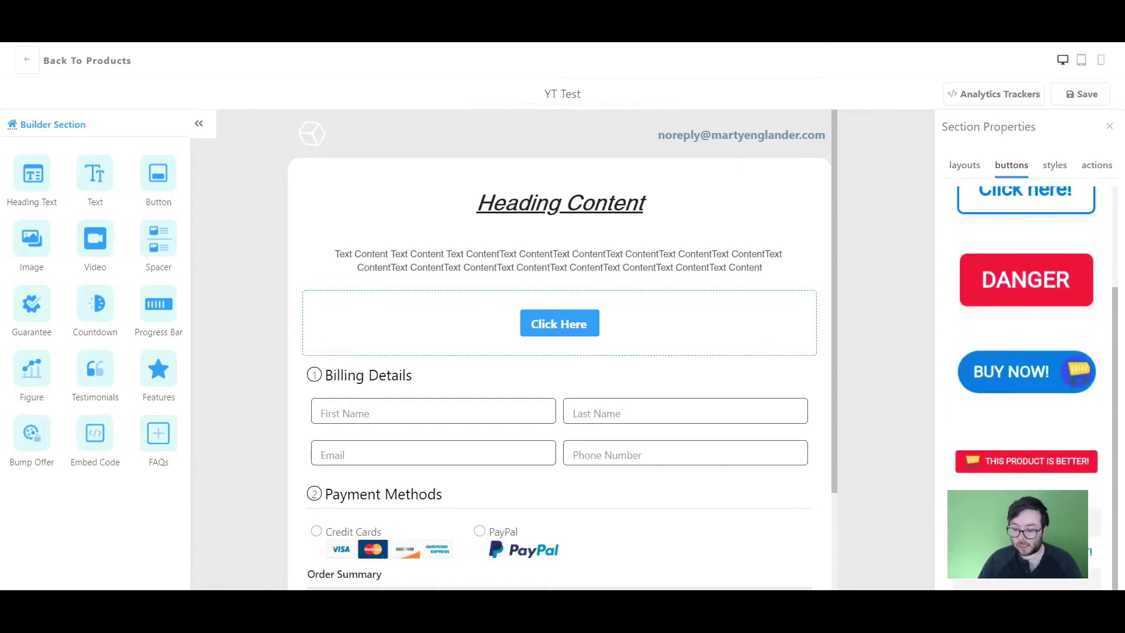
{"action": "left_click", "coordinate": [1040, 433]}
{"action": "left_click", "coordinate": [1042, 465]}
{"action": "left_click", "coordinate": [1004, 372]}
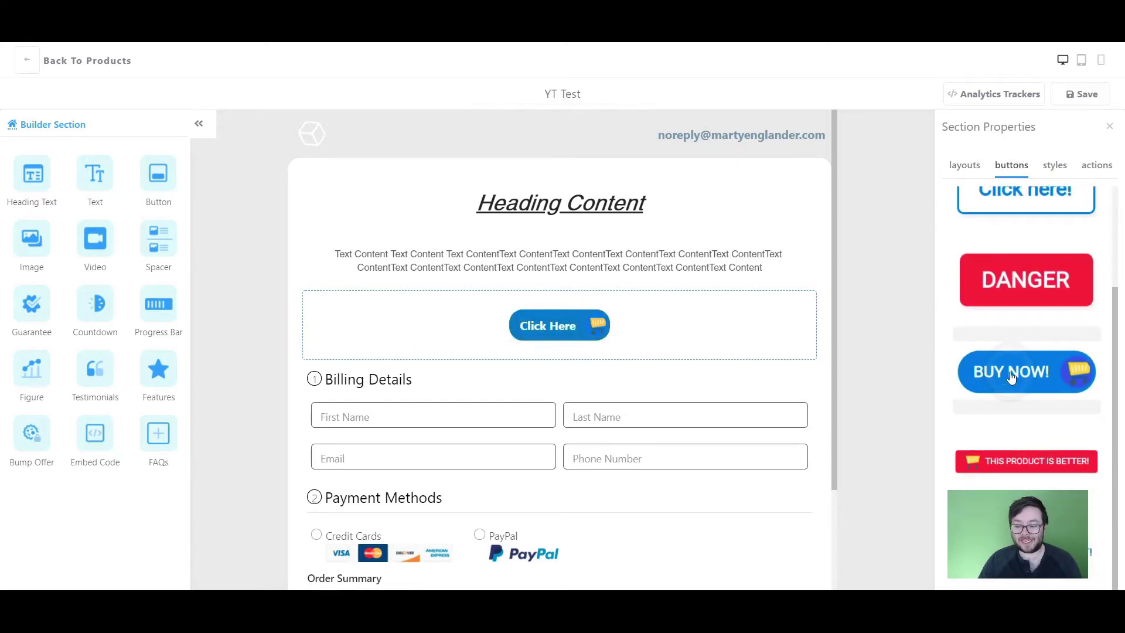
{"action": "left_click", "coordinate": [988, 304]}
{"action": "scroll", "coordinate": [995, 328], "scroll_direction": "up", "scroll_amount": 2}
{"action": "left_click", "coordinate": [1025, 321]}
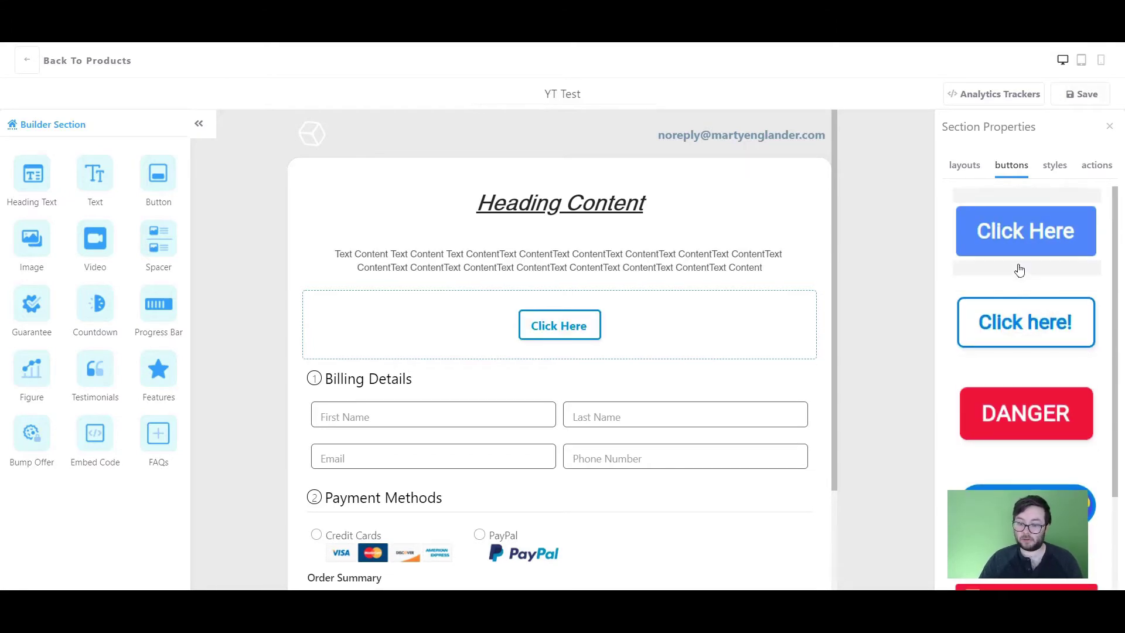
{"action": "left_click", "coordinate": [996, 237]}
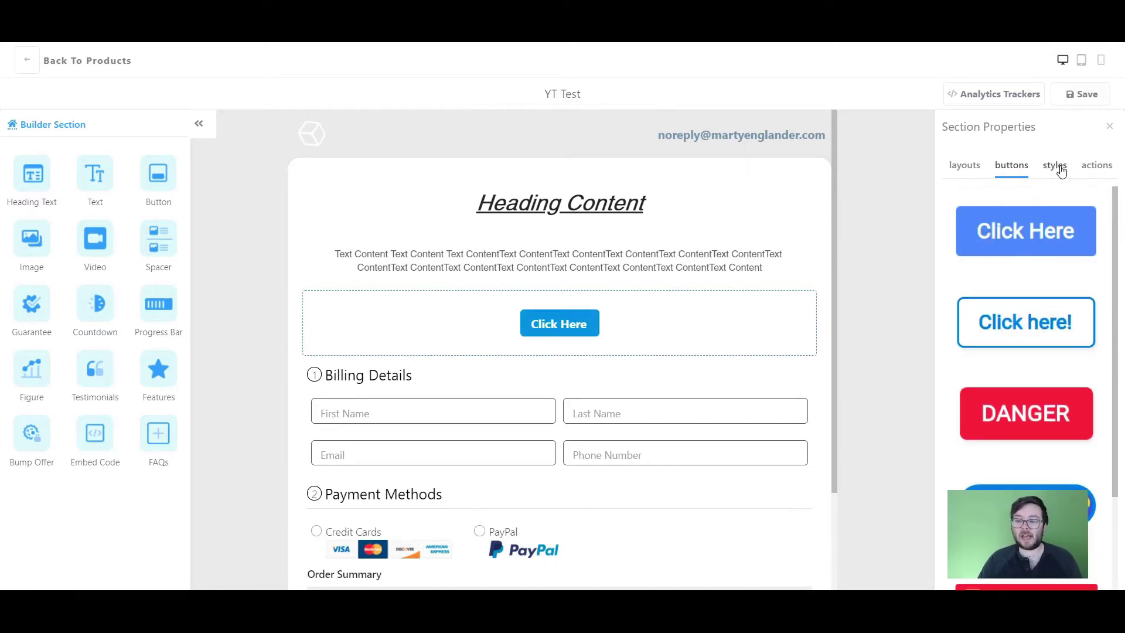
Try the Center and Right positions for the Click Here button and set its position to Justified
{"action": "left_click", "coordinate": [1055, 167]}
{"action": "left_click", "coordinate": [1083, 198]}
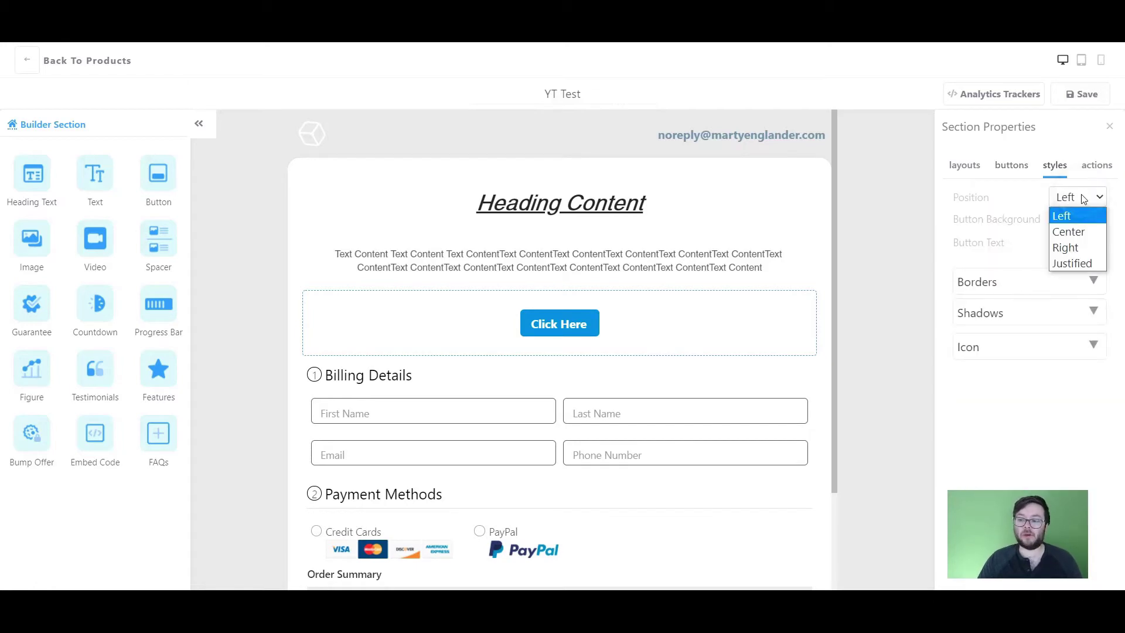
{"action": "left_click", "coordinate": [1083, 231]}
{"action": "left_click", "coordinate": [1084, 199]}
{"action": "left_click", "coordinate": [1072, 247]}
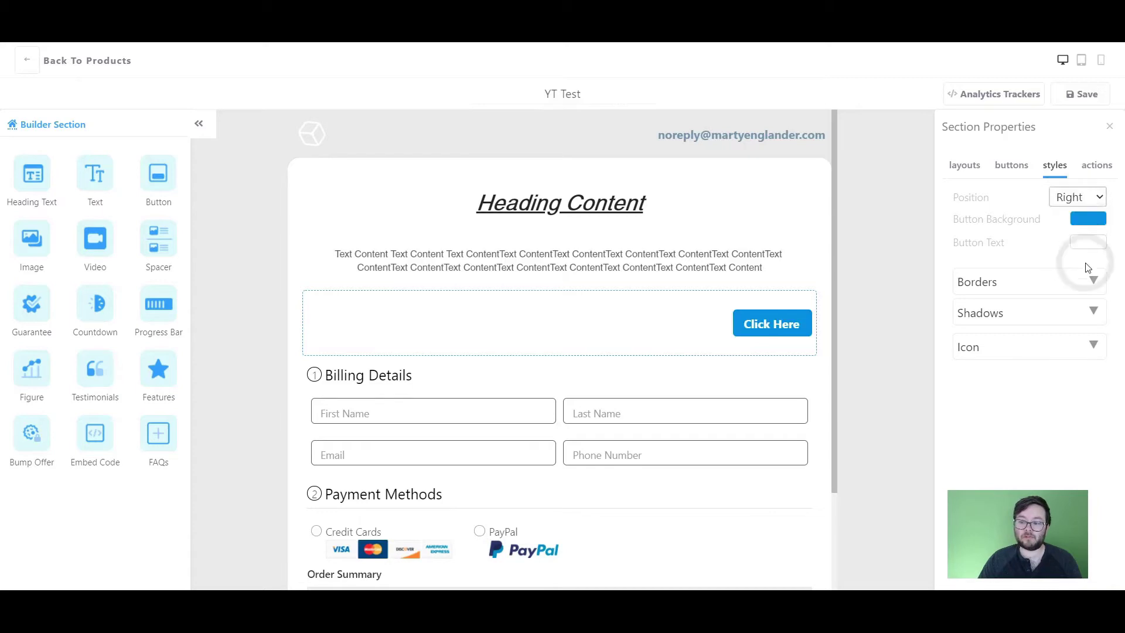
{"action": "left_click", "coordinate": [1081, 199]}
{"action": "left_click", "coordinate": [1089, 263]}
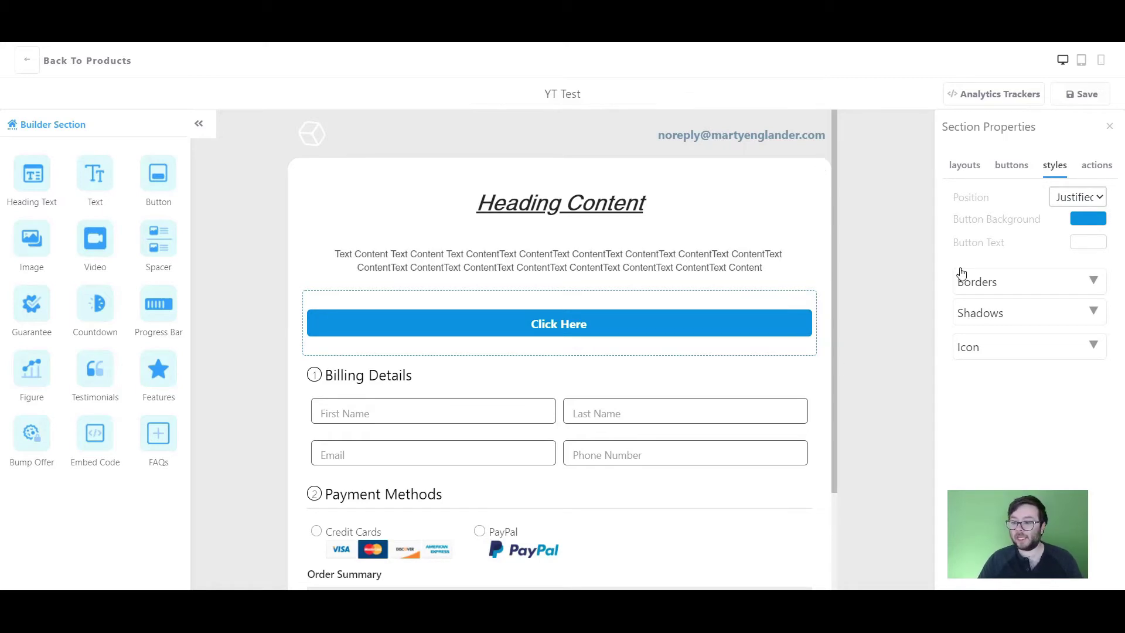
Try orange FF6900 as the button background and set it to the amber yellow swatch
{"action": "left_click", "coordinate": [1088, 219]}
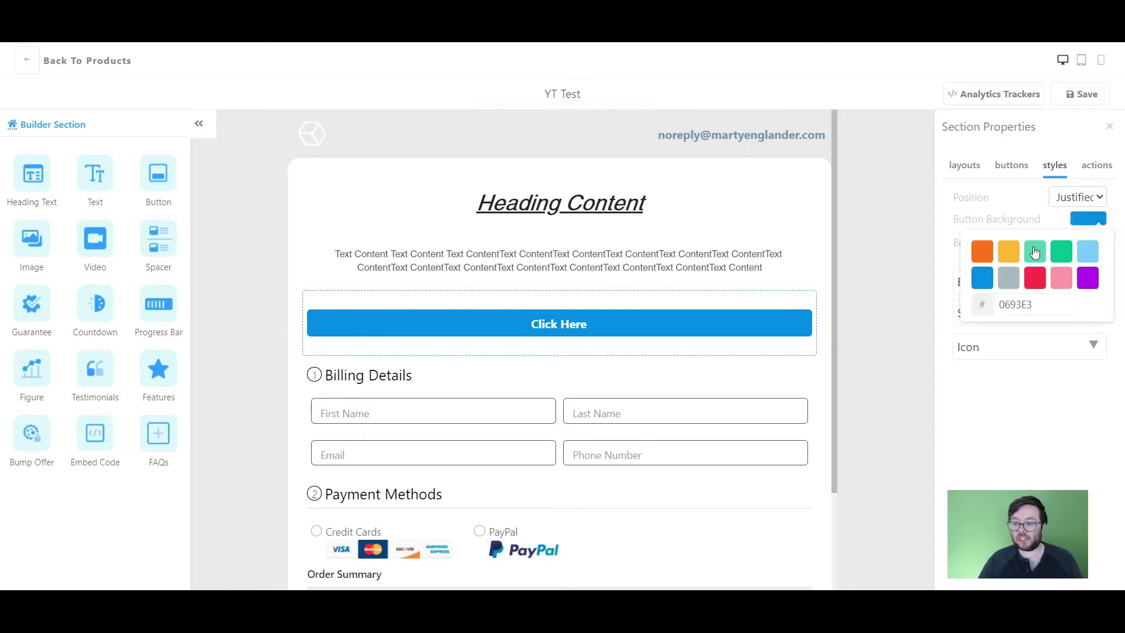
{"action": "left_click", "coordinate": [982, 251]}
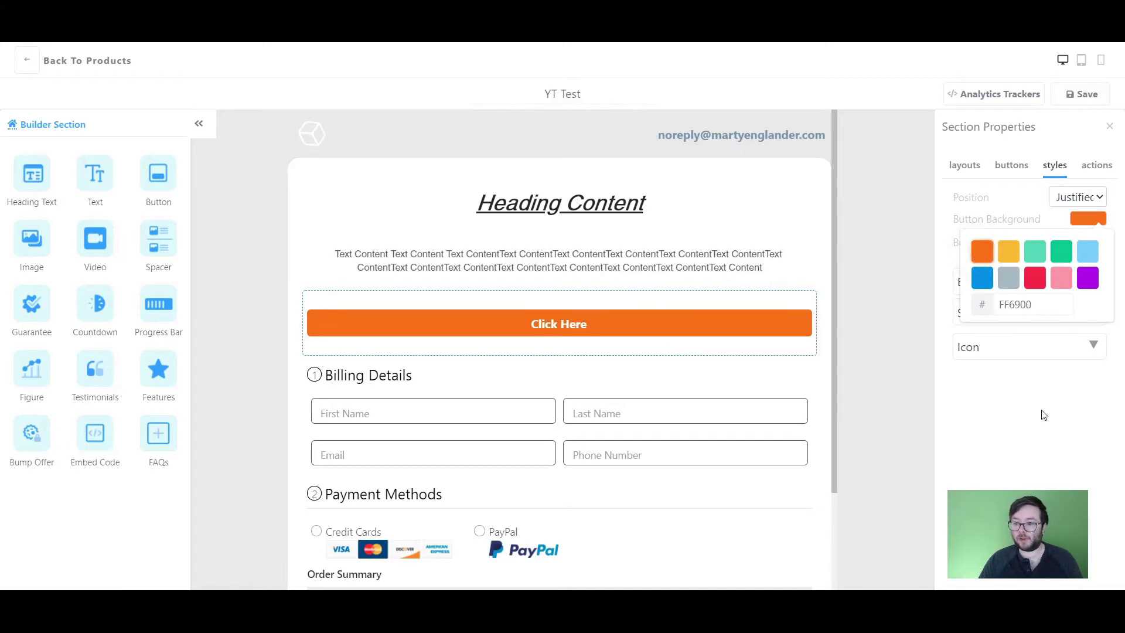
{"action": "left_click", "coordinate": [1008, 251]}
{"action": "left_click", "coordinate": [1089, 219]}
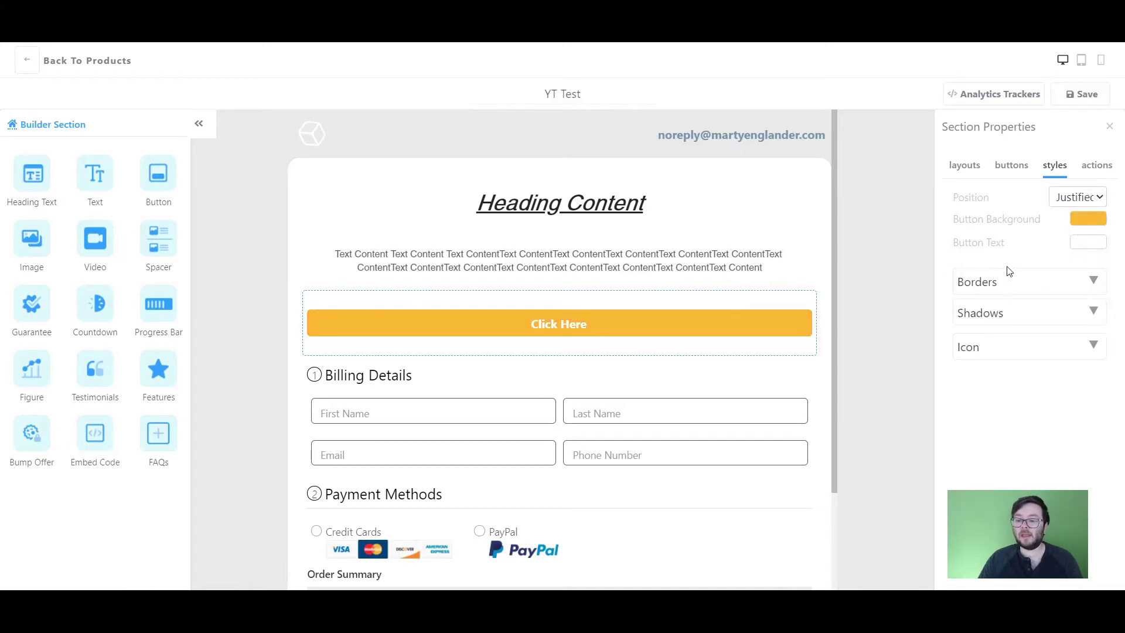
Round the Click Here button's corners individually, giving the two top corners a much larger border radius than the bottom ones
{"action": "left_click", "coordinate": [1009, 282]}
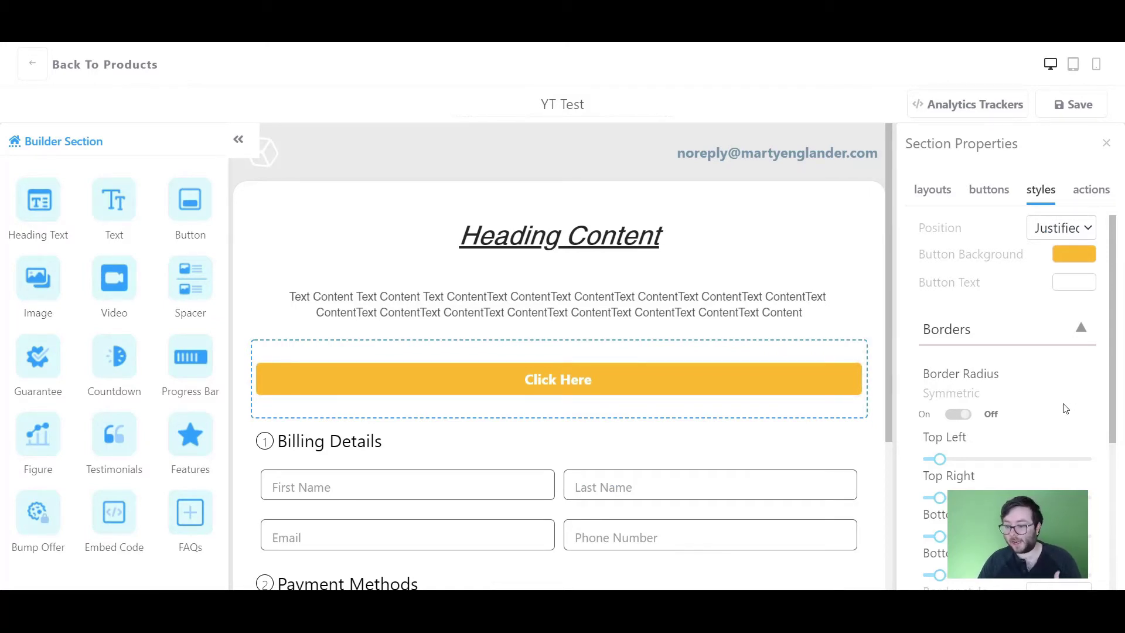
{"action": "scroll", "coordinate": [1065, 409], "scroll_direction": "down", "scroll_amount": 1}
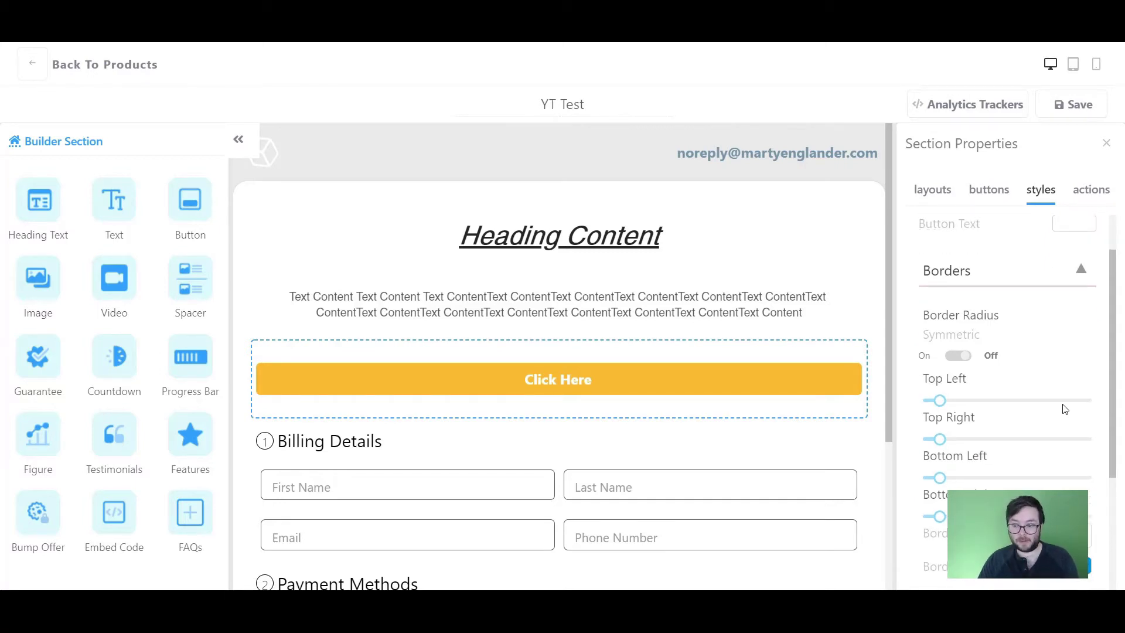
{"action": "scroll", "coordinate": [1025, 404], "scroll_direction": "down", "scroll_amount": 1}
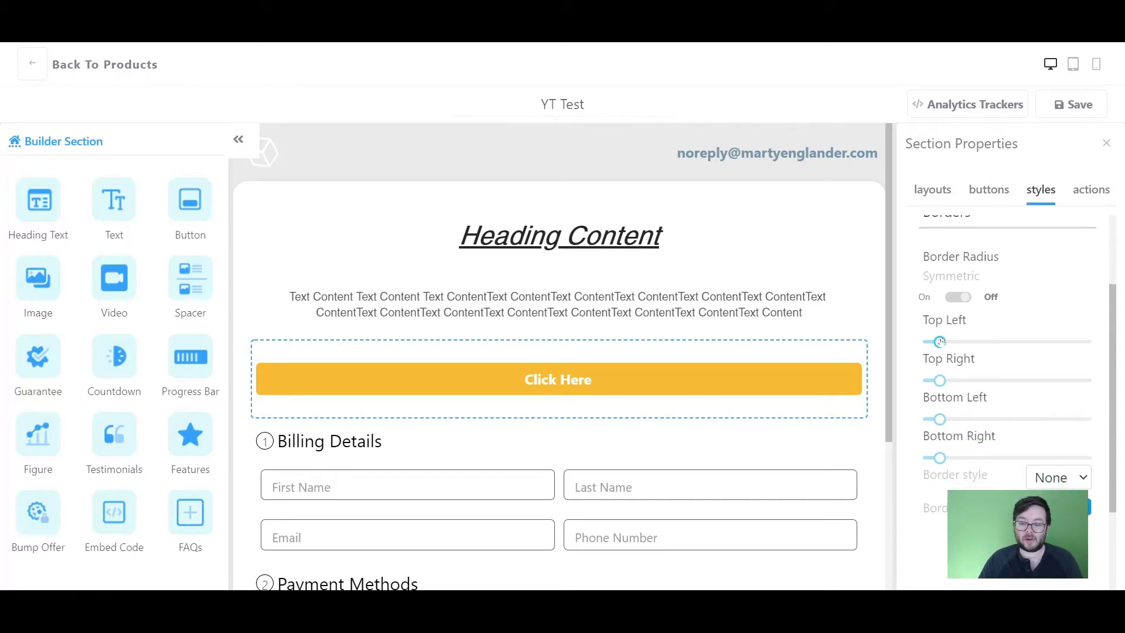
{"action": "left_click_drag", "start_coordinate": [940, 342], "coordinate": [1048, 353]}
{"action": "left_click_drag", "start_coordinate": [941, 384], "coordinate": [1055, 381]}
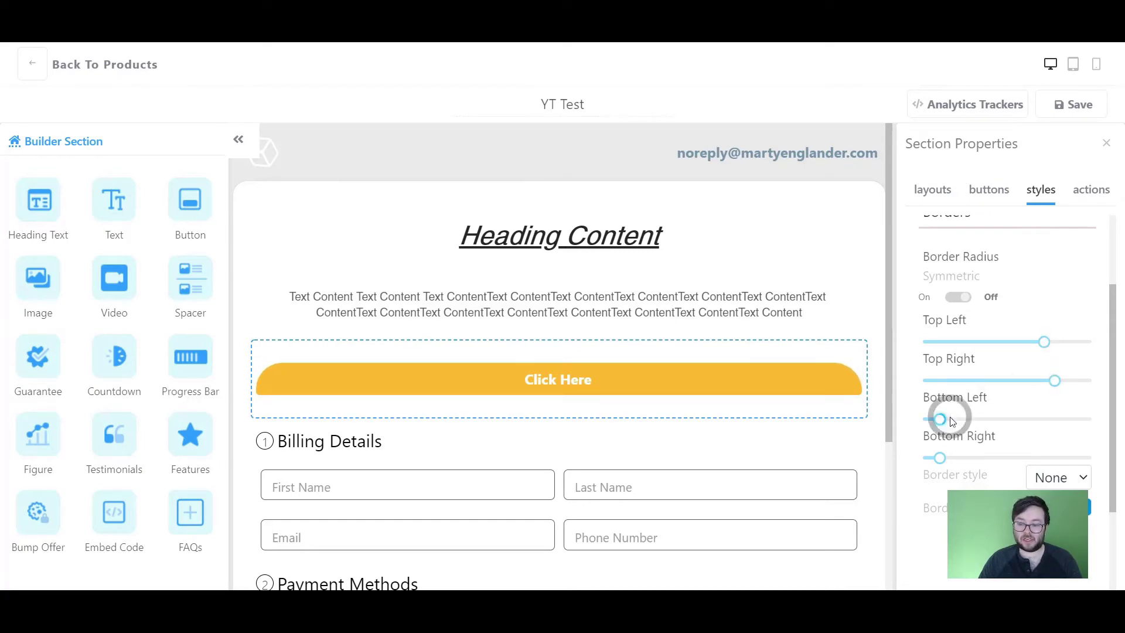
{"action": "left_click_drag", "start_coordinate": [939, 419], "coordinate": [973, 419]}
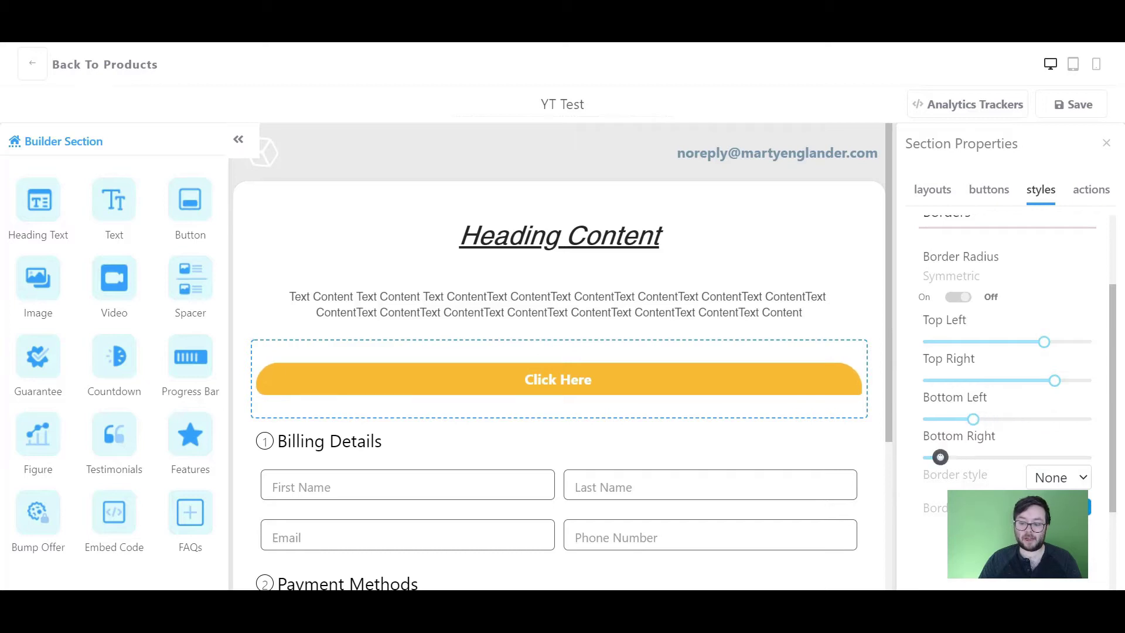
{"action": "left_click_drag", "start_coordinate": [940, 457], "coordinate": [1010, 457]}
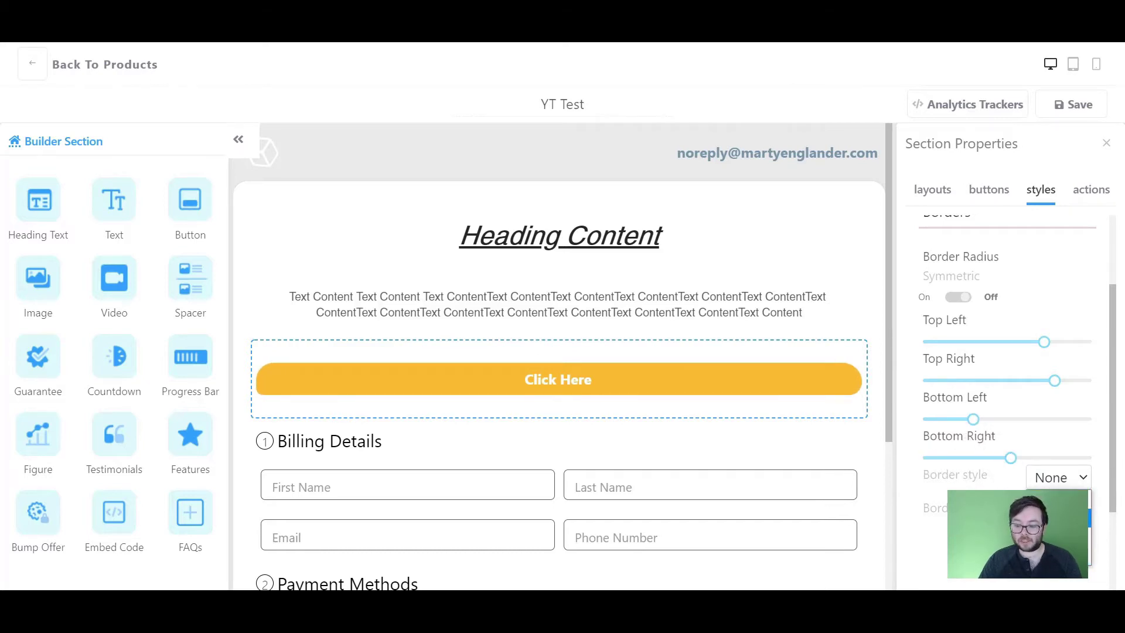
Give the Click Here button a Solid border style and set the border color to the green swatch
{"action": "left_click", "coordinate": [1054, 518]}
{"action": "left_click", "coordinate": [1078, 507]}
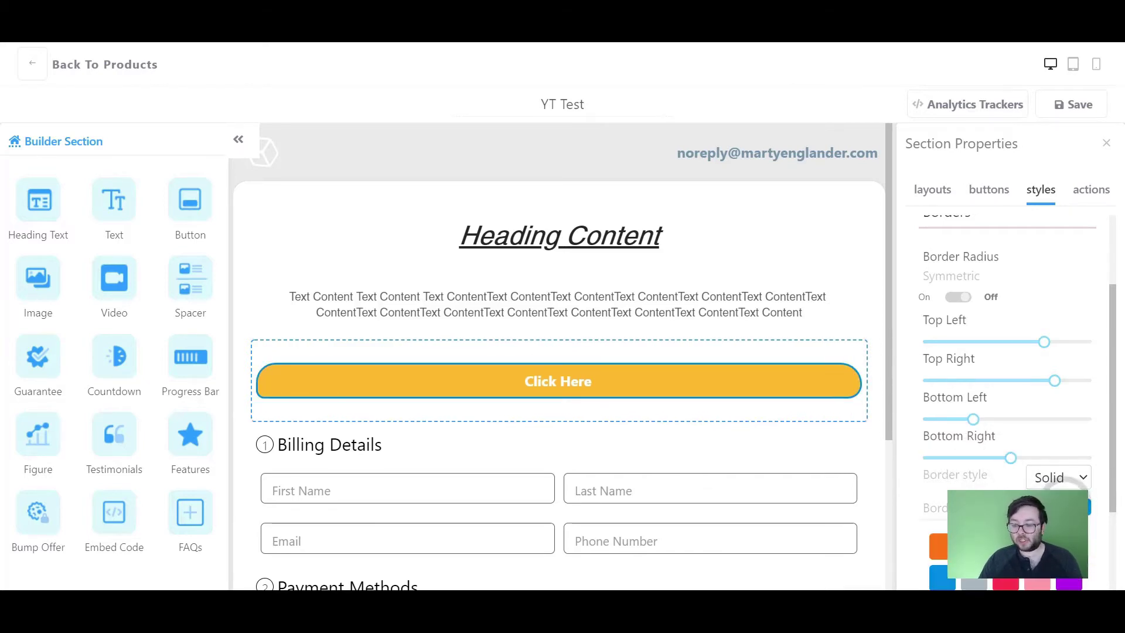
{"action": "left_click", "coordinate": [1037, 546]}
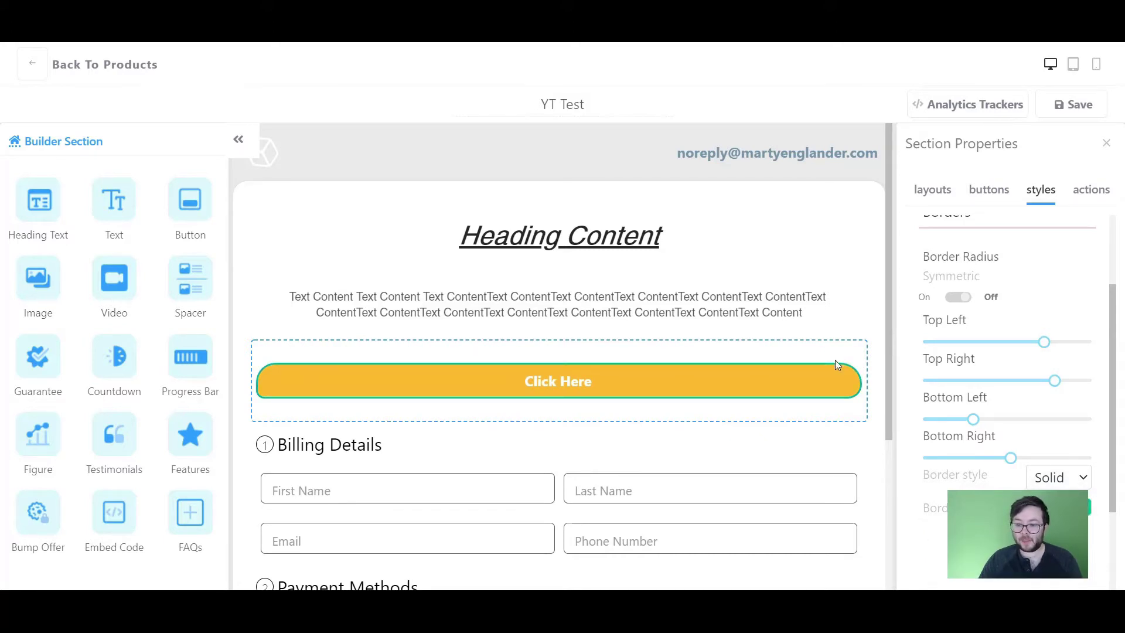
{"action": "key", "text": "ctrl+minus"}
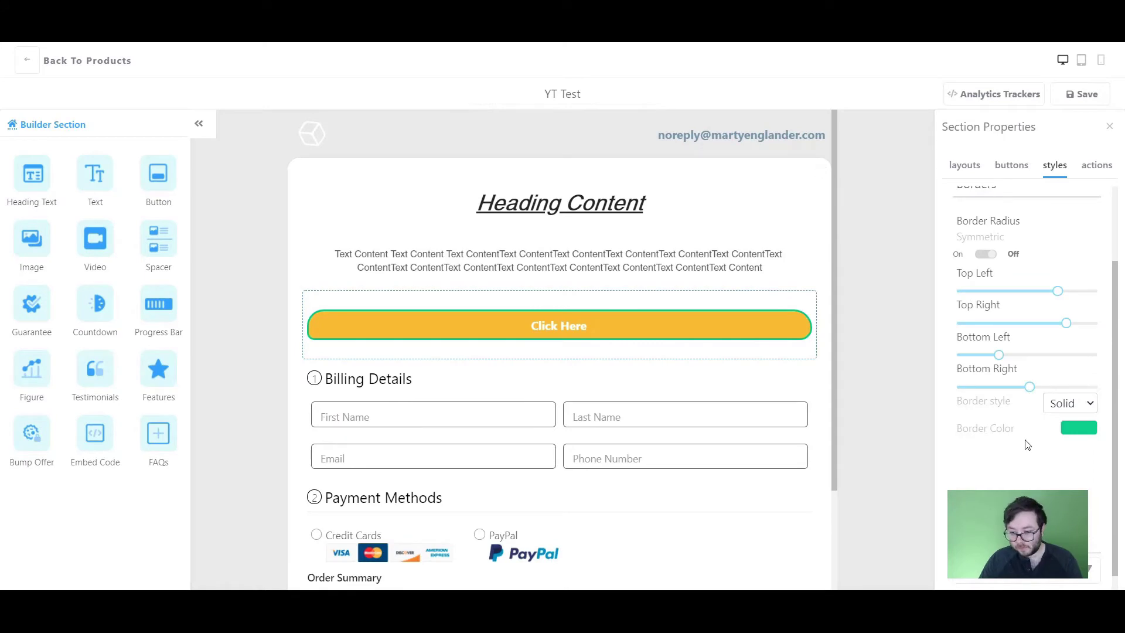
Try the Dashed and Dotted border styles on the button and return the border style to Solid
{"action": "left_click", "coordinate": [1073, 405]}
{"action": "left_click", "coordinate": [1072, 444]}
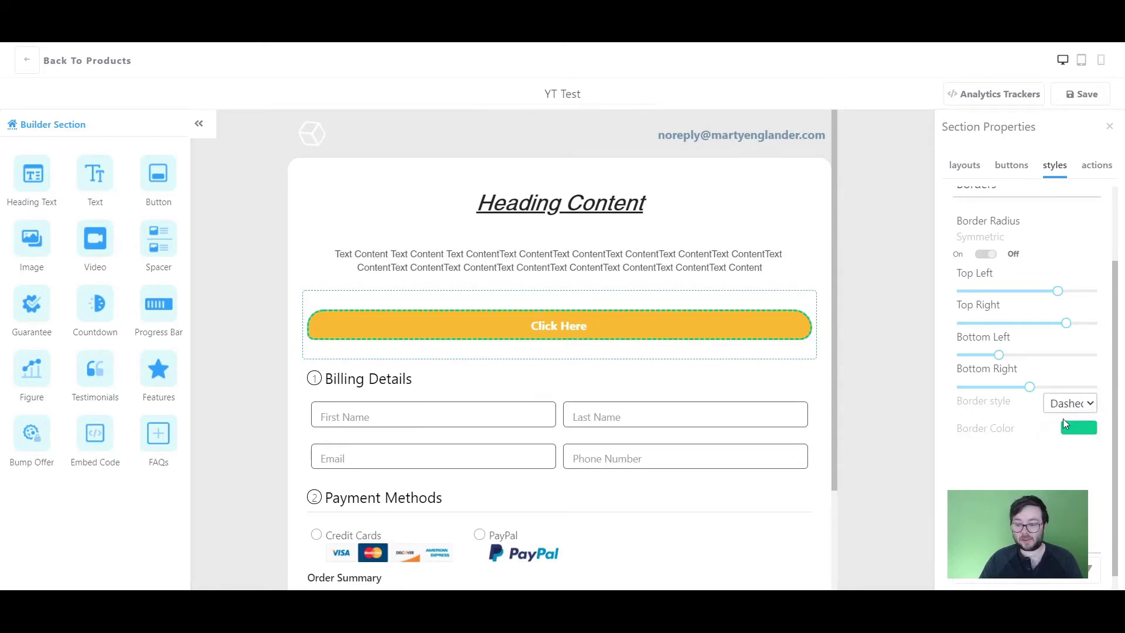
{"action": "left_click", "coordinate": [1071, 406]}
{"action": "left_click", "coordinate": [1063, 453]}
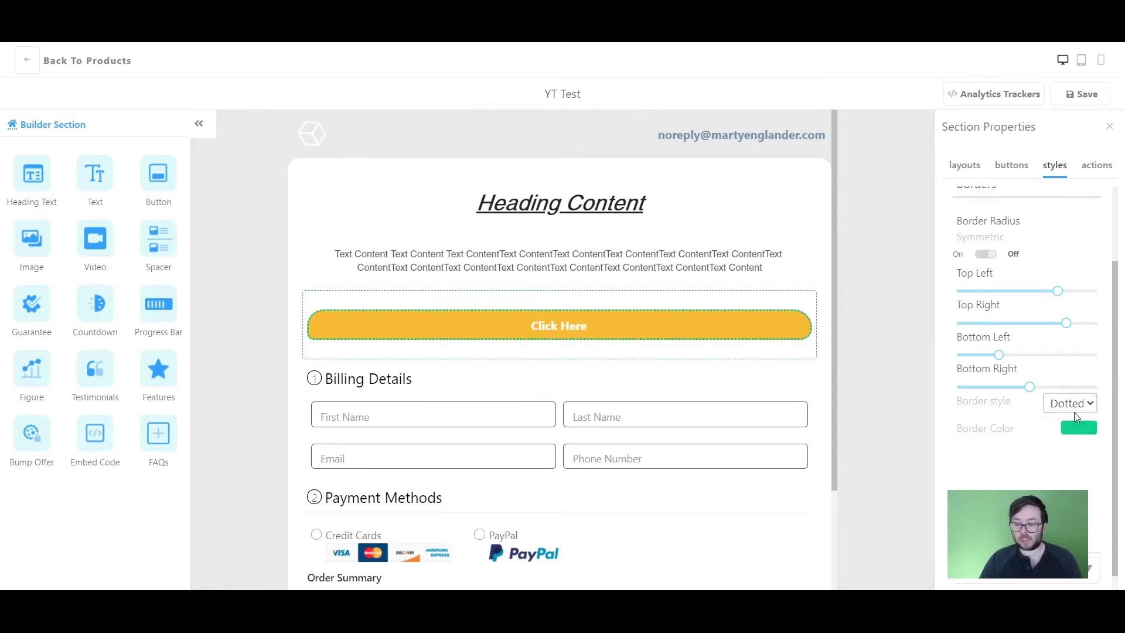
{"action": "left_click", "coordinate": [1074, 406]}
{"action": "left_click", "coordinate": [1079, 428]}
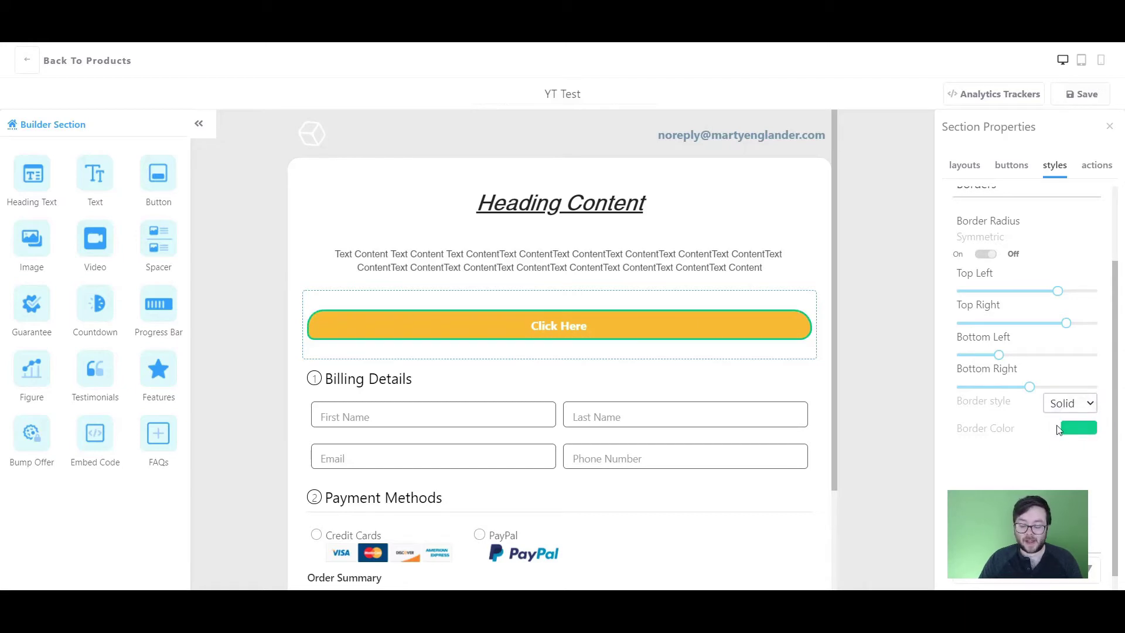
{"action": "scroll", "coordinate": [1017, 435], "scroll_direction": "down", "scroll_amount": 1}
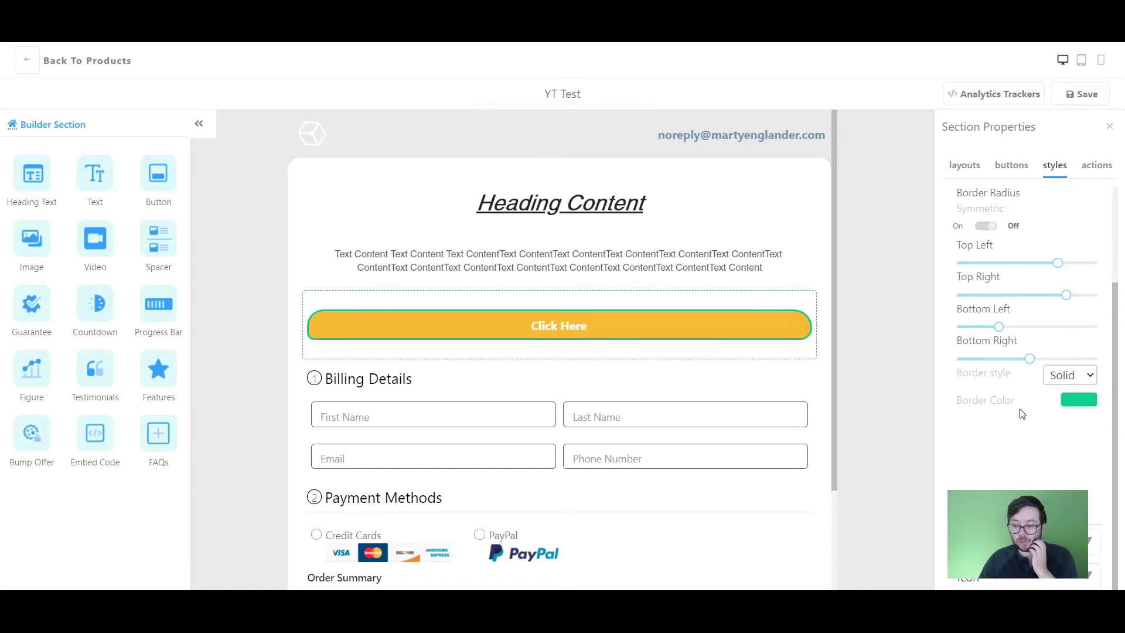
{"action": "scroll", "coordinate": [1026, 435], "scroll_direction": "up", "scroll_amount": 2}
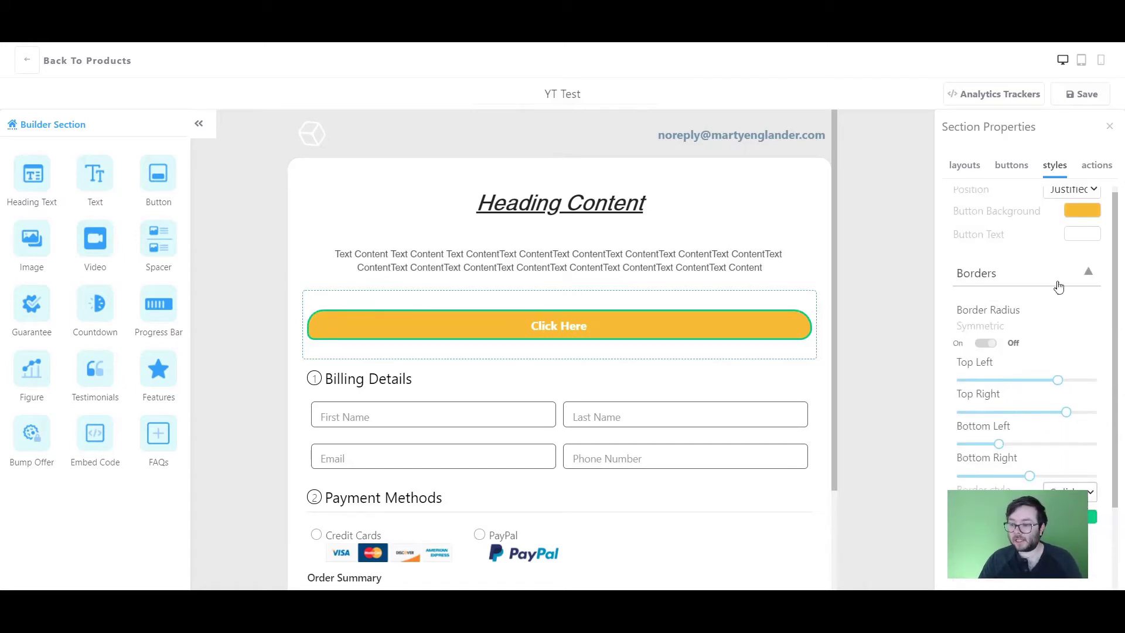
Turn on a black shadow for the button with small X and Y offsets and a moderate blur
{"action": "scroll", "coordinate": [1031, 432], "scroll_direction": "down", "scroll_amount": 2}
{"action": "left_click", "coordinate": [1010, 541]}
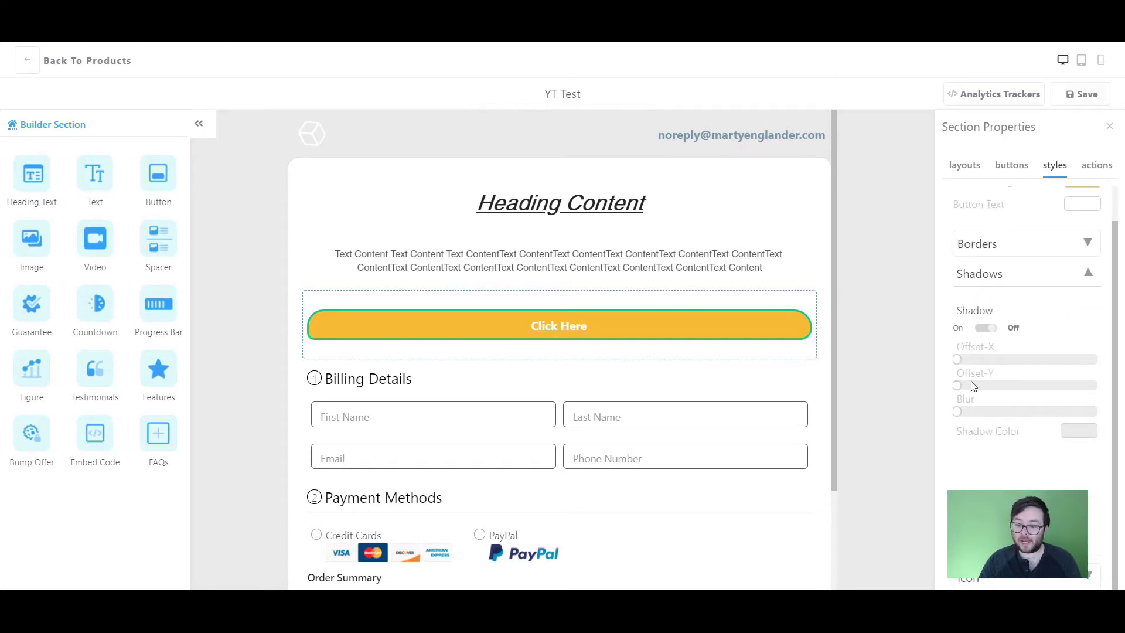
{"action": "left_click", "coordinate": [987, 328]}
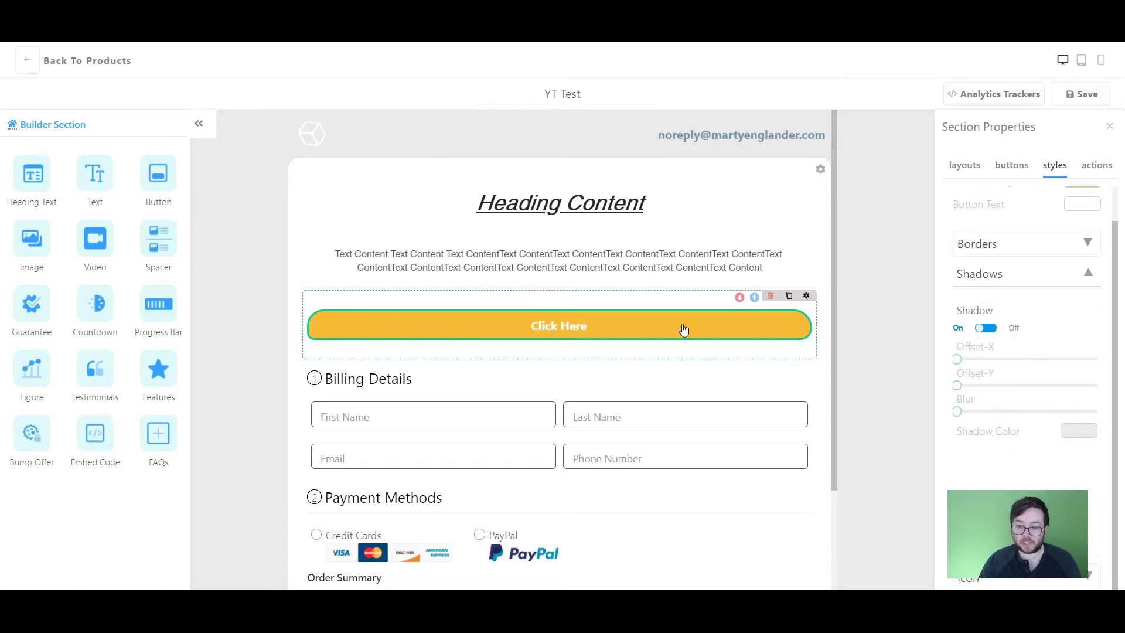
{"action": "left_click_drag", "start_coordinate": [955, 360], "coordinate": [1032, 359]}
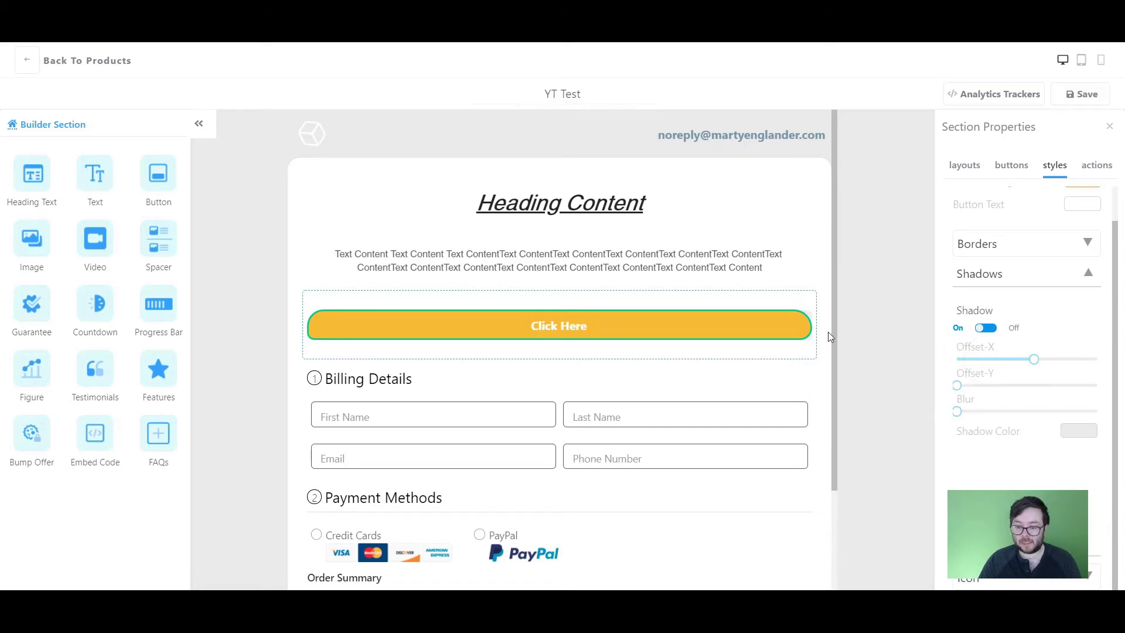
{"action": "left_click", "coordinate": [1065, 431]}
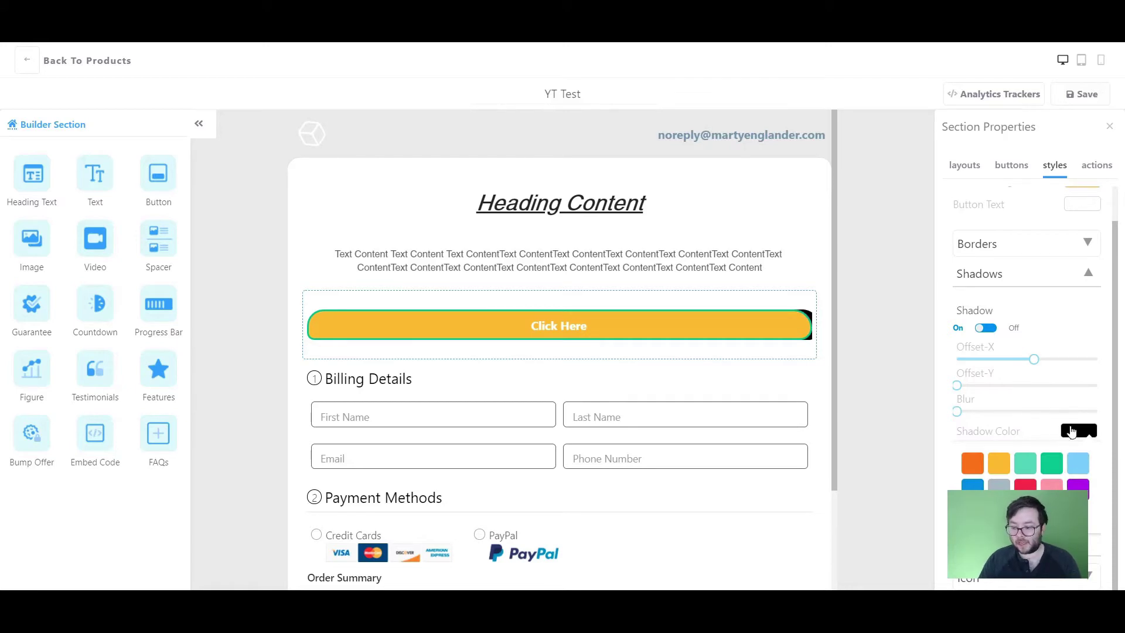
{"action": "left_click", "coordinate": [1088, 431]}
{"action": "left_click_drag", "start_coordinate": [1033, 357], "coordinate": [999, 411]}
{"action": "left_click_drag", "start_coordinate": [983, 357], "coordinate": [973, 359]}
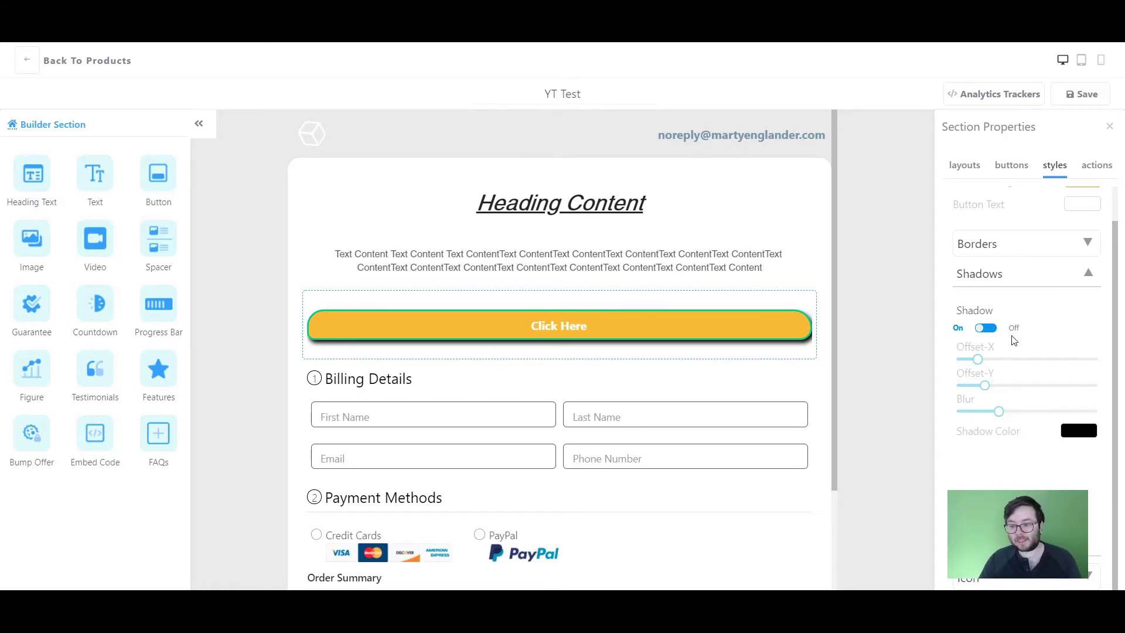
{"action": "left_click", "coordinate": [1090, 283]}
Try the Snapped Left placement for the button icon and open the icon file picker, leaving it without choosing a file
{"action": "left_click", "coordinate": [1057, 345]}
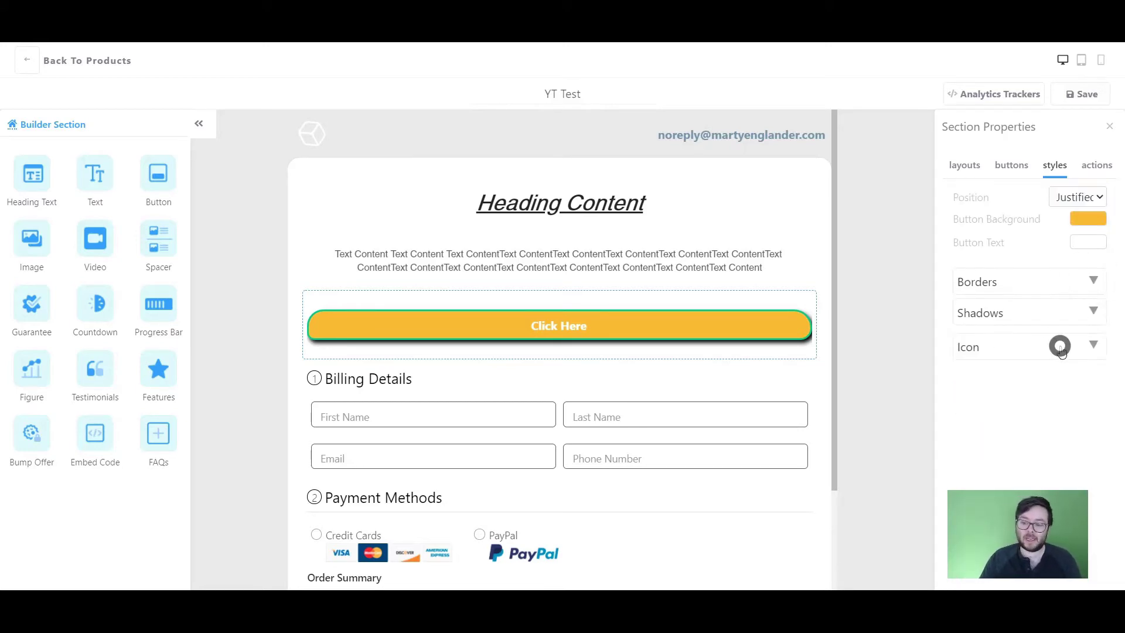
{"action": "scroll", "coordinate": [1017, 404], "scroll_direction": "down", "scroll_amount": 1}
{"action": "left_click", "coordinate": [1012, 396]}
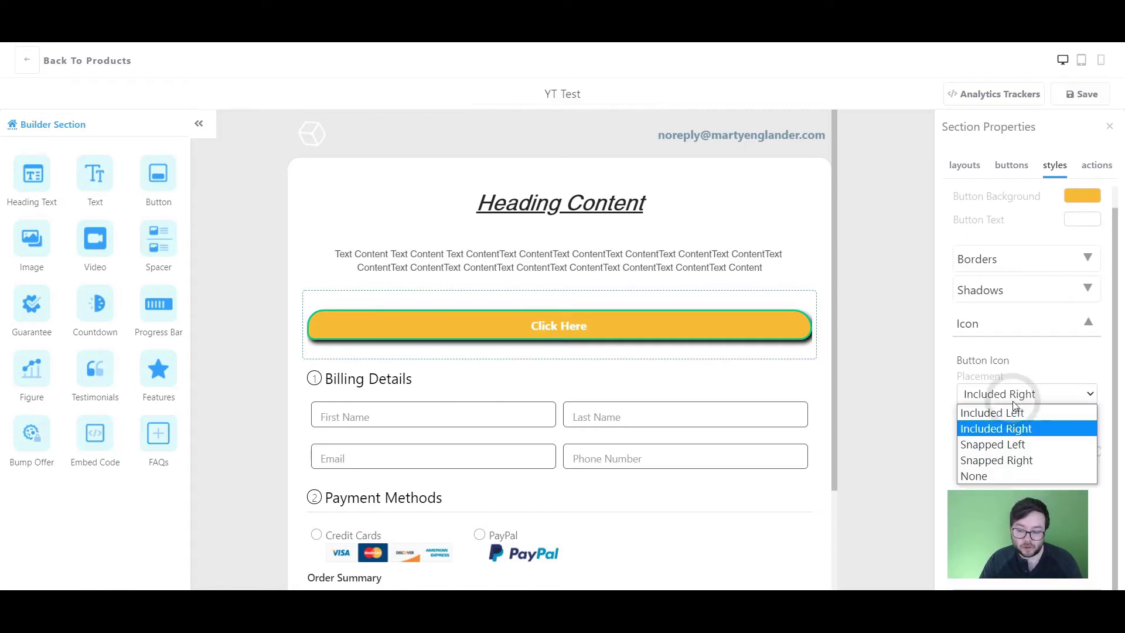
{"action": "left_click", "coordinate": [999, 444]}
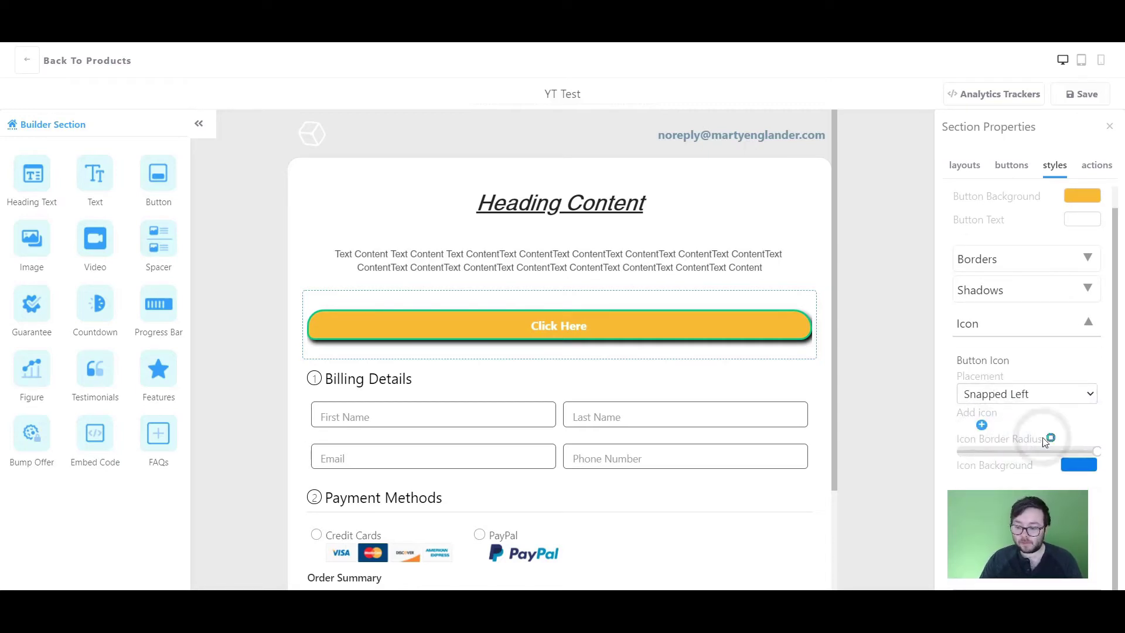
{"action": "left_click", "coordinate": [981, 425]}
{"action": "key", "text": "Escape"}
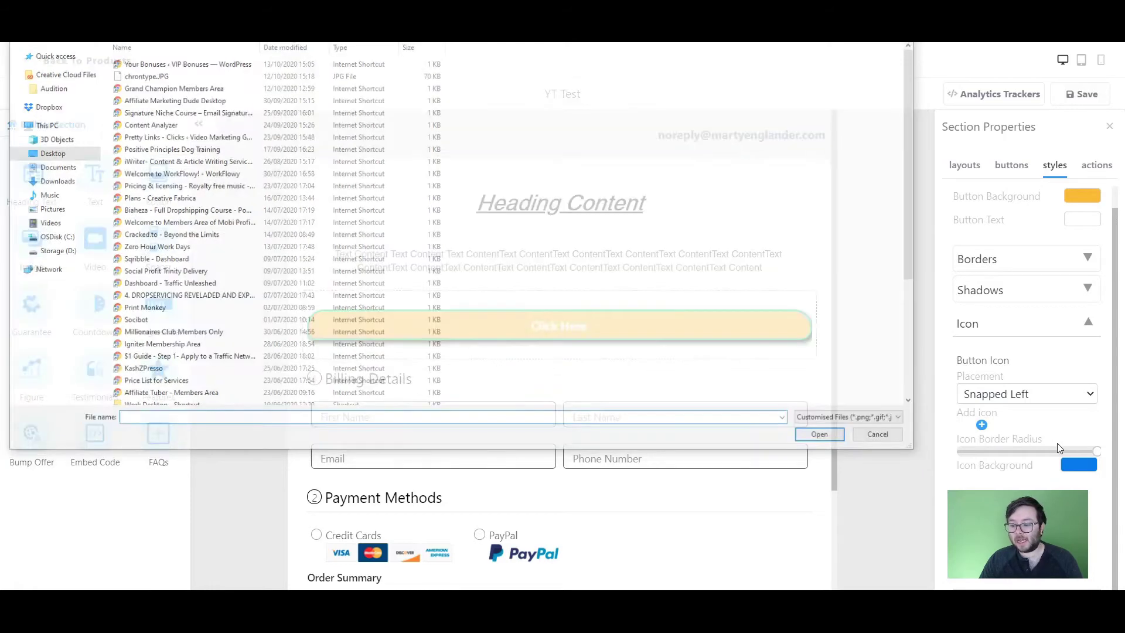
{"action": "left_click", "coordinate": [981, 425]}
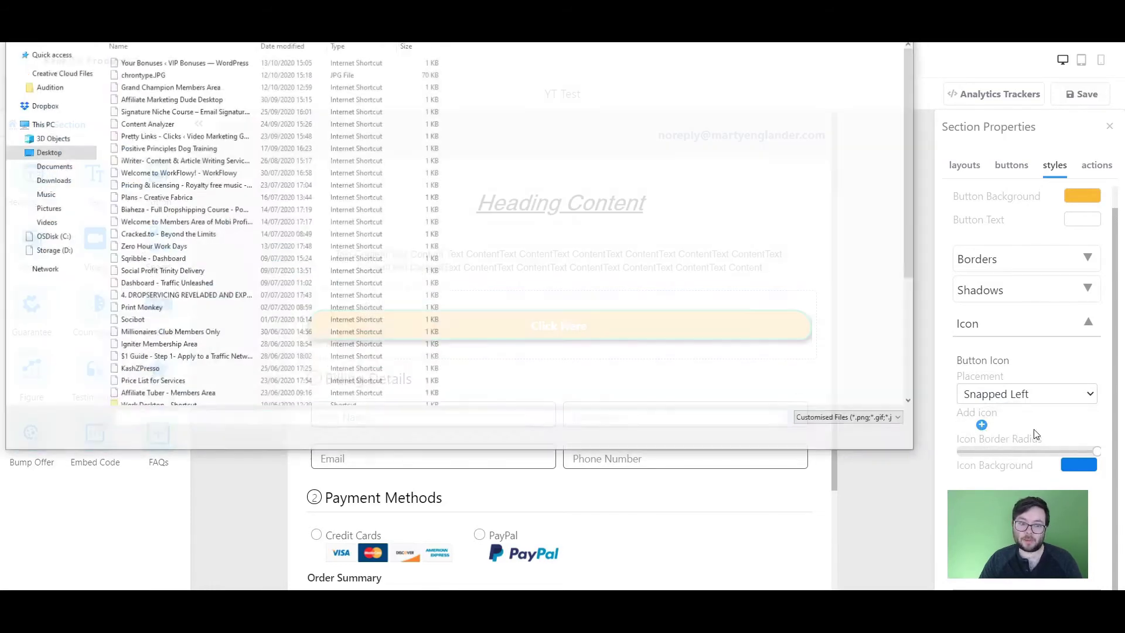
{"action": "key", "text": "Escape"}
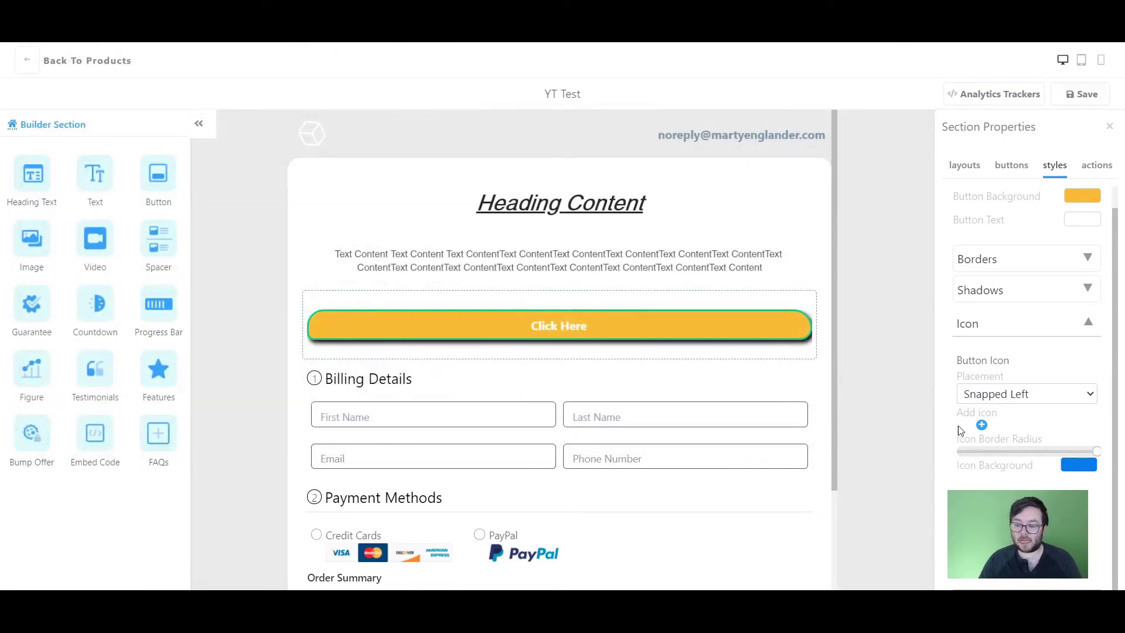
Set the button's icon background to the orange swatch
{"action": "left_click", "coordinate": [1074, 466]}
{"action": "left_click", "coordinate": [970, 493]}
{"action": "left_click", "coordinate": [1045, 422]}
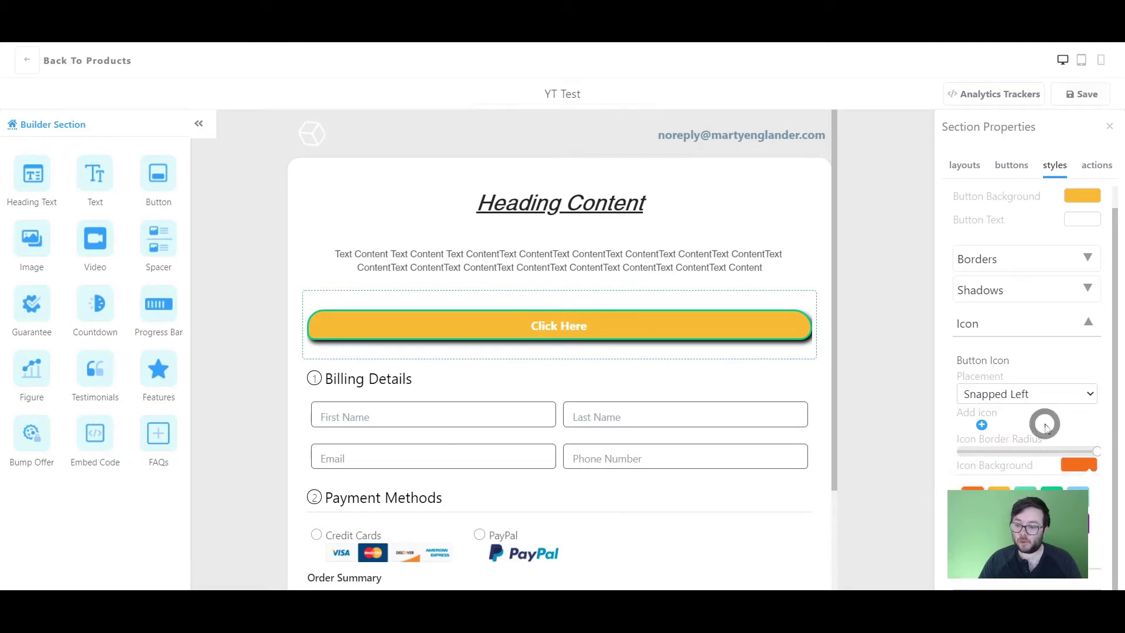
Try the Included Left placement for the button icon and set the placement to None
{"action": "left_click", "coordinate": [1046, 396]}
{"action": "left_click", "coordinate": [1022, 413]}
{"action": "left_click", "coordinate": [996, 394]}
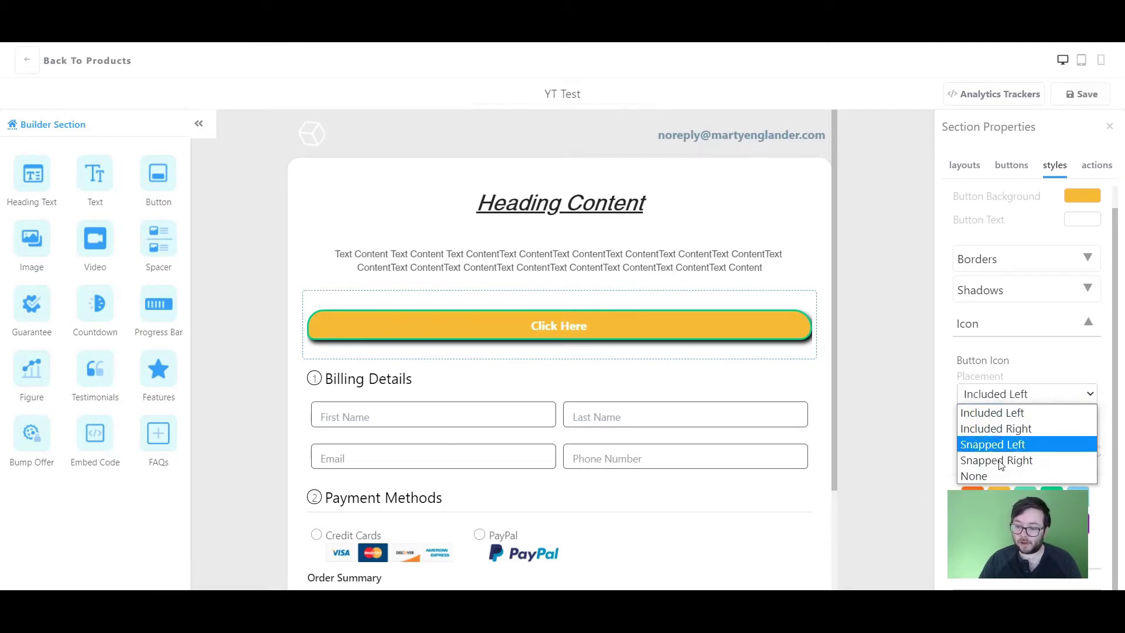
{"action": "left_click", "coordinate": [995, 476]}
{"action": "scroll", "coordinate": [1049, 404], "scroll_direction": "up", "scroll_amount": 1}
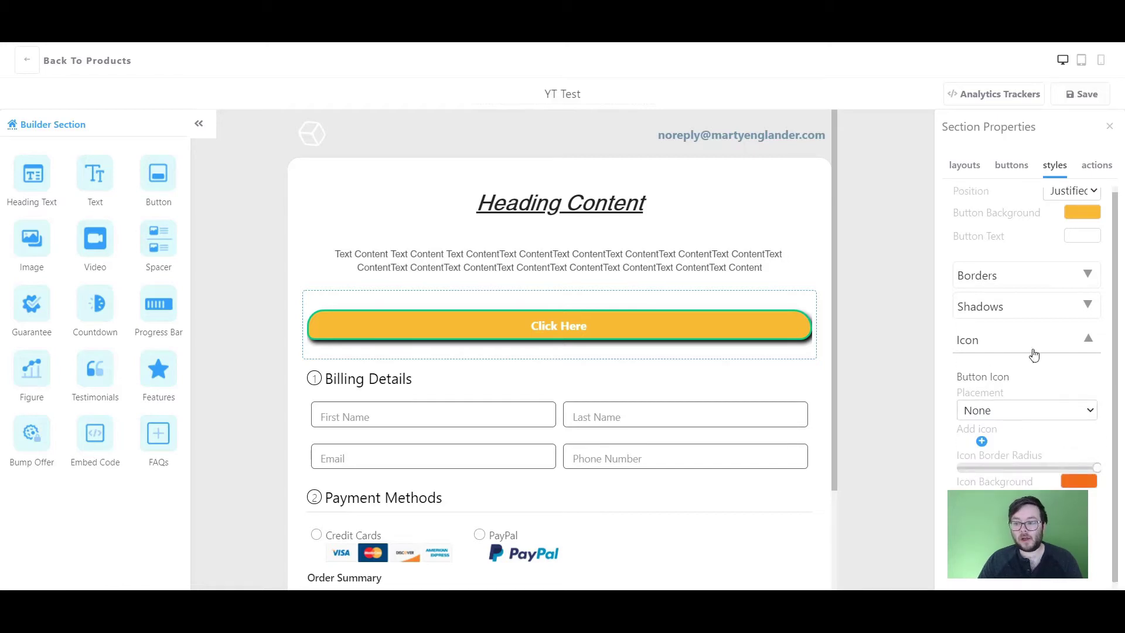
Set the button's Go To action to External Link and close its properties
{"action": "left_click", "coordinate": [1096, 165]}
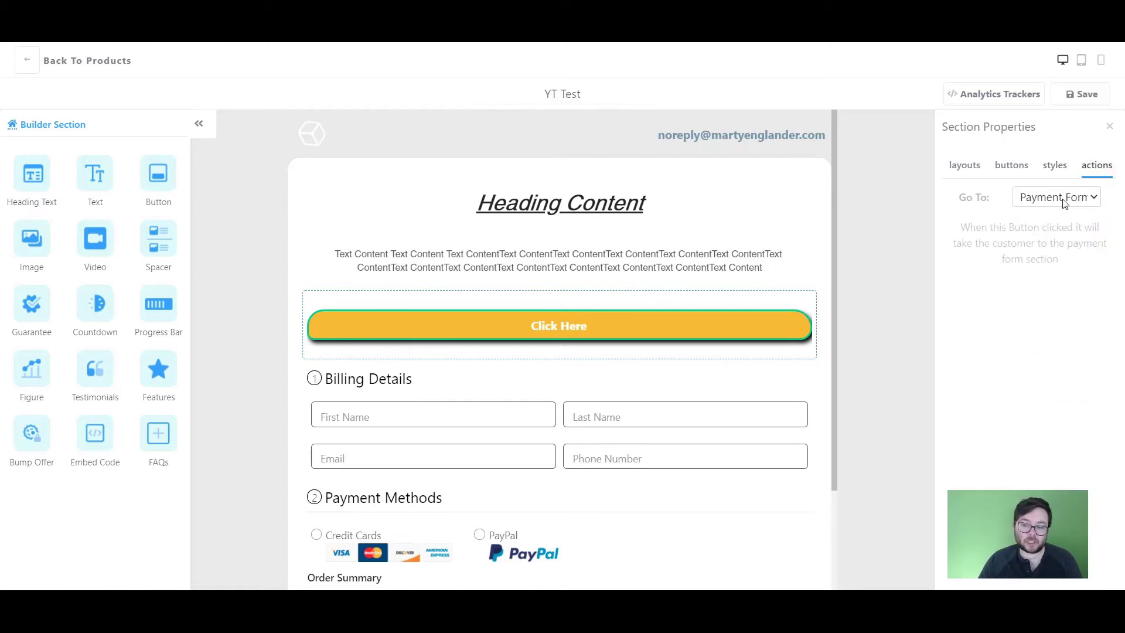
{"action": "scroll", "coordinate": [560, 382], "scroll_direction": "down", "scroll_amount": 1}
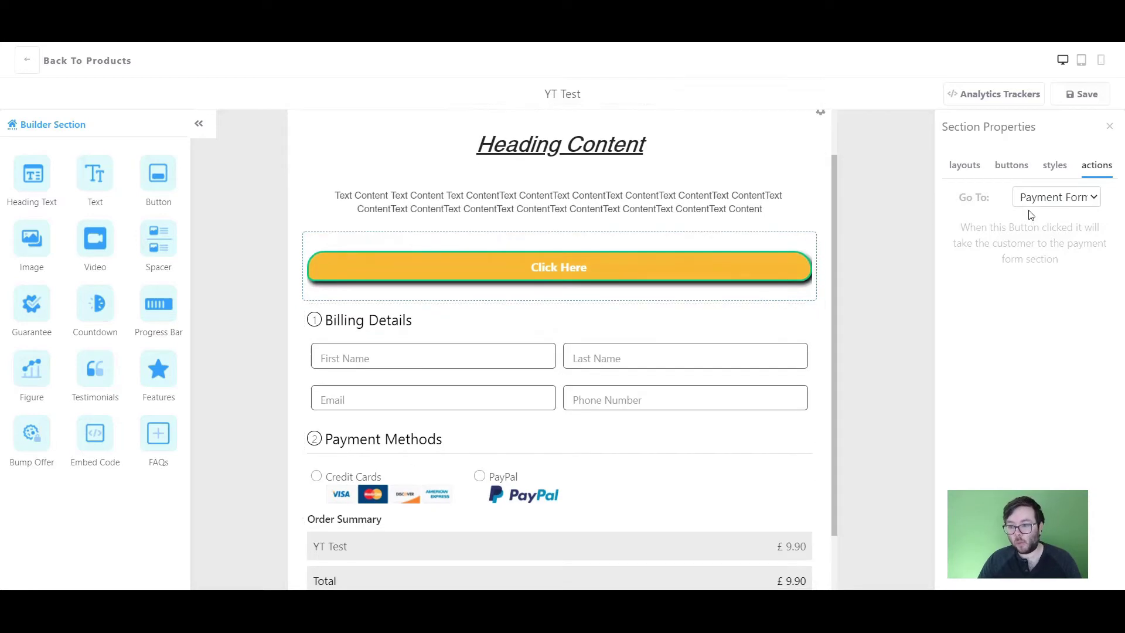
{"action": "scroll", "coordinate": [582, 274], "scroll_direction": "up", "scroll_amount": 1}
{"action": "left_click", "coordinate": [1081, 198]}
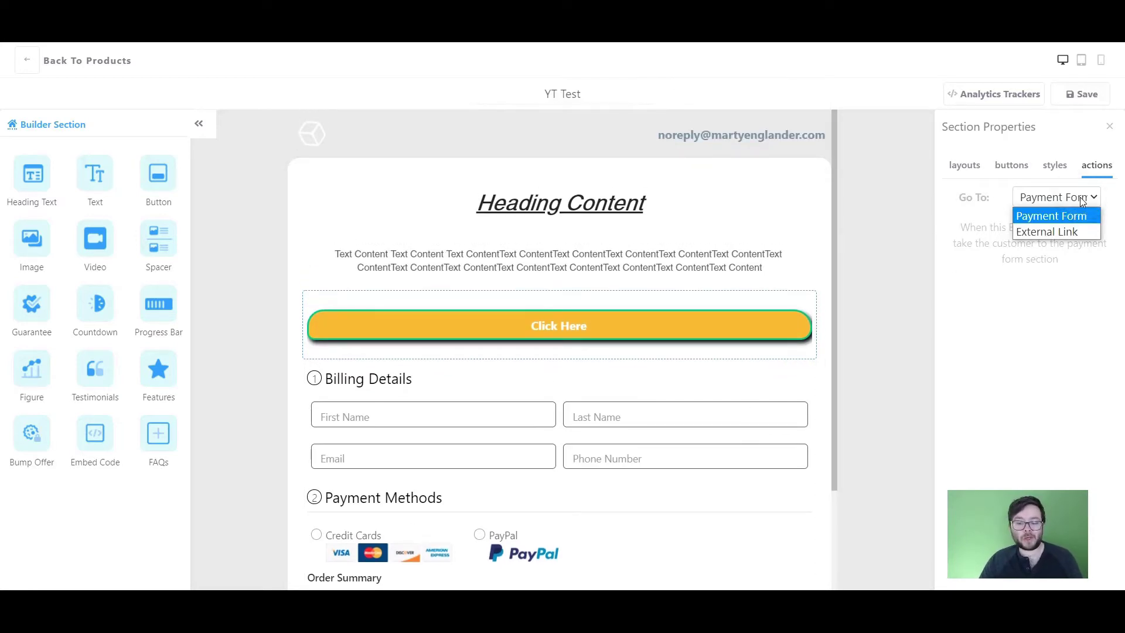
{"action": "left_click", "coordinate": [1049, 232]}
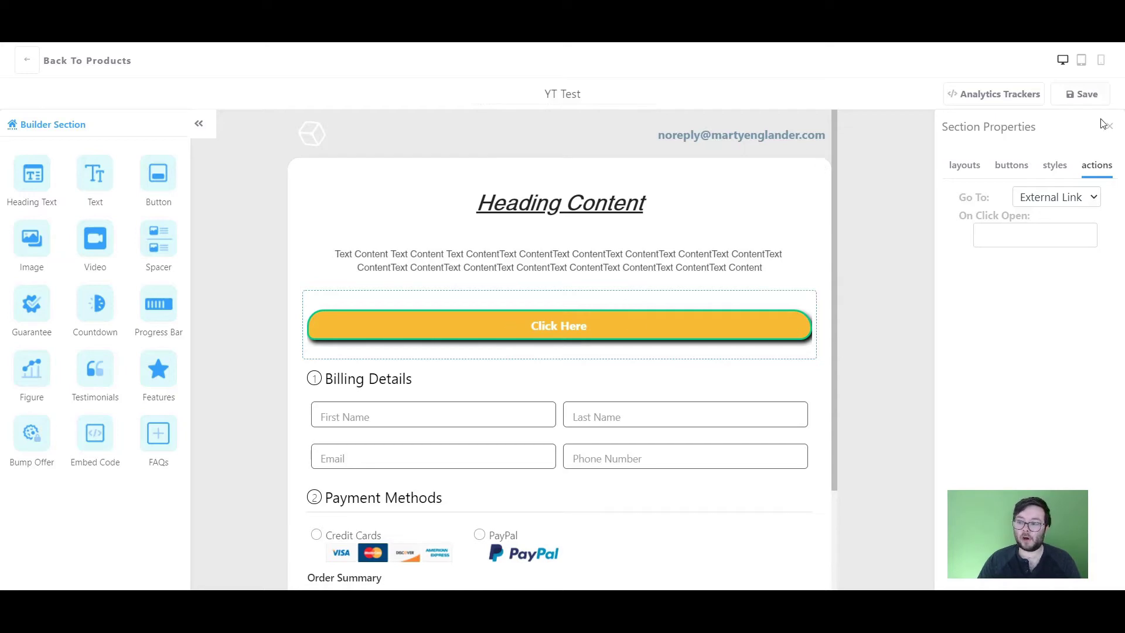
{"action": "left_click", "coordinate": [855, 197]}
Add an Image block above the heading on the checkout page and select its placeholder picture
{"action": "left_click_drag", "start_coordinate": [39, 244], "coordinate": [613, 374]}
{"action": "scroll", "coordinate": [702, 354], "scroll_direction": "down", "scroll_amount": 2}
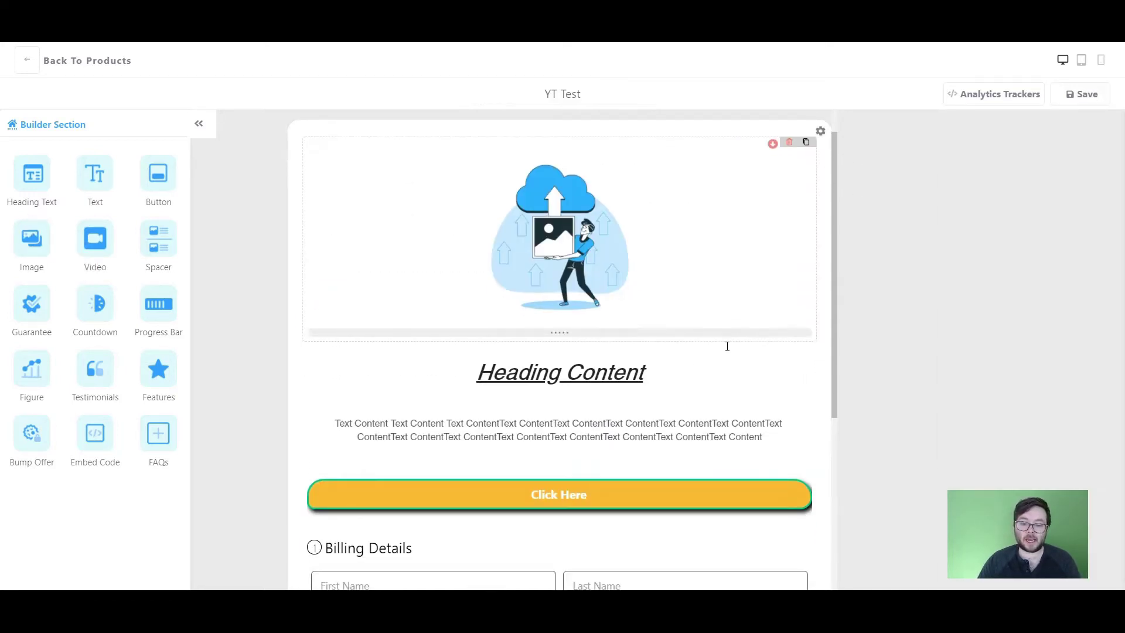
{"action": "scroll", "coordinate": [820, 303], "scroll_direction": "up", "scroll_amount": 2}
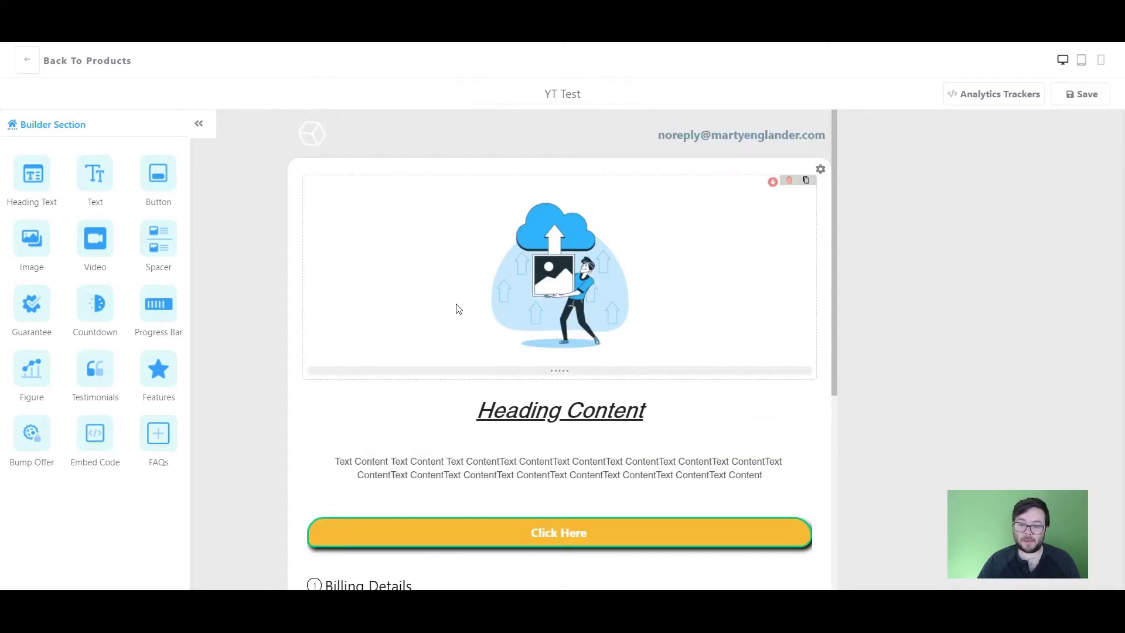
{"action": "left_click", "coordinate": [604, 316]}
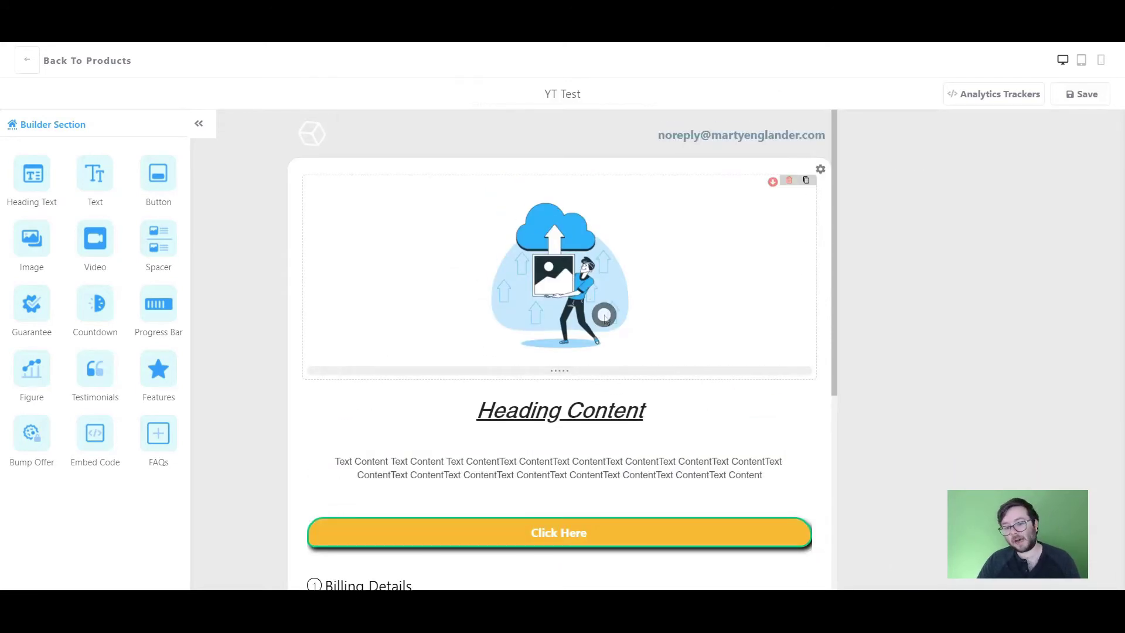
Replace the Image block's placeholder picture with SaleFunnels Playbook.png from its folder on the Desktop
{"action": "left_click", "coordinate": [603, 317]}
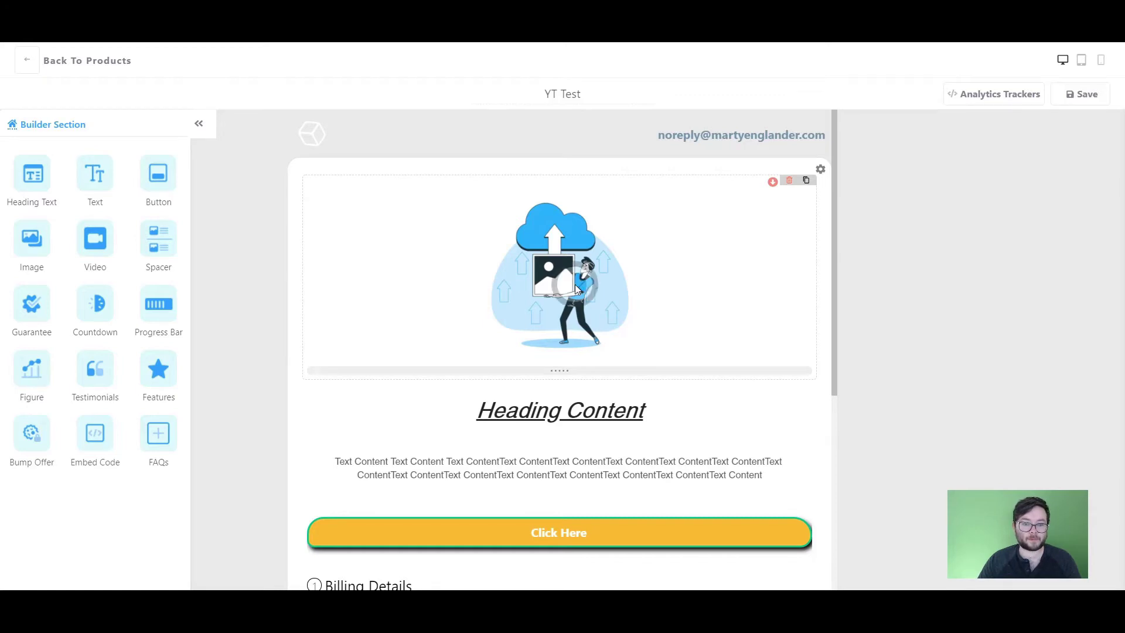
{"action": "scroll", "coordinate": [289, 284], "scroll_direction": "down", "scroll_amount": 5}
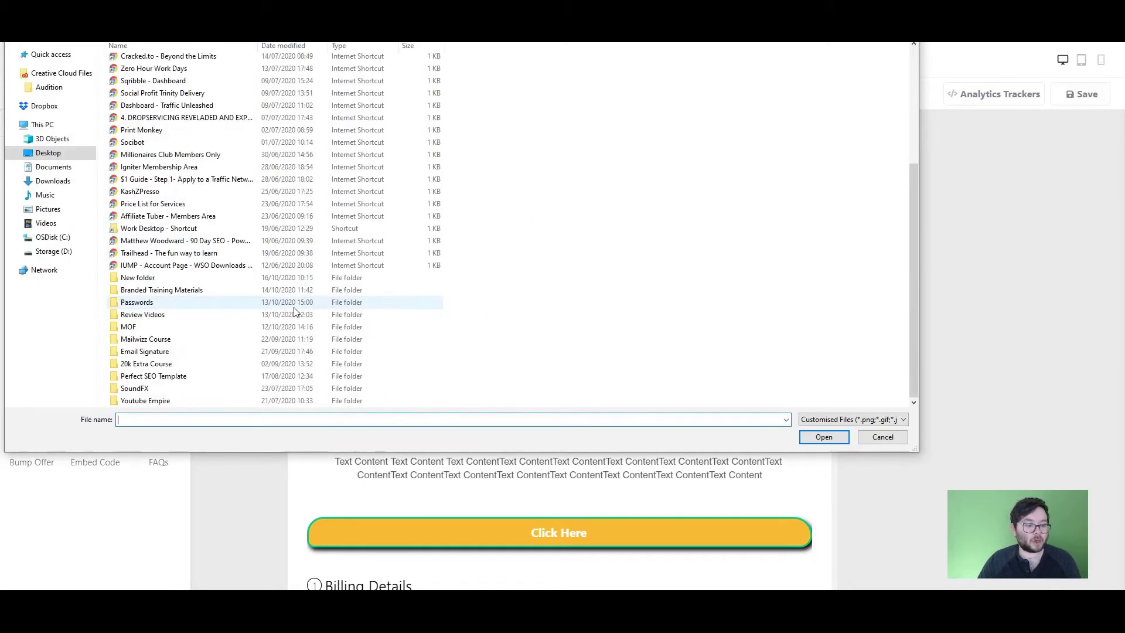
{"action": "double_click", "coordinate": [201, 290]}
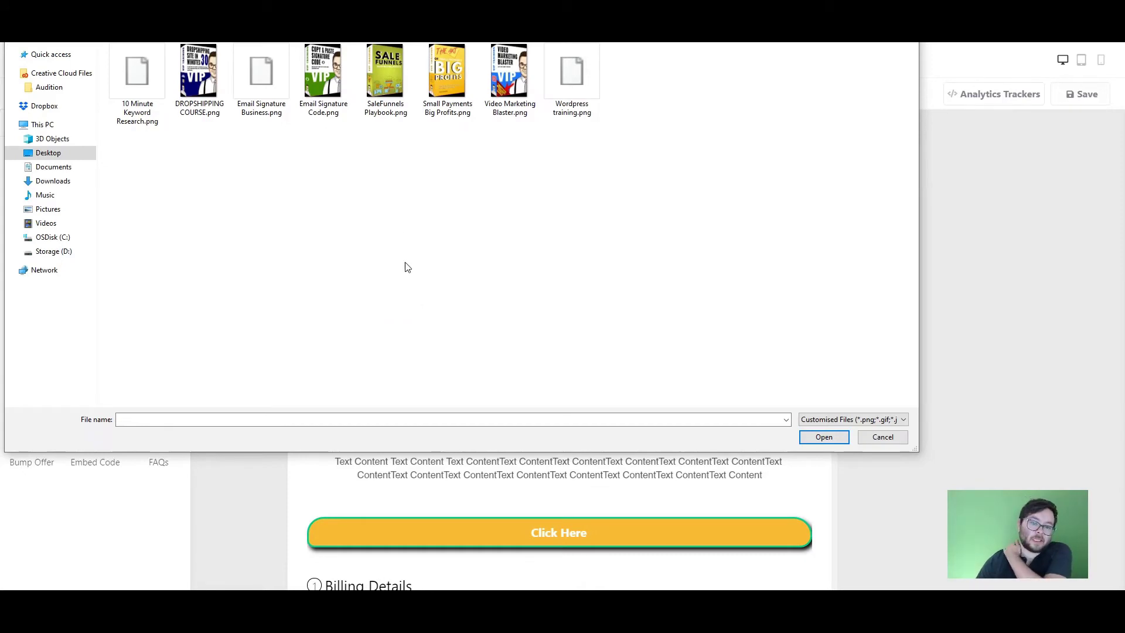
{"action": "double_click", "coordinate": [385, 74]}
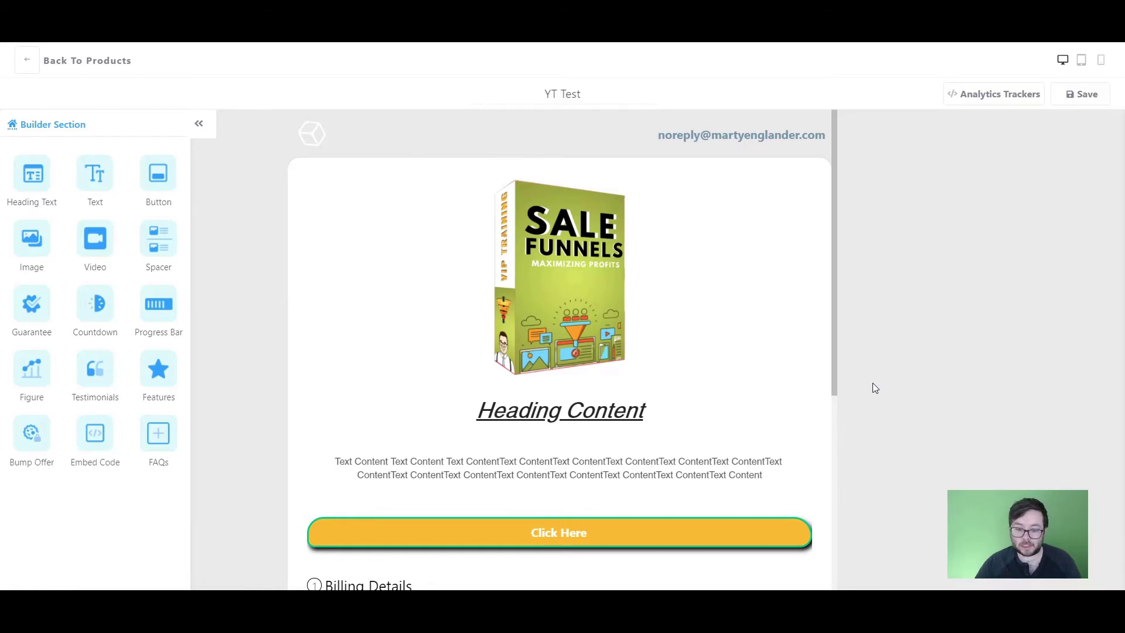
Make the book cover's Image block slightly taller and select the picture
{"action": "mouse_move", "coordinate": [587, 284]}
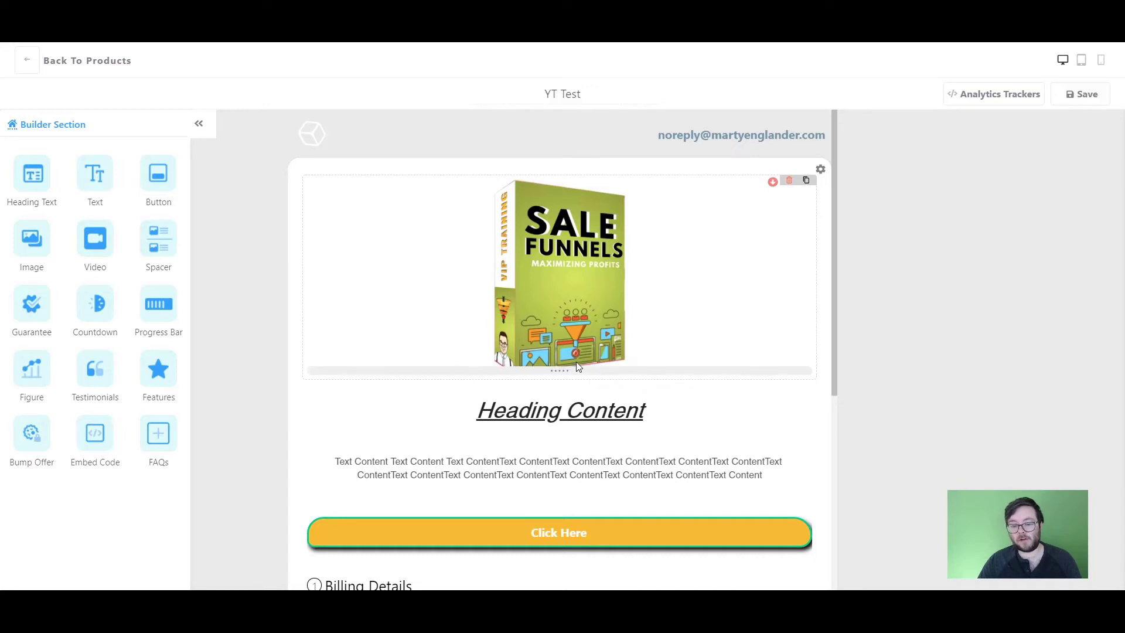
{"action": "mouse_move", "coordinate": [575, 368]}
{"action": "left_mouse_down"}
{"action": "mouse_move", "coordinate": [552, 582]}
{"action": "mouse_move", "coordinate": [589, 258]}
{"action": "mouse_move", "coordinate": [584, 387]}
{"action": "left_mouse_up"}
{"action": "left_click", "coordinate": [586, 314]}
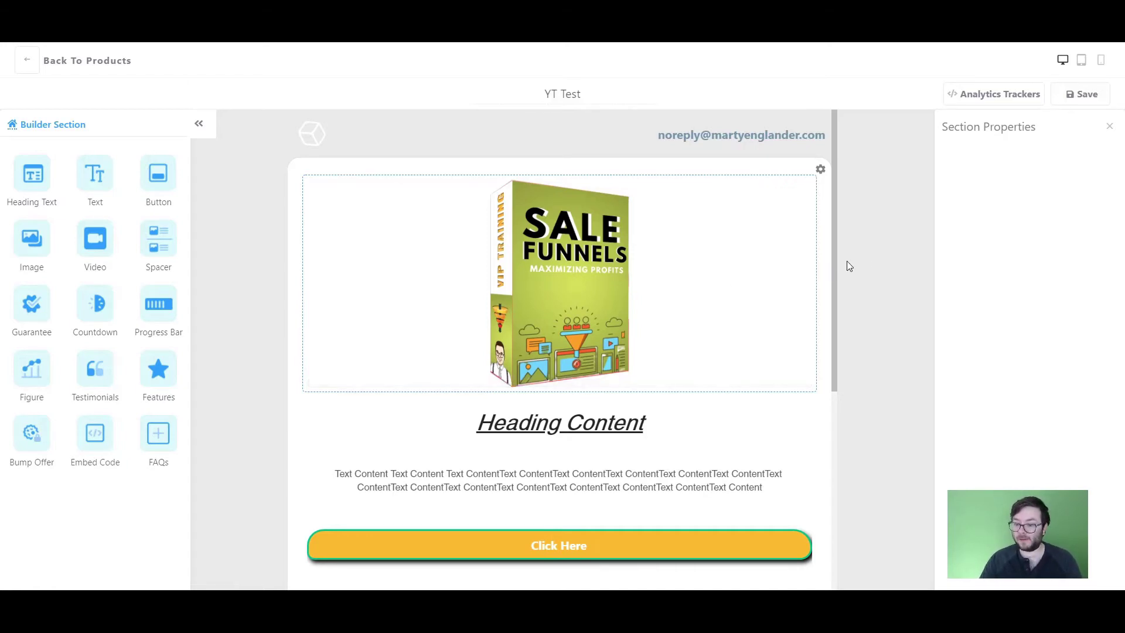
Add a Video block above the book cover image and select its video address for editing
{"action": "left_click_drag", "start_coordinate": [95, 238], "coordinate": [549, 257]}
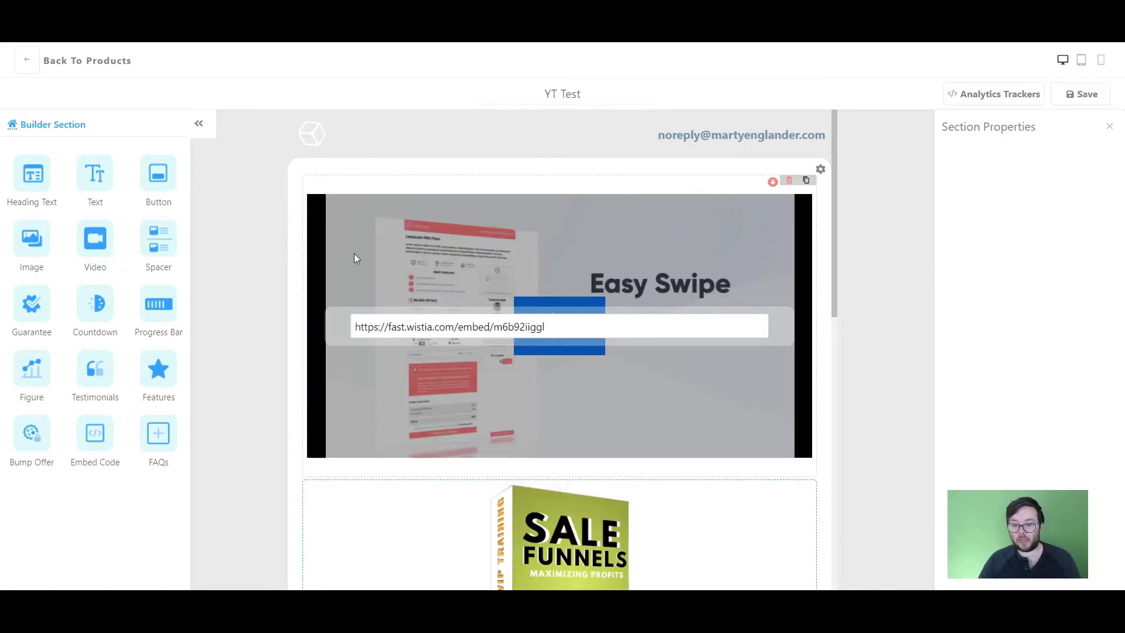
{"action": "left_click", "coordinate": [431, 325]}
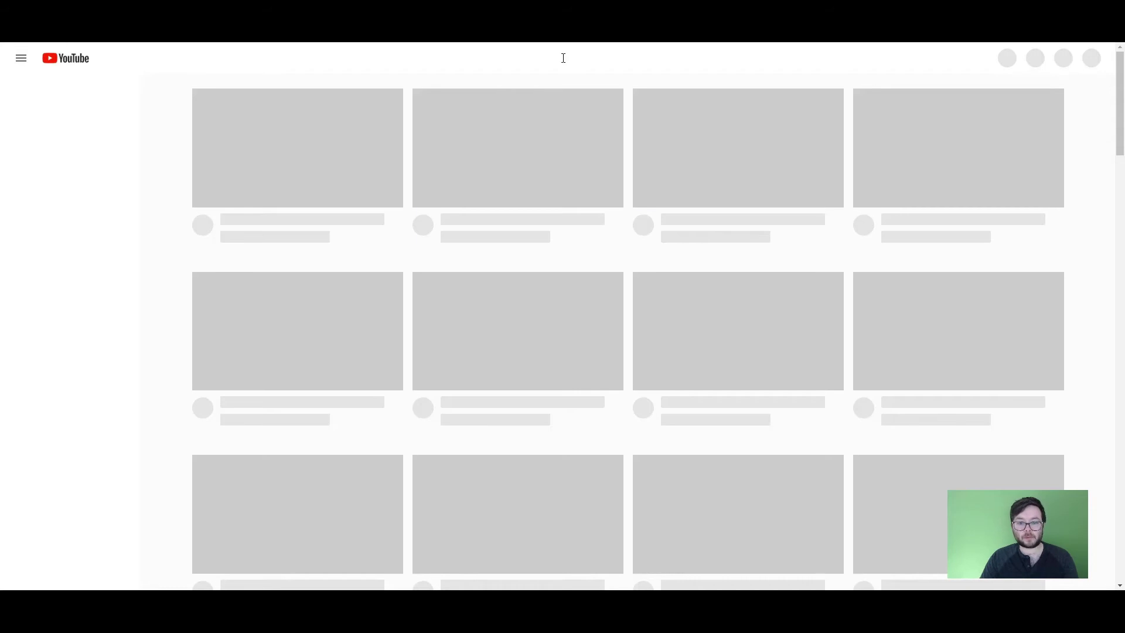
Switch to YouTube, search for the reviewer's channel by name and copy the link to the "Leadcart Review | $59 LIFETIME DEAL" video
{"action": "left_click", "coordinate": [566, 61]}
{"action": "type", "text": "marty engl"}
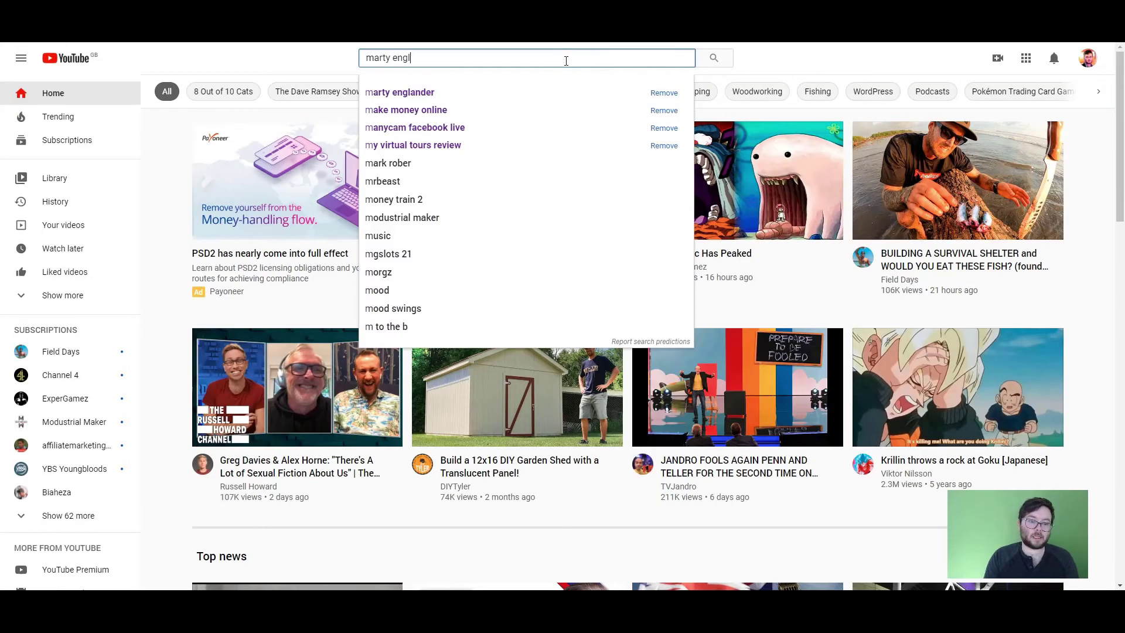
{"action": "type", "text": "ander"}
{"action": "key", "text": "Return"}
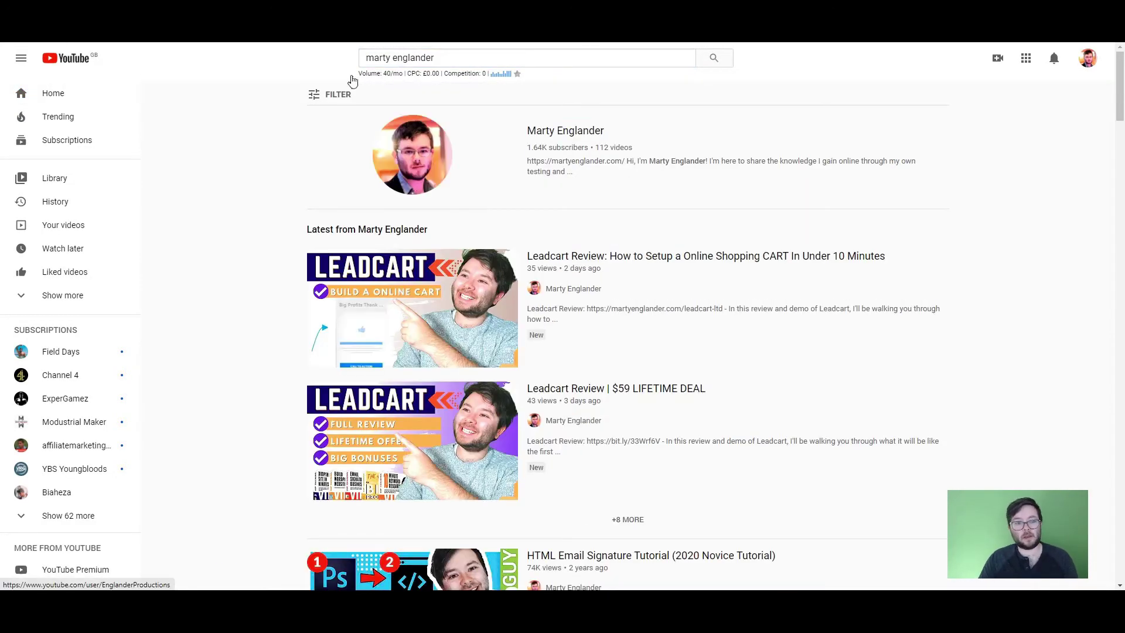
{"action": "scroll", "coordinate": [625, 338], "scroll_direction": "down", "scroll_amount": 1}
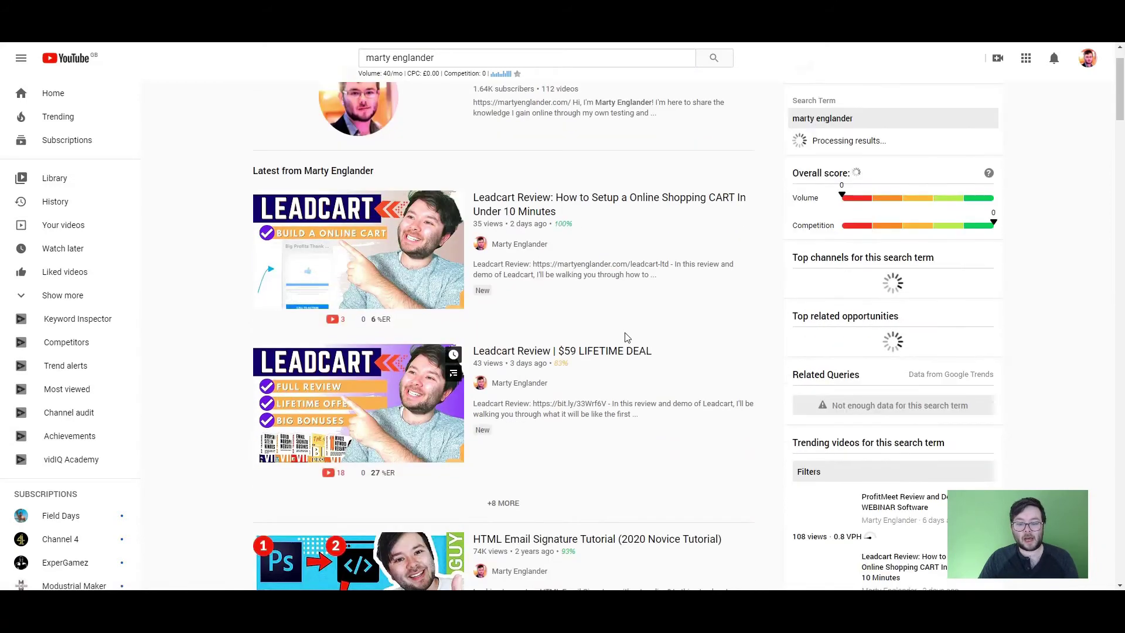
{"action": "mouse_move", "coordinate": [555, 356]}
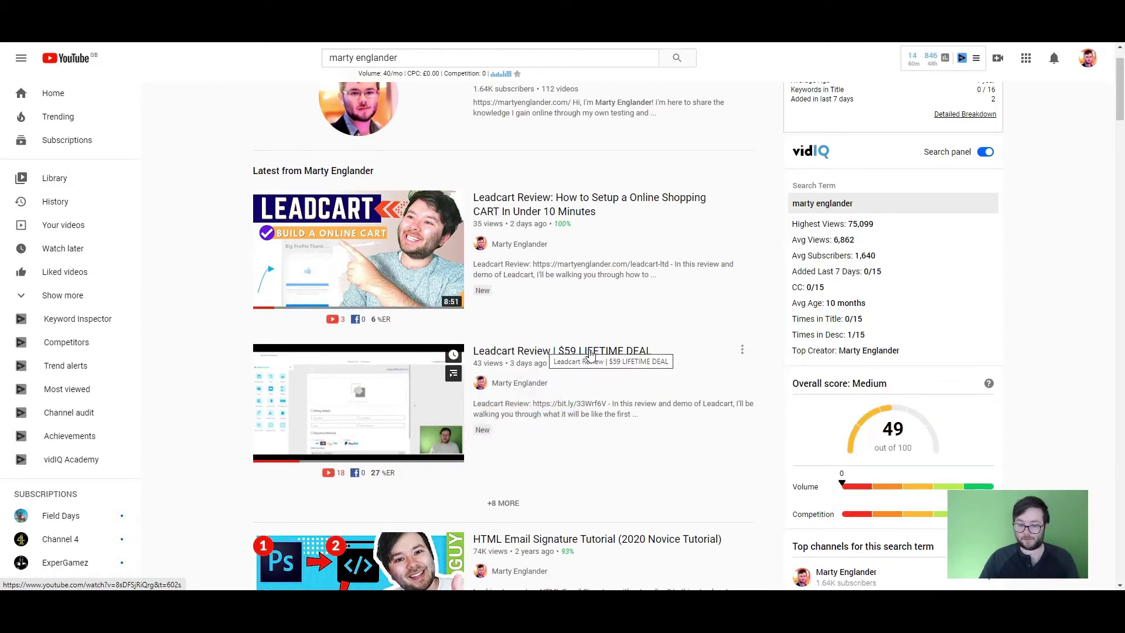
{"action": "right_click", "coordinate": [369, 200]}
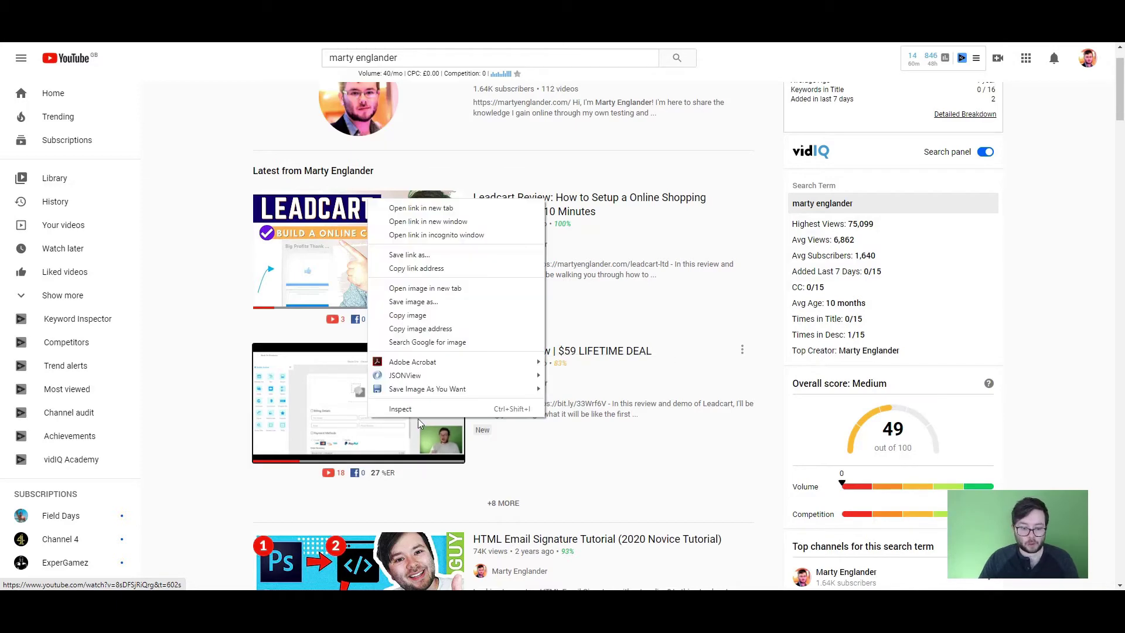
{"action": "left_click", "coordinate": [424, 271]}
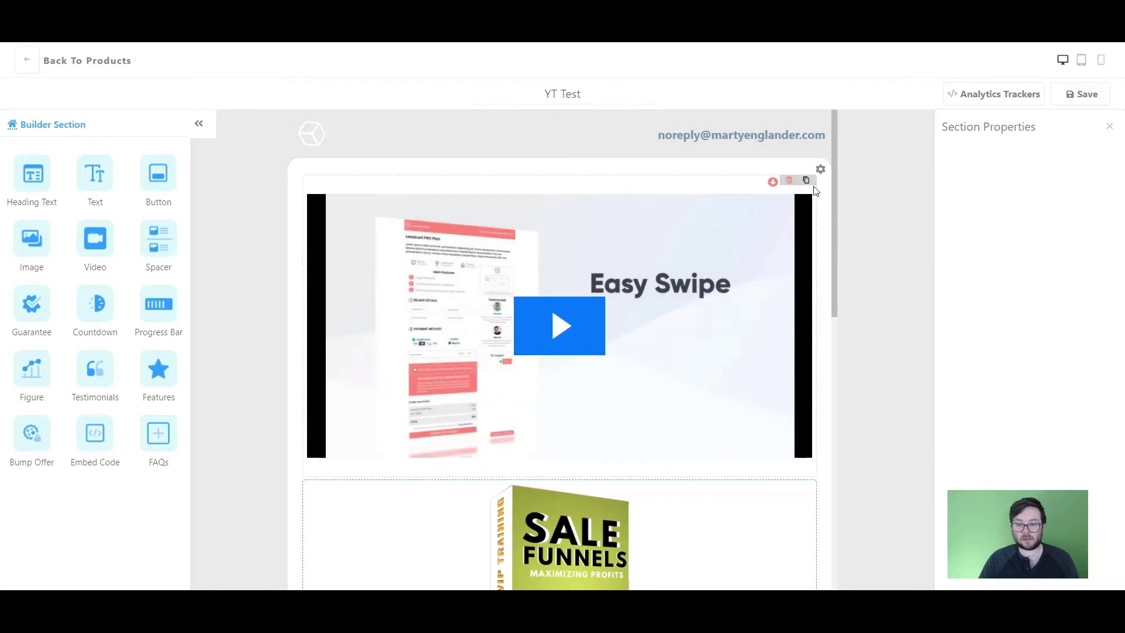
Return to the Leadcart page builder and replace the Video block's address with the copied YouTube link
{"action": "triple_click", "coordinate": [576, 333]}
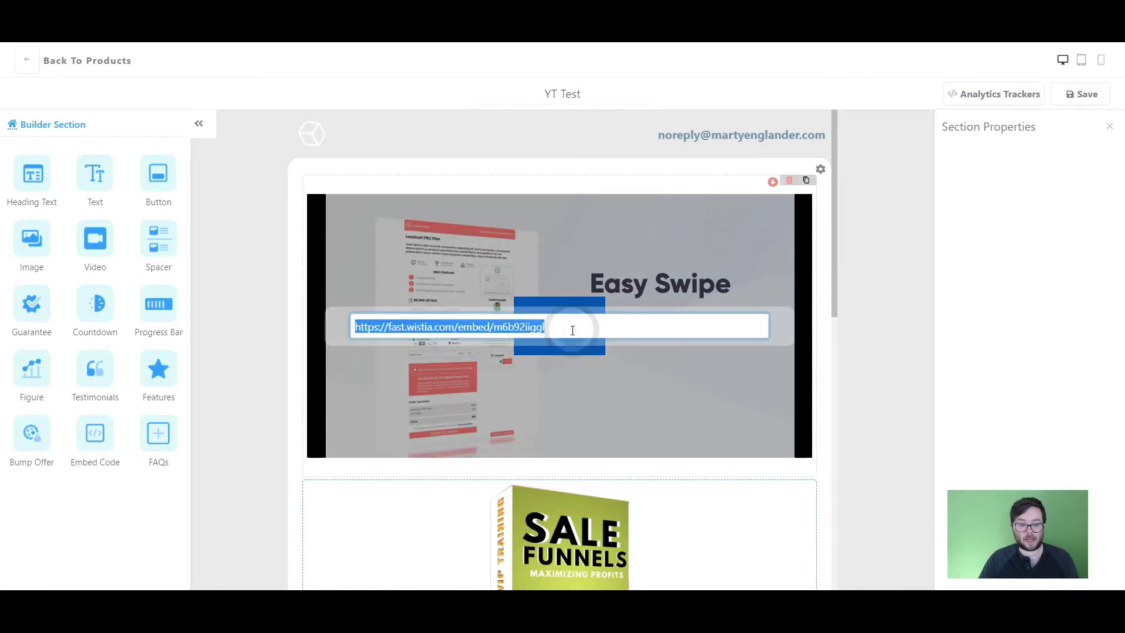
{"action": "key", "text": "ctrl+v"}
{"action": "left_click", "coordinate": [927, 285]}
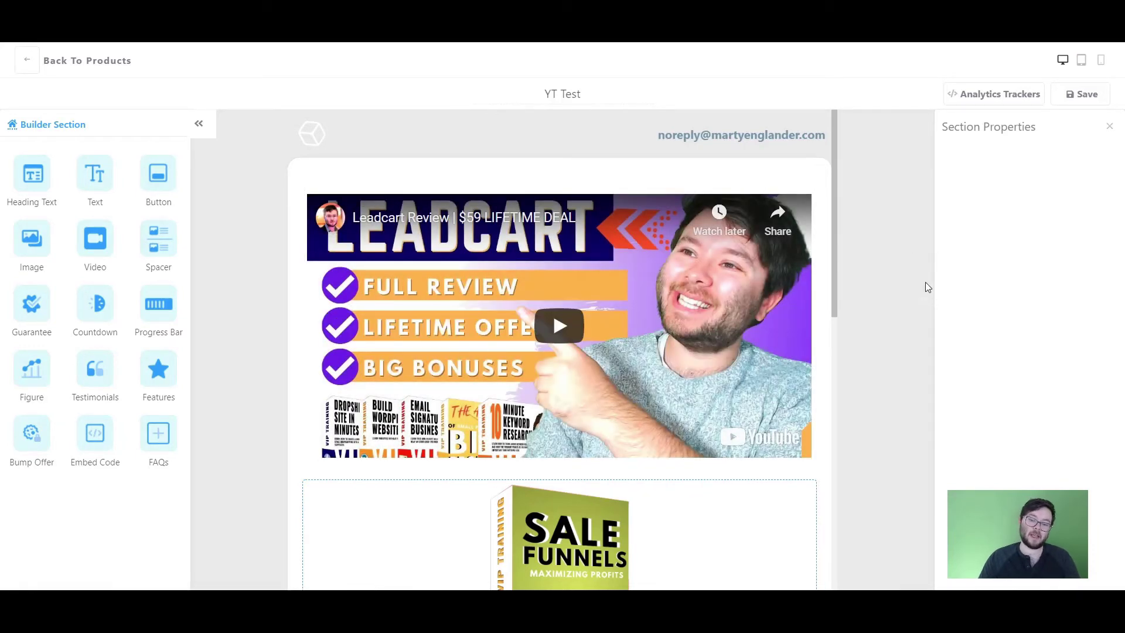
{"action": "scroll", "coordinate": [586, 351], "scroll_direction": "down", "scroll_amount": 2}
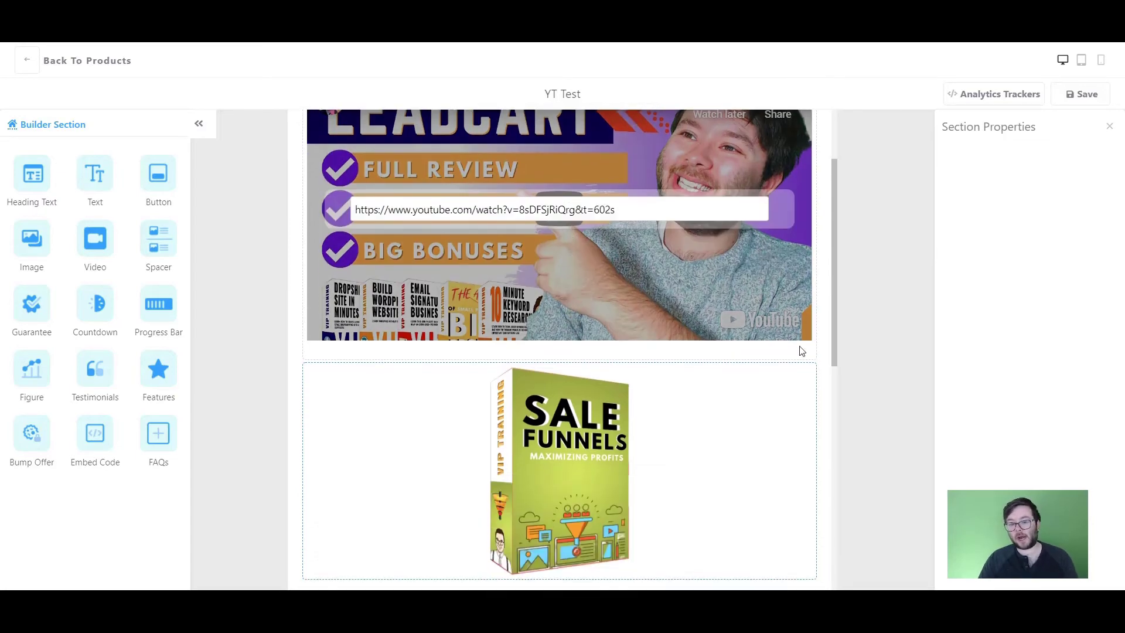
{"action": "scroll", "coordinate": [802, 350], "scroll_direction": "up", "scroll_amount": 2}
{"action": "left_click", "coordinate": [878, 306]}
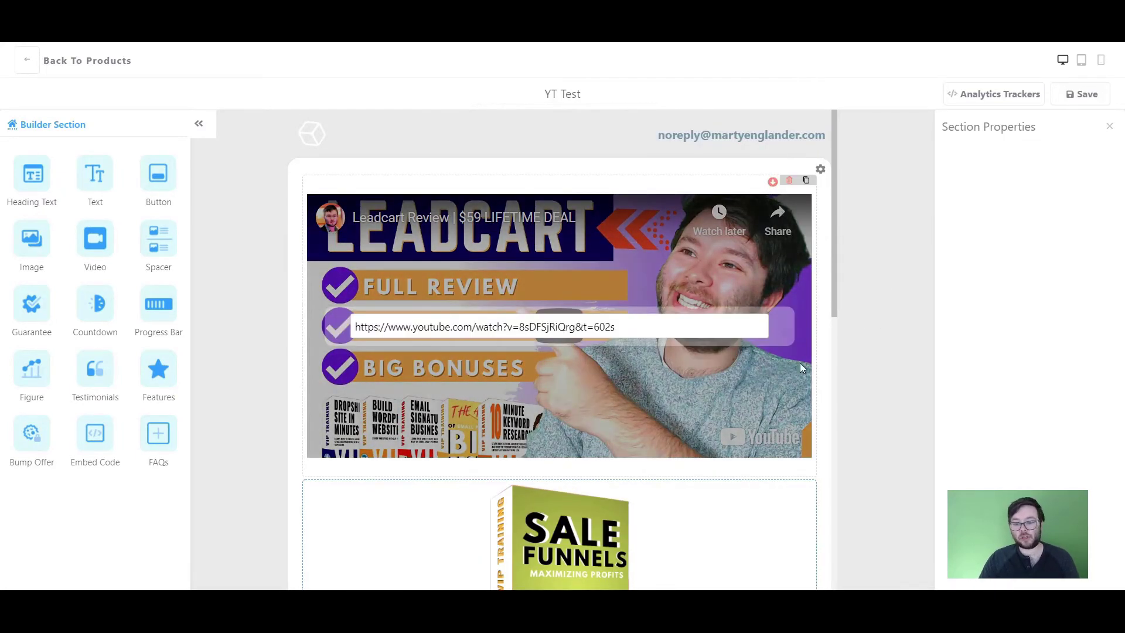
{"action": "left_click", "coordinate": [892, 300]}
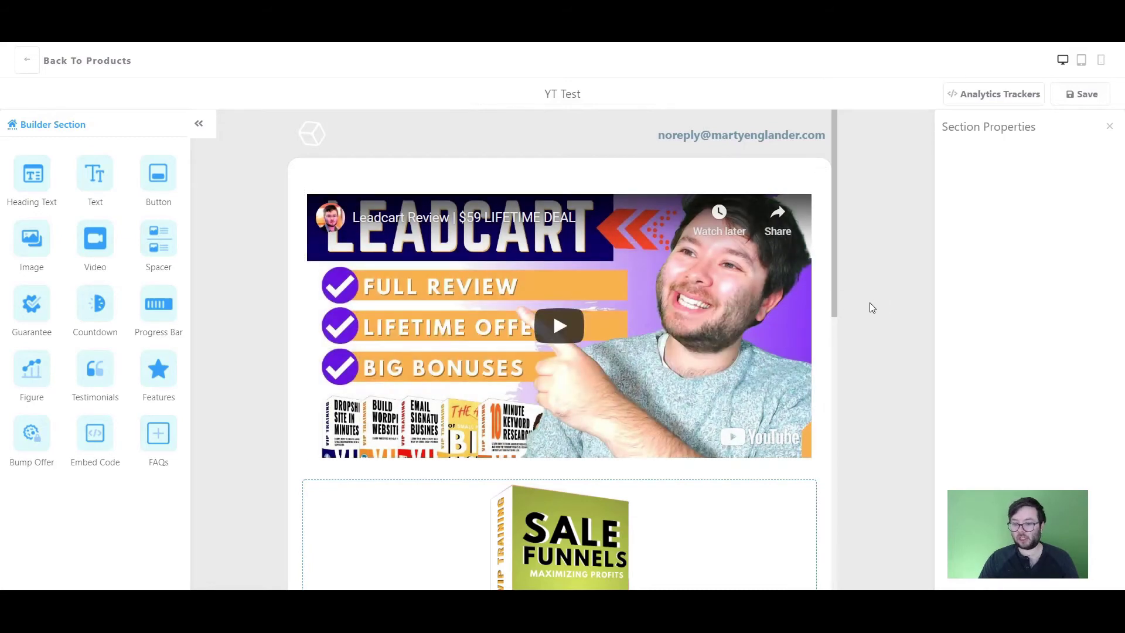
Add a Spacer block between the video and the book cover image
{"action": "scroll", "coordinate": [626, 292], "scroll_direction": "down", "scroll_amount": 3}
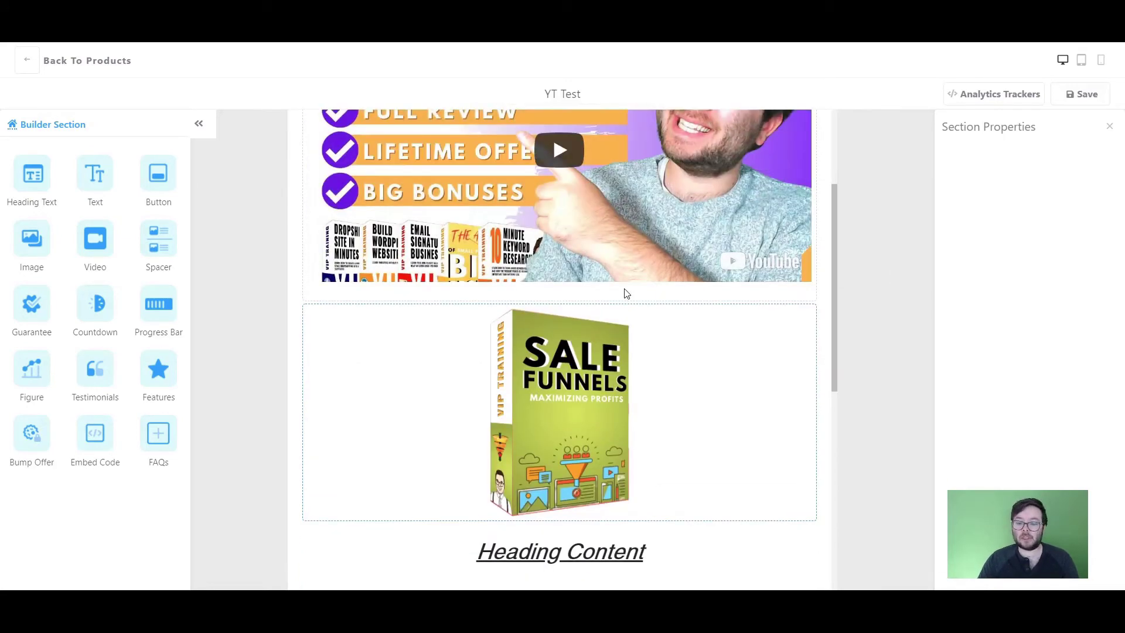
{"action": "scroll", "coordinate": [626, 251], "scroll_direction": "up", "scroll_amount": 3}
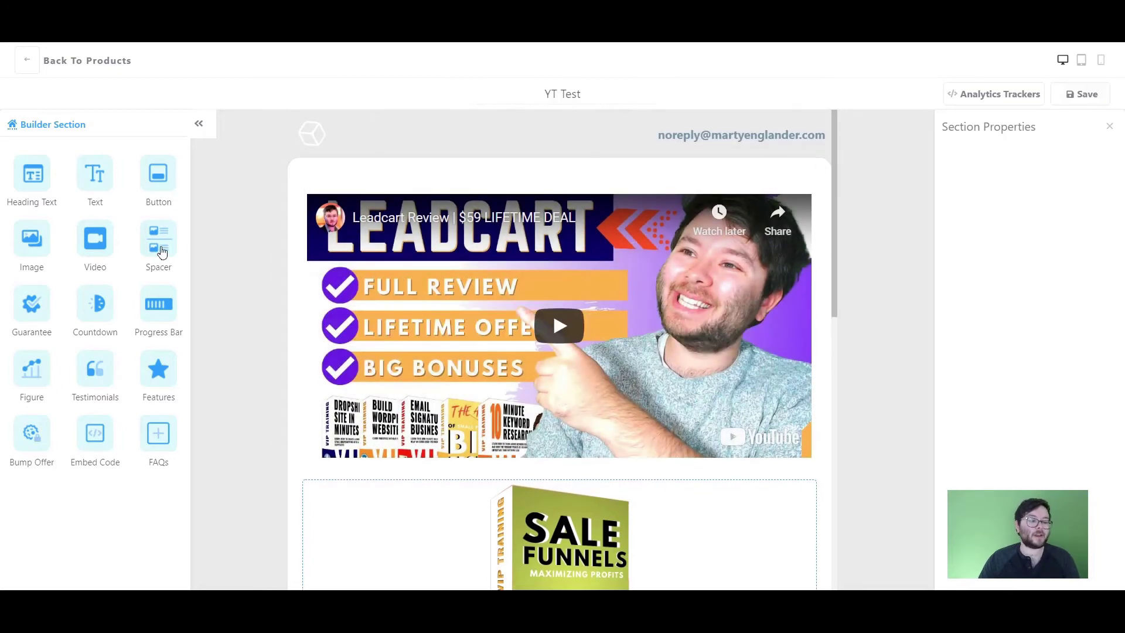
{"action": "left_click_drag", "start_coordinate": [160, 251], "coordinate": [582, 501]}
{"action": "scroll", "coordinate": [763, 416], "scroll_direction": "down", "scroll_amount": 2}
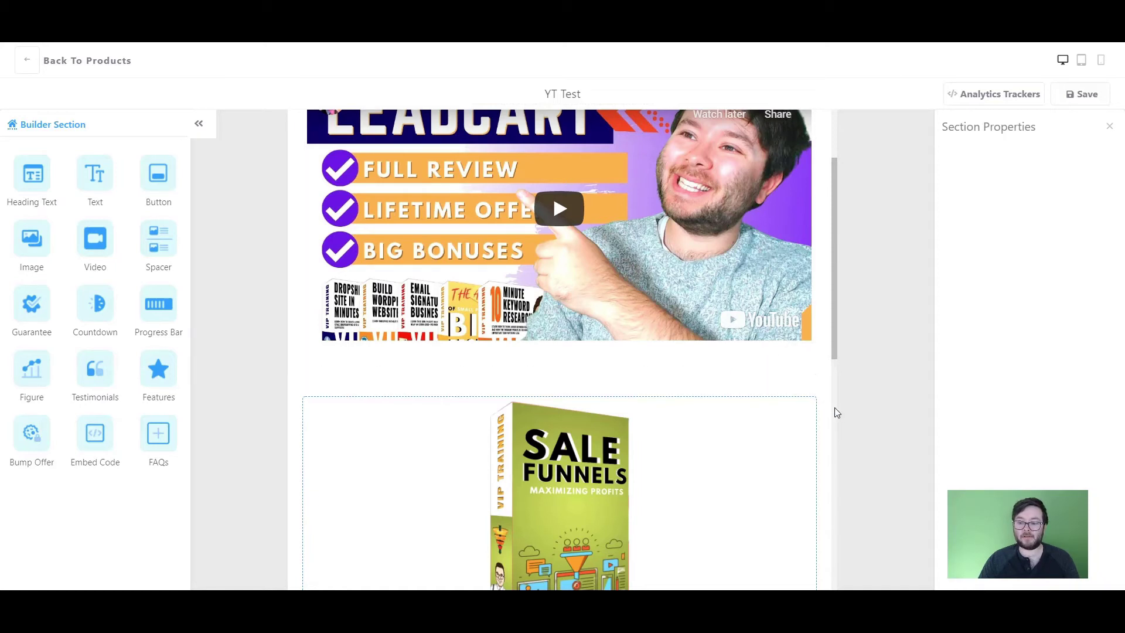
{"action": "left_click", "coordinate": [829, 386]}
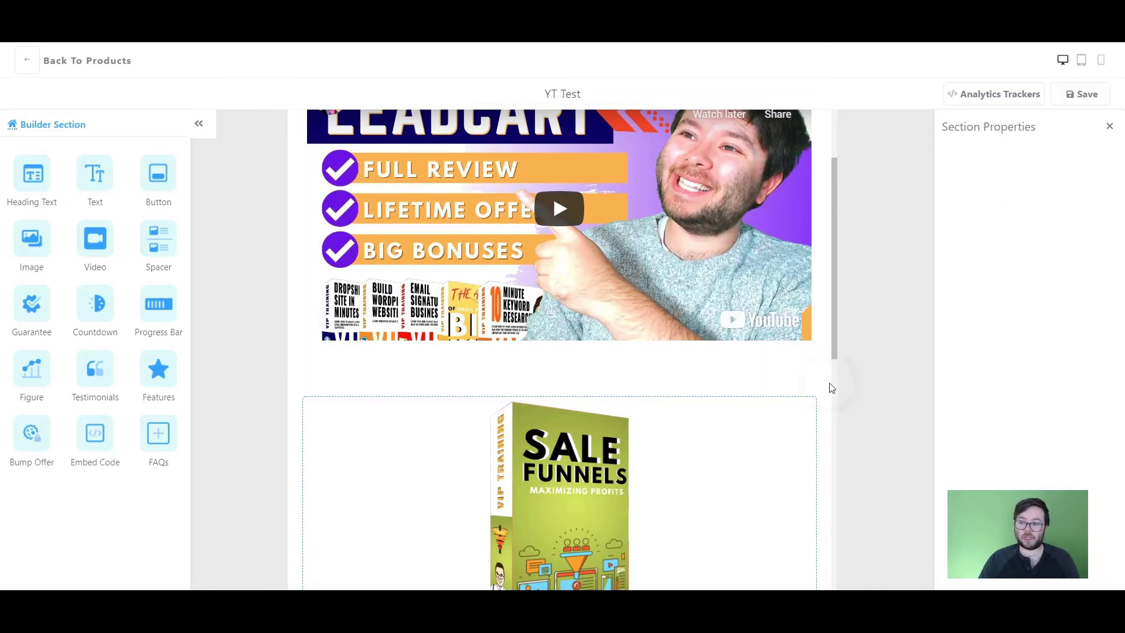
{"action": "left_click", "coordinate": [1102, 130]}
Stretch the spacer between the video and the book cover to a large gap and reduce it to a small one
{"action": "mouse_move", "coordinate": [730, 377]}
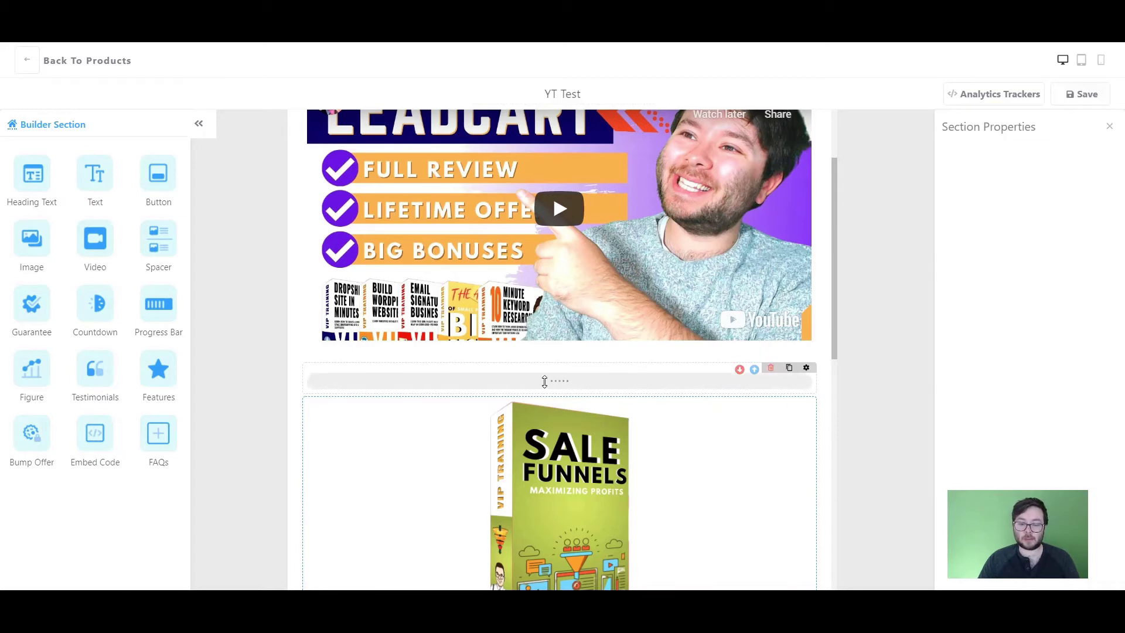
{"action": "left_click_drag", "start_coordinate": [544, 381], "coordinate": [563, 498]}
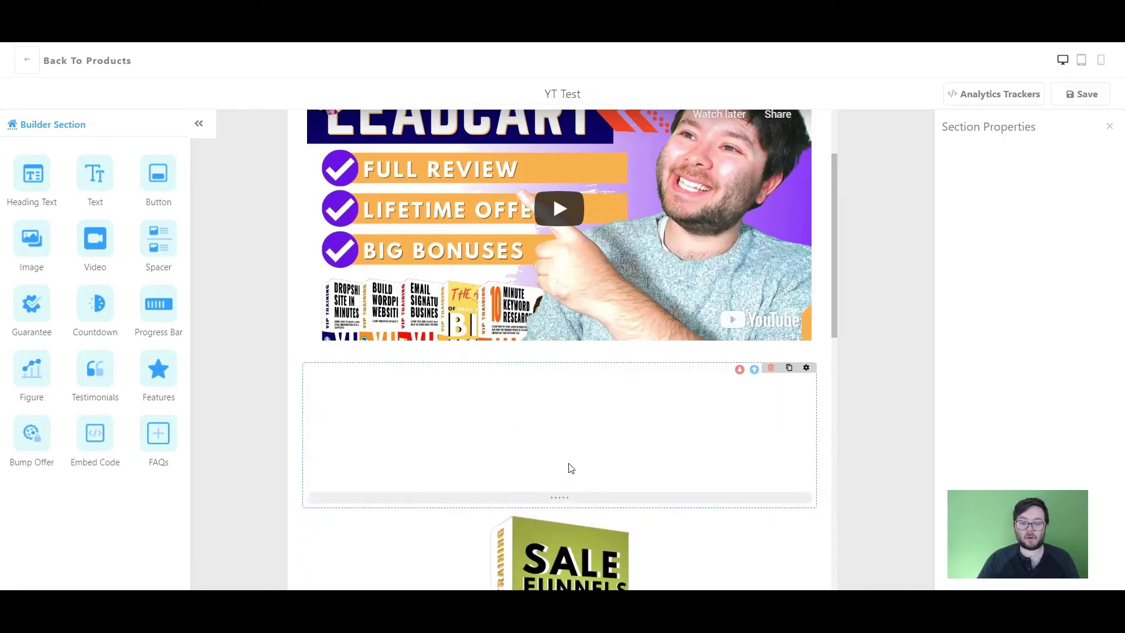
{"action": "scroll", "coordinate": [665, 441], "scroll_direction": "down", "scroll_amount": 3}
{"action": "left_click_drag", "start_coordinate": [546, 321], "coordinate": [472, 218]}
{"action": "scroll", "coordinate": [624, 262], "scroll_direction": "up", "scroll_amount": 2}
{"action": "scroll", "coordinate": [625, 262], "scroll_direction": "up", "scroll_amount": 3}
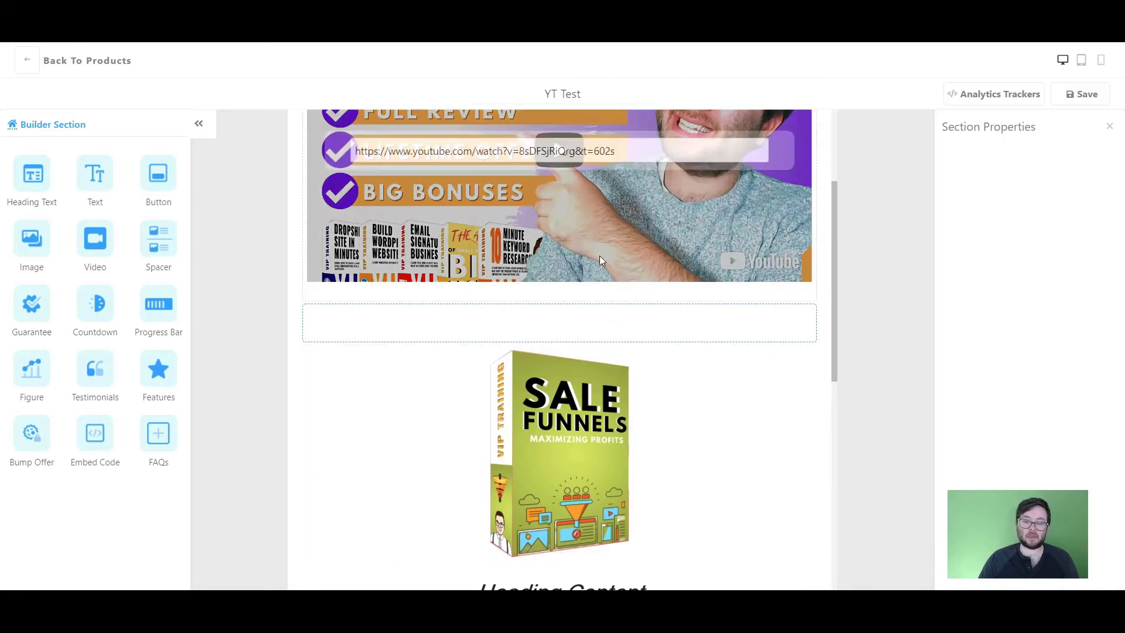
Add a Guarantee block above the video and open its section properties
{"action": "scroll", "coordinate": [296, 387], "scroll_direction": "up", "scroll_amount": 1}
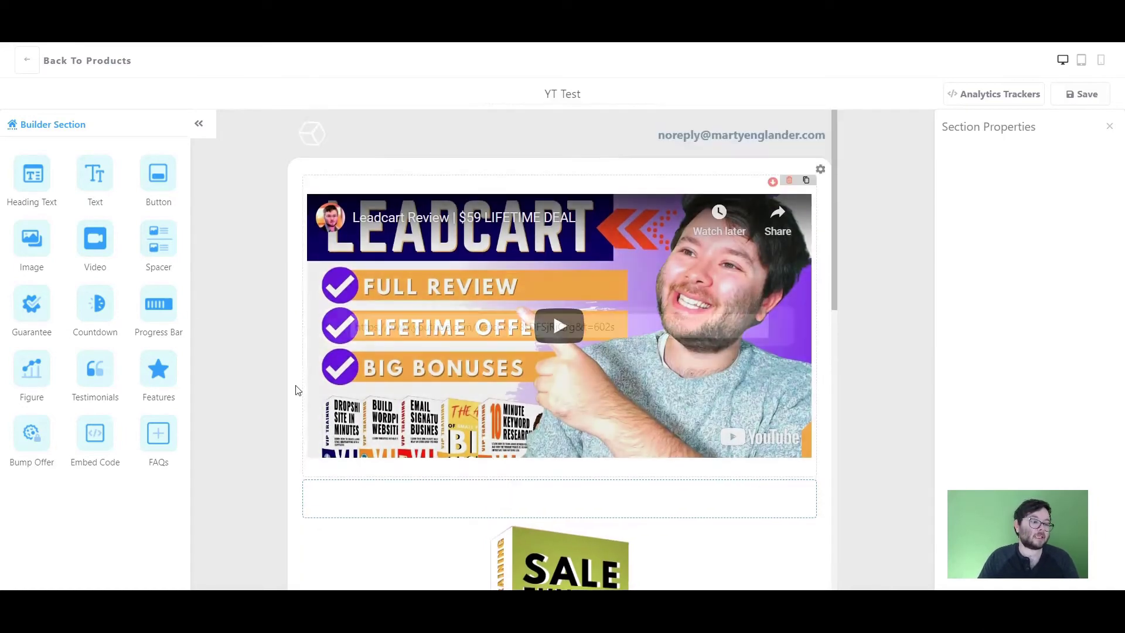
{"action": "left_click_drag", "start_coordinate": [32, 303], "coordinate": [528, 196]}
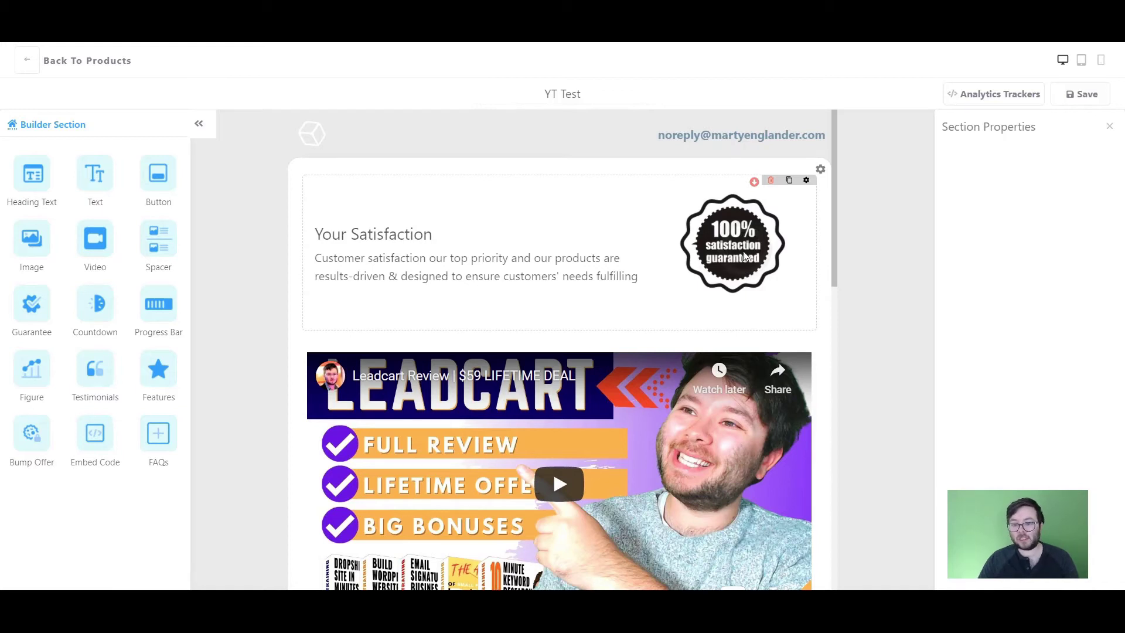
{"action": "left_click", "coordinate": [806, 181]}
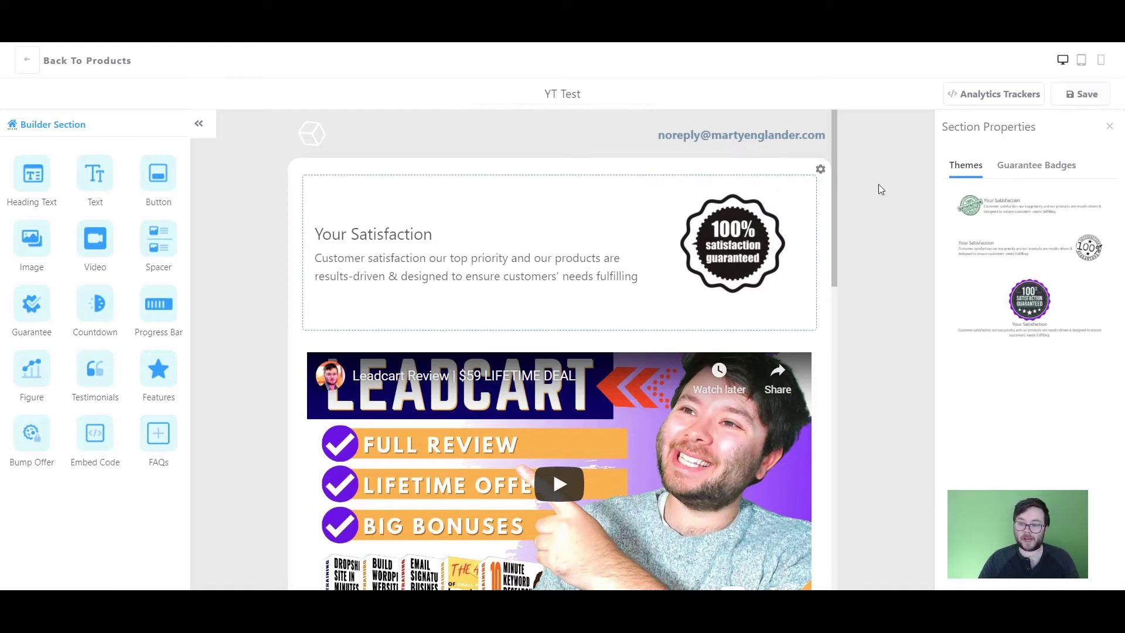
Try the guarantee block's centred-badge and other themes and return to the one with the badge right of the text
{"action": "left_click", "coordinate": [1029, 302]}
{"action": "left_click", "coordinate": [1003, 235]}
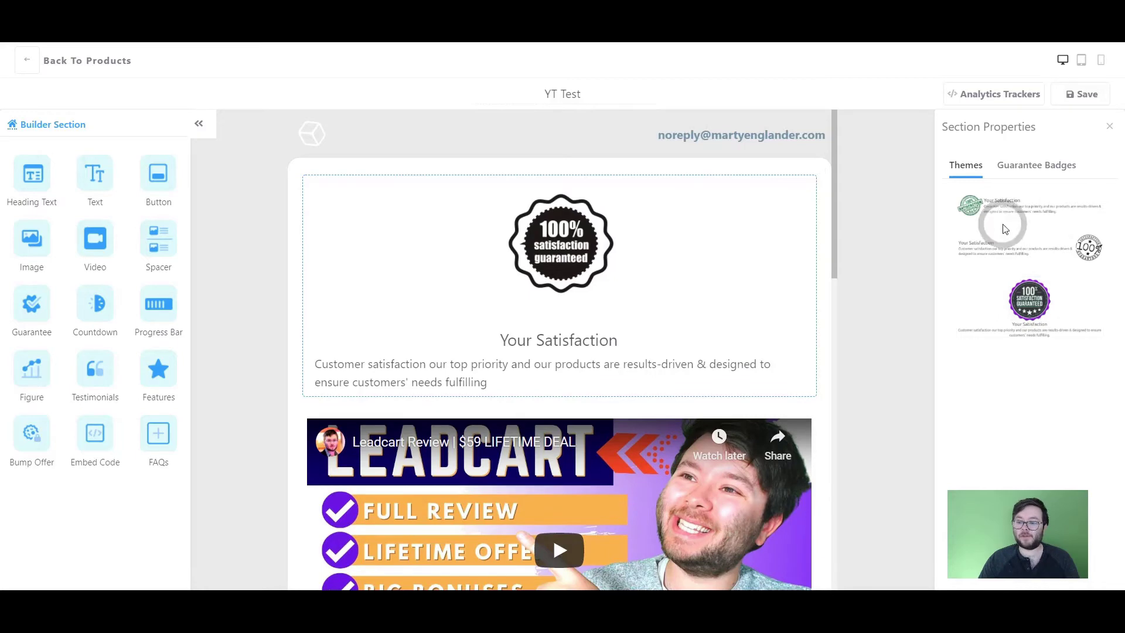
{"action": "left_click", "coordinate": [987, 204]}
{"action": "left_click", "coordinate": [1018, 247]}
{"action": "left_click", "coordinate": [1029, 302]}
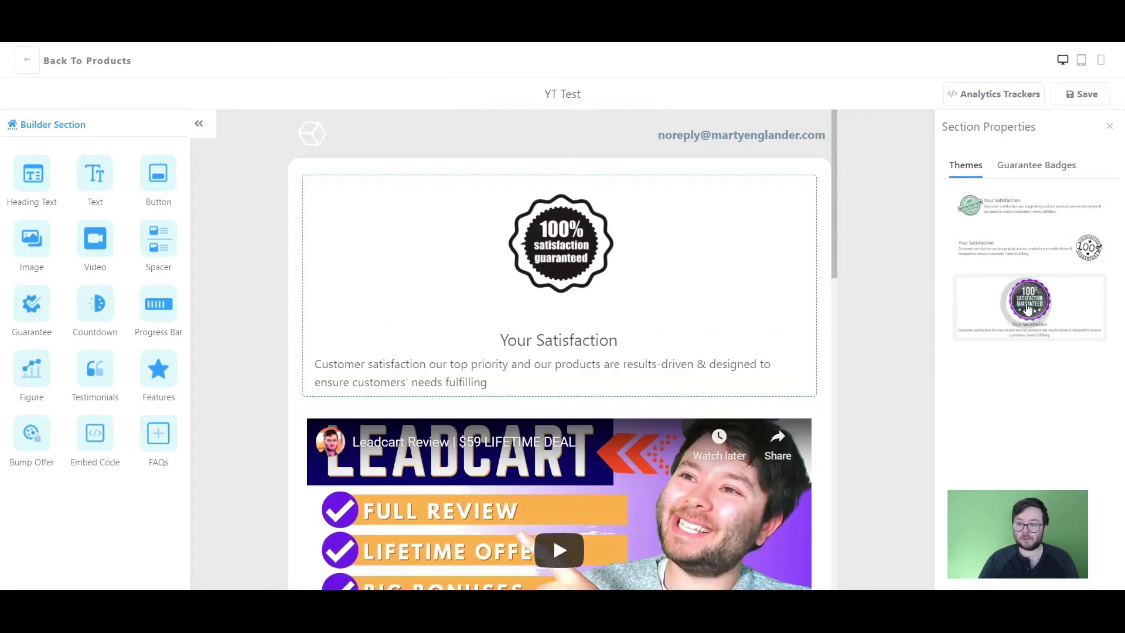
{"action": "left_click", "coordinate": [1034, 226]}
{"action": "left_click", "coordinate": [1034, 250]}
Try several guarantee badges, including the green and purple ones, and set the black-and-white "Satisfaction 100% Guaranteed" stamp
{"action": "left_click", "coordinate": [1015, 169]}
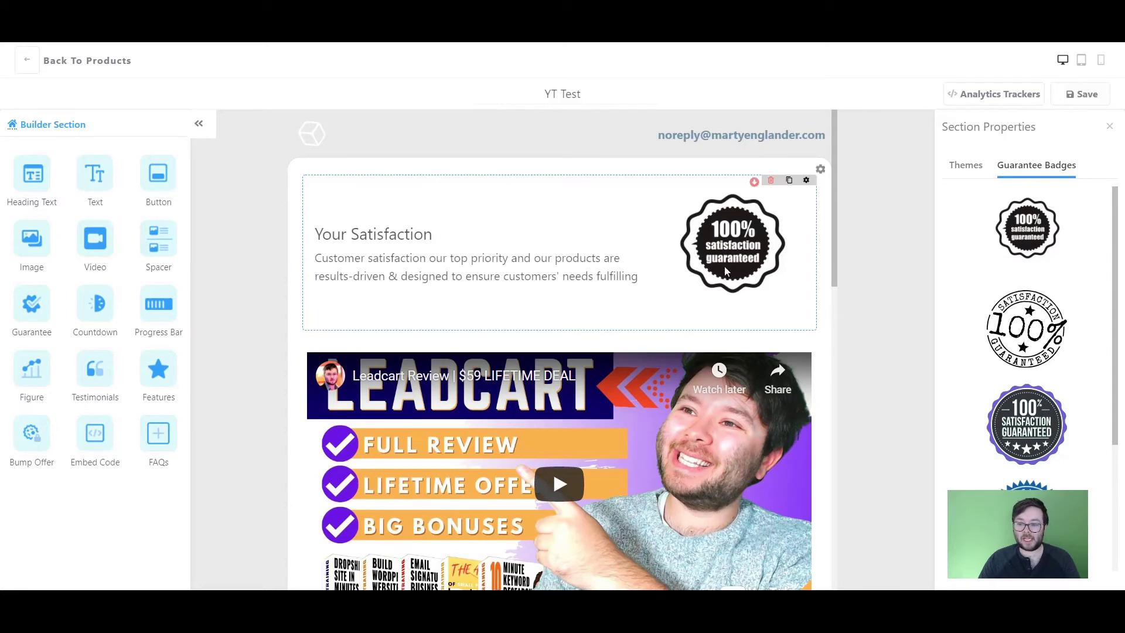
{"action": "scroll", "coordinate": [1031, 293], "scroll_direction": "down", "scroll_amount": 3}
{"action": "left_click", "coordinate": [1024, 433]}
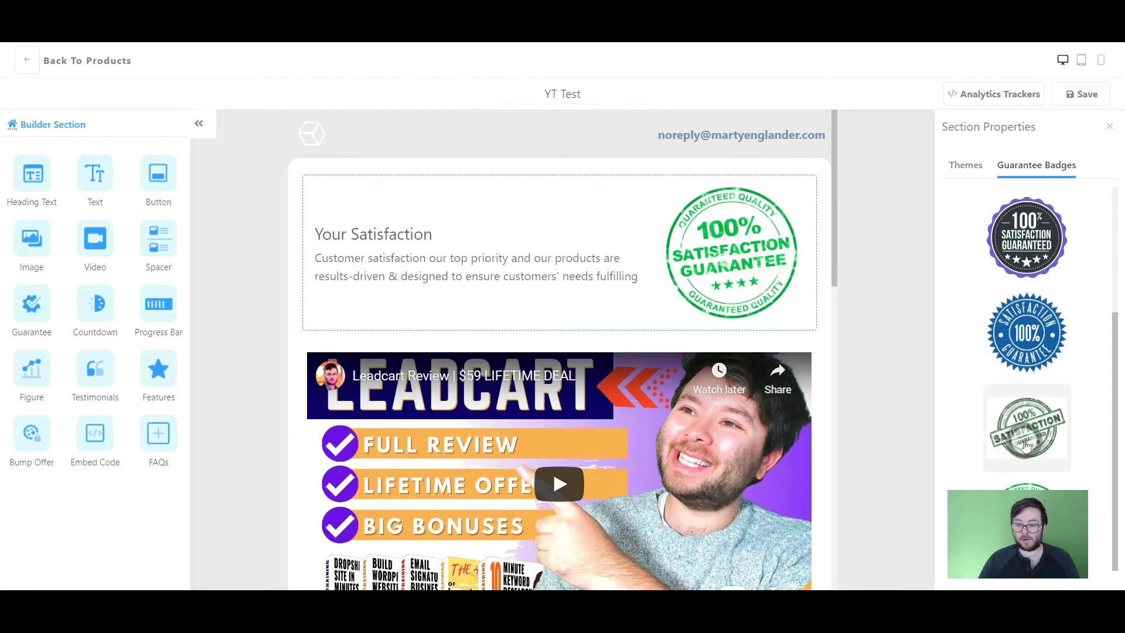
{"action": "left_click", "coordinate": [1025, 340]}
{"action": "left_click", "coordinate": [1008, 272]}
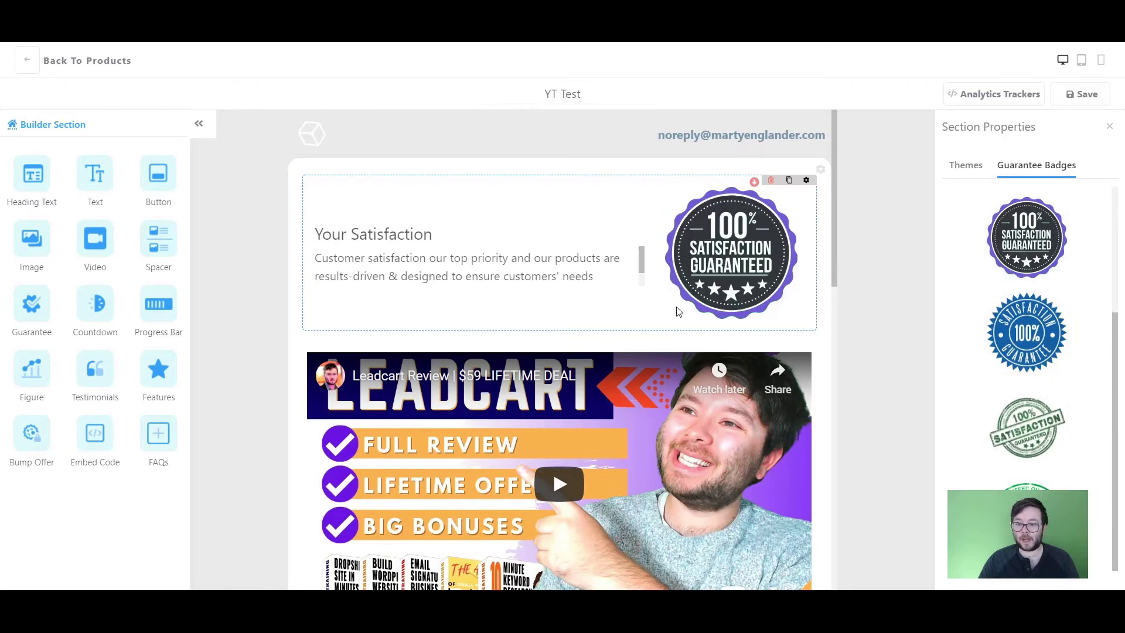
{"action": "scroll", "coordinate": [1031, 328], "scroll_direction": "up", "scroll_amount": 3}
{"action": "left_click", "coordinate": [1048, 328]}
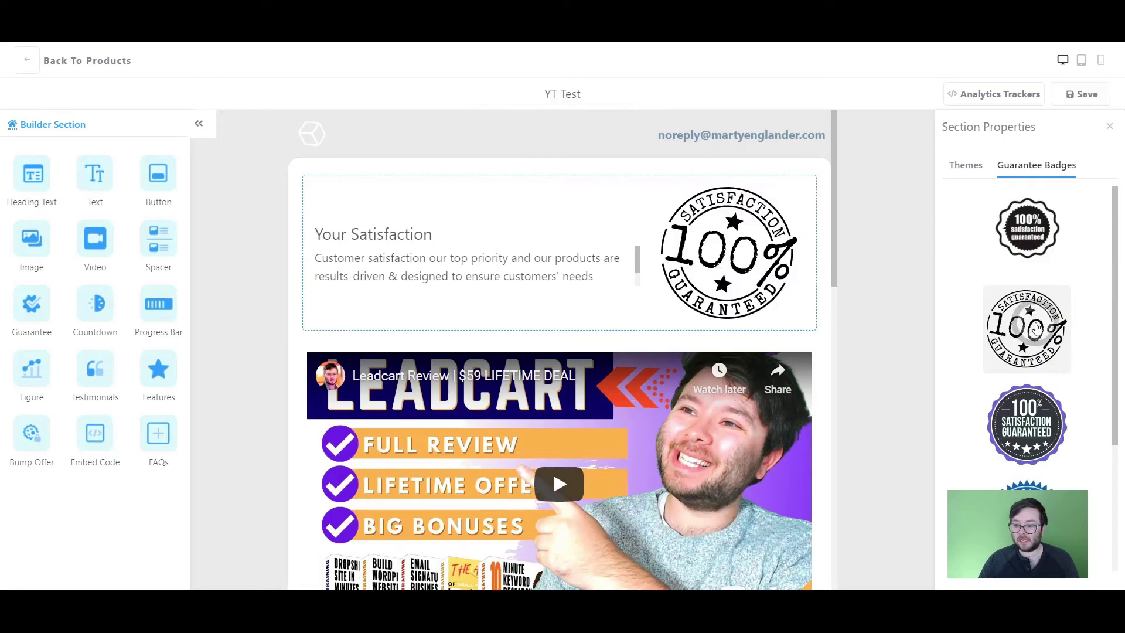
Try another guarantee badge and set the dark "100% Satisfaction Guaranteed" badge with the purple rim
{"action": "scroll", "coordinate": [1048, 328], "scroll_direction": "down", "scroll_amount": 3}
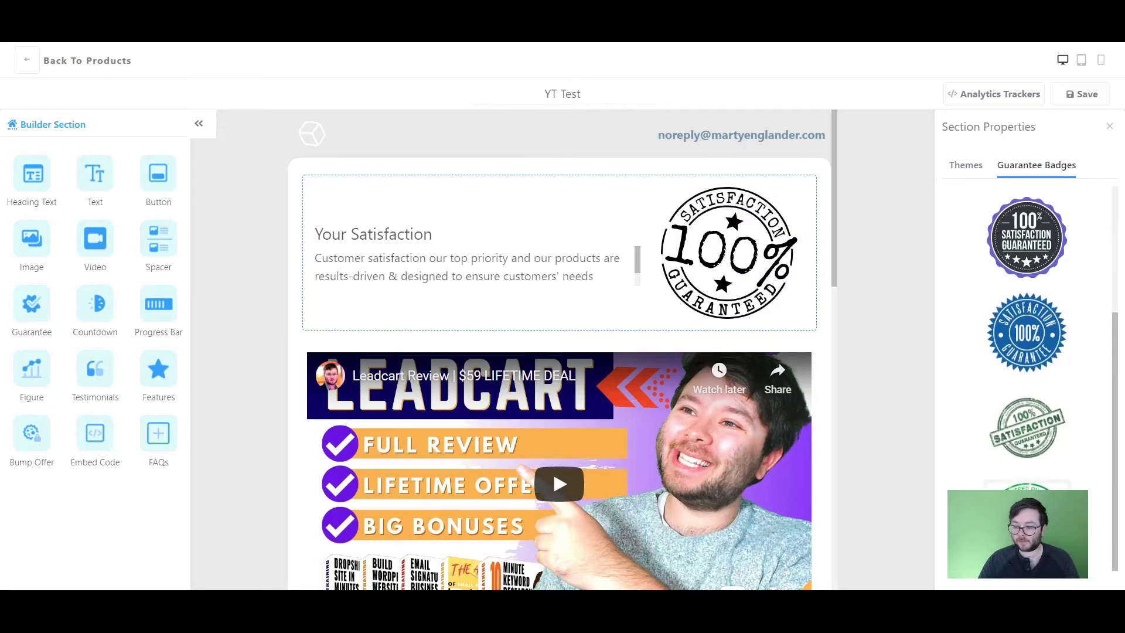
{"action": "left_click", "coordinate": [1027, 426]}
{"action": "left_click", "coordinate": [1026, 332]}
{"action": "left_click", "coordinate": [1040, 264]}
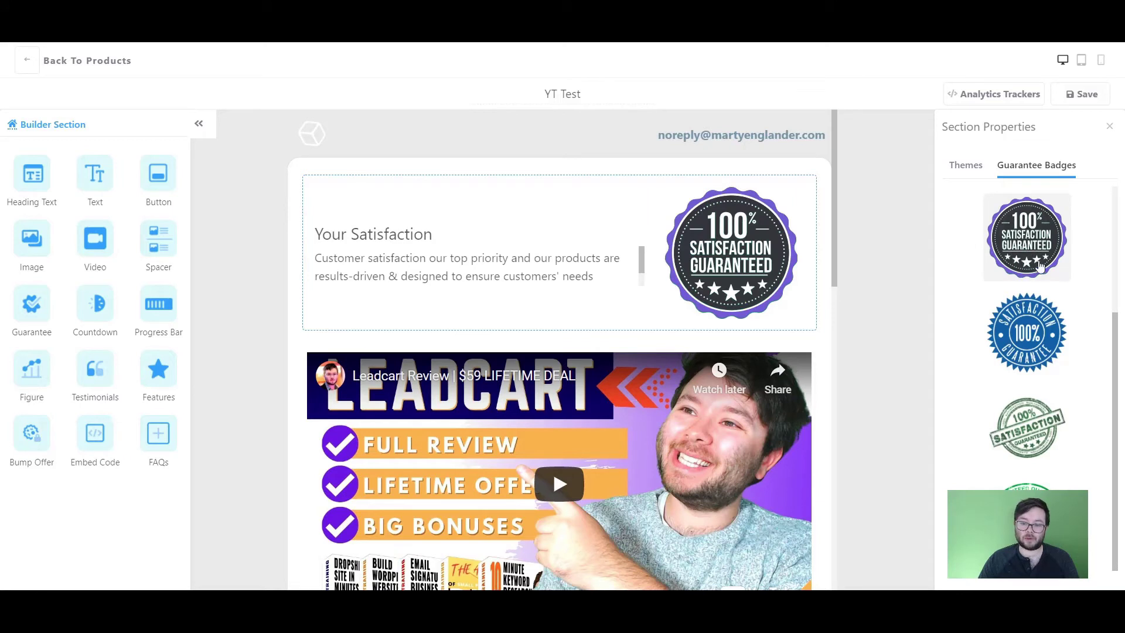
Replace the guarantee block's heading with "100% Refund Promise" and close its section properties
{"action": "triple_click", "coordinate": [381, 228]}
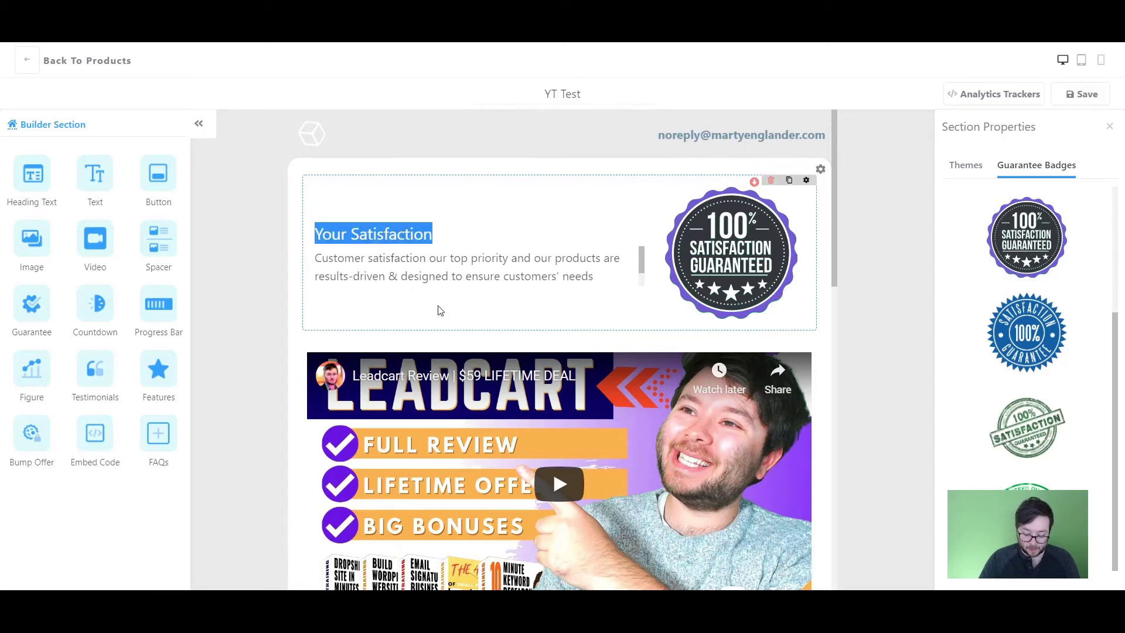
{"action": "type", "text": "100"}
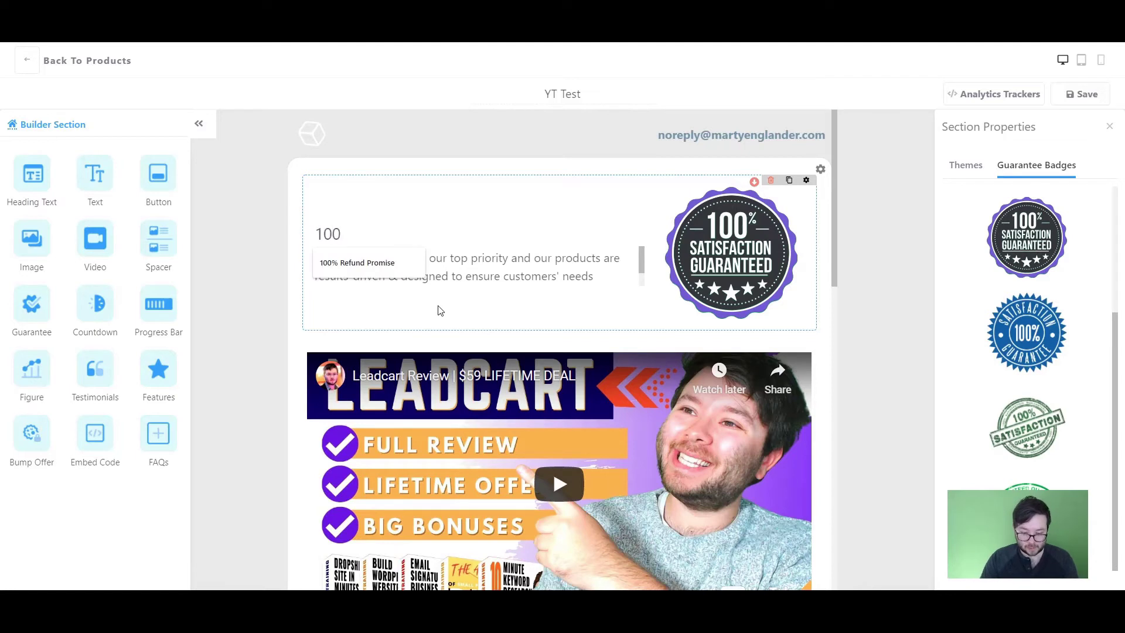
{"action": "type", "text": "%"}
{"action": "key", "text": "Return"}
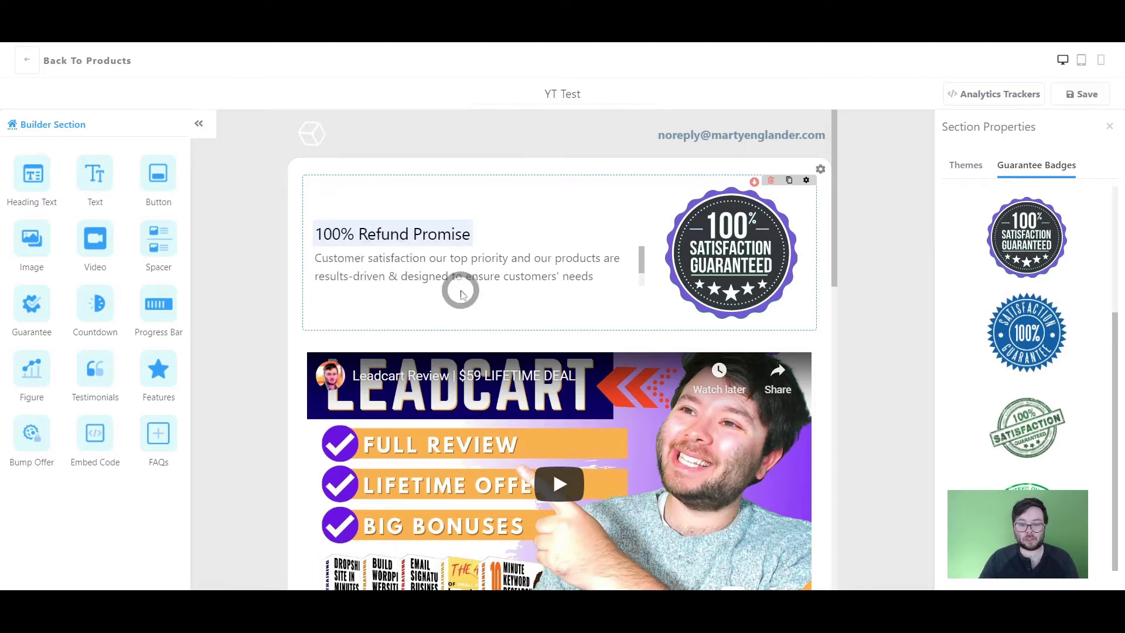
{"action": "left_click", "coordinate": [476, 269]}
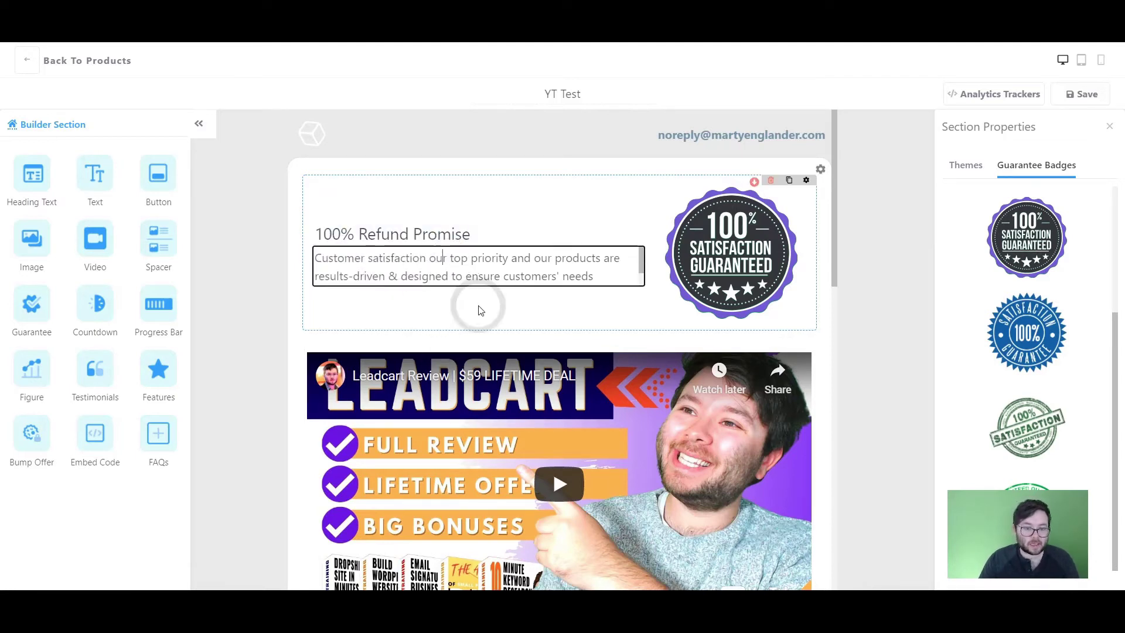
{"action": "double_click", "coordinate": [348, 234]}
{"action": "triple_click", "coordinate": [510, 254]}
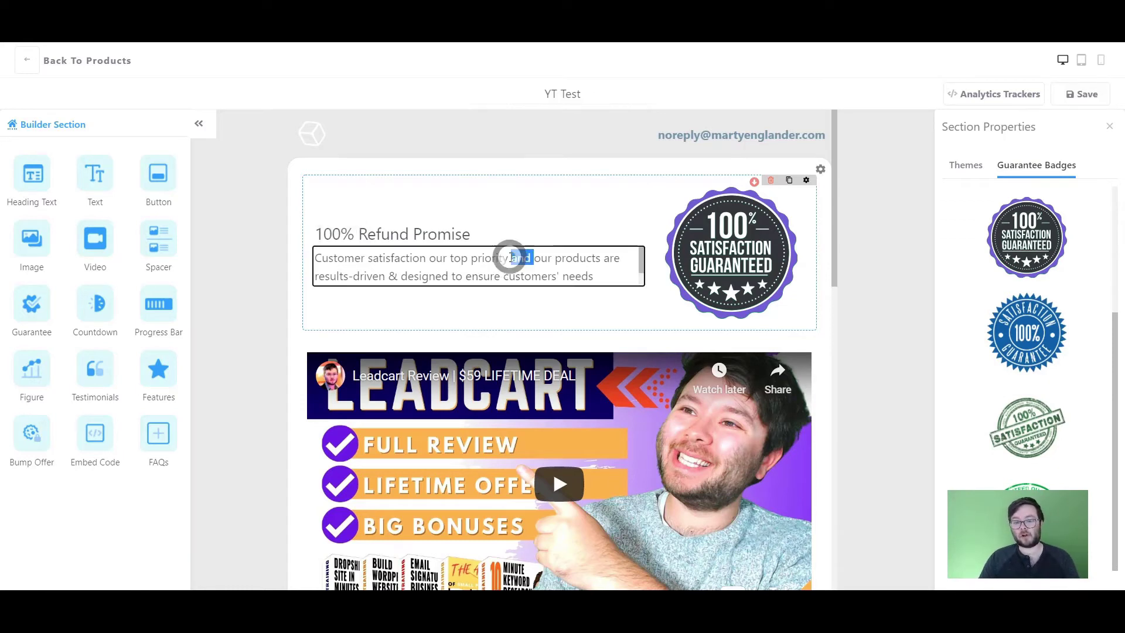
{"action": "left_click", "coordinate": [901, 241]}
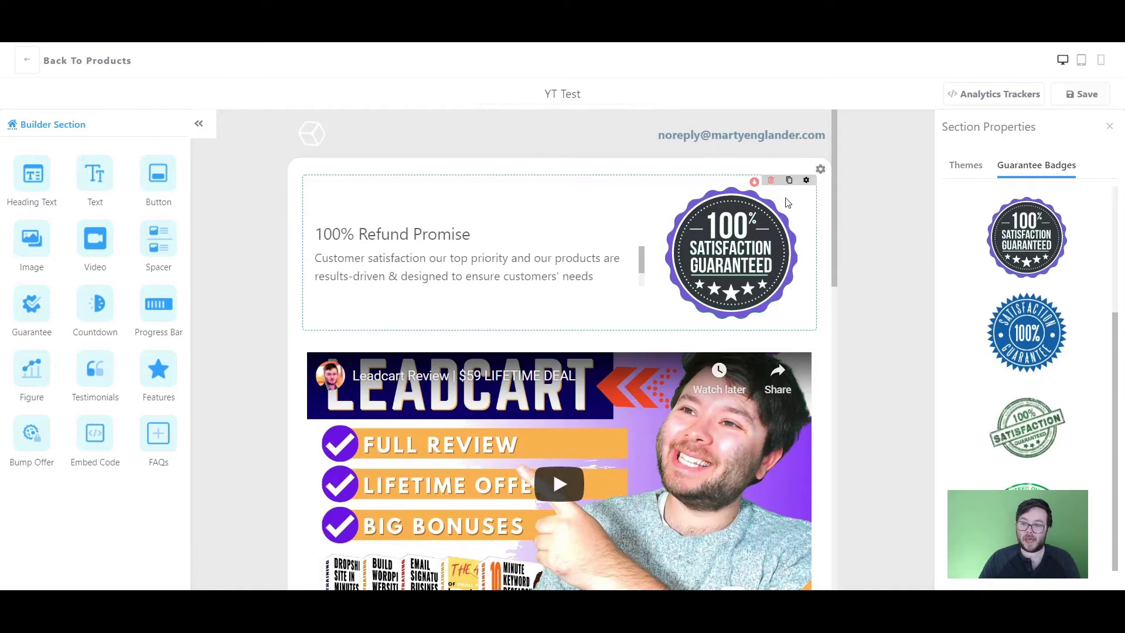
{"action": "left_click", "coordinate": [1106, 128]}
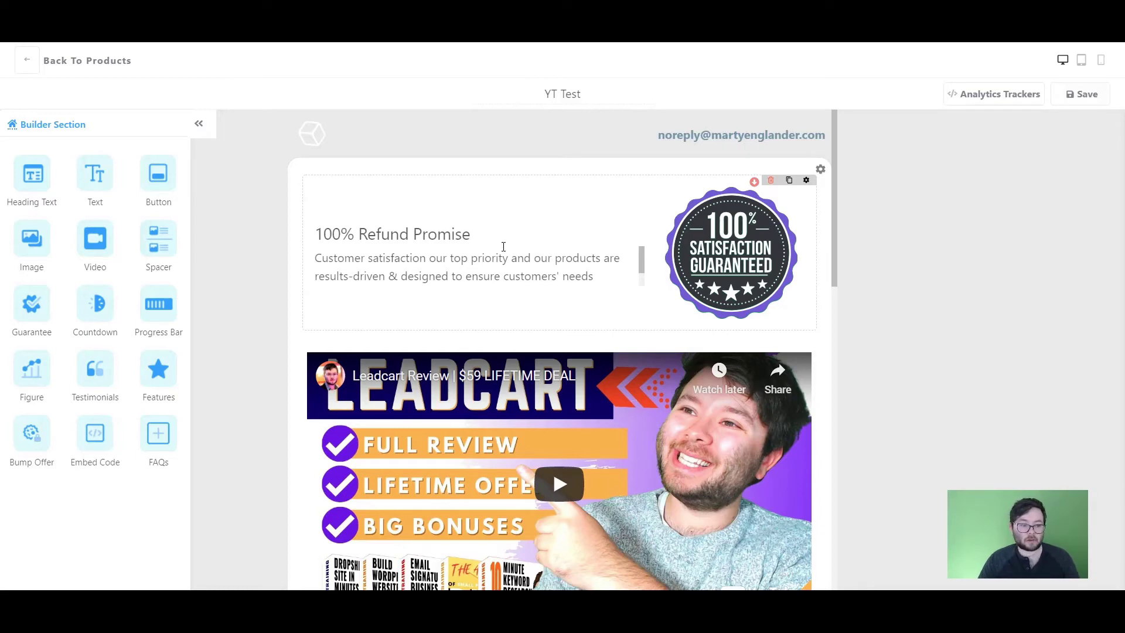
Add a Countdown block above the guarantee, open its section properties, and try the round red theme before choosing the first square one
{"action": "left_click_drag", "start_coordinate": [90, 303], "coordinate": [632, 265]}
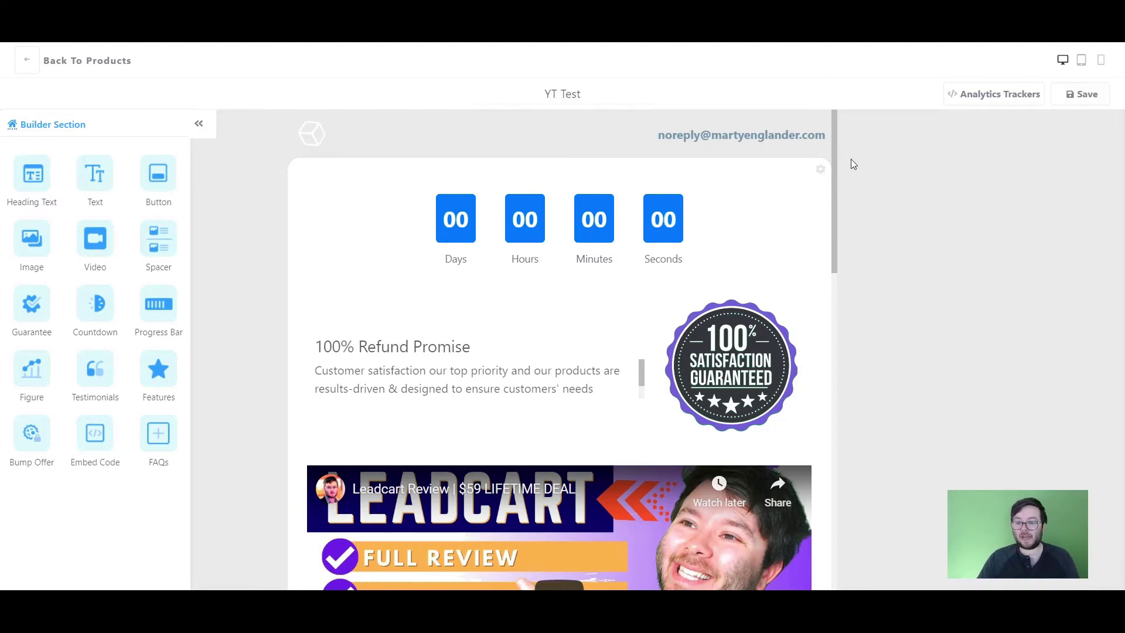
{"action": "left_click", "coordinate": [806, 180]}
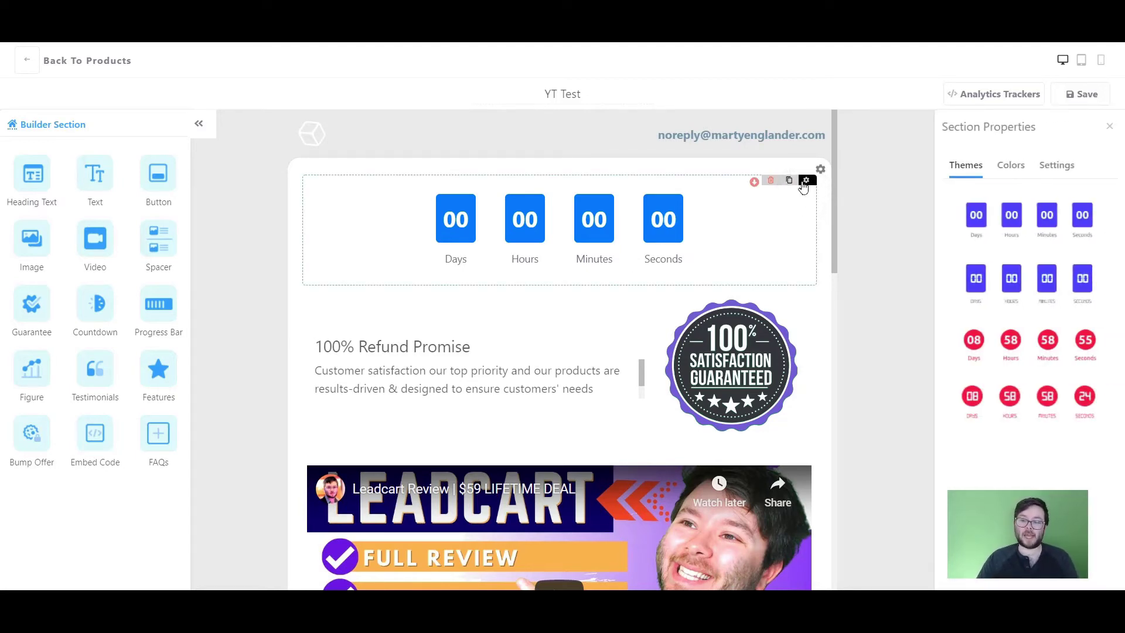
{"action": "left_click", "coordinate": [1011, 360]}
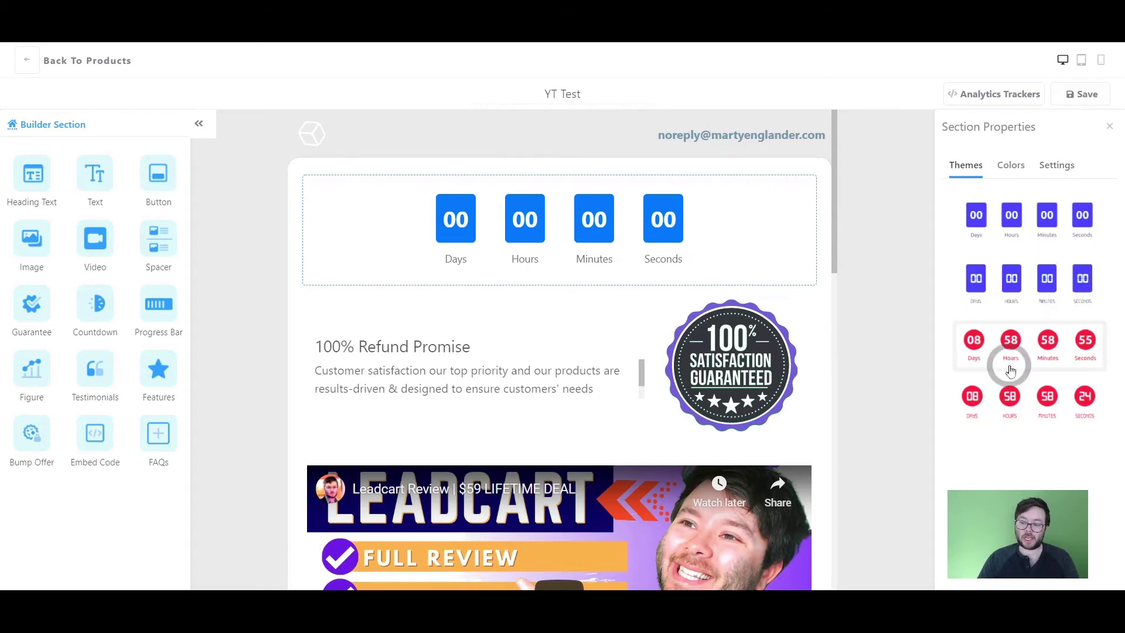
{"action": "left_click", "coordinate": [1011, 215]}
Set the countdown's clock color to orange
{"action": "left_click", "coordinate": [1011, 165]}
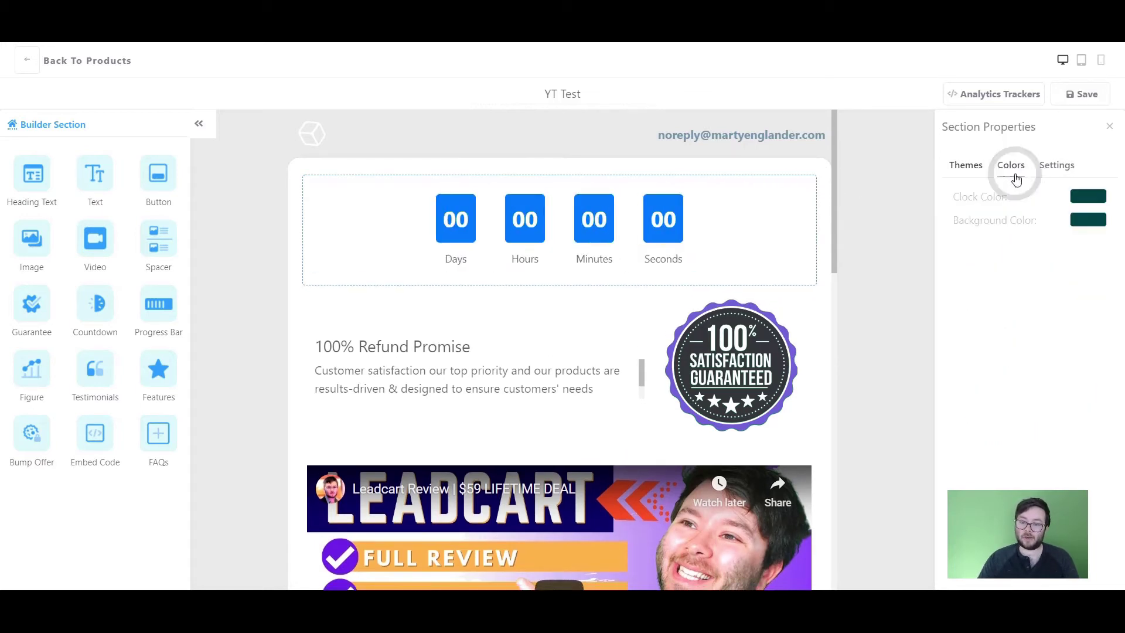
{"action": "mouse_move", "coordinate": [572, 246]}
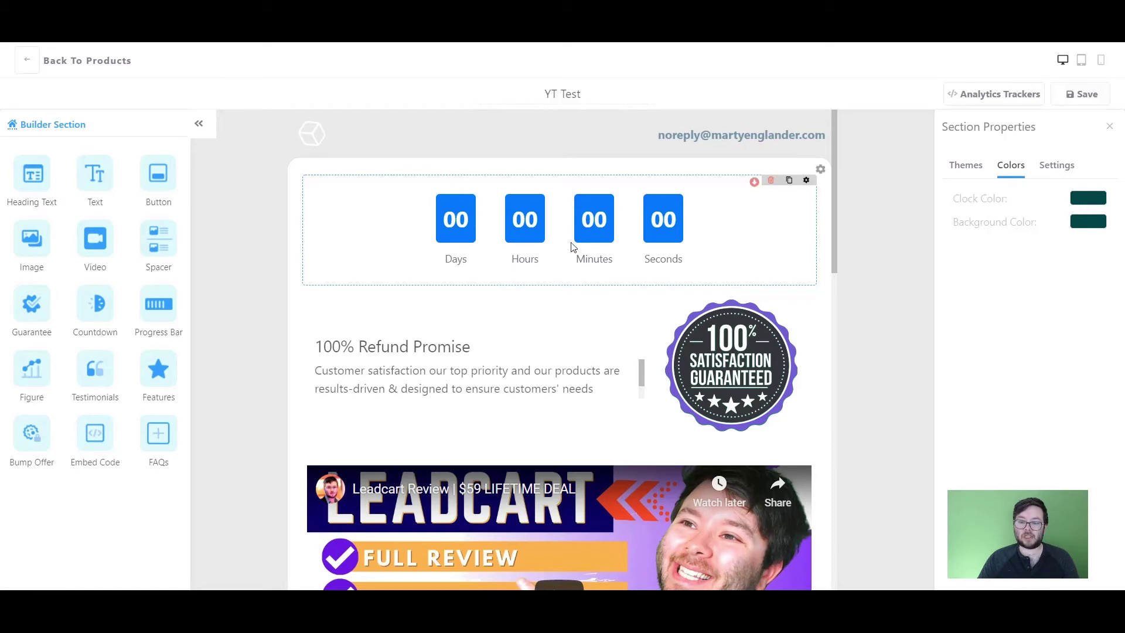
{"action": "left_click", "coordinate": [1088, 198]}
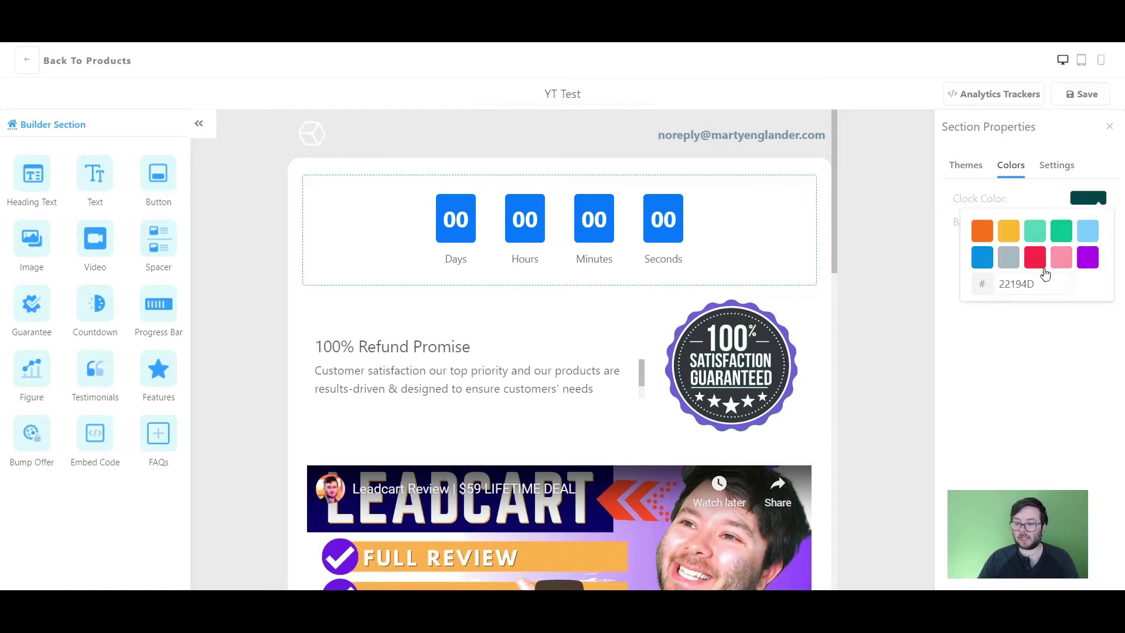
{"action": "left_click", "coordinate": [982, 231]}
{"action": "left_click", "coordinate": [1021, 388]}
Set the countdown's background color to black, hex 000000
{"action": "left_click", "coordinate": [1088, 222]}
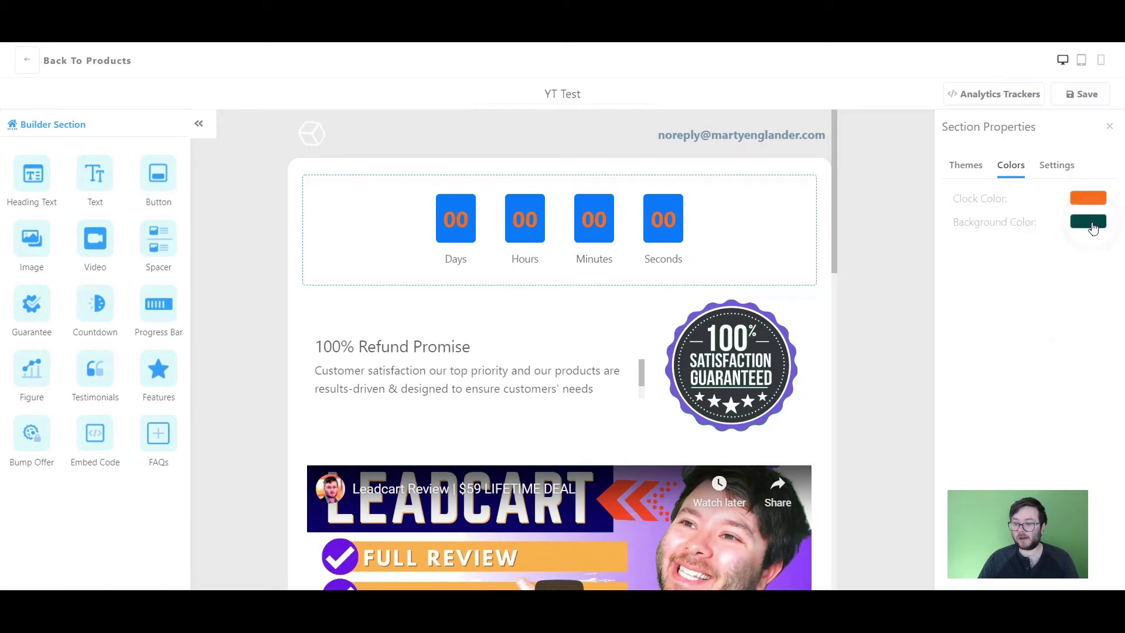
{"action": "left_click", "coordinate": [1018, 311]}
{"action": "double_click", "coordinate": [1019, 310]}
{"action": "type", "text": "000000"}
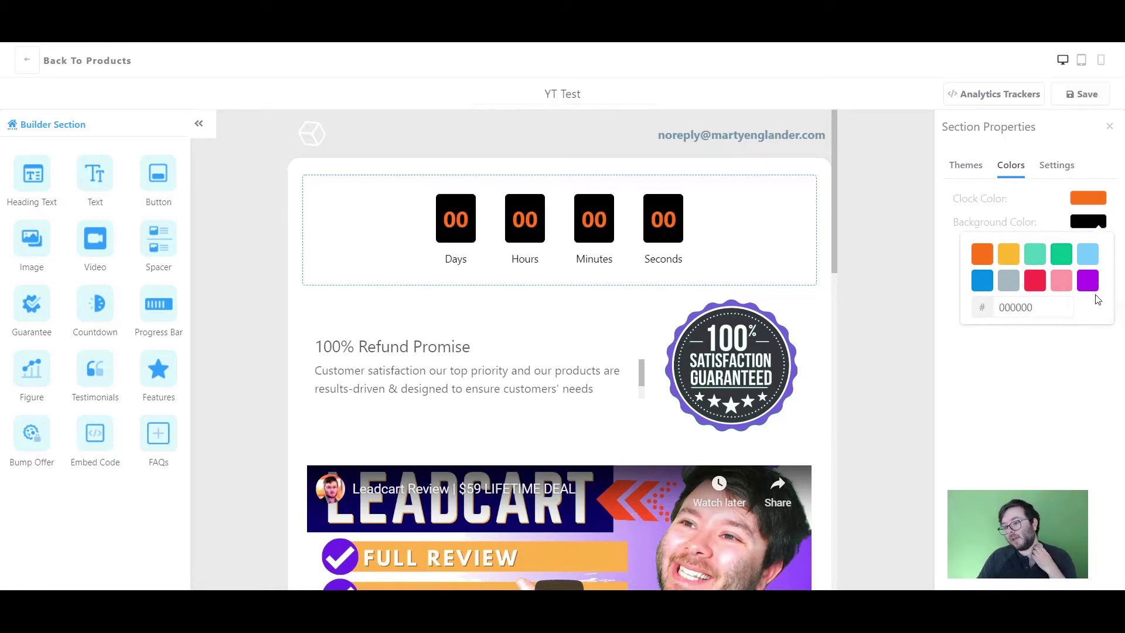
{"action": "left_click", "coordinate": [1088, 222]}
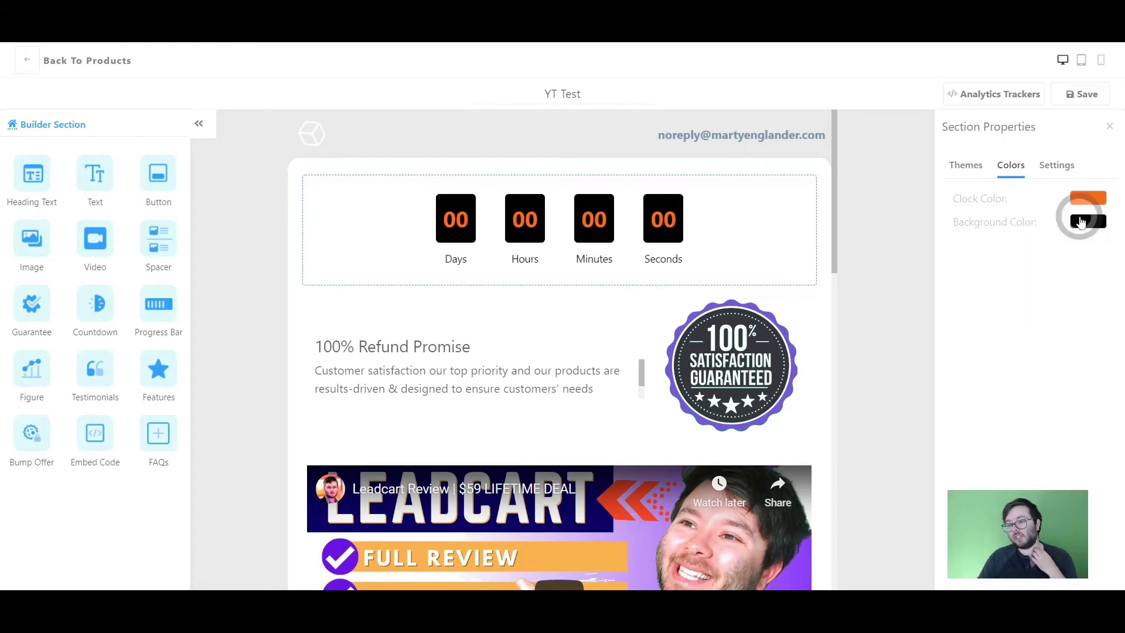
Open the countdown's settings, show the redirect link field, check the end date picker, and hide the link again
{"action": "left_click", "coordinate": [1060, 168]}
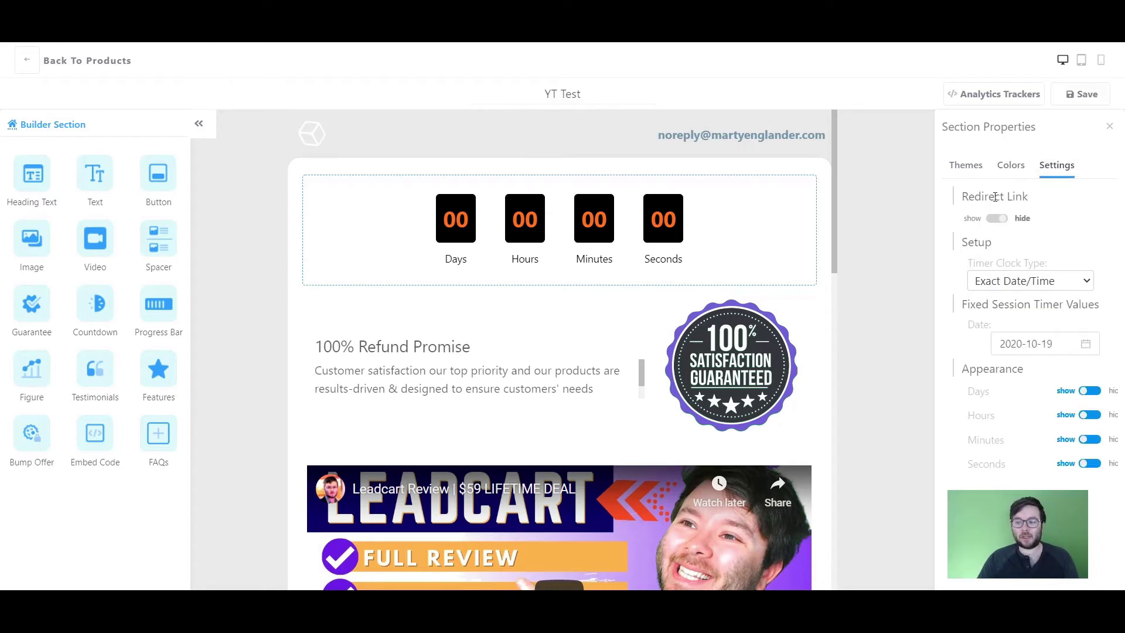
{"action": "left_click", "coordinate": [996, 219]}
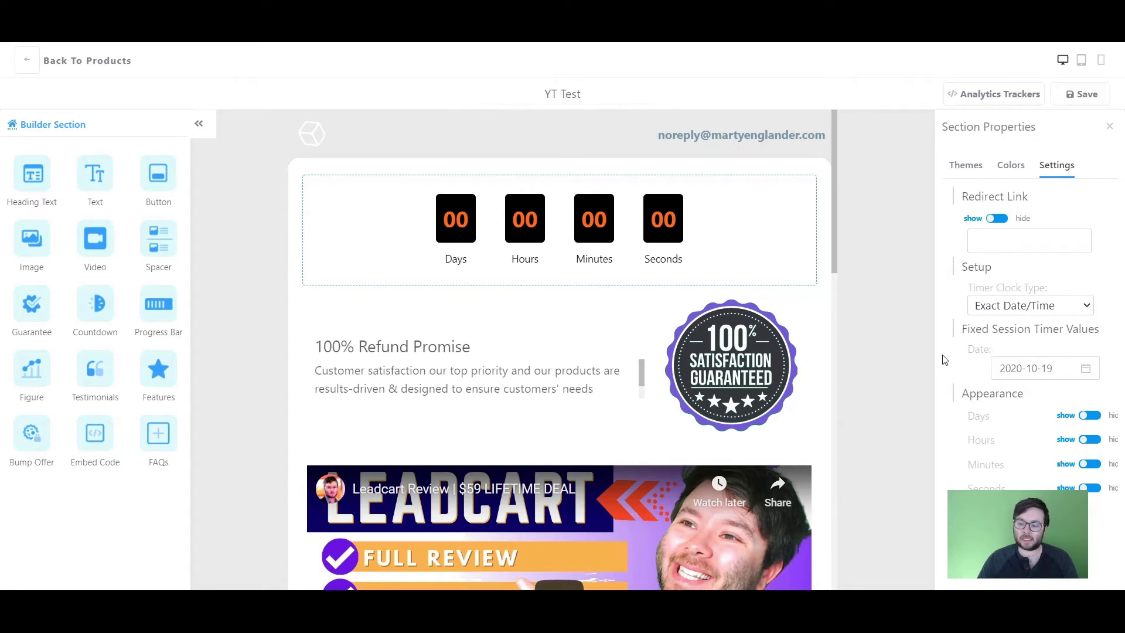
{"action": "left_click", "coordinate": [1005, 369]}
{"action": "key", "text": "Escape"}
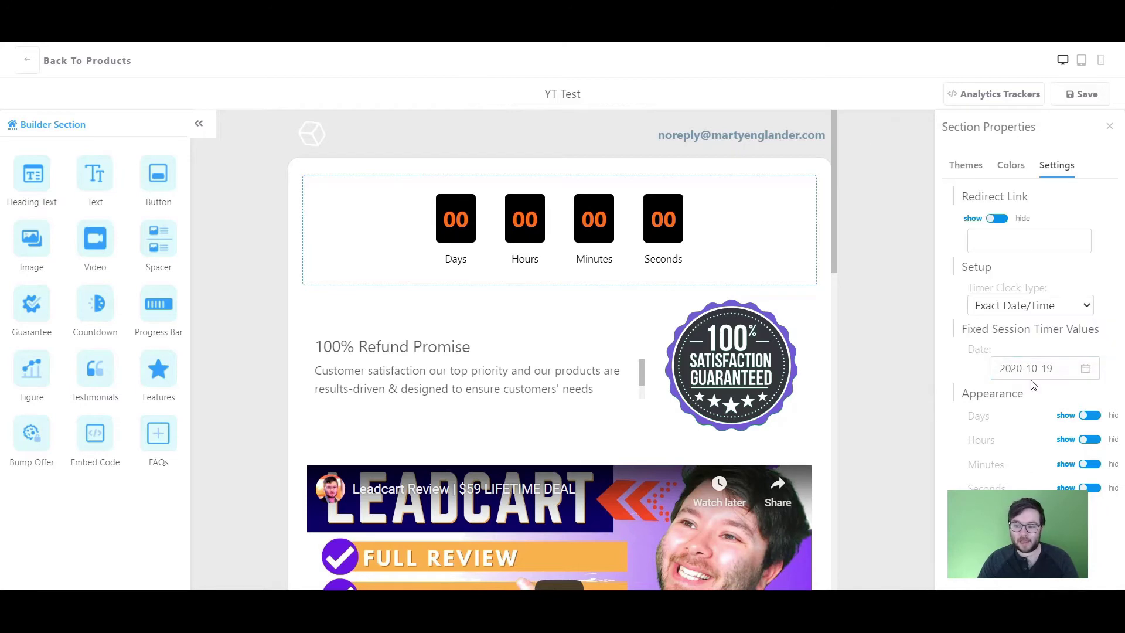
{"action": "left_click", "coordinate": [998, 218]}
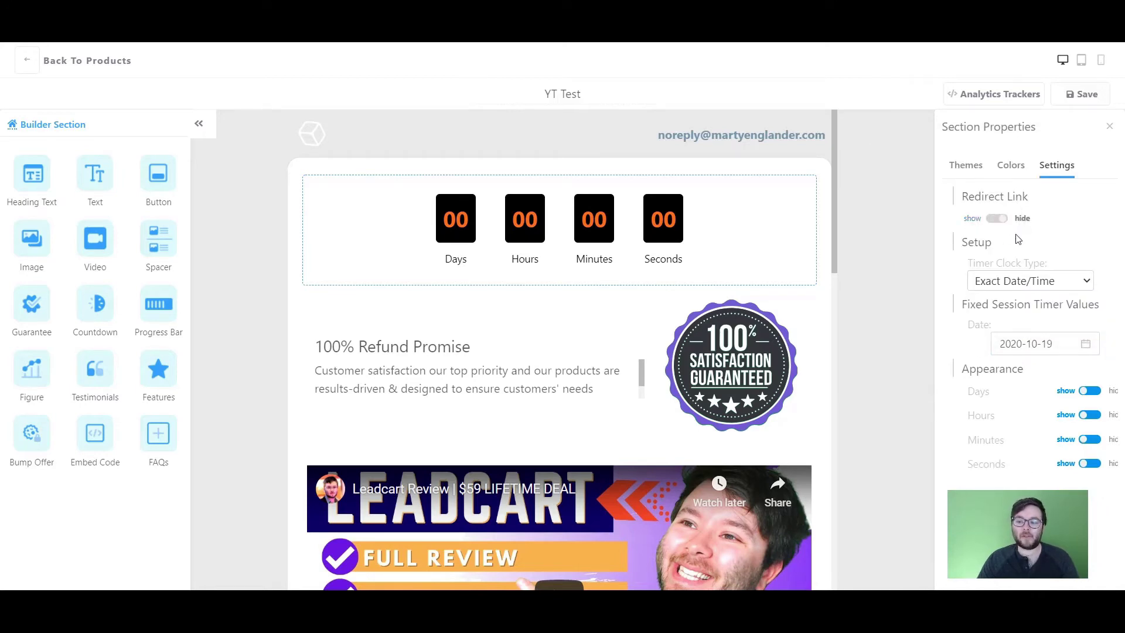
Compare the countdown's Exact Date/Time and Time For Each Session clock types and set Time For Each Session
{"action": "left_click", "coordinate": [1018, 281]}
{"action": "left_click", "coordinate": [1020, 320]}
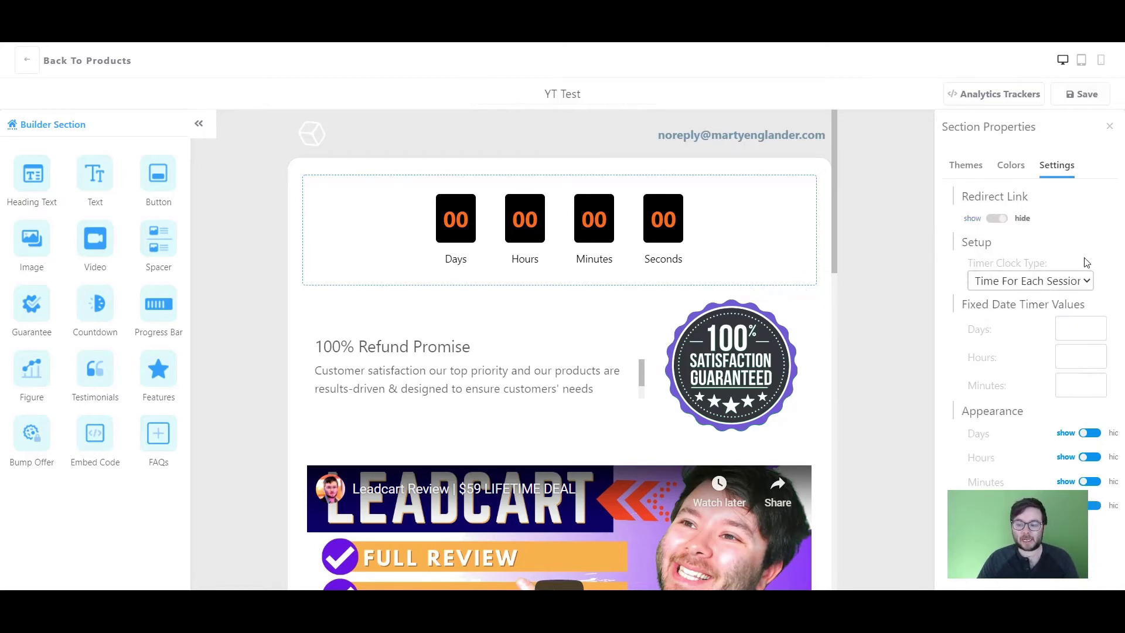
{"action": "left_click", "coordinate": [1047, 281]}
{"action": "left_click", "coordinate": [1023, 300]}
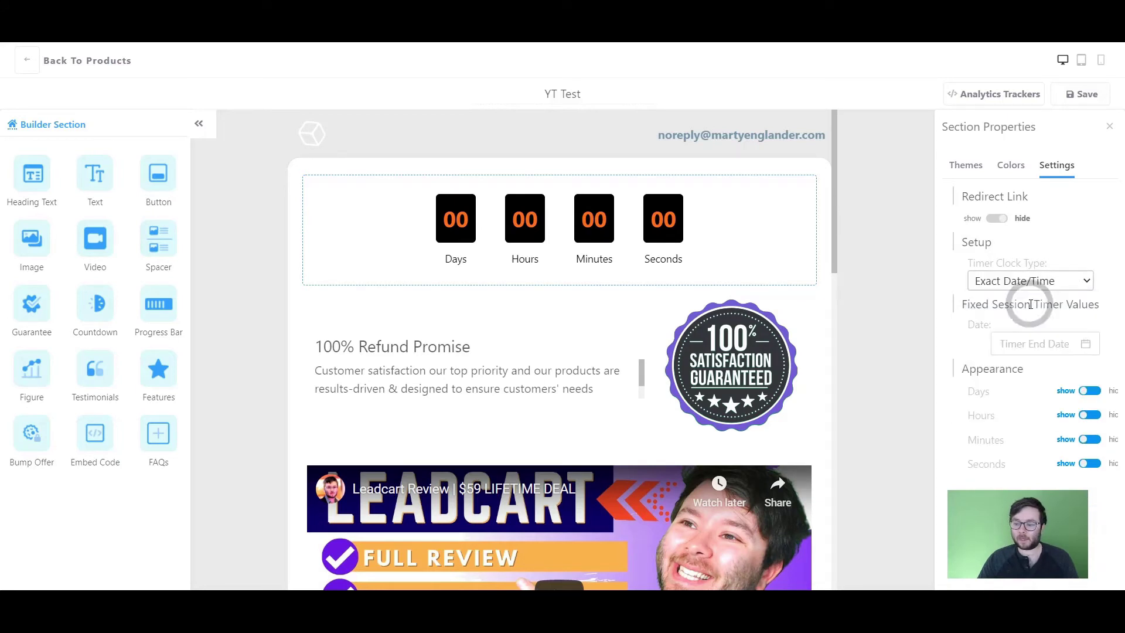
{"action": "left_click", "coordinate": [1035, 281]}
{"action": "left_click", "coordinate": [1031, 315]}
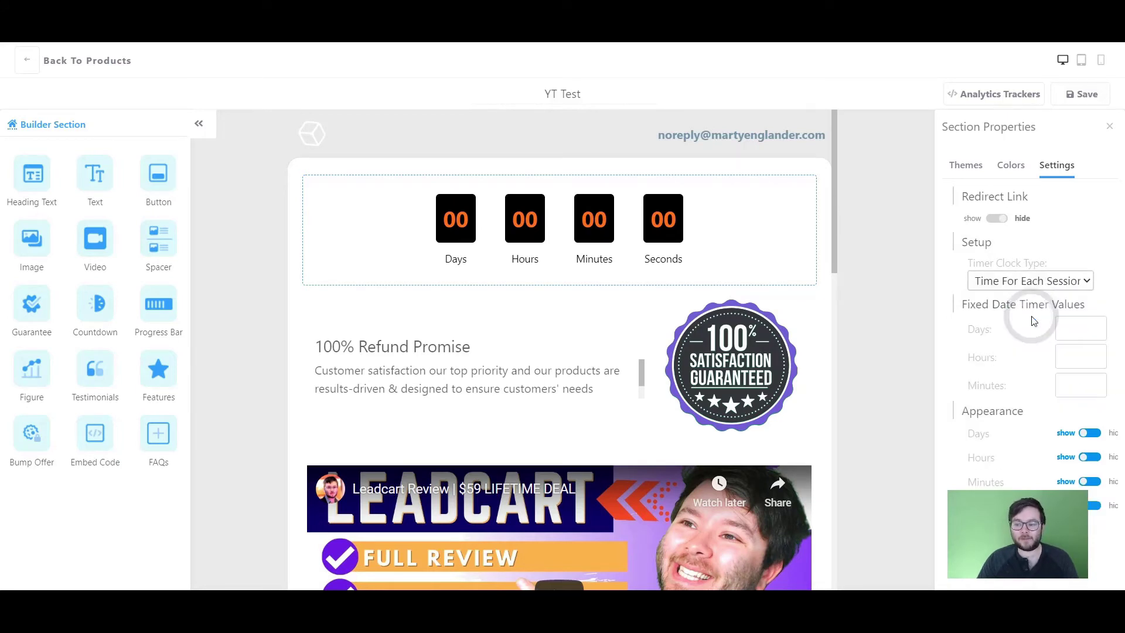
Try 22 days for the session timer, then set it to 0 days, 0 hours and 59 minutes
{"action": "left_click", "coordinate": [1077, 326]}
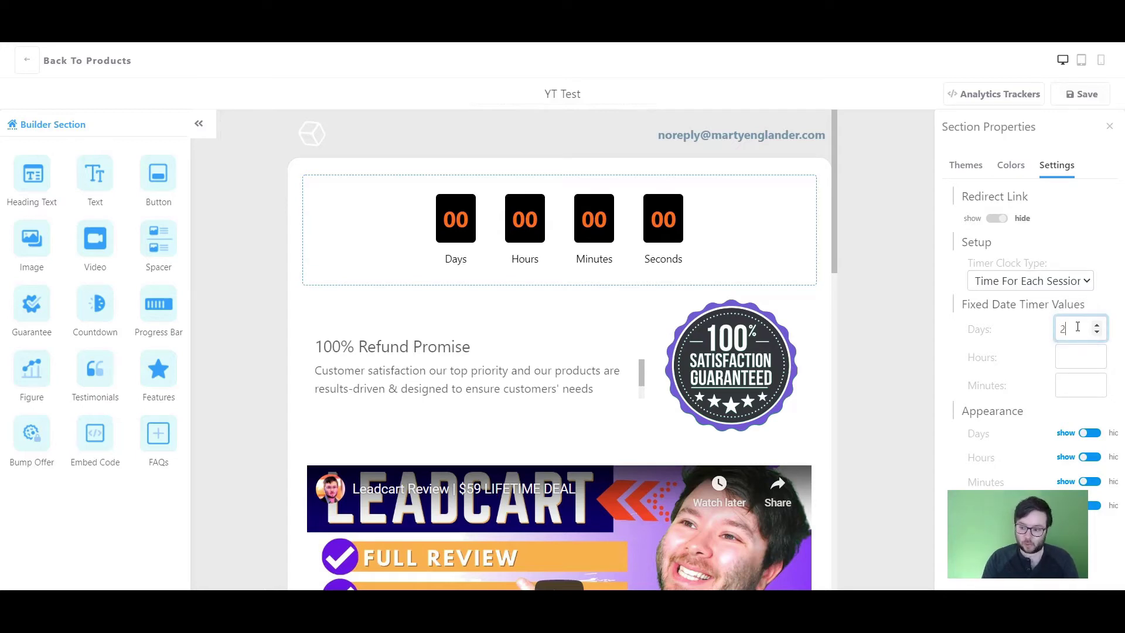
{"action": "type", "text": "22"}
{"action": "left_click", "coordinate": [1064, 354]}
{"action": "double_click", "coordinate": [1067, 319]}
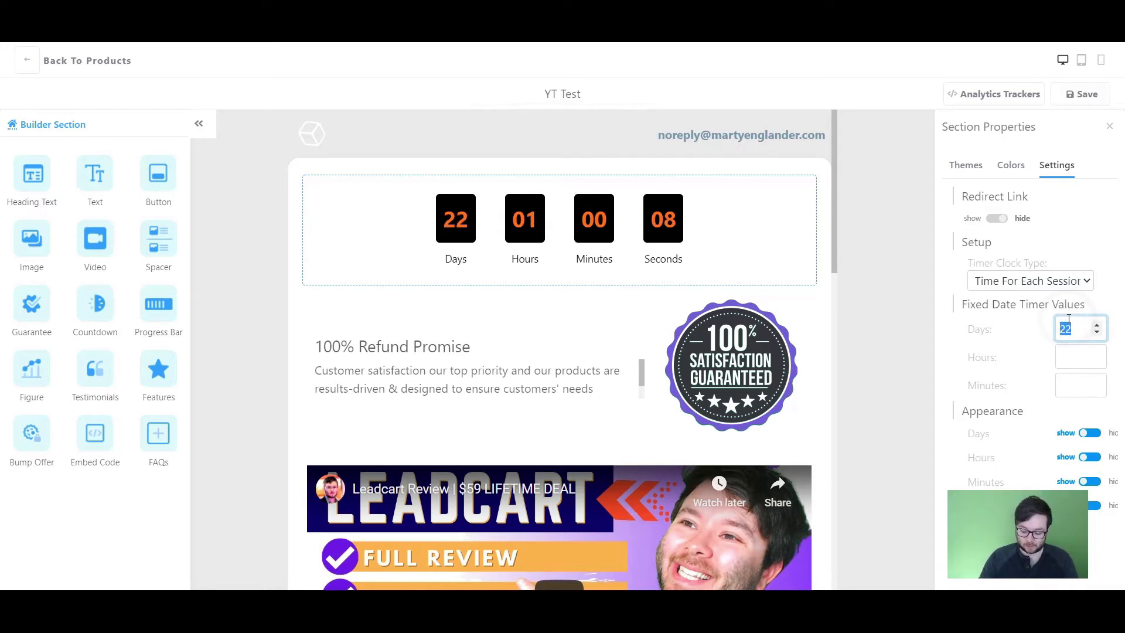
{"action": "type", "text": "0"}
{"action": "key", "text": "Tab"}
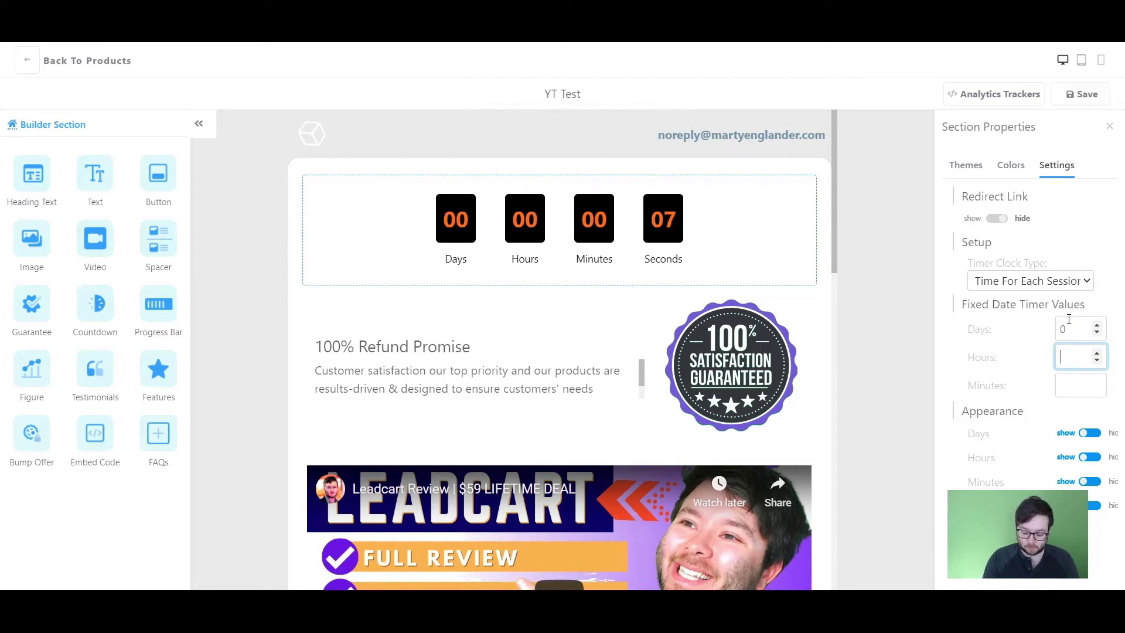
{"action": "left_click", "coordinate": [1067, 386]}
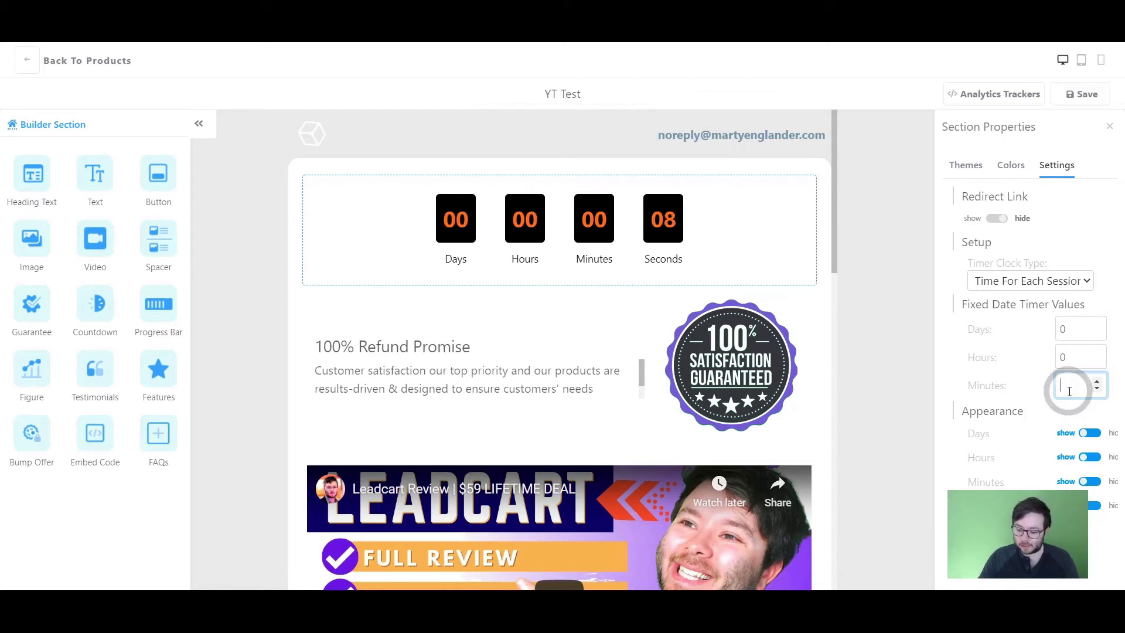
{"action": "left_click", "coordinate": [1062, 527]}
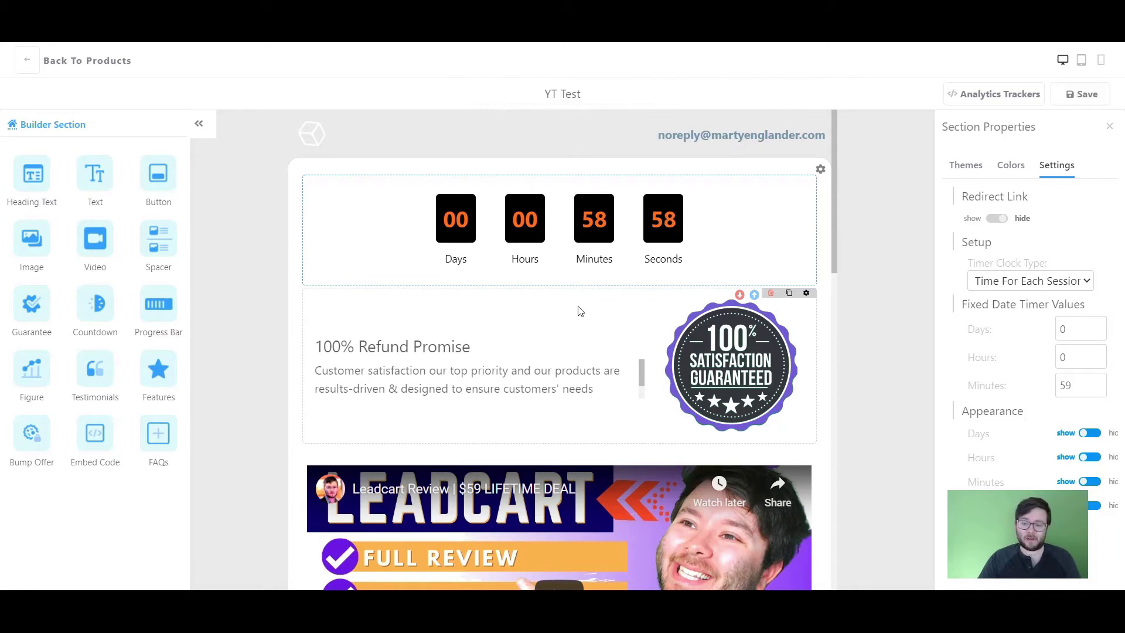
Try hiding the countdown's seconds, minutes and hours, and show them all again
{"action": "left_click", "coordinate": [1093, 505]}
{"action": "left_click", "coordinate": [1090, 481]}
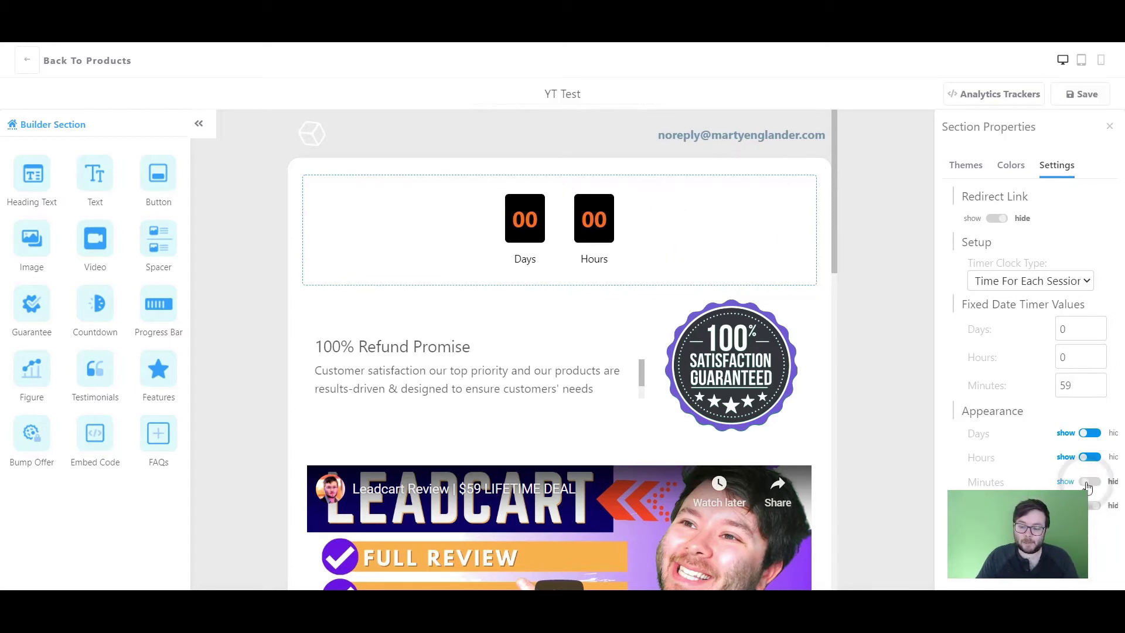
{"action": "left_click", "coordinate": [1090, 456]}
{"action": "left_click", "coordinate": [1090, 481]}
{"action": "left_click", "coordinate": [1089, 456]}
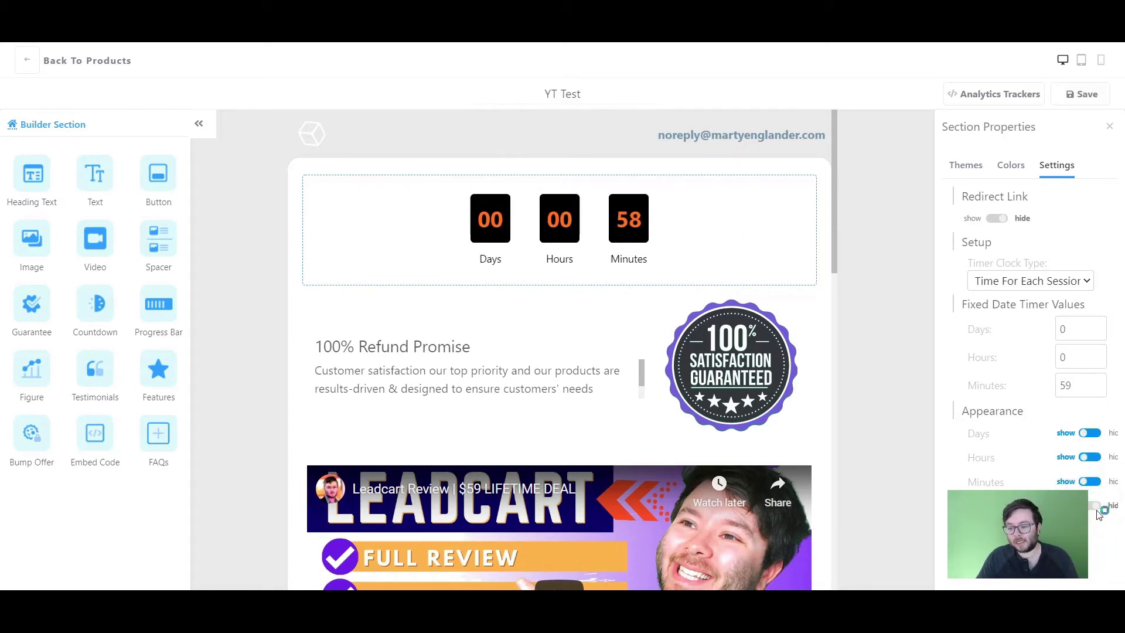
{"action": "left_click", "coordinate": [1095, 505]}
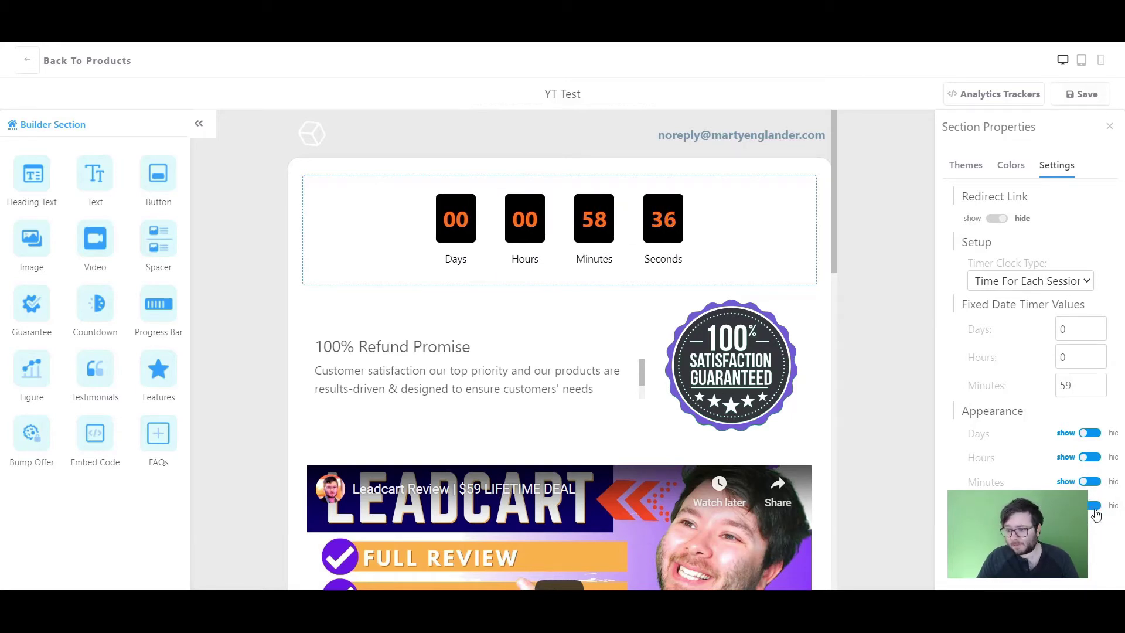
{"action": "left_click", "coordinate": [974, 165]}
{"action": "left_click", "coordinate": [1055, 166]}
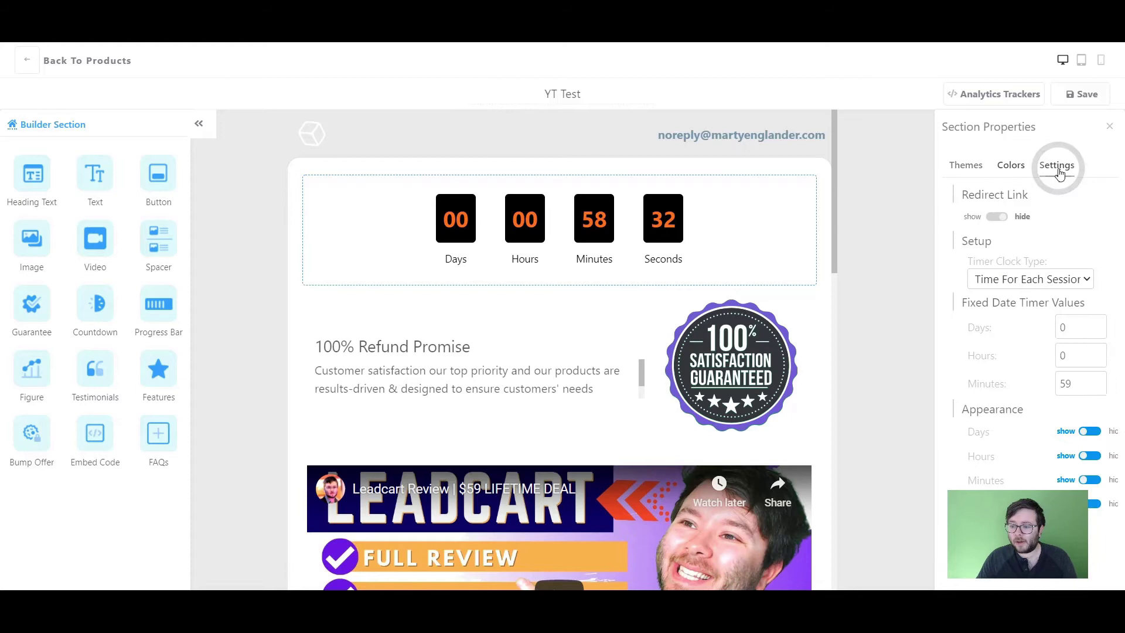
{"action": "left_click", "coordinate": [1022, 171]}
{"action": "left_click", "coordinate": [975, 167]}
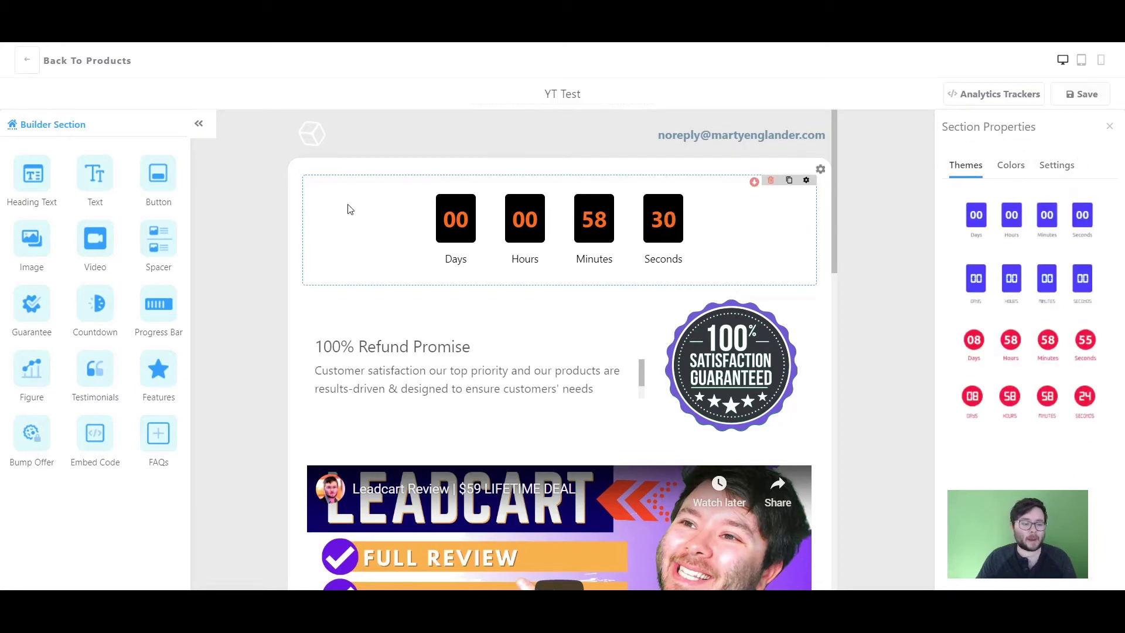
Add a Progress Bar block above the countdown and open its section properties
{"action": "left_click_drag", "start_coordinate": [157, 304], "coordinate": [573, 210]}
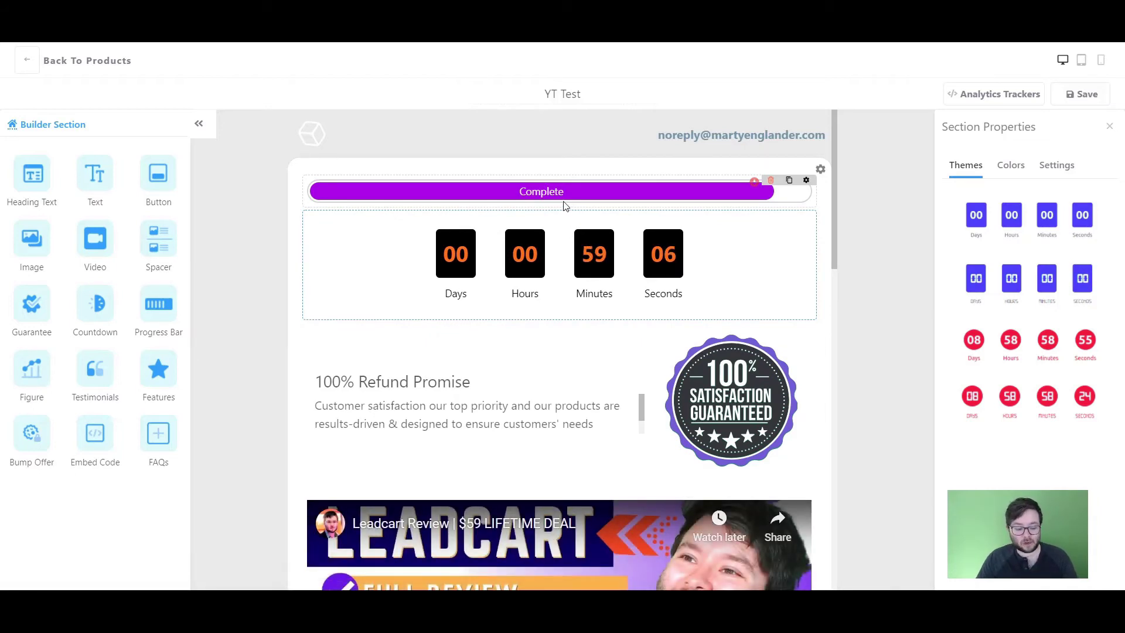
{"action": "left_click", "coordinate": [807, 181]}
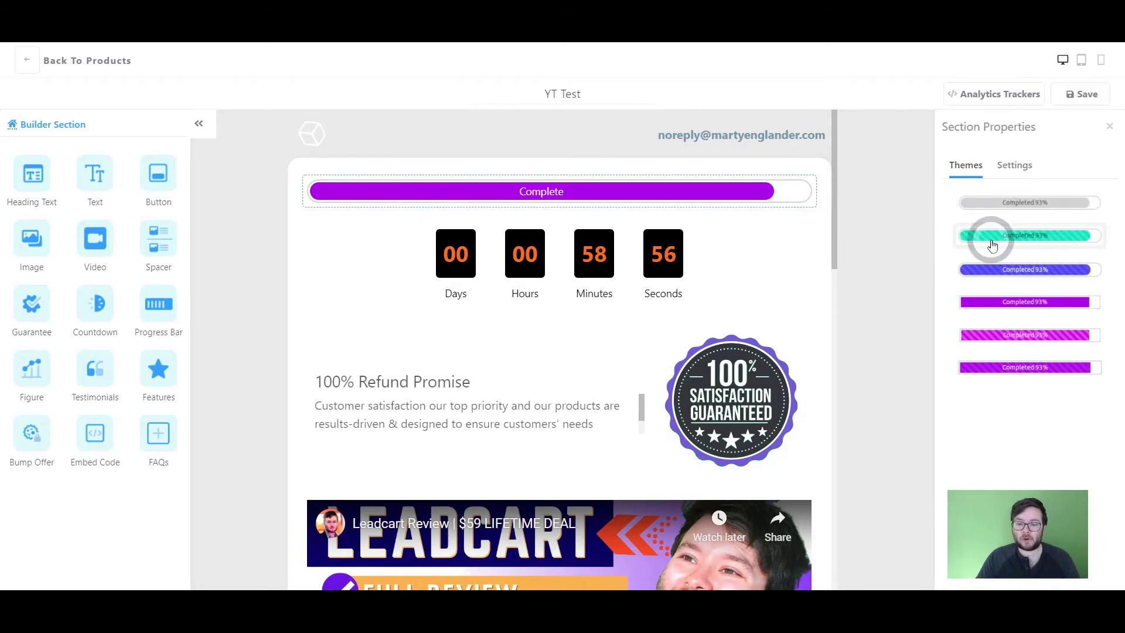
Try alternative progress bar themes and apply a square-cornered striped one
{"action": "left_click", "coordinate": [1018, 271]}
{"action": "left_click", "coordinate": [1024, 306]}
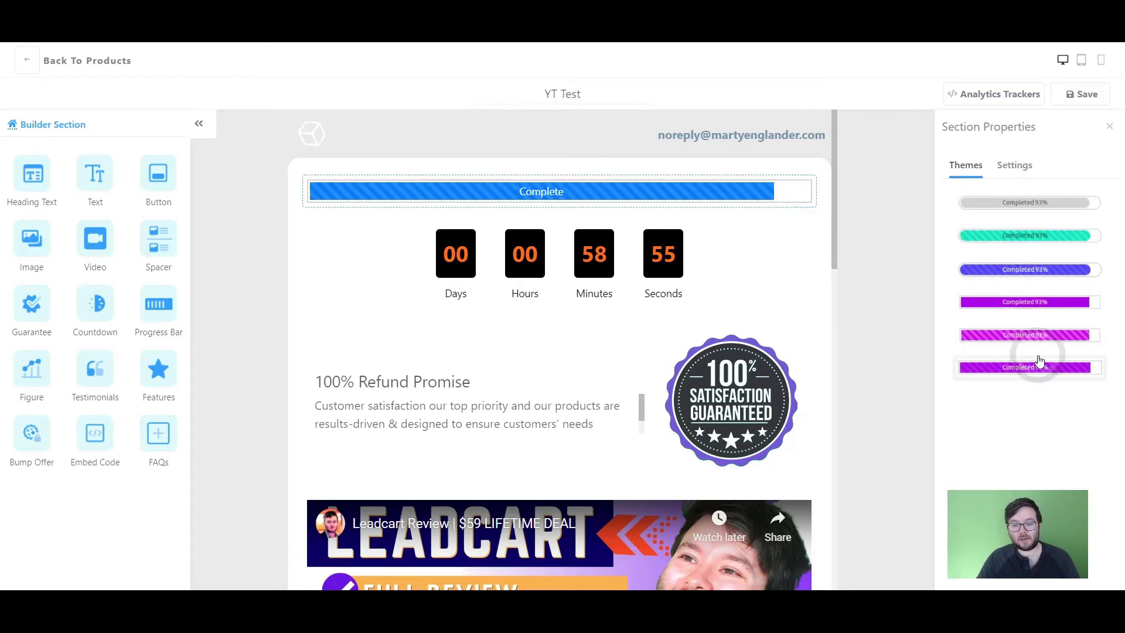
Try progress values of 77, 99 and 100 on the progress bar, and finish with 97
{"action": "left_click", "coordinate": [1014, 165]}
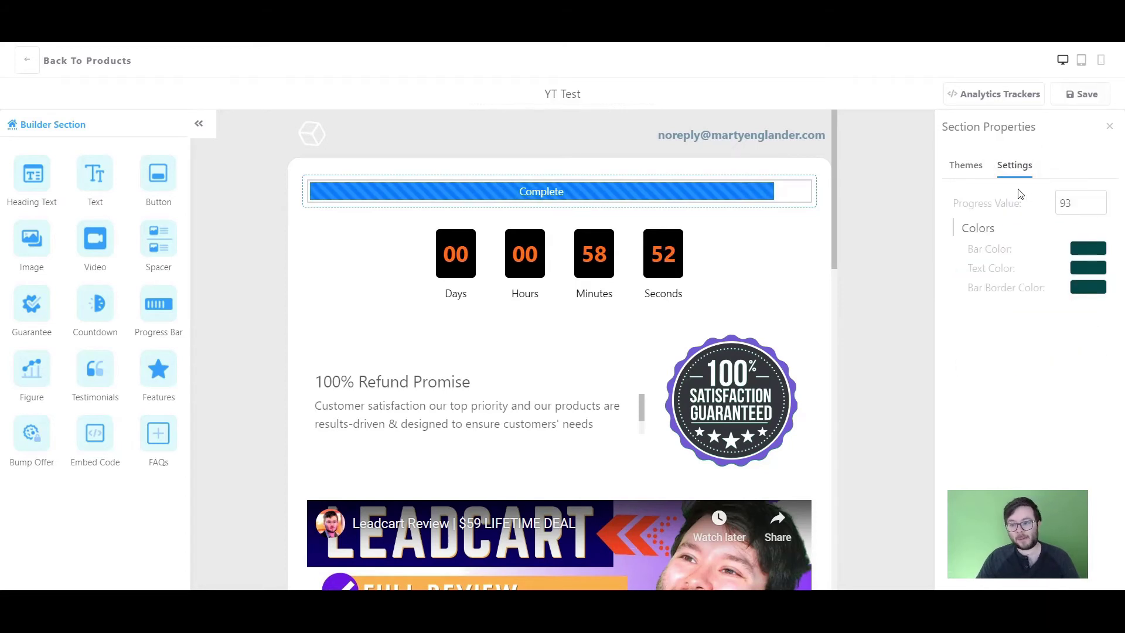
{"action": "double_click", "coordinate": [1066, 202]}
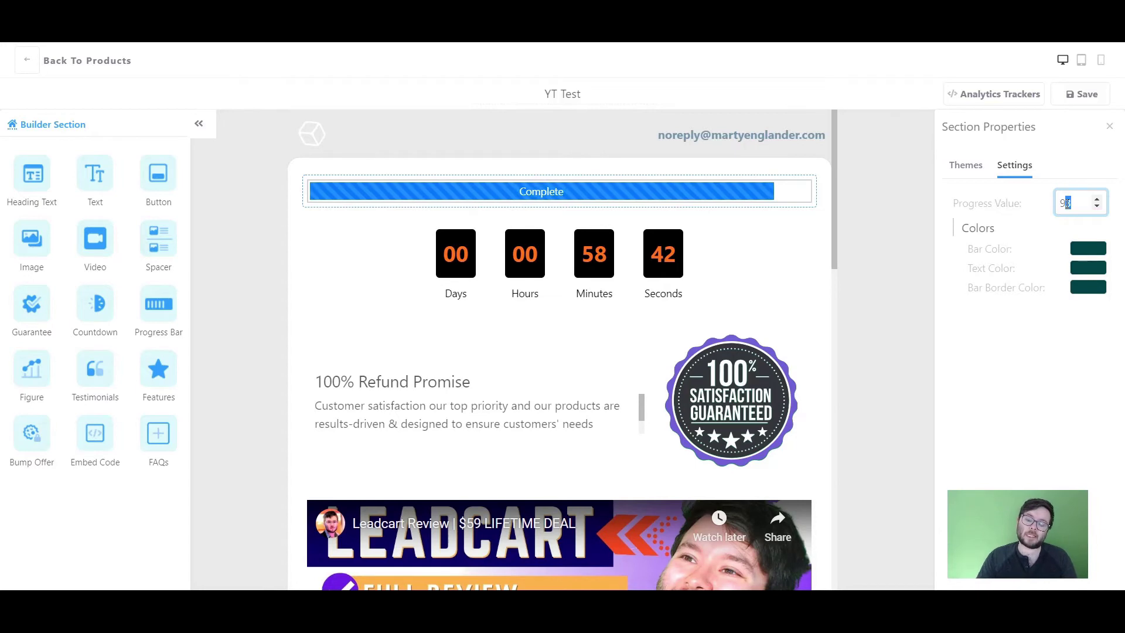
{"action": "double_click", "coordinate": [1066, 203]}
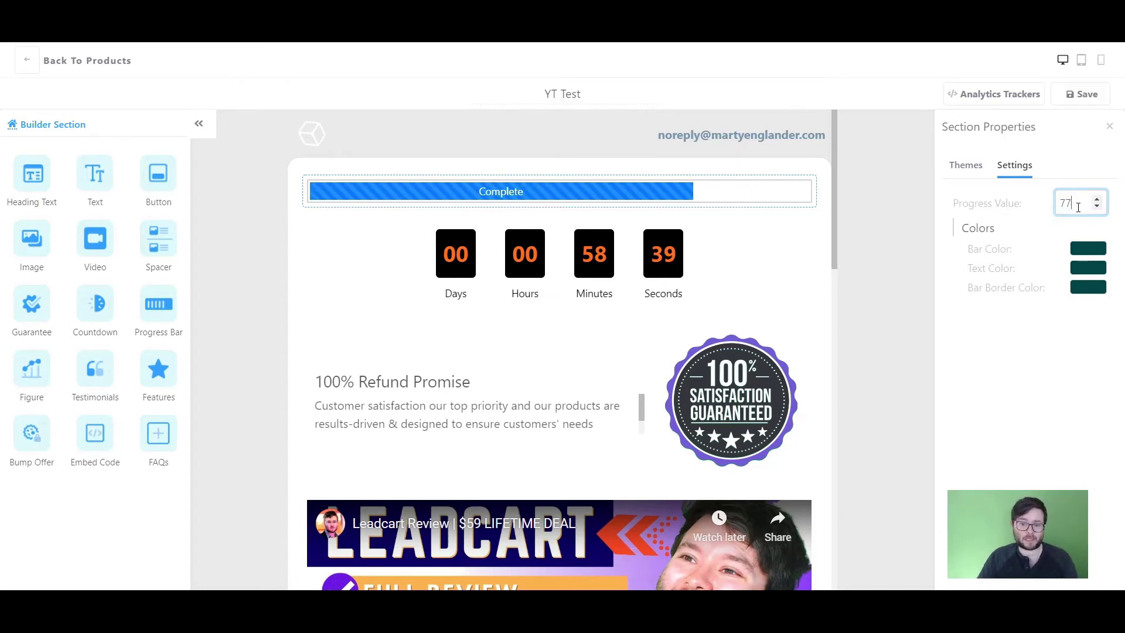
{"action": "double_click", "coordinate": [1070, 203]}
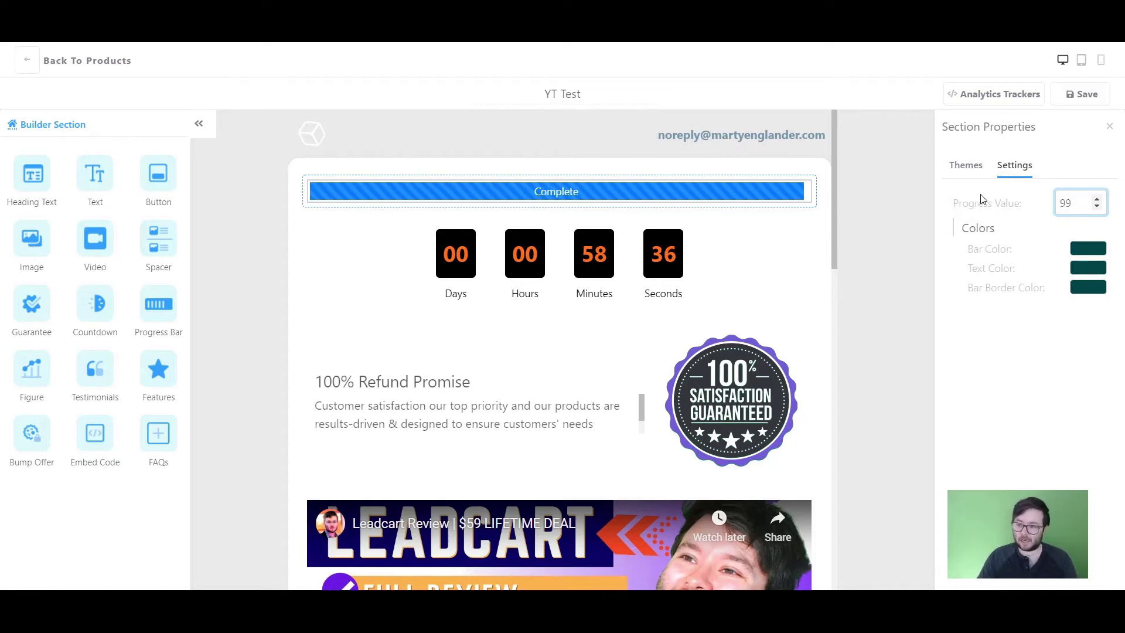
{"action": "double_click", "coordinate": [1063, 200]}
{"action": "type", "text": "100"}
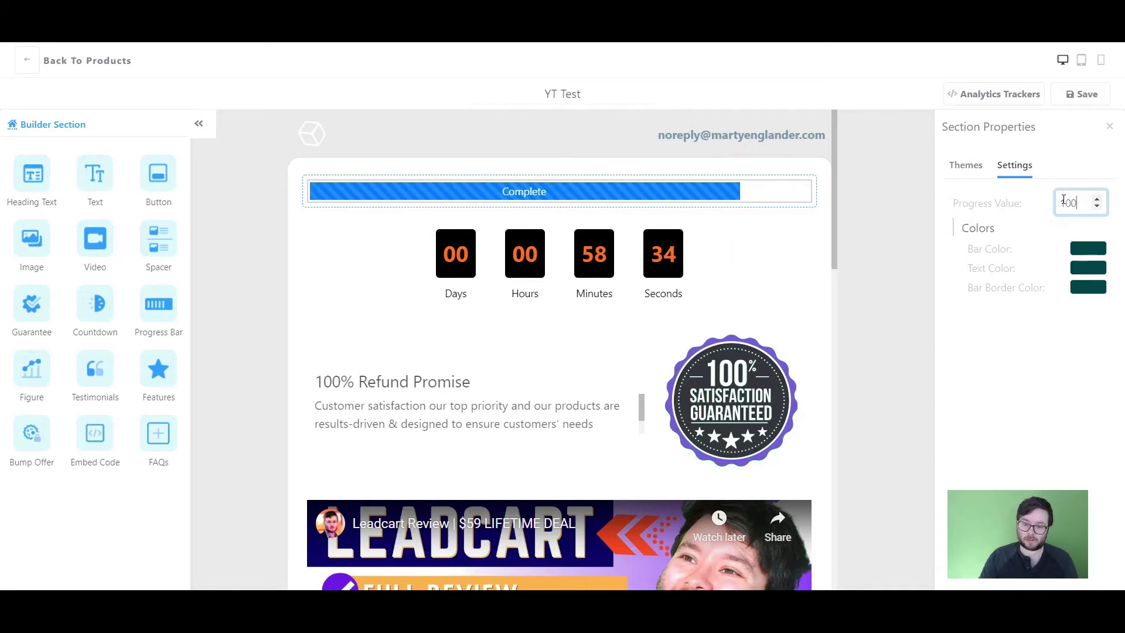
{"action": "double_click", "coordinate": [1065, 200]}
{"action": "type", "text": "97"}
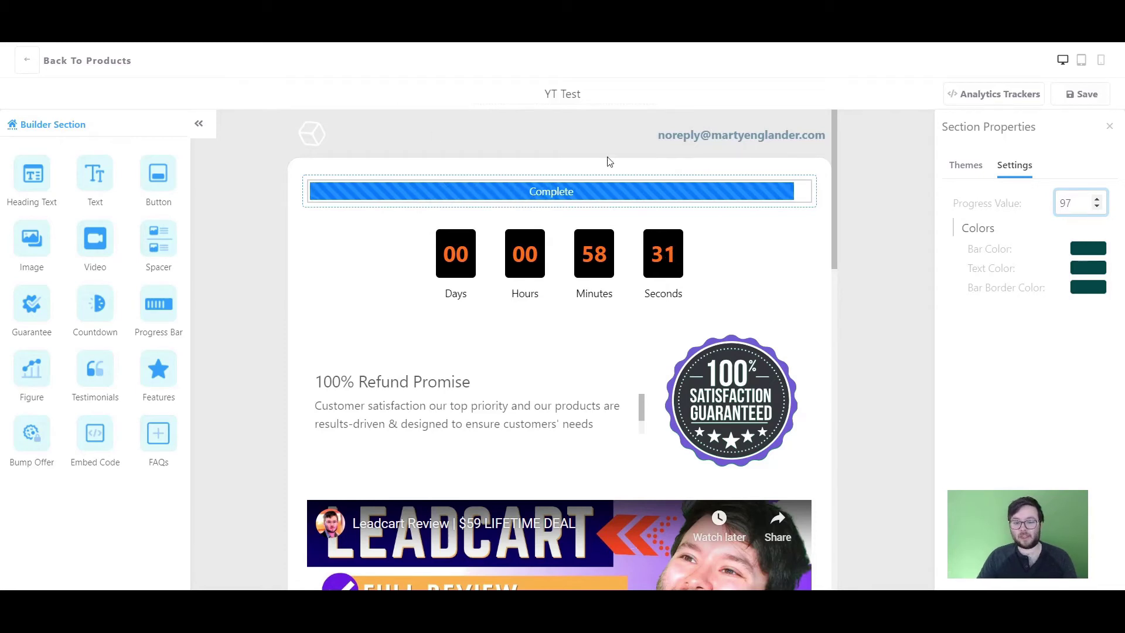
Replace the progress bar's label text with "You're almost finished..."
{"action": "left_click", "coordinate": [544, 188]}
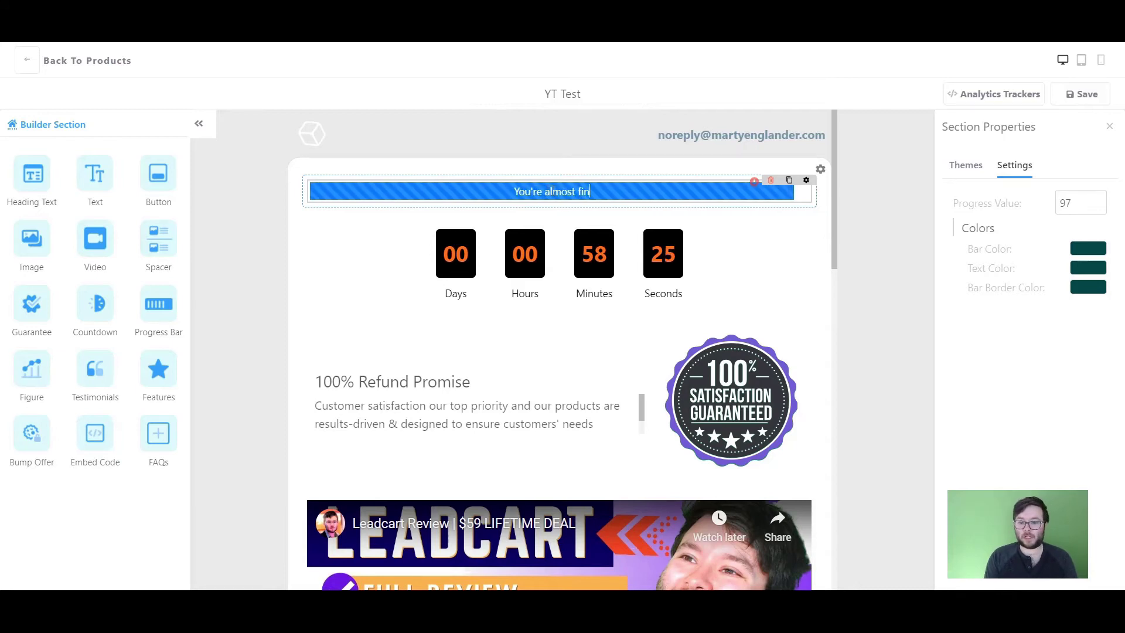
{"action": "left_click", "coordinate": [986, 336]}
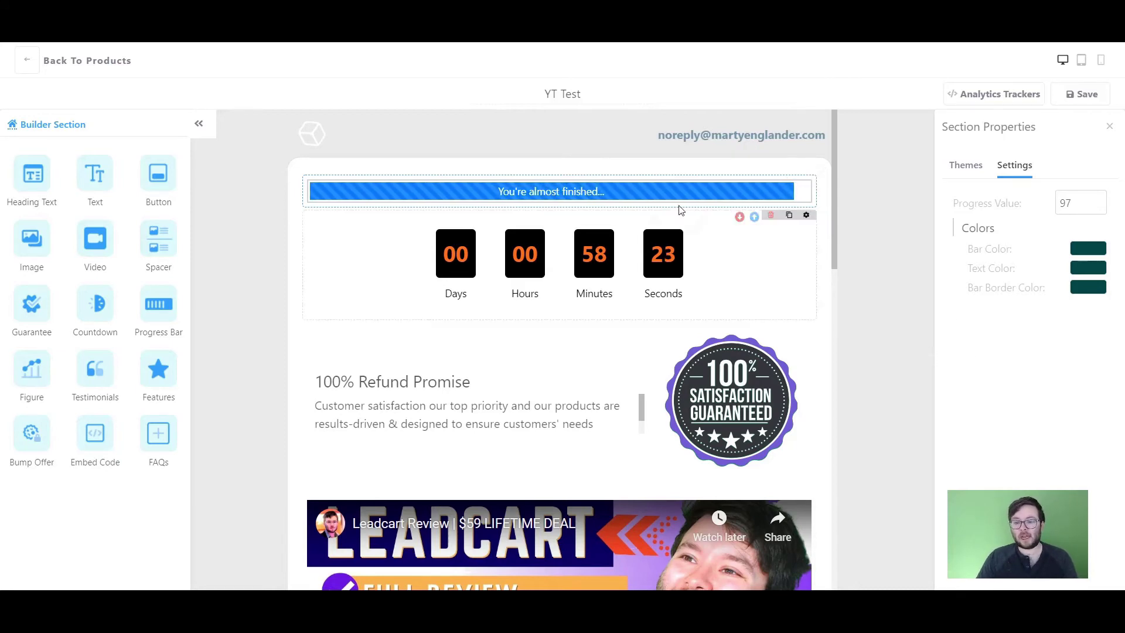
Set the progress bar's bar color to orange FF6900 and its text color to black 000
{"action": "left_click", "coordinate": [1074, 249]}
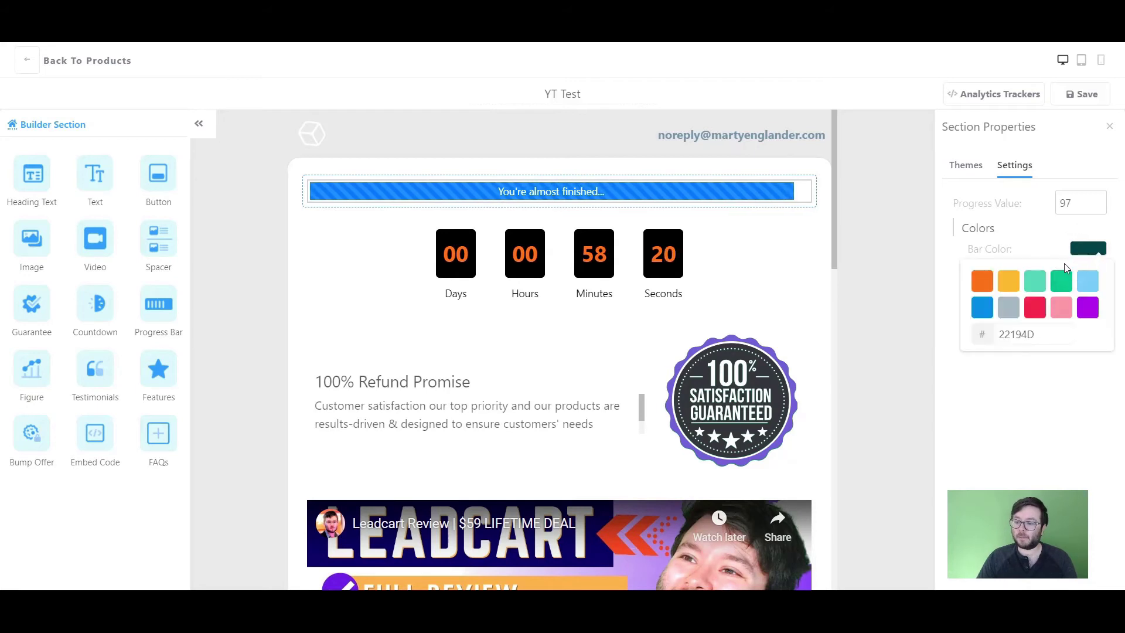
{"action": "left_click", "coordinate": [982, 282]}
{"action": "left_click", "coordinate": [1091, 249]}
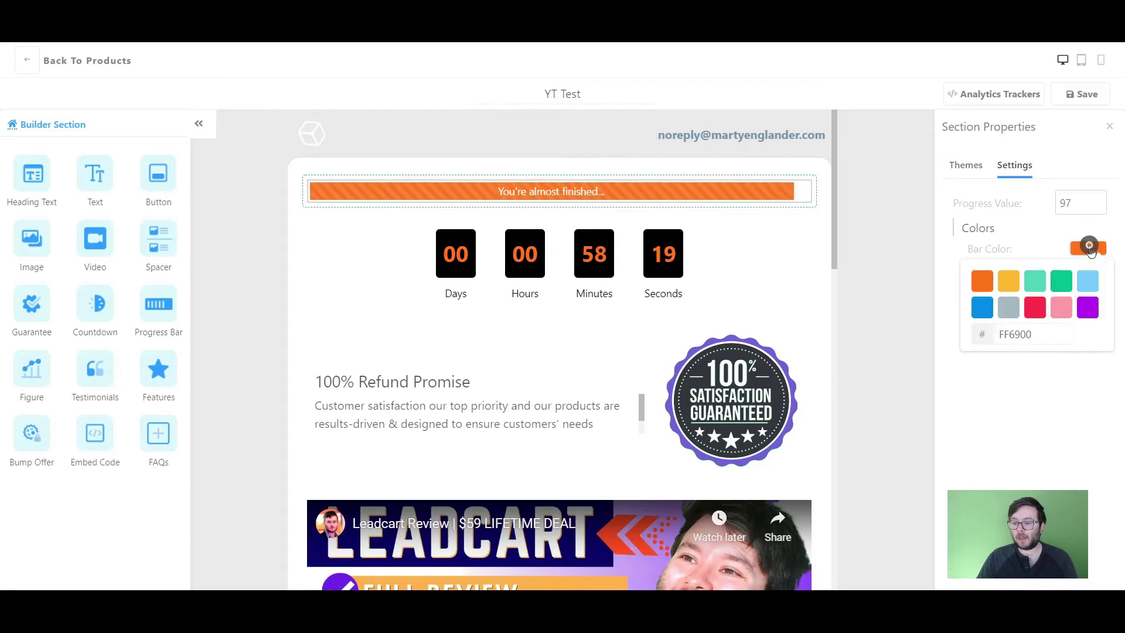
{"action": "left_click", "coordinate": [1086, 269]}
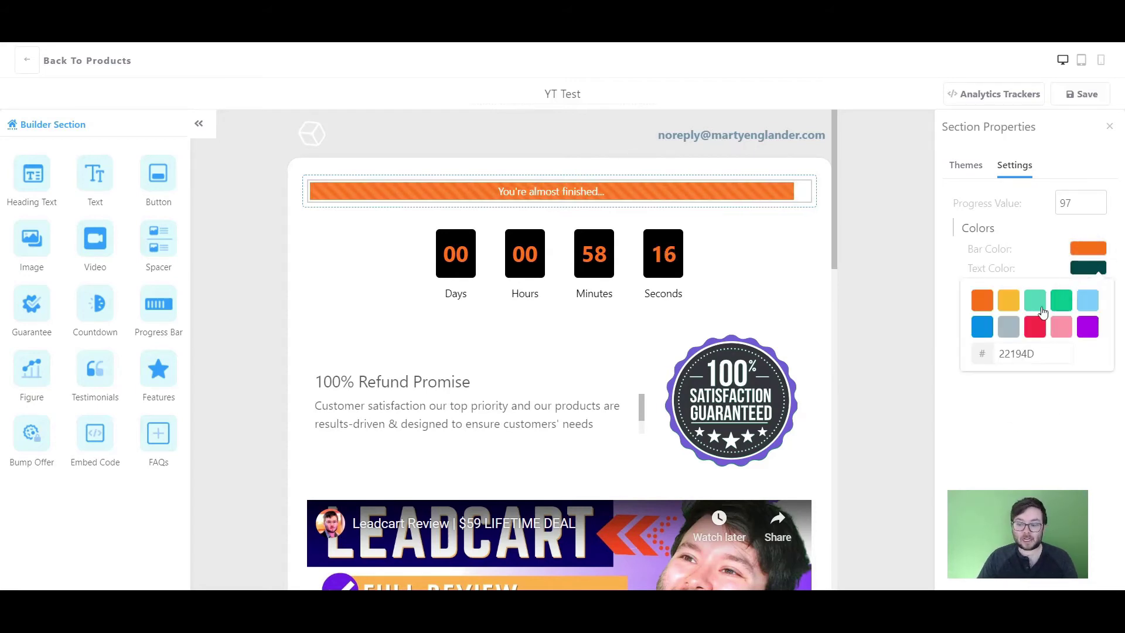
{"action": "double_click", "coordinate": [1041, 352]}
{"action": "type", "text": "000"}
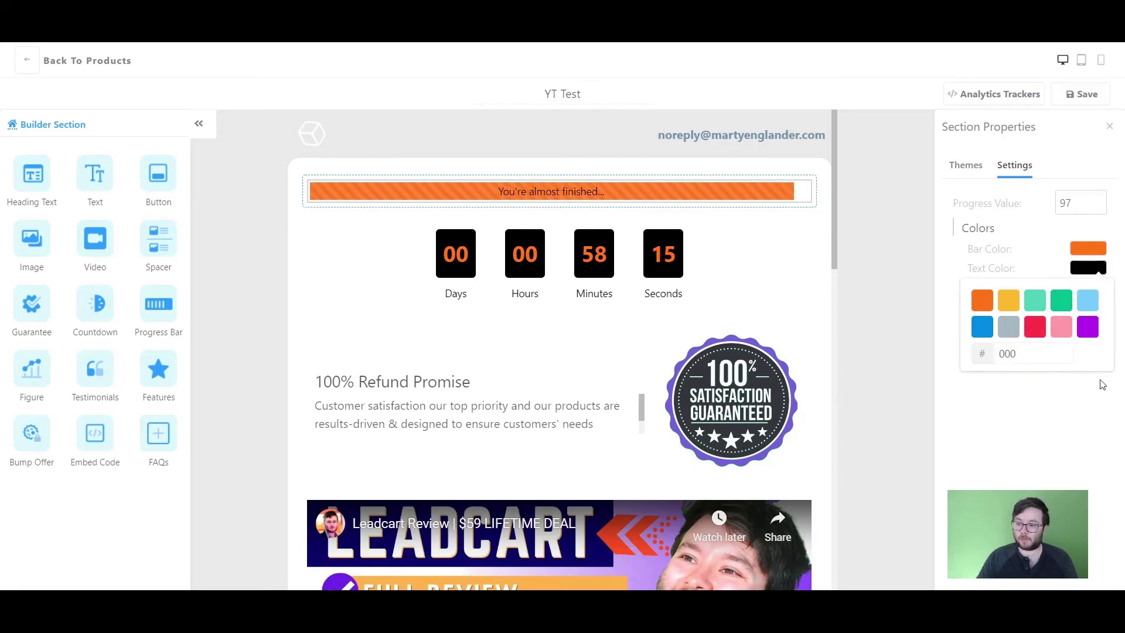
{"action": "left_click", "coordinate": [1087, 268]}
Try blue 0693E3 and black 000 as the progress bar's border color
{"action": "left_click", "coordinate": [1091, 287]}
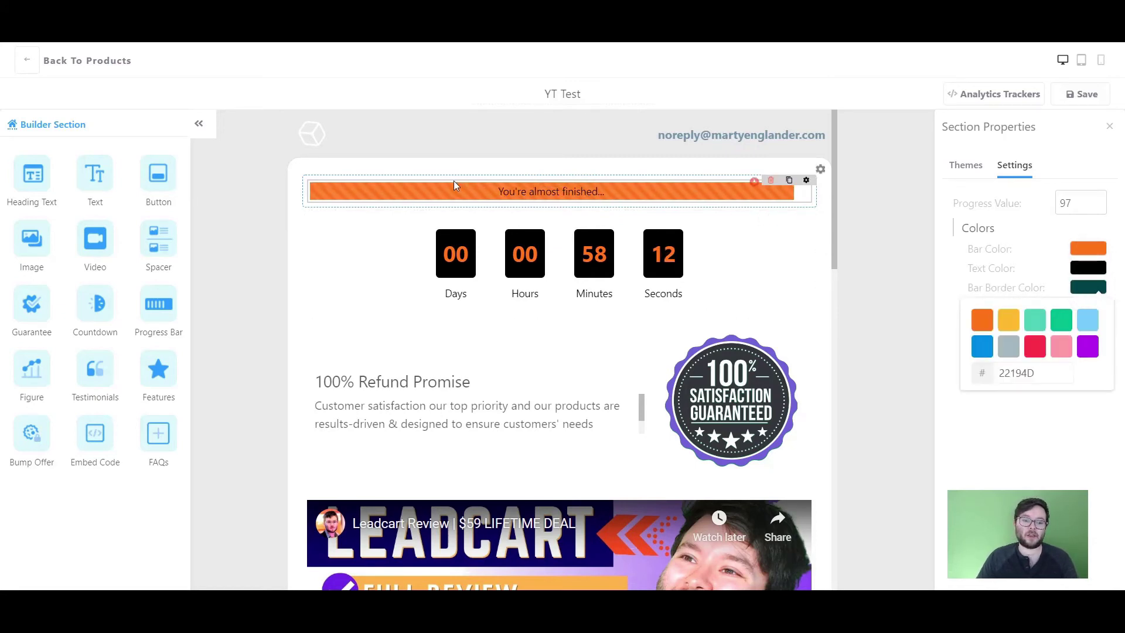
{"action": "left_click", "coordinate": [981, 347]}
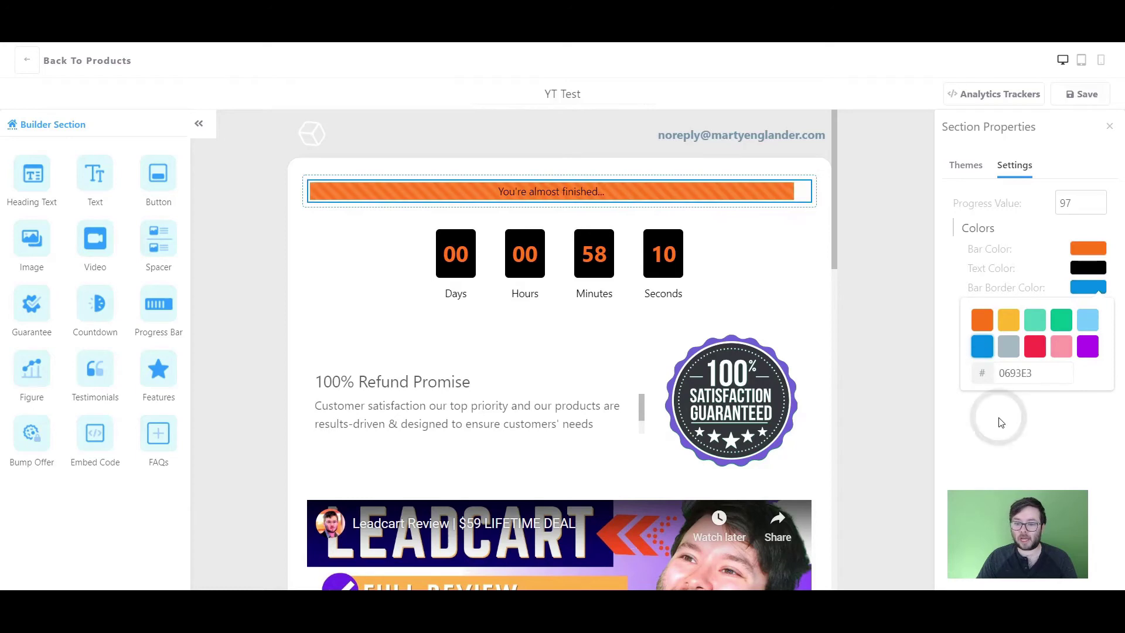
{"action": "left_click", "coordinate": [1082, 283]}
{"action": "left_click", "coordinate": [1084, 285]}
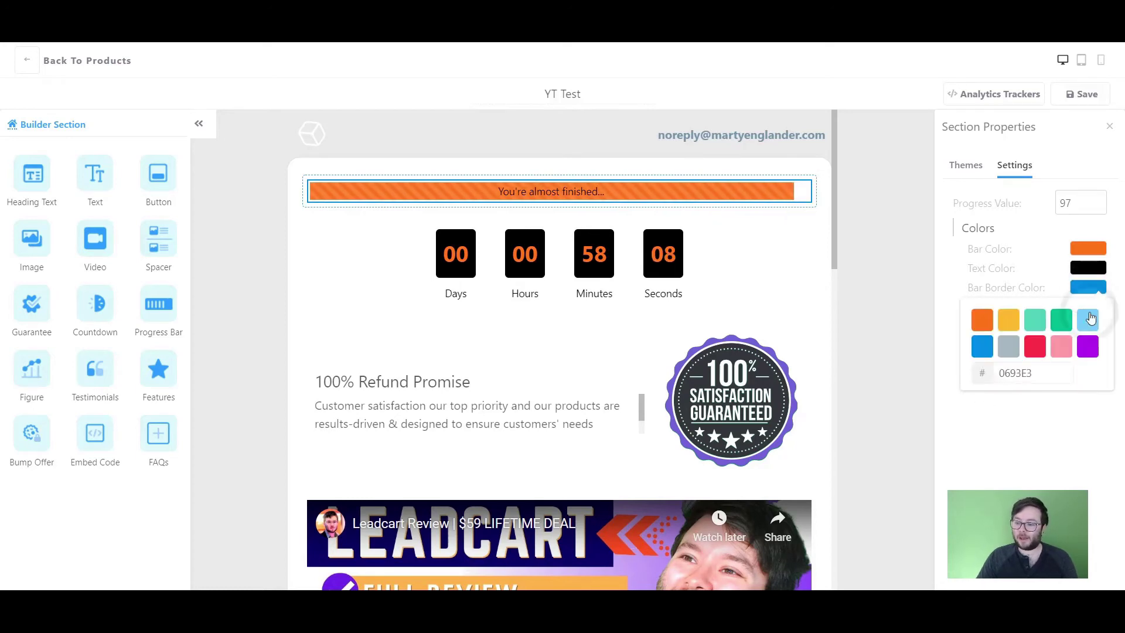
{"action": "left_click_drag", "start_coordinate": [1051, 375], "coordinate": [959, 377]}
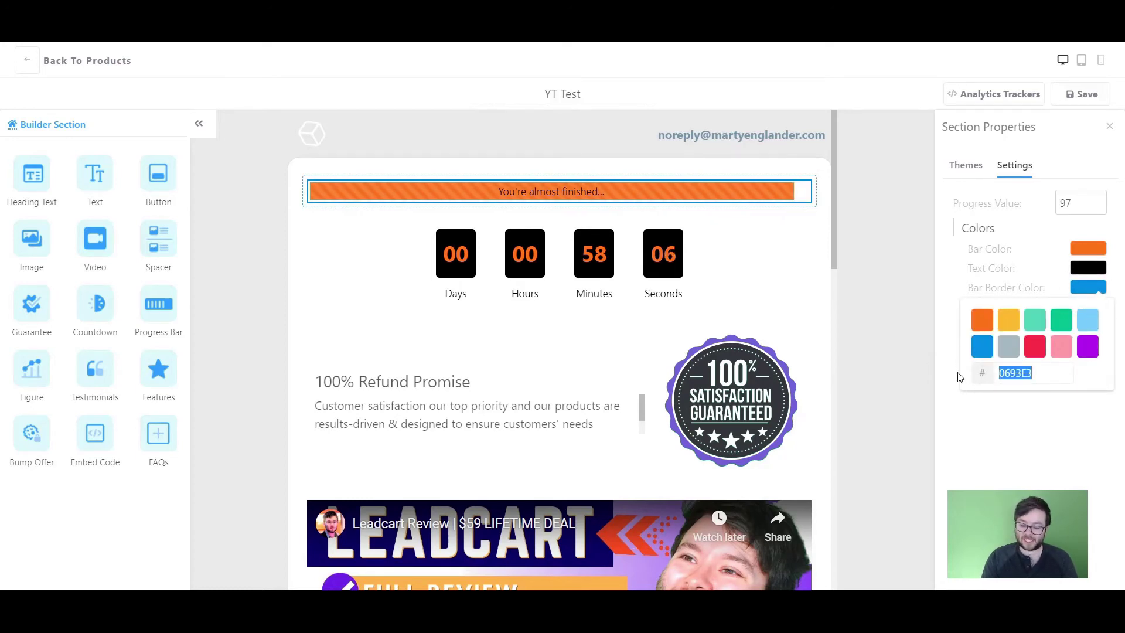
{"action": "type", "text": "000"}
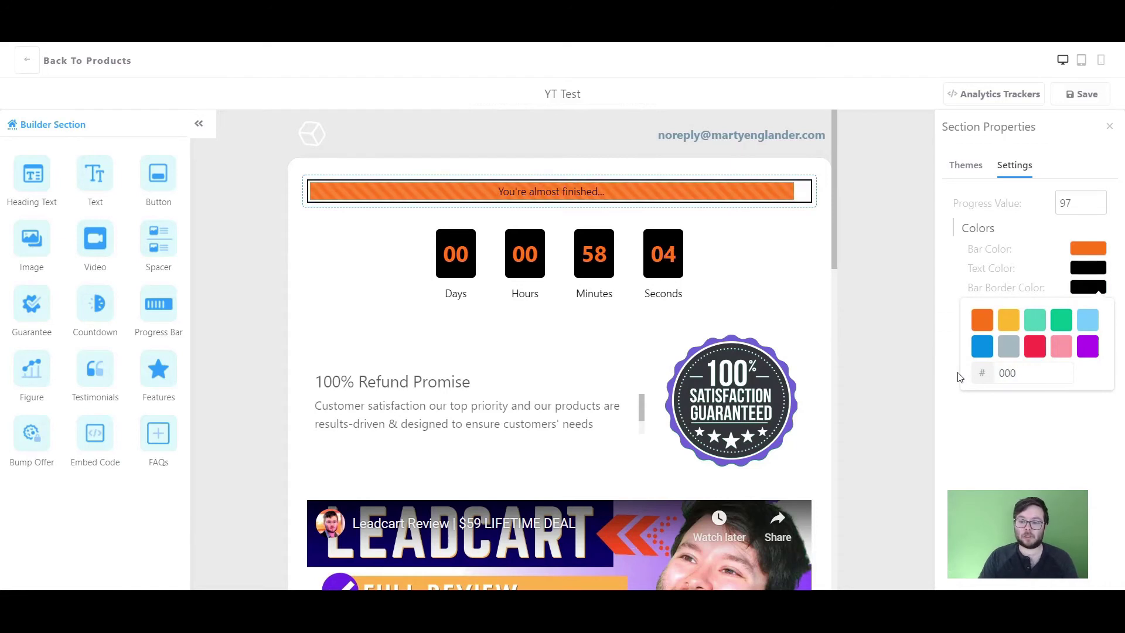
Set the progress bar's border color to white FFFFFF and close the color picker
{"action": "key", "text": "BackSpace"}
{"action": "key", "text": "BackSpace"}
{"action": "key", "text": "BackSpace"}
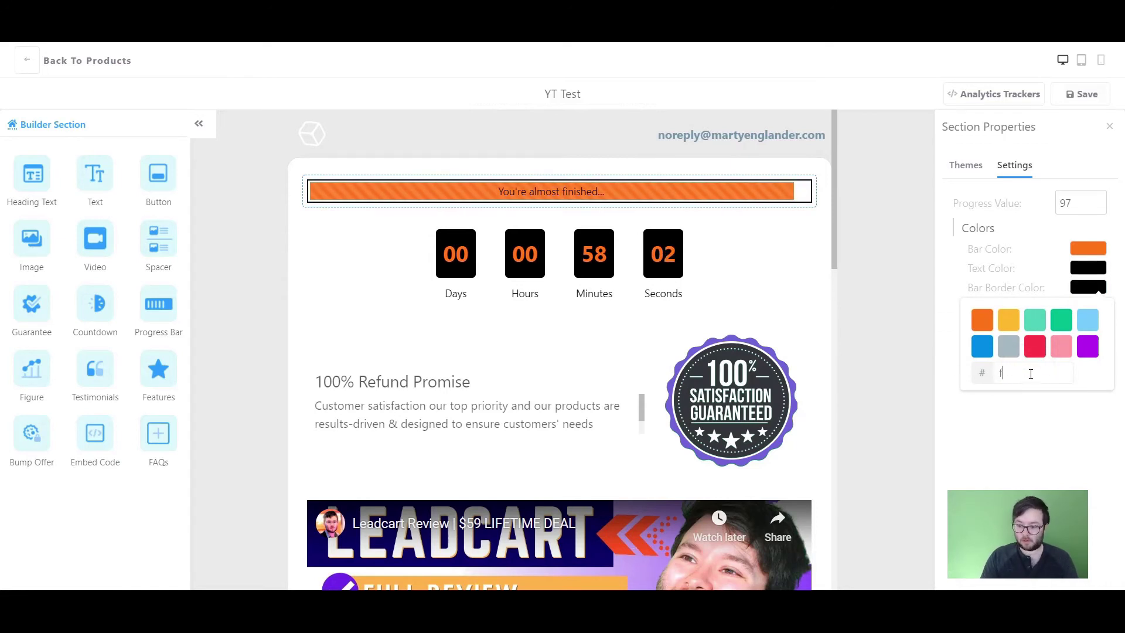
{"action": "type", "text": "ffffff"}
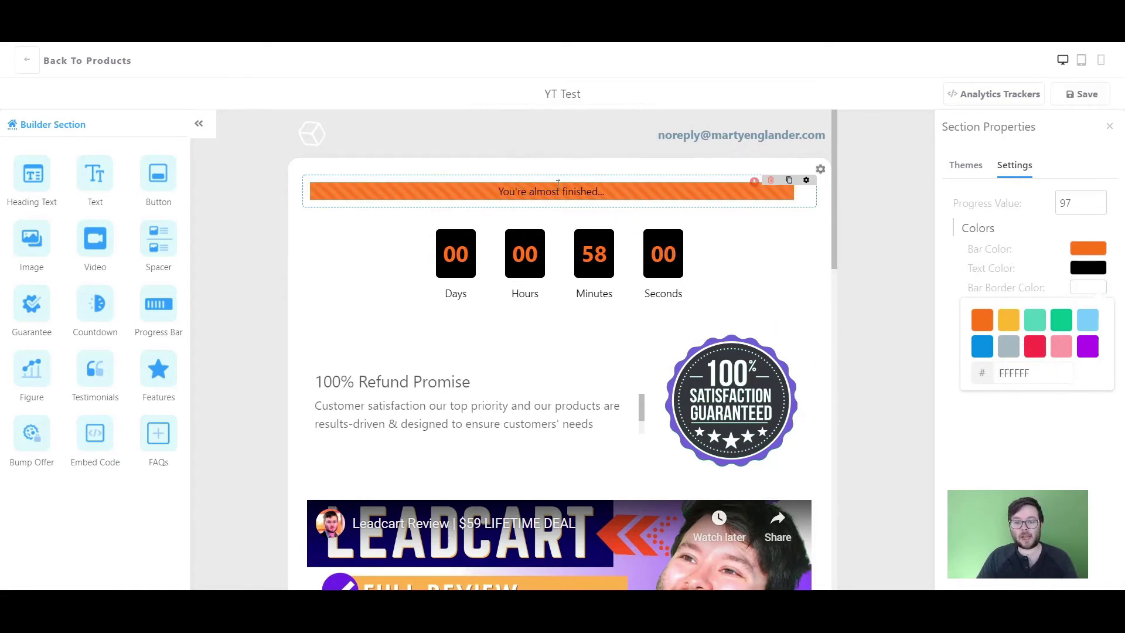
{"action": "left_click", "coordinate": [1089, 293]}
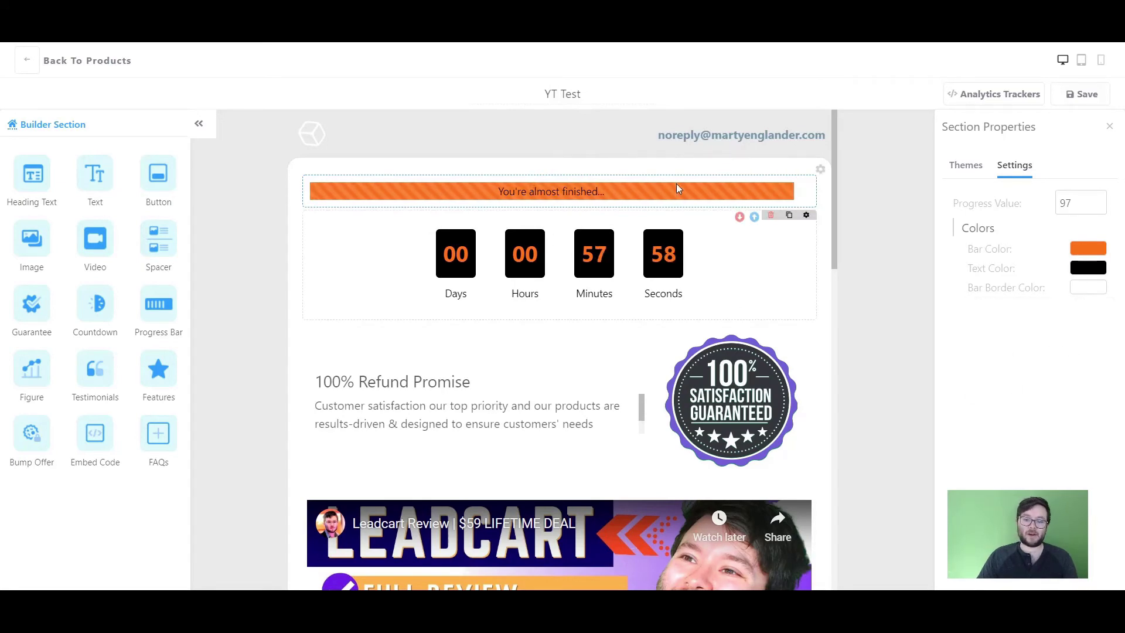
Add a Figure section at the top of the page, above the progress bar
{"action": "scroll", "coordinate": [799, 326], "scroll_direction": "down", "scroll_amount": 4}
{"action": "scroll", "coordinate": [799, 325], "scroll_direction": "up", "scroll_amount": 4}
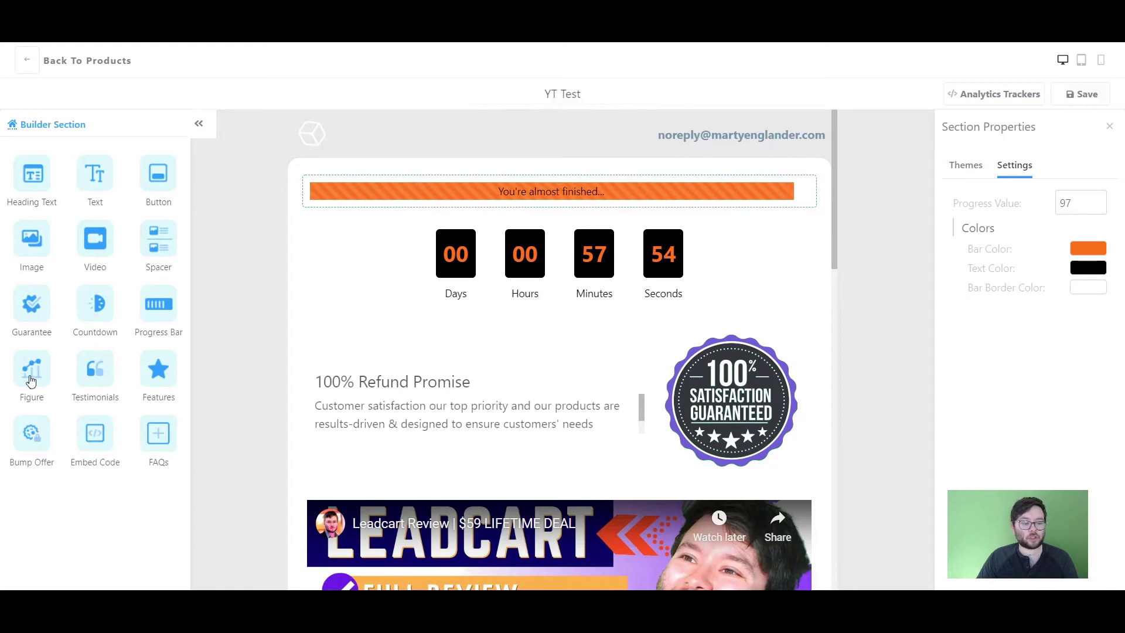
{"action": "left_click_drag", "start_coordinate": [32, 378], "coordinate": [637, 195]}
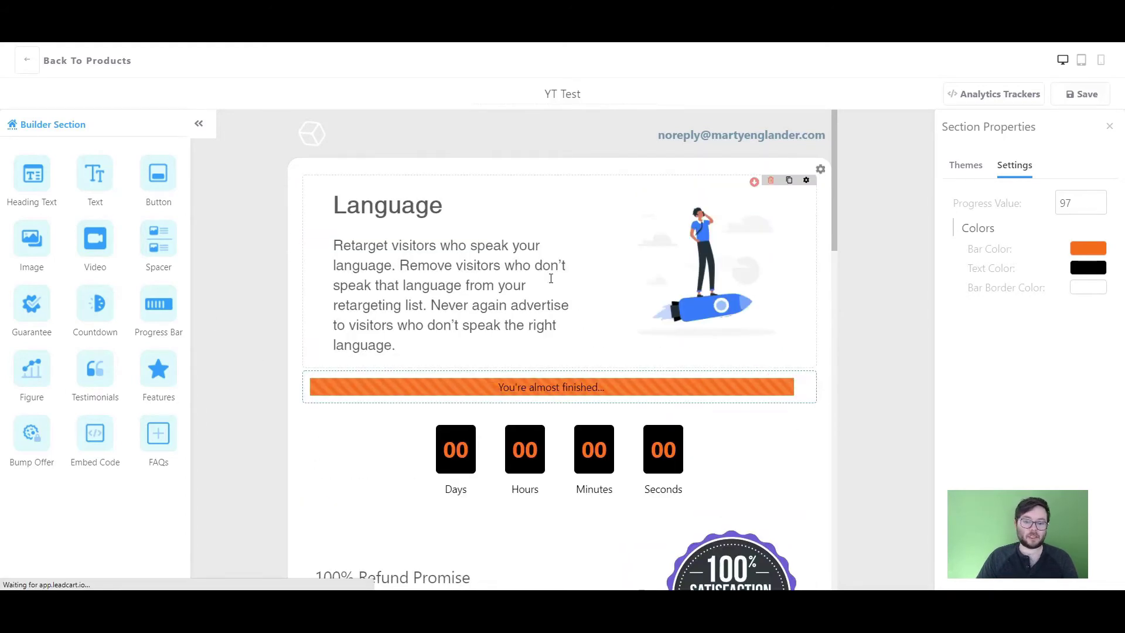
Replace the figure's placeholder image with Small Payments Big Profits.png from the Desktop
{"action": "mouse_move", "coordinate": [729, 269]}
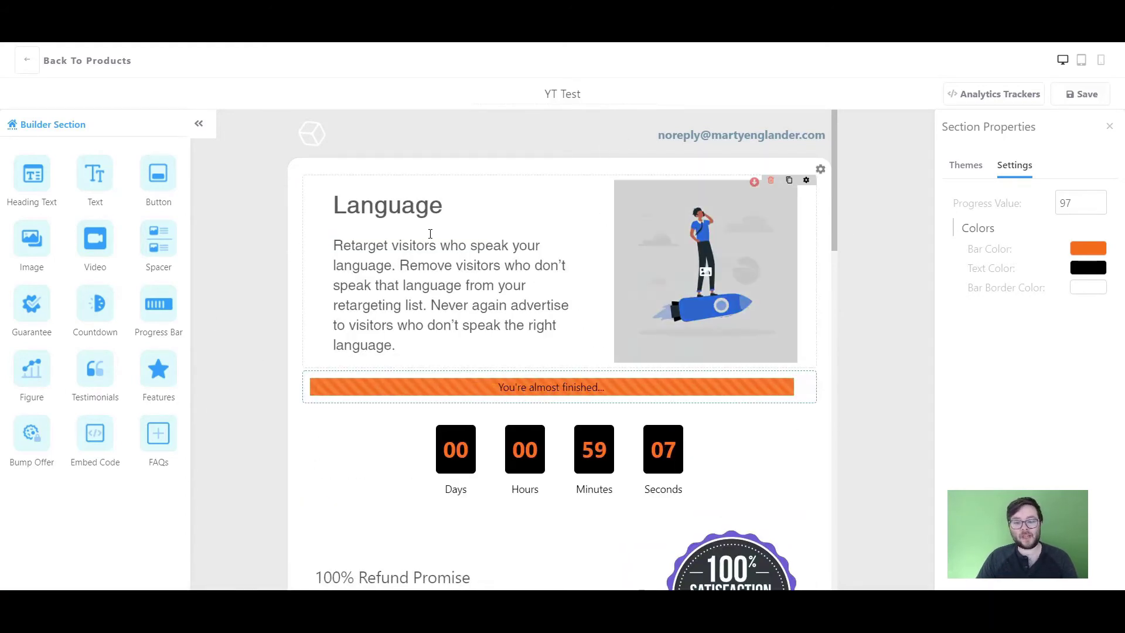
{"action": "left_click", "coordinate": [724, 282]}
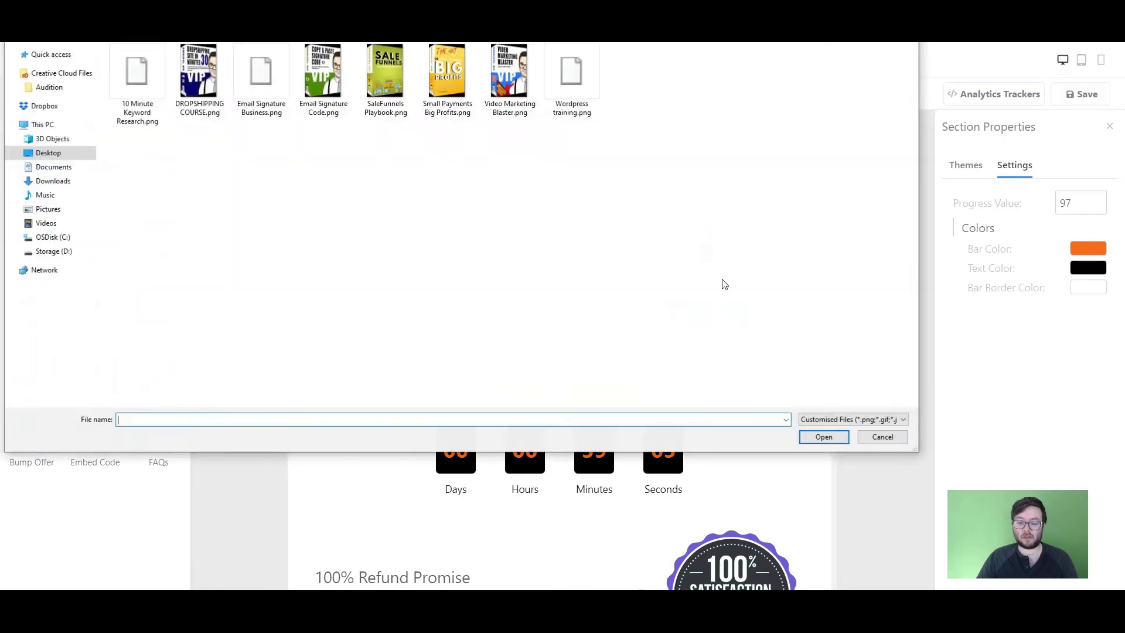
{"action": "left_click", "coordinate": [456, 106]}
{"action": "double_click", "coordinate": [456, 106]}
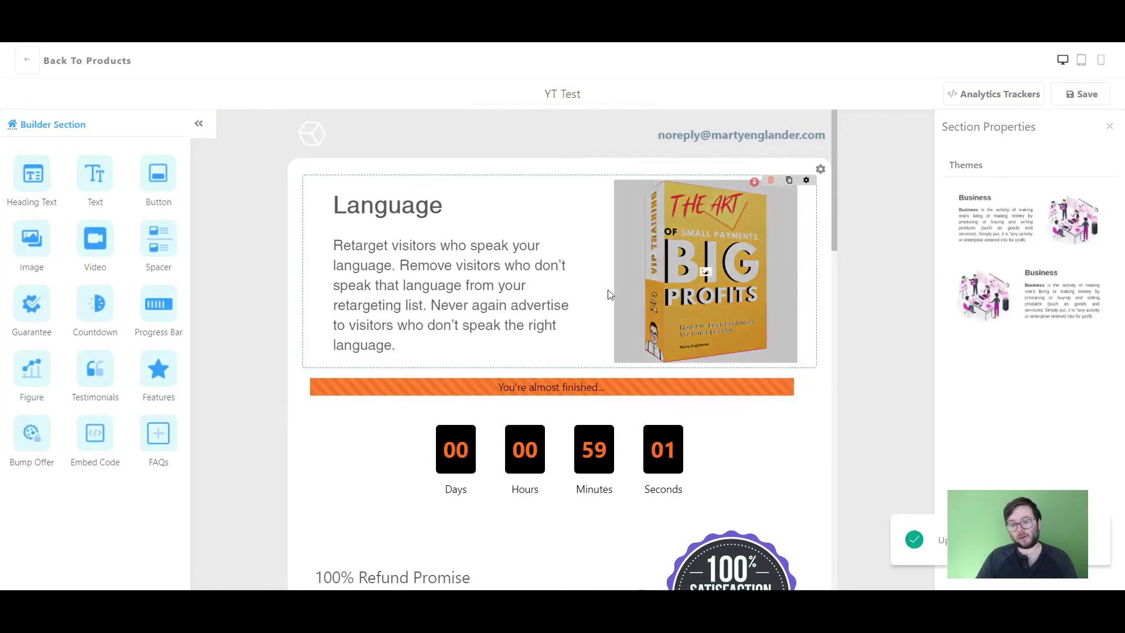
Change the figure's "Language" heading to "Act Today"
{"action": "double_click", "coordinate": [386, 205]}
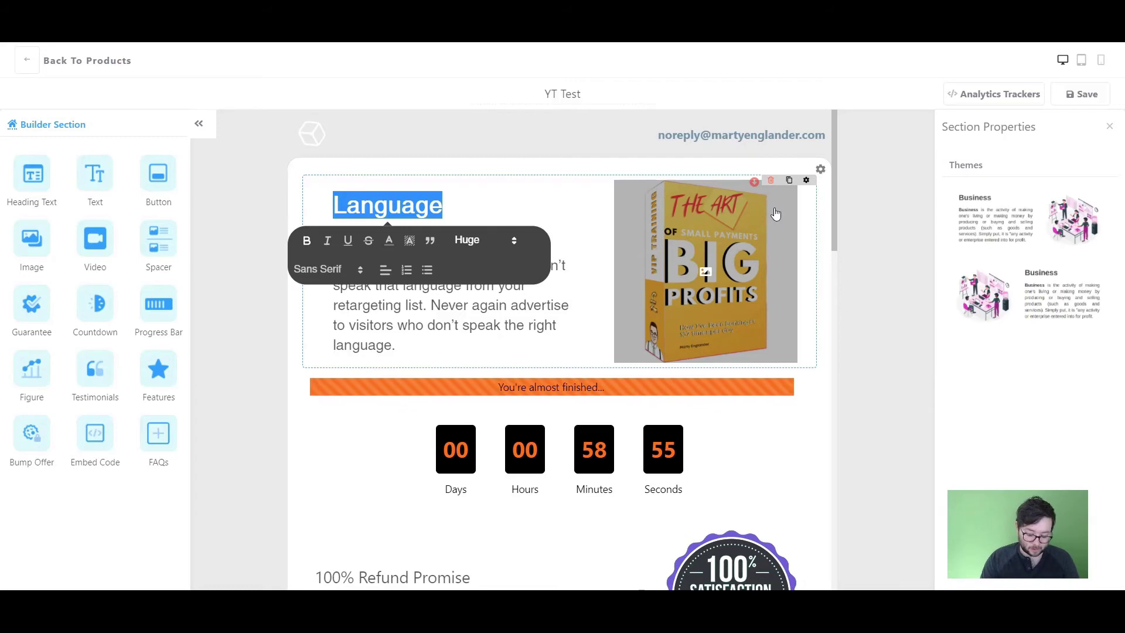
{"action": "type", "text": "Act Today"}
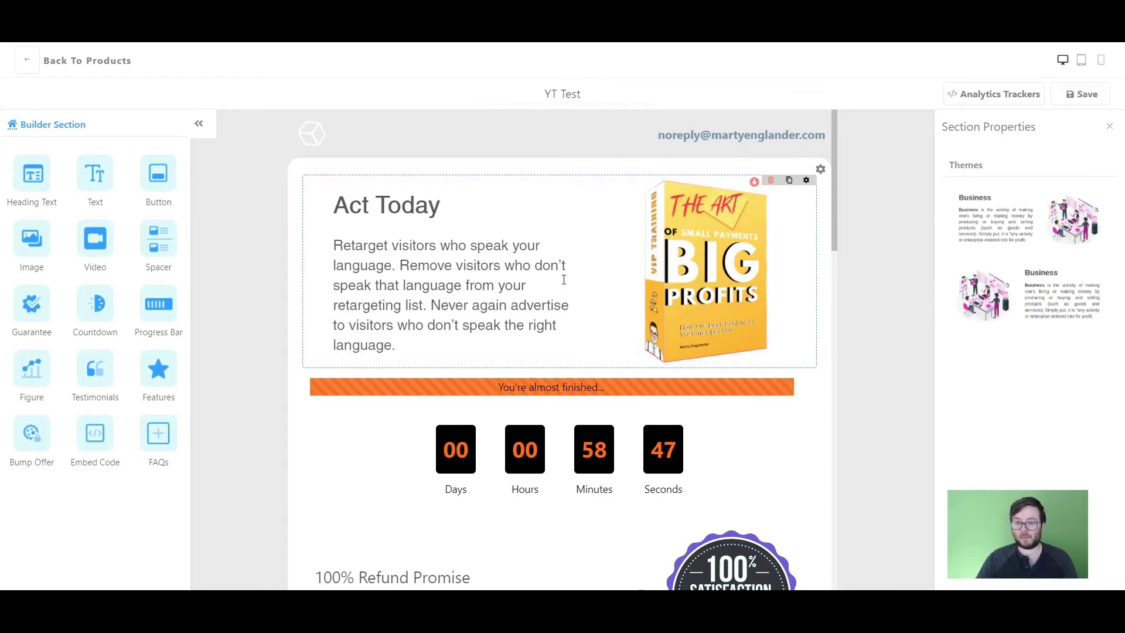
Try both layout themes on the Act Today figure, finishing with the image to the right of the text
{"action": "left_click", "coordinate": [806, 179]}
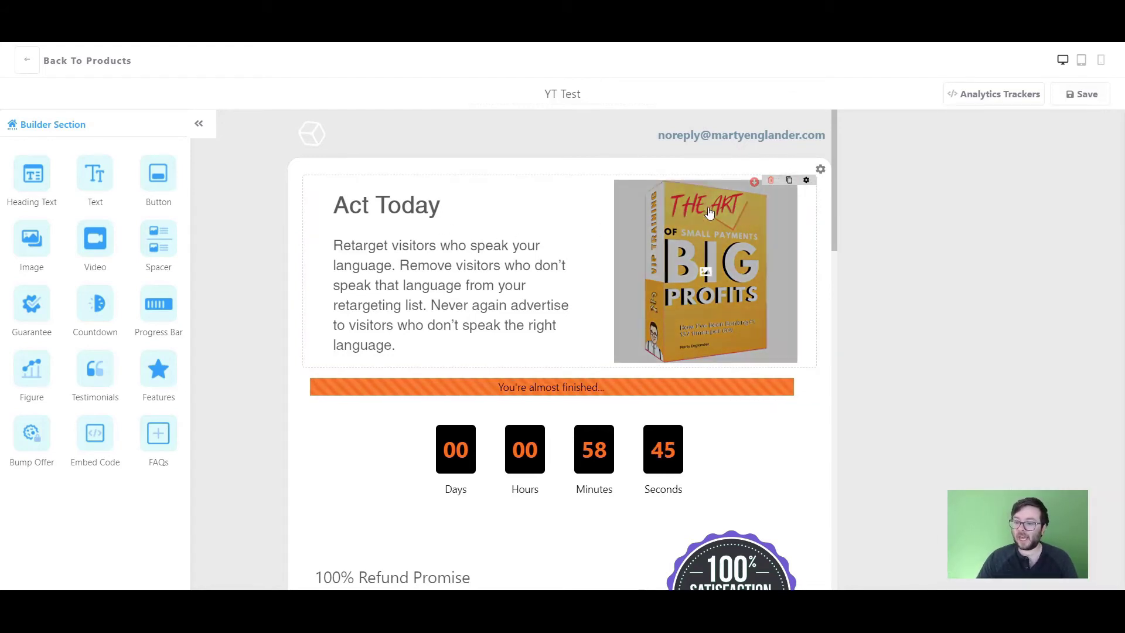
{"action": "left_click", "coordinate": [805, 179]}
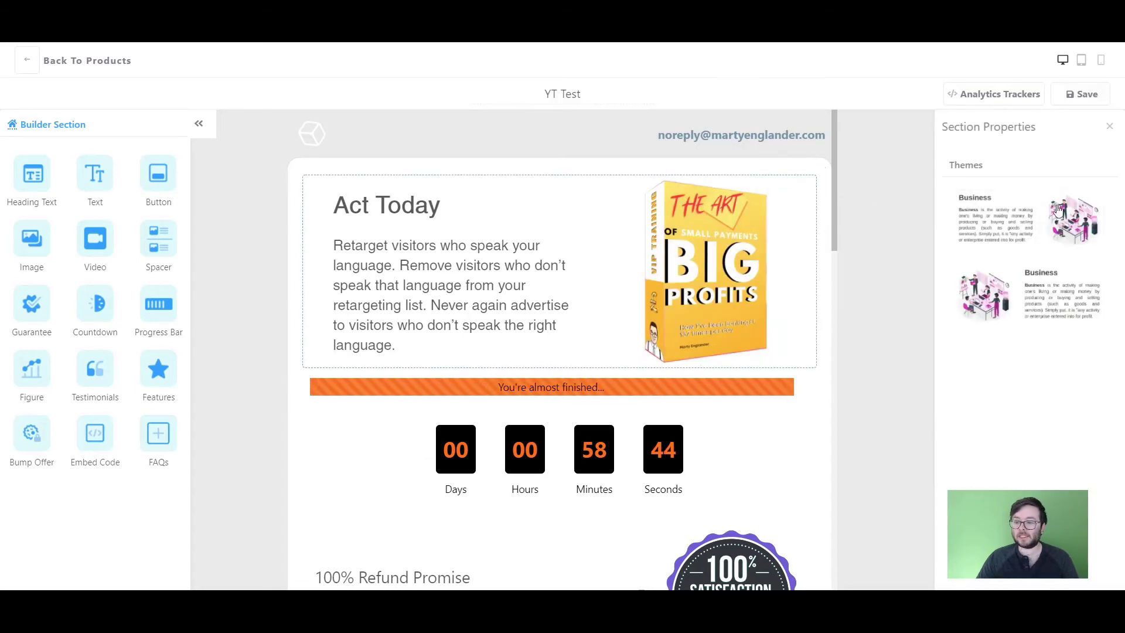
{"action": "left_click", "coordinate": [1059, 261]}
{"action": "left_click", "coordinate": [1056, 230]}
{"action": "left_click", "coordinate": [1053, 280]}
{"action": "left_click", "coordinate": [1046, 227]}
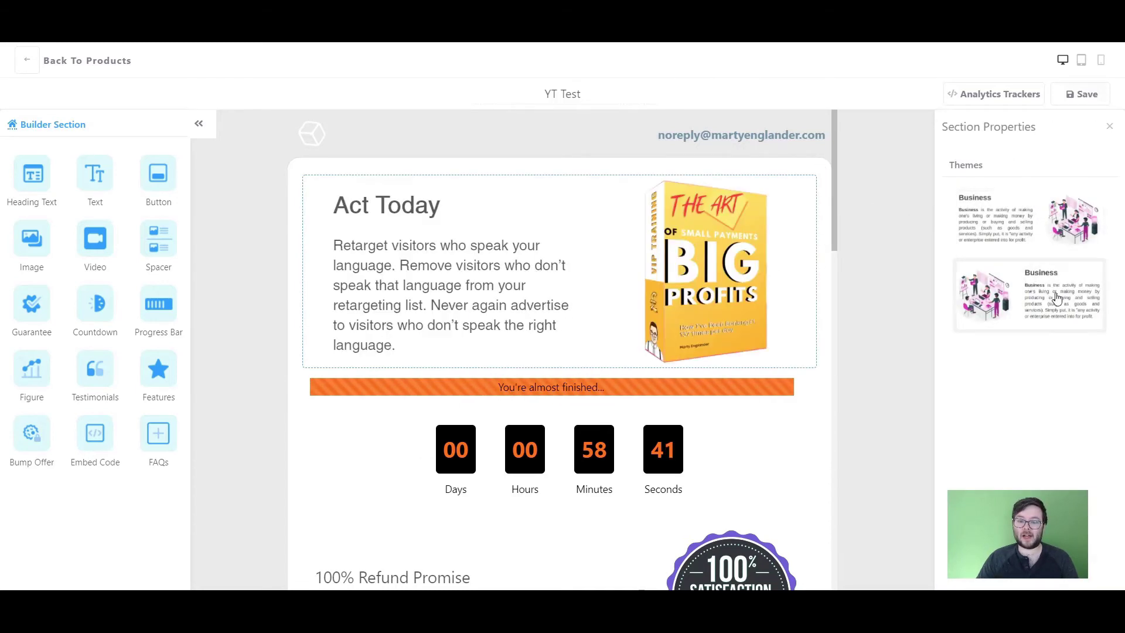
{"action": "left_click", "coordinate": [1055, 288]}
{"action": "left_click", "coordinate": [1053, 237]}
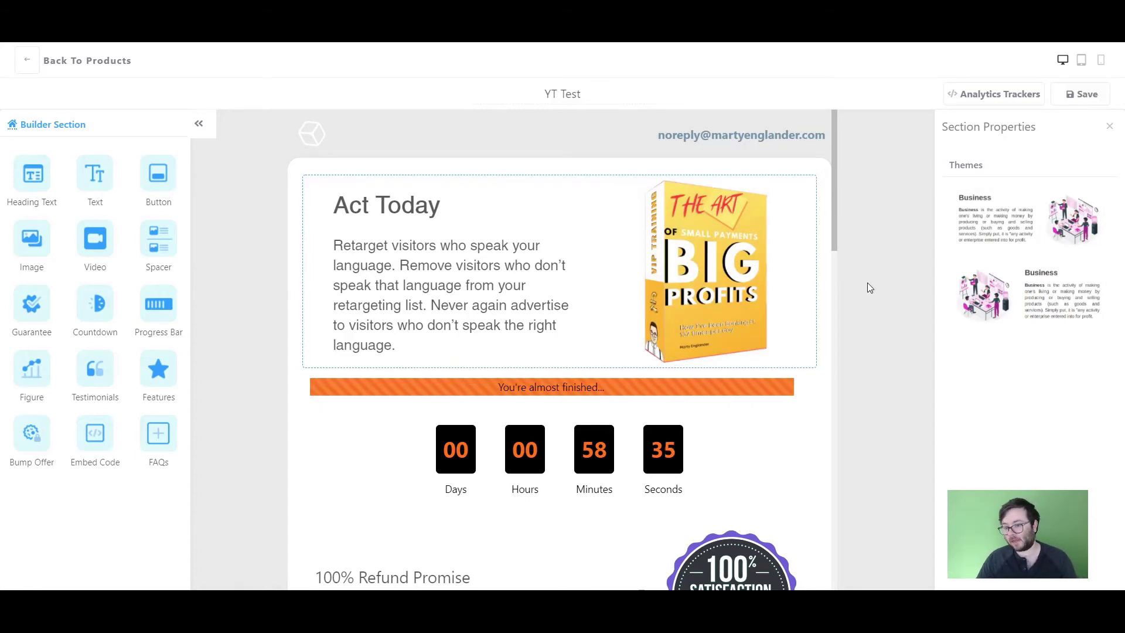
Add a Testimonials section above the Act Today figure and open its theme options
{"action": "left_click_drag", "start_coordinate": [94, 369], "coordinate": [505, 279]}
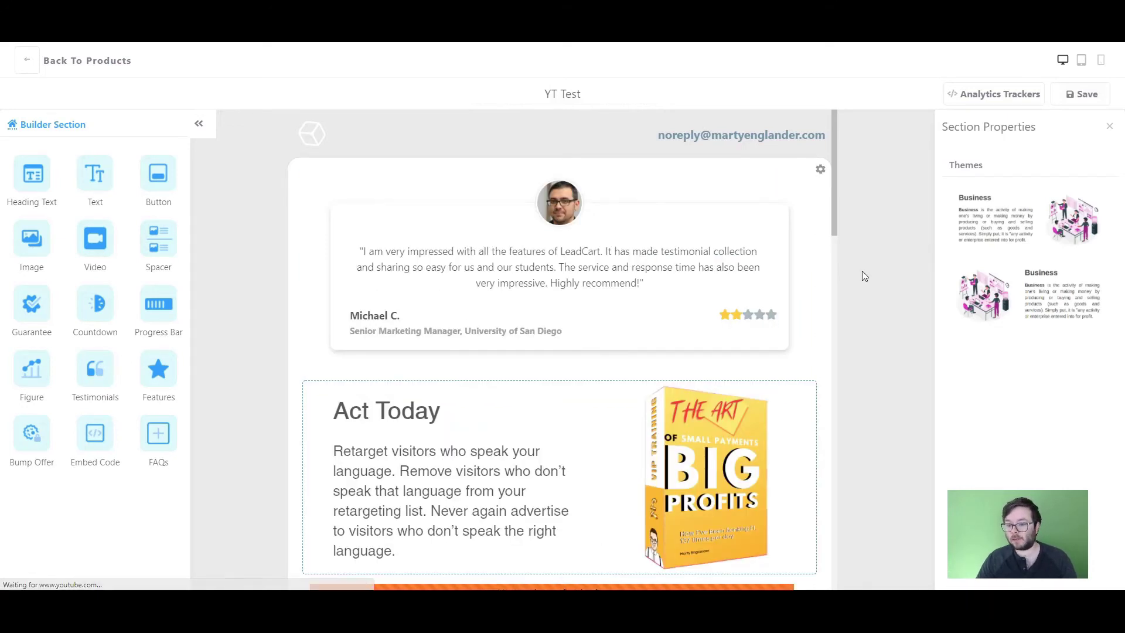
{"action": "left_click", "coordinate": [1109, 126]}
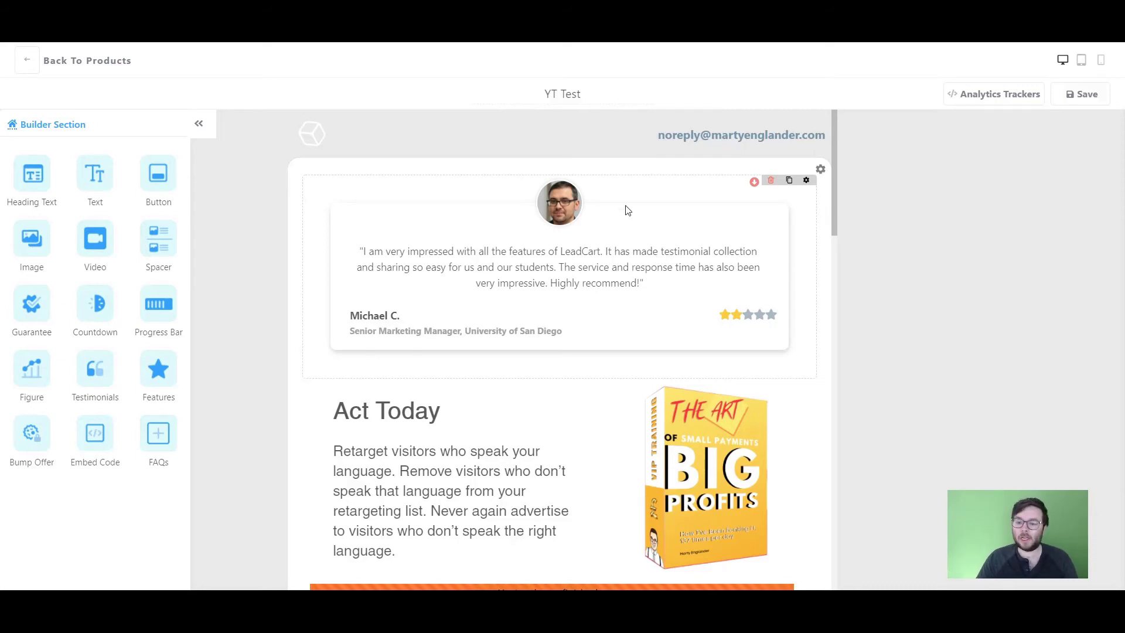
{"action": "left_click", "coordinate": [805, 181]}
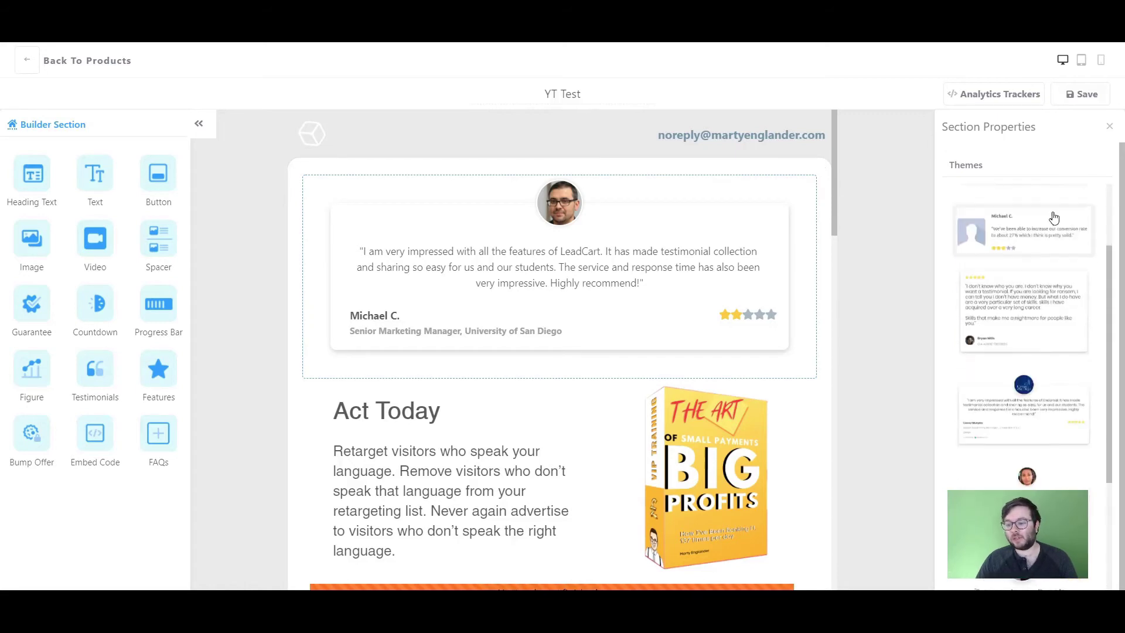
Try the available themes on the testimonial, finishing with the square photo to the left of the name and quote
{"action": "scroll", "coordinate": [1054, 218], "scroll_direction": "down", "scroll_amount": 3}
{"action": "left_click", "coordinate": [1045, 244]}
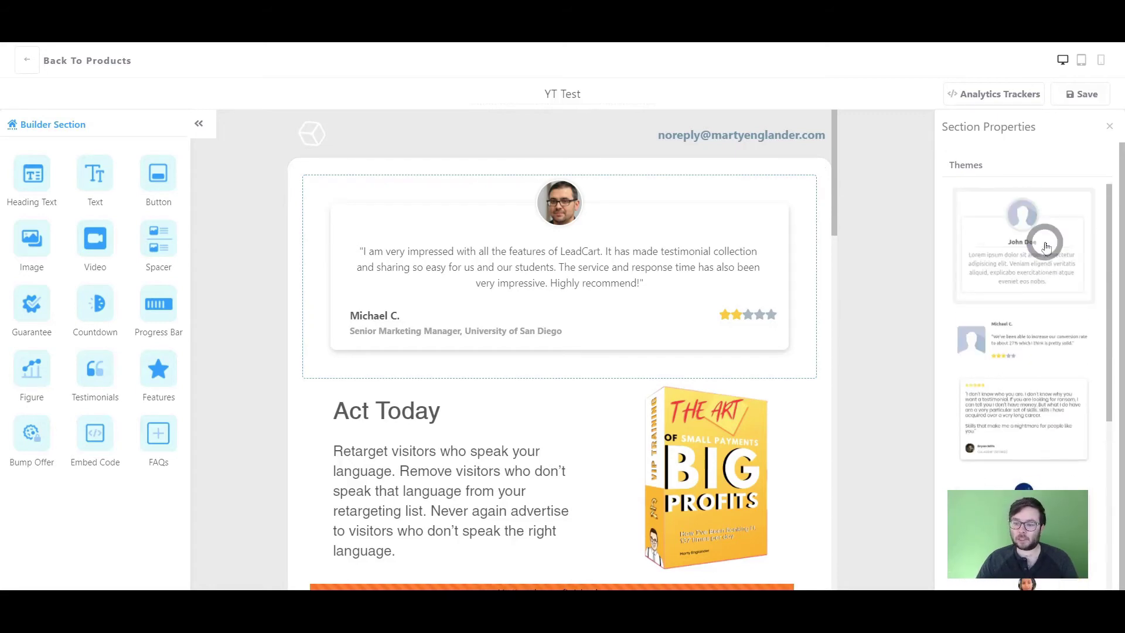
{"action": "left_click", "coordinate": [1002, 352]}
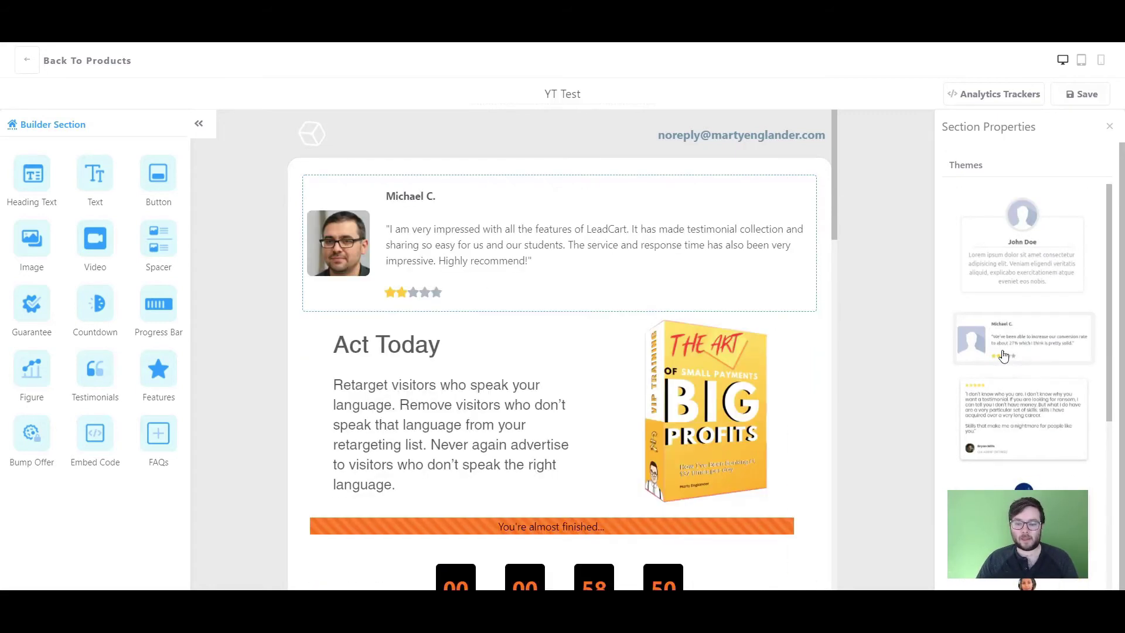
{"action": "scroll", "coordinate": [1005, 352], "scroll_direction": "down", "scroll_amount": 2}
{"action": "left_click", "coordinate": [1004, 283]}
{"action": "scroll", "coordinate": [1018, 275], "scroll_direction": "down", "scroll_amount": 3}
{"action": "left_click", "coordinate": [1022, 233]}
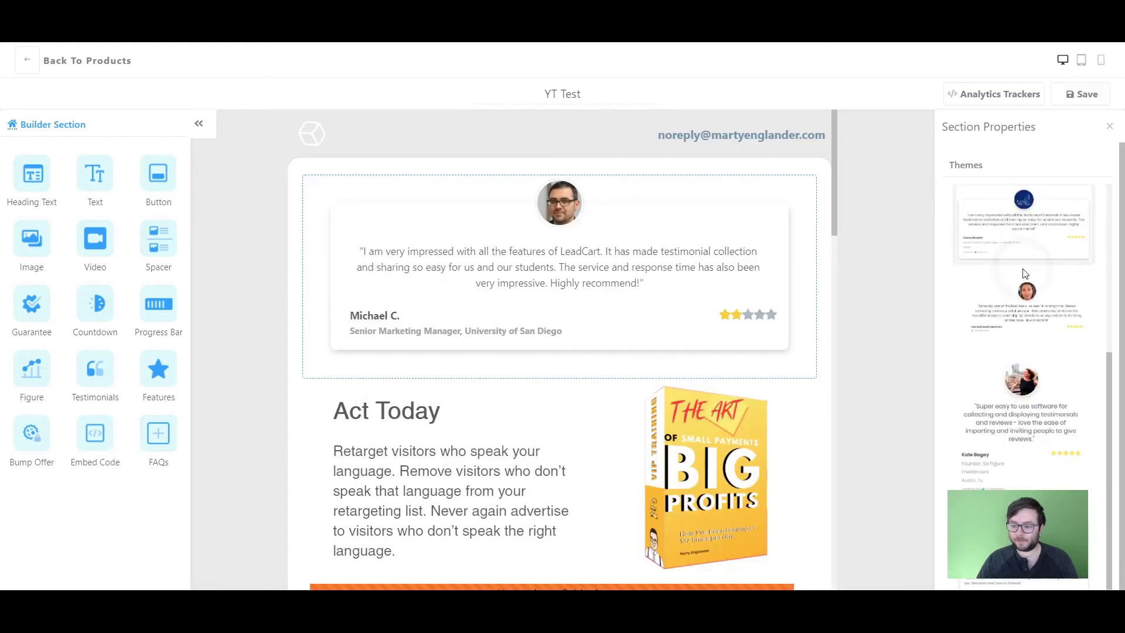
{"action": "left_click", "coordinate": [1025, 321]}
{"action": "left_click", "coordinate": [1032, 398]}
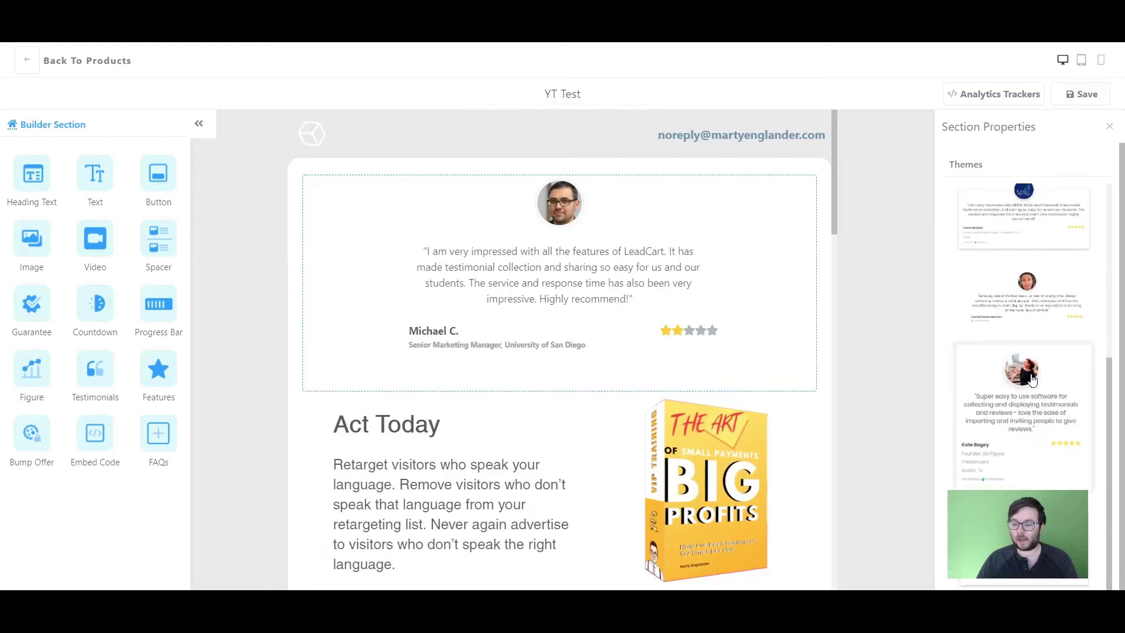
{"action": "left_click", "coordinate": [1019, 516]}
{"action": "scroll", "coordinate": [1025, 469], "scroll_direction": "up", "scroll_amount": 2}
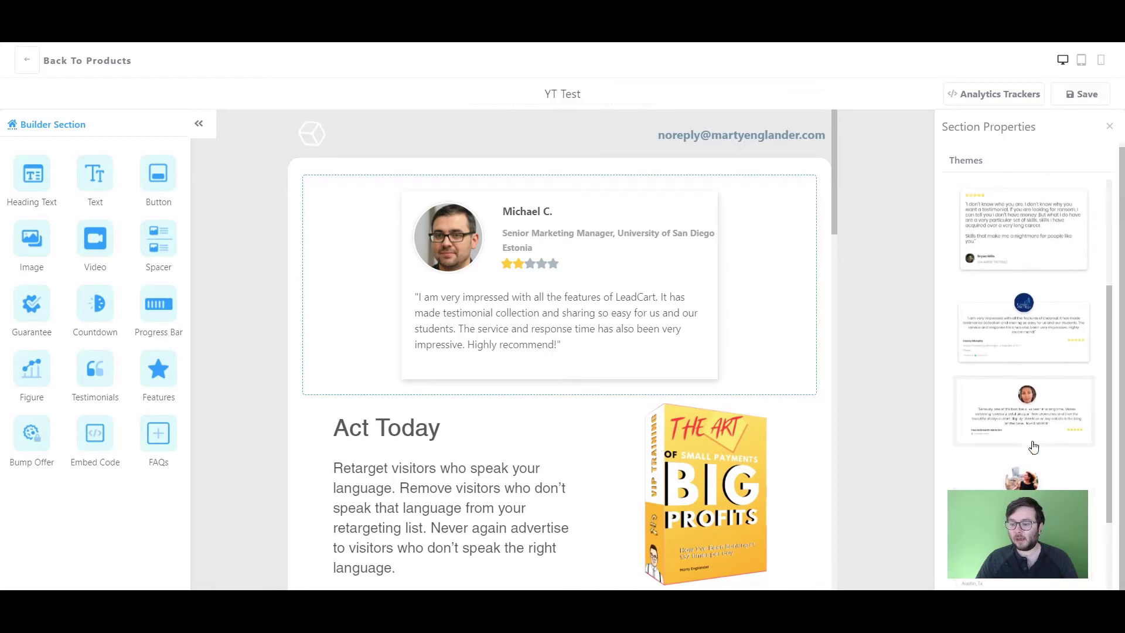
{"action": "left_click", "coordinate": [1028, 442]}
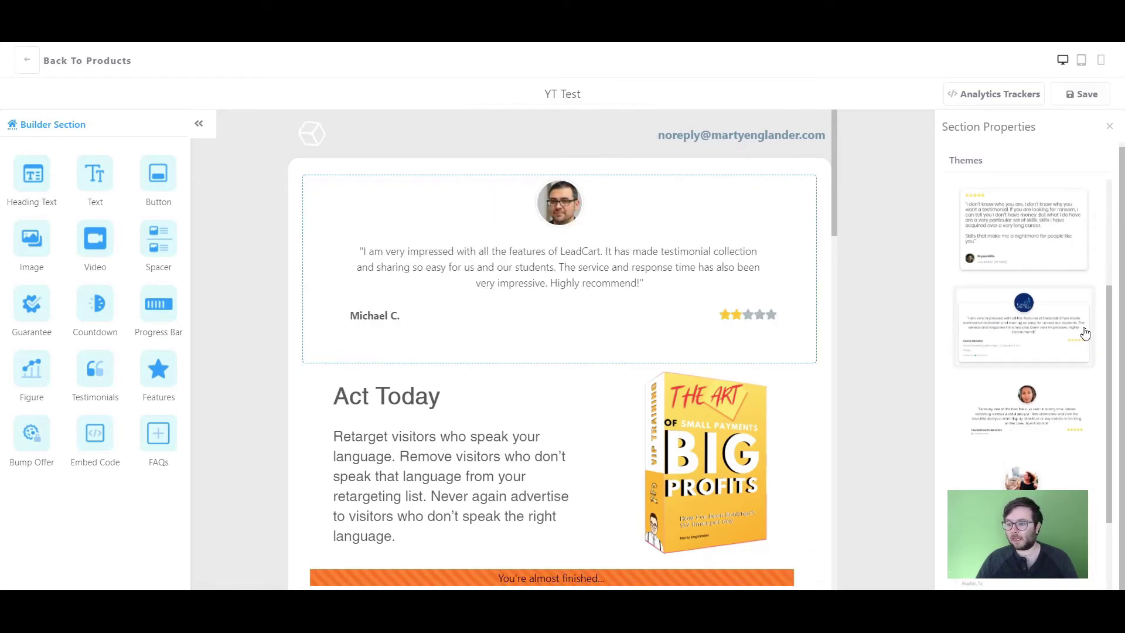
{"action": "scroll", "coordinate": [1082, 322], "scroll_direction": "up", "scroll_amount": 3}
{"action": "left_click", "coordinate": [999, 325]}
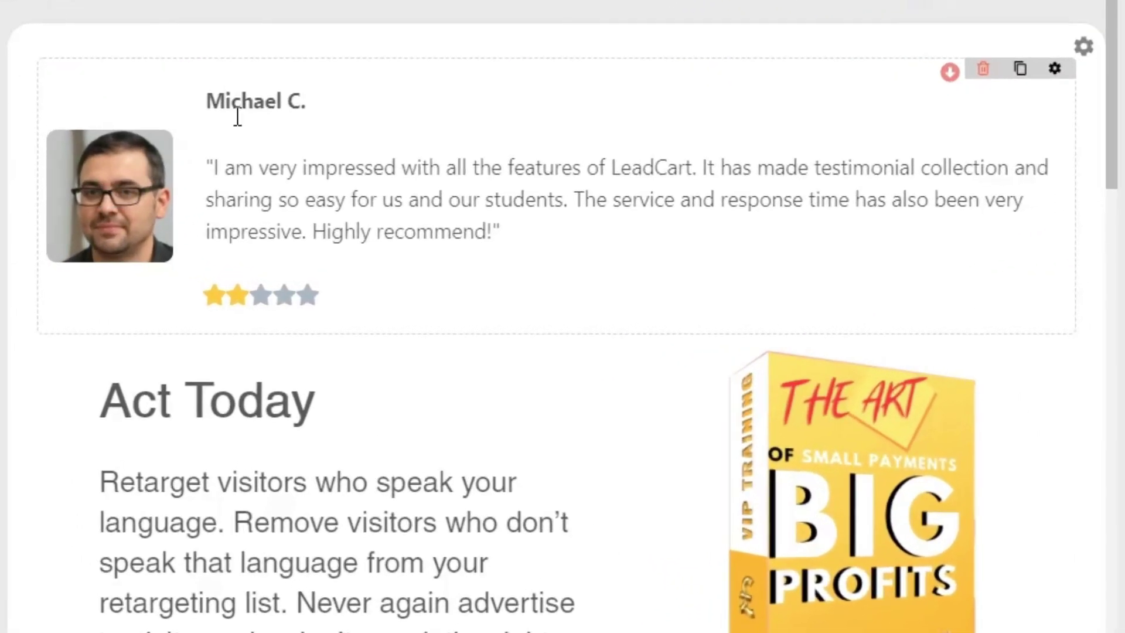
Replace the reviewer's name in the testimonial and select its quote text
{"action": "triple_click", "coordinate": [237, 116]}
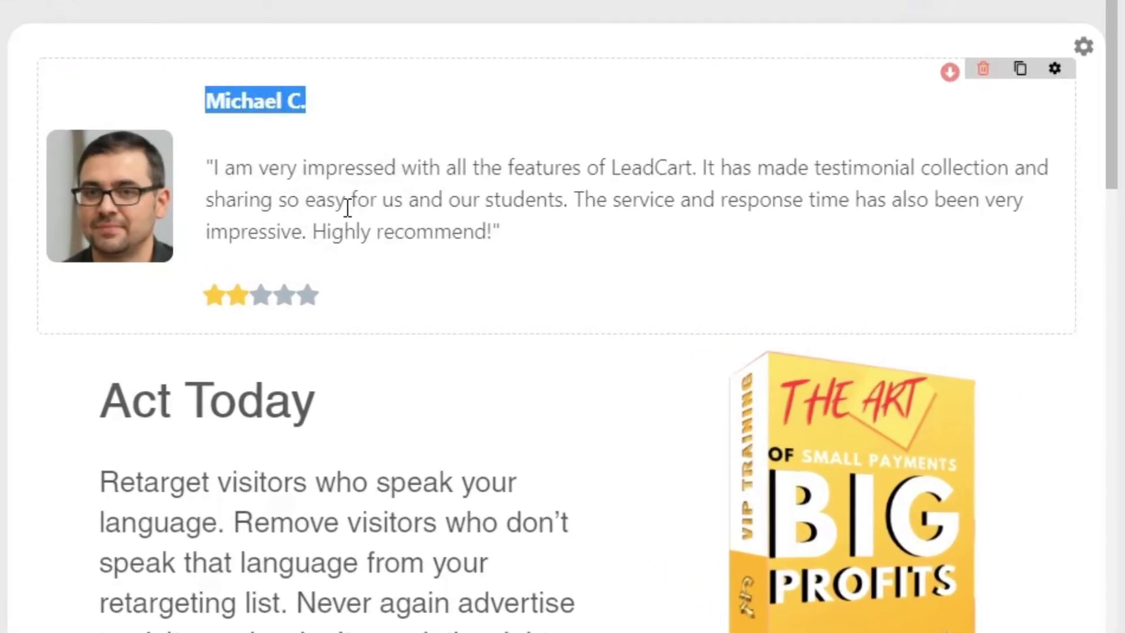
{"action": "type", "text": "Marty E."}
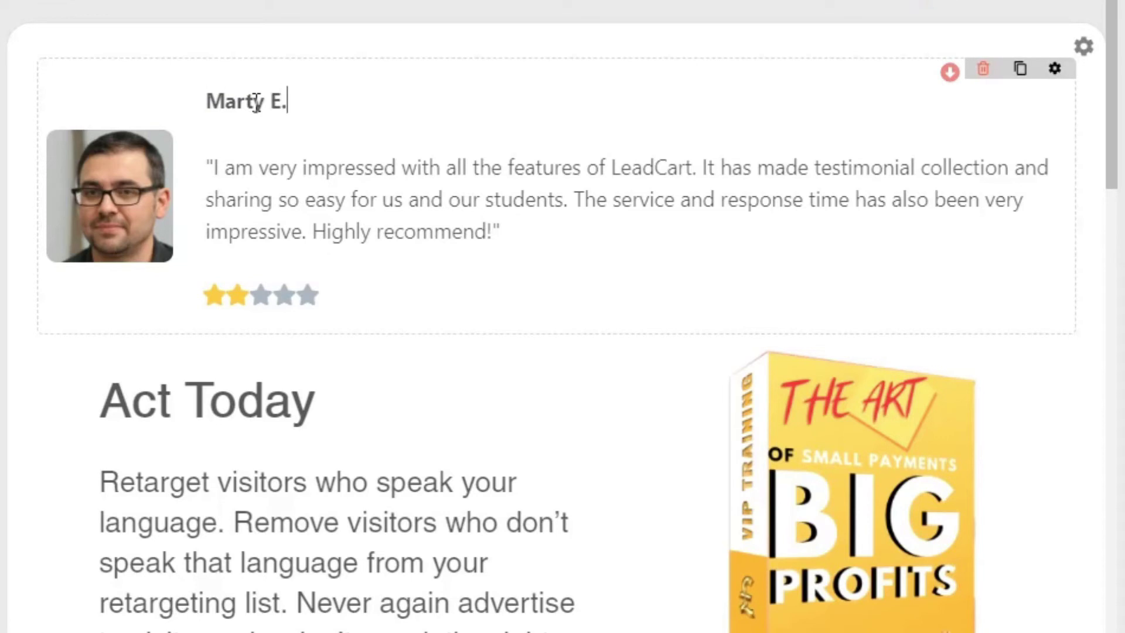
{"action": "triple_click", "coordinate": [326, 170]}
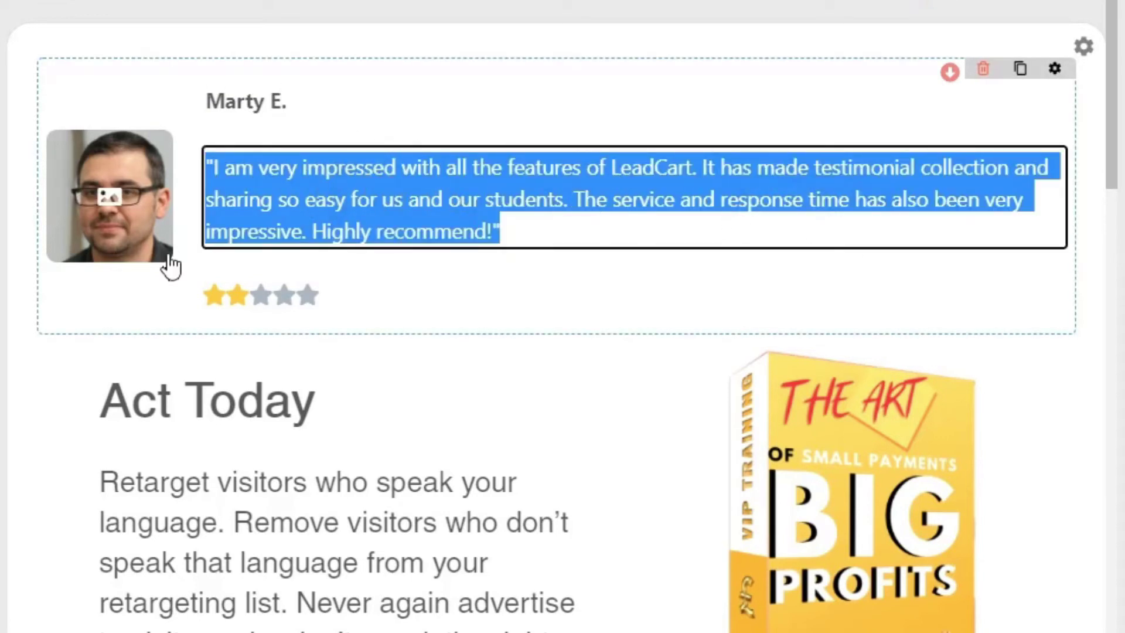
Try different star ratings on the testimonial, finishing with four stars
{"action": "left_click", "coordinate": [293, 291]}
{"action": "left_click", "coordinate": [307, 295]}
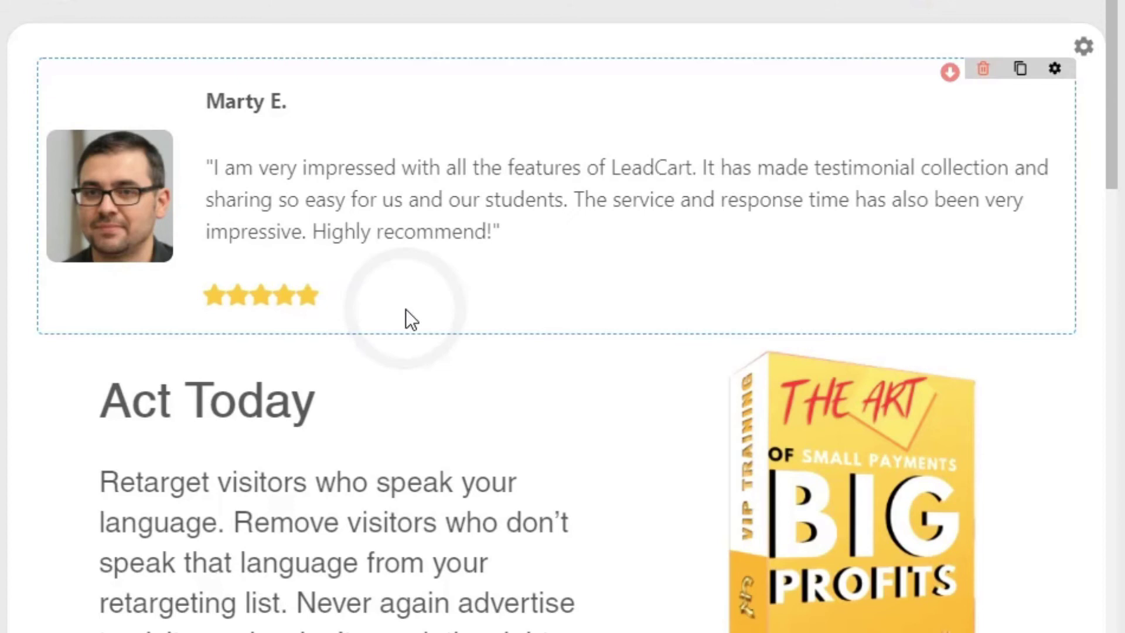
{"action": "left_click", "coordinate": [263, 300]}
{"action": "left_click", "coordinate": [286, 300]}
{"action": "left_click", "coordinate": [313, 298]}
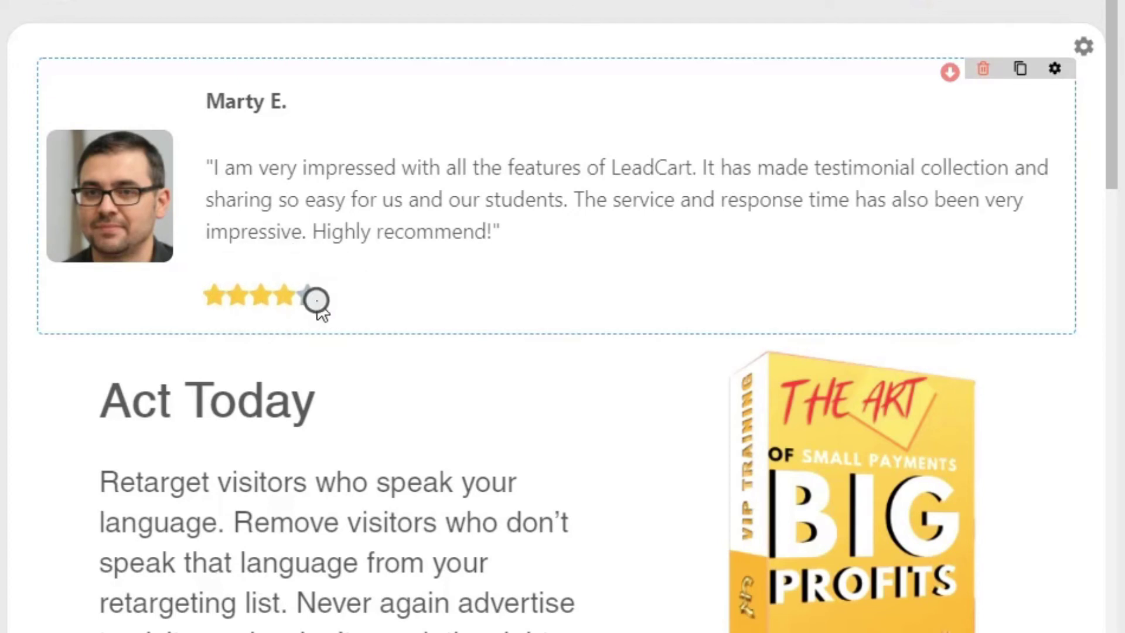
{"action": "left_click", "coordinate": [284, 299]}
{"action": "left_click", "coordinate": [235, 298]}
{"action": "left_click", "coordinate": [268, 300]}
{"action": "left_click", "coordinate": [293, 300]}
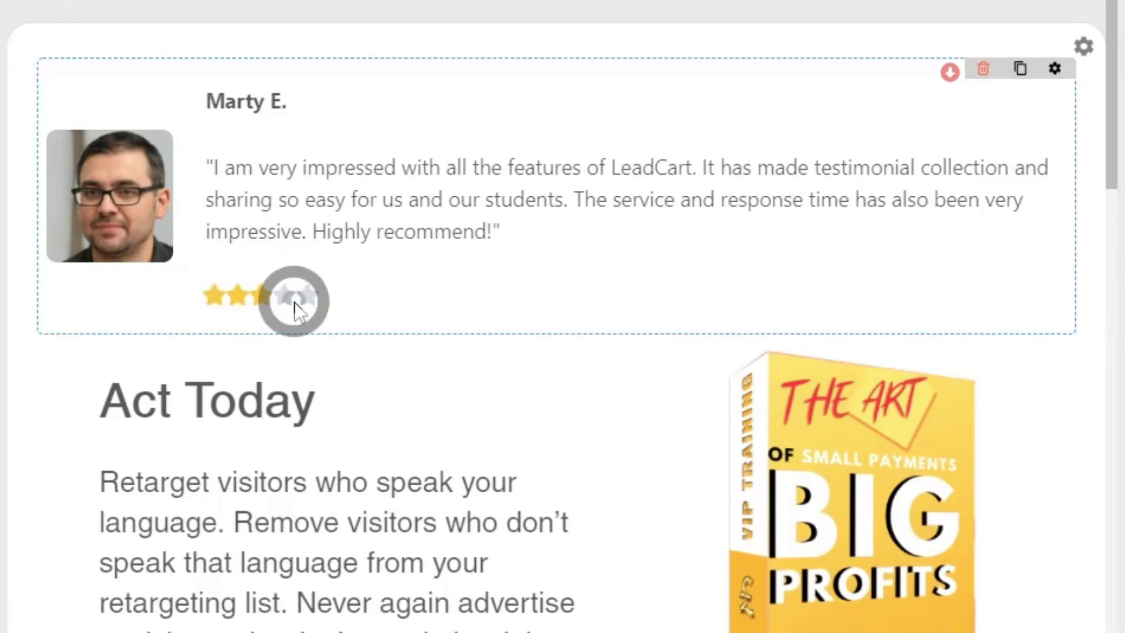
{"action": "left_click", "coordinate": [333, 301]}
{"action": "left_click", "coordinate": [314, 296]}
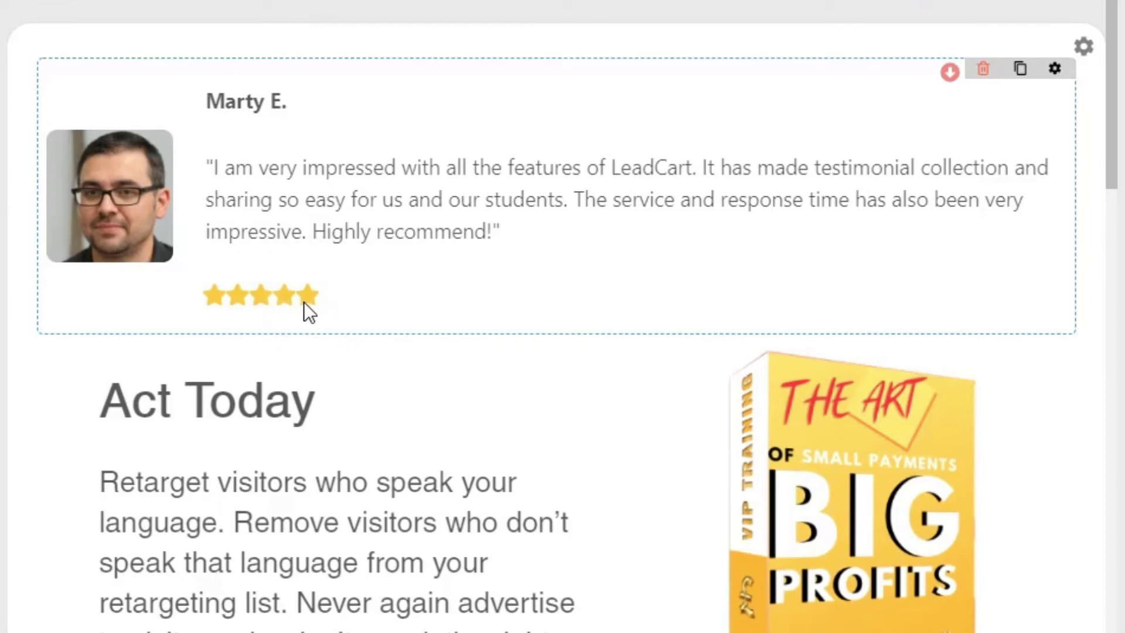
{"action": "left_click", "coordinate": [303, 301]}
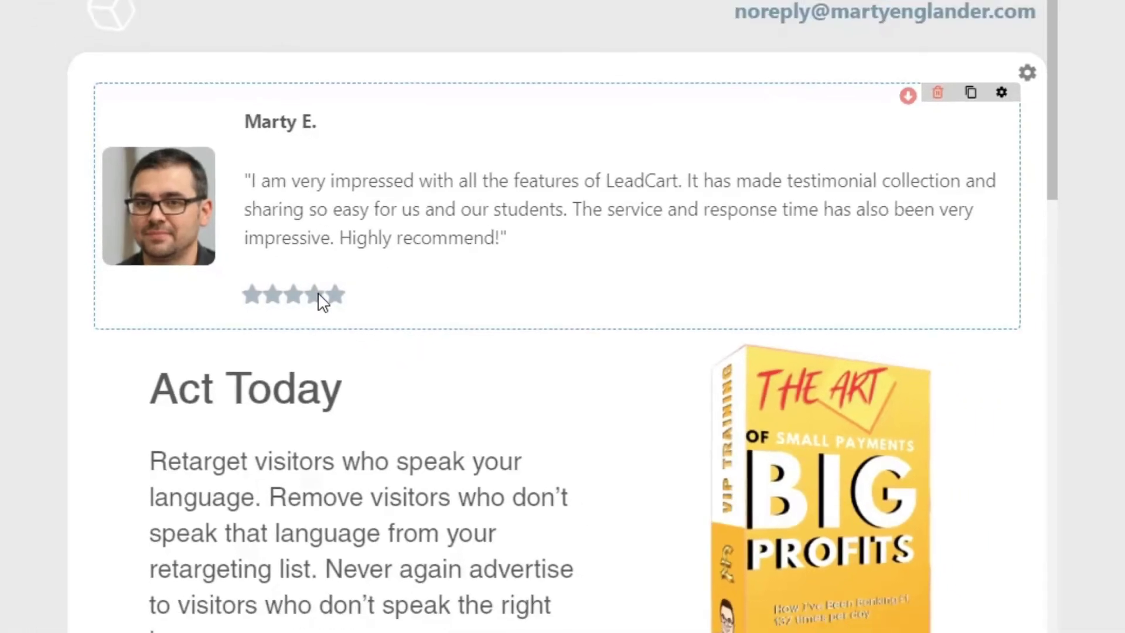
{"action": "left_click", "coordinate": [316, 297]}
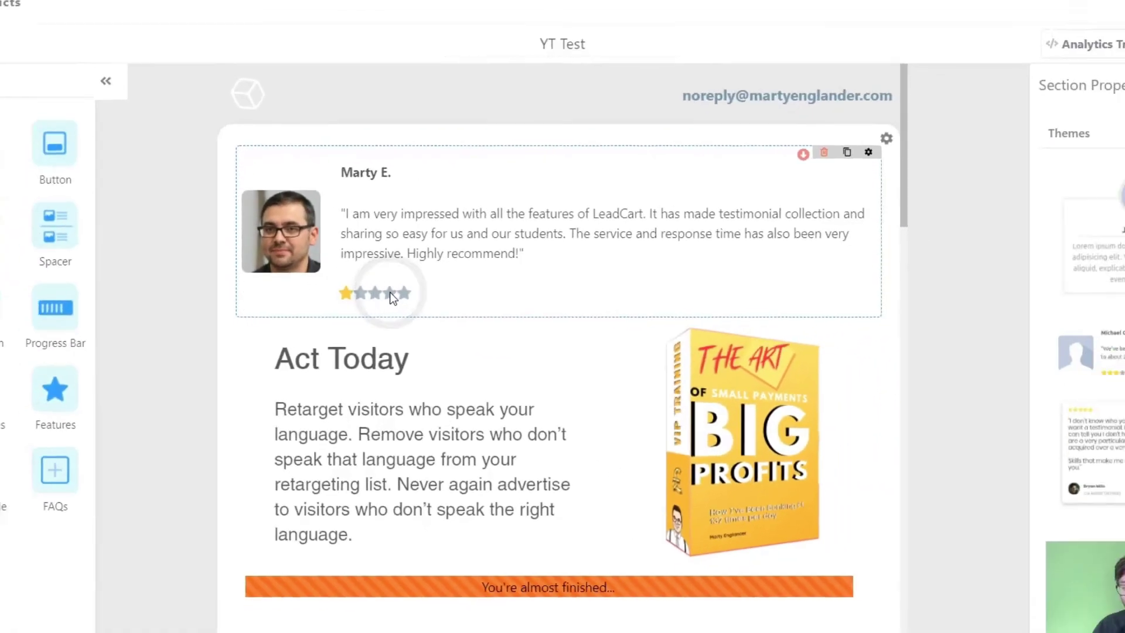
{"action": "left_click", "coordinate": [320, 296]}
{"action": "left_click", "coordinate": [314, 299]}
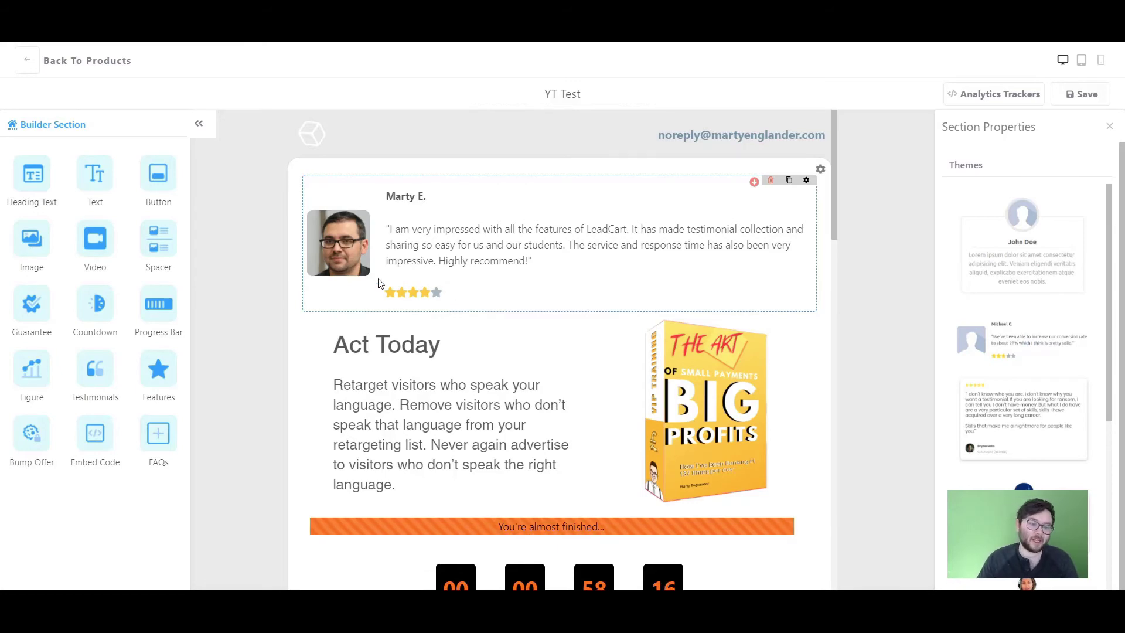
Try to replace the testimonial's photo with Email Signature Code.png from the Desktop and close the section properties
{"action": "left_click", "coordinate": [322, 252]}
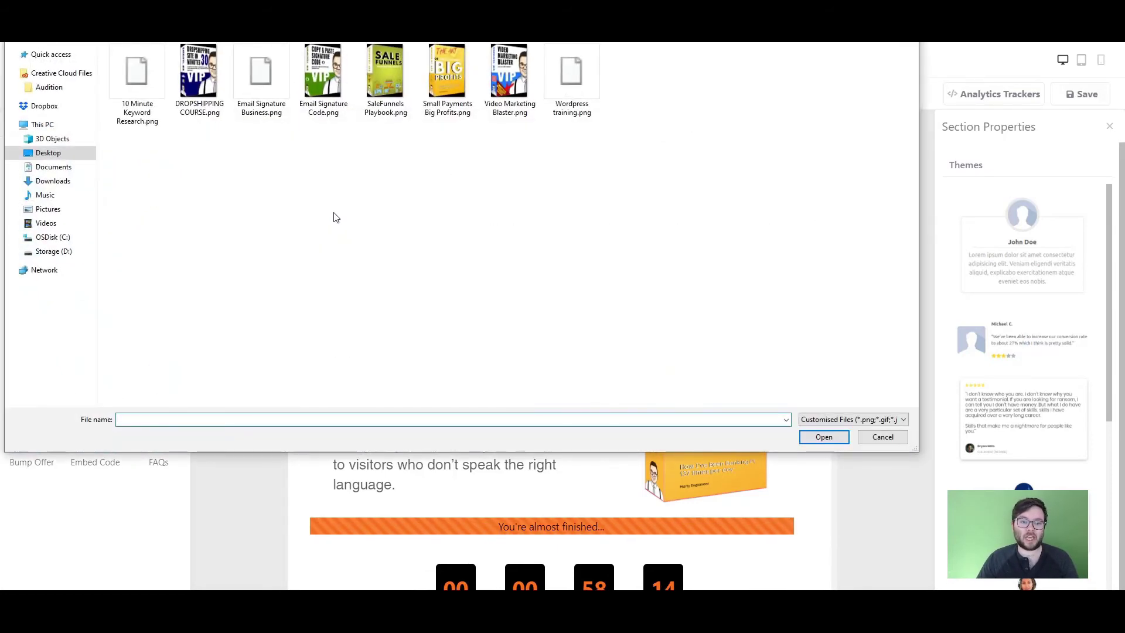
{"action": "double_click", "coordinate": [324, 70]}
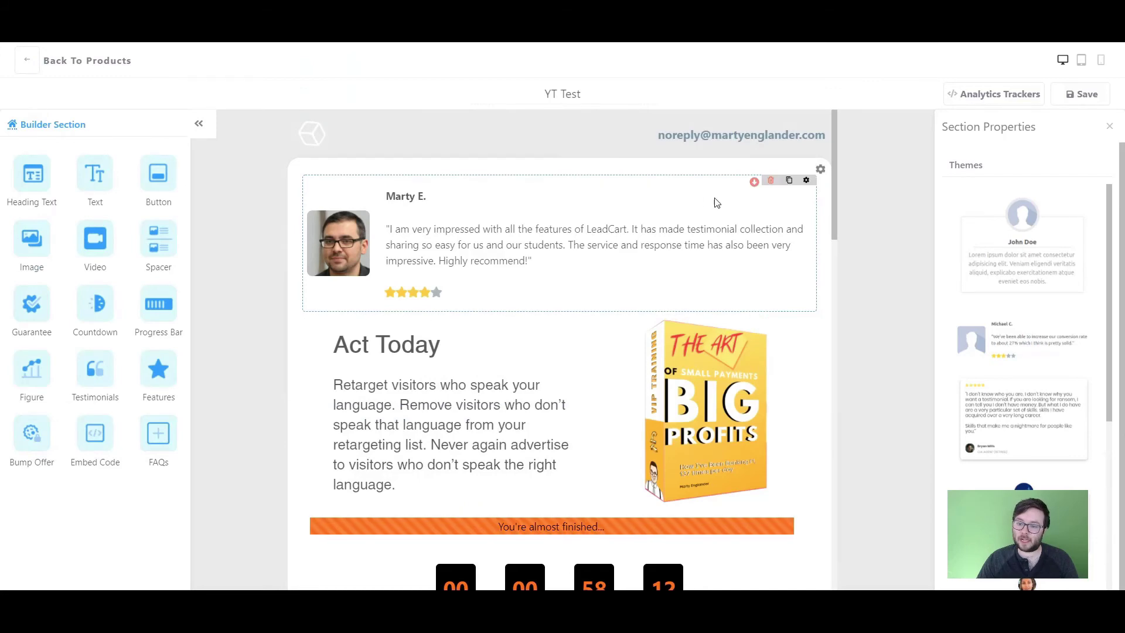
{"action": "scroll", "coordinate": [802, 392], "scroll_direction": "down", "scroll_amount": 2}
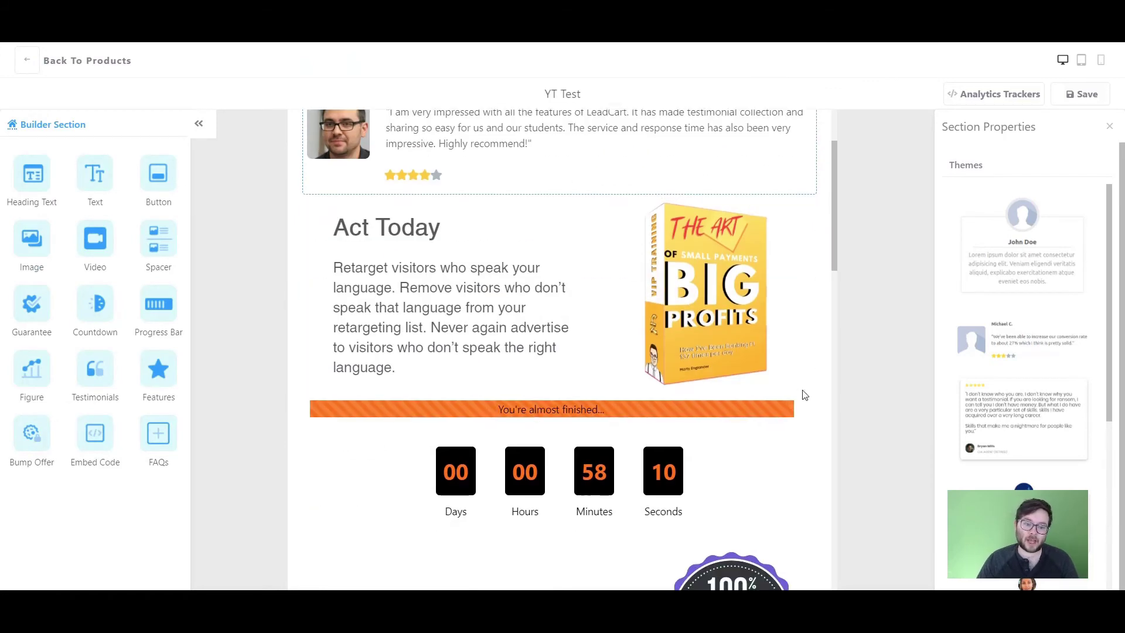
{"action": "scroll", "coordinate": [801, 392], "scroll_direction": "up", "scroll_amount": 2}
{"action": "left_click", "coordinate": [1109, 126]}
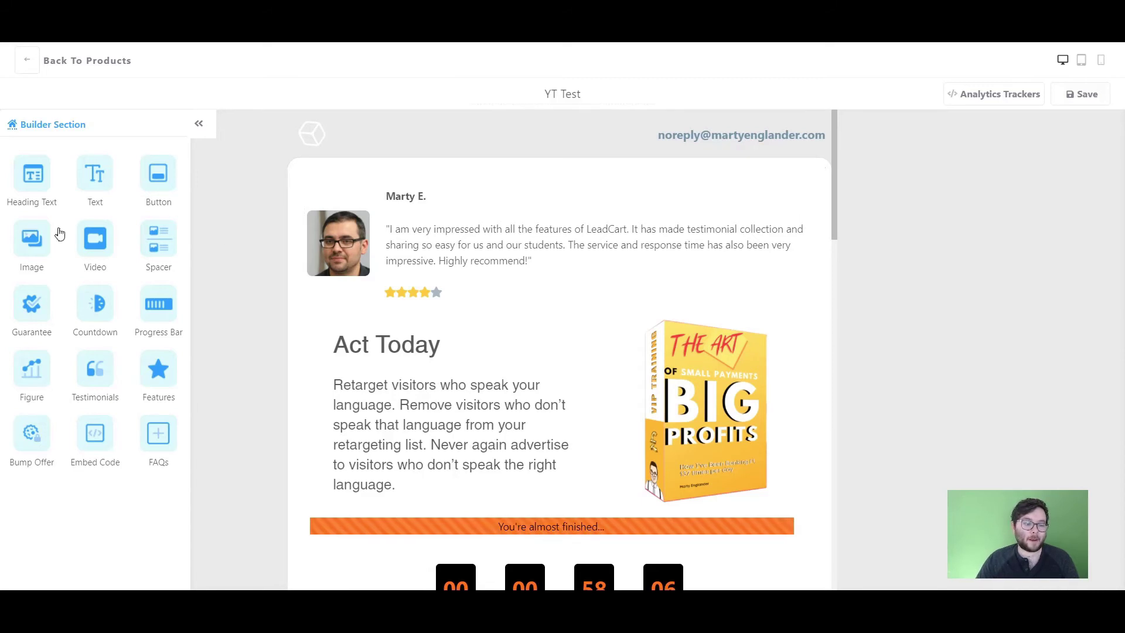
Add a Features section above the testimonial and change its first feature to "Automate Profits"
{"action": "left_click_drag", "start_coordinate": [168, 372], "coordinate": [572, 284]}
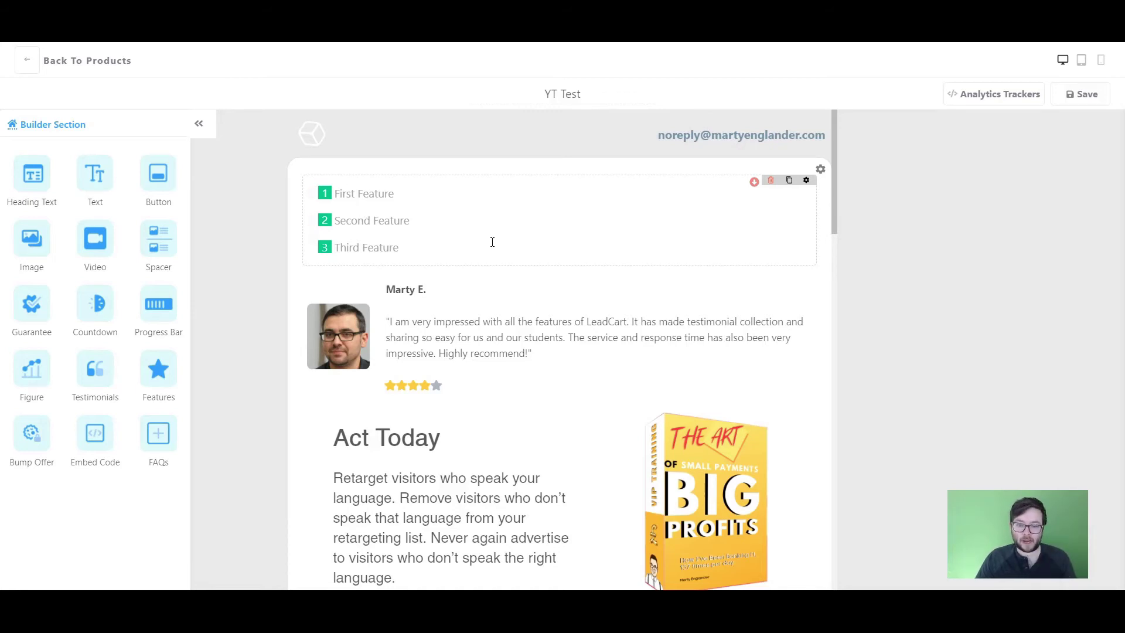
{"action": "left_click", "coordinate": [369, 196]}
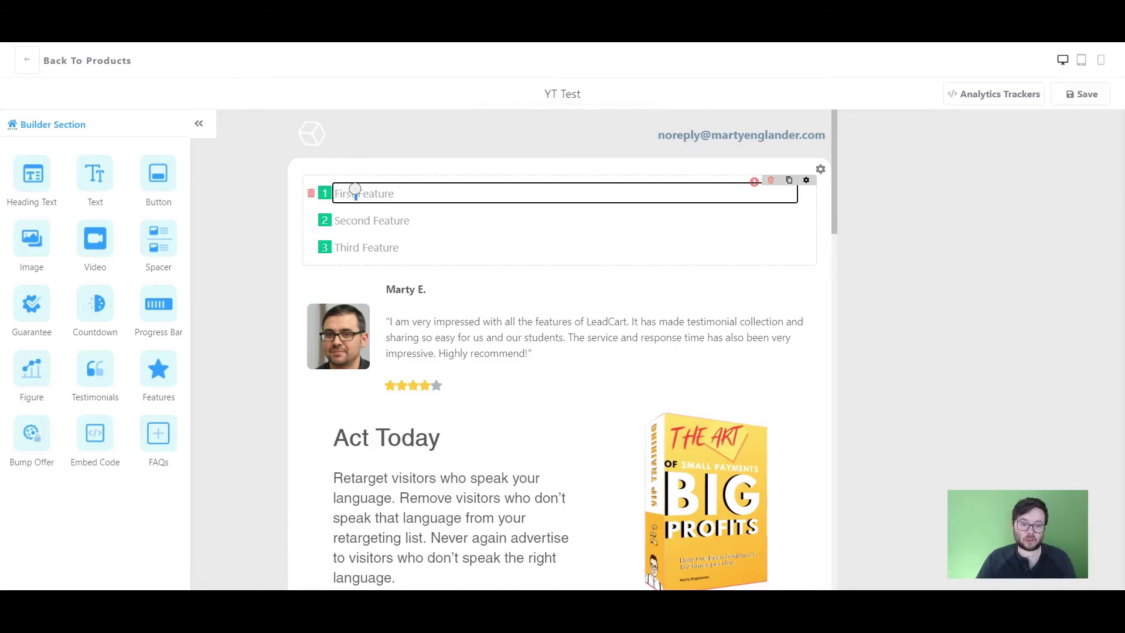
{"action": "triple_click", "coordinate": [368, 197]}
{"action": "triple_click", "coordinate": [362, 197]}
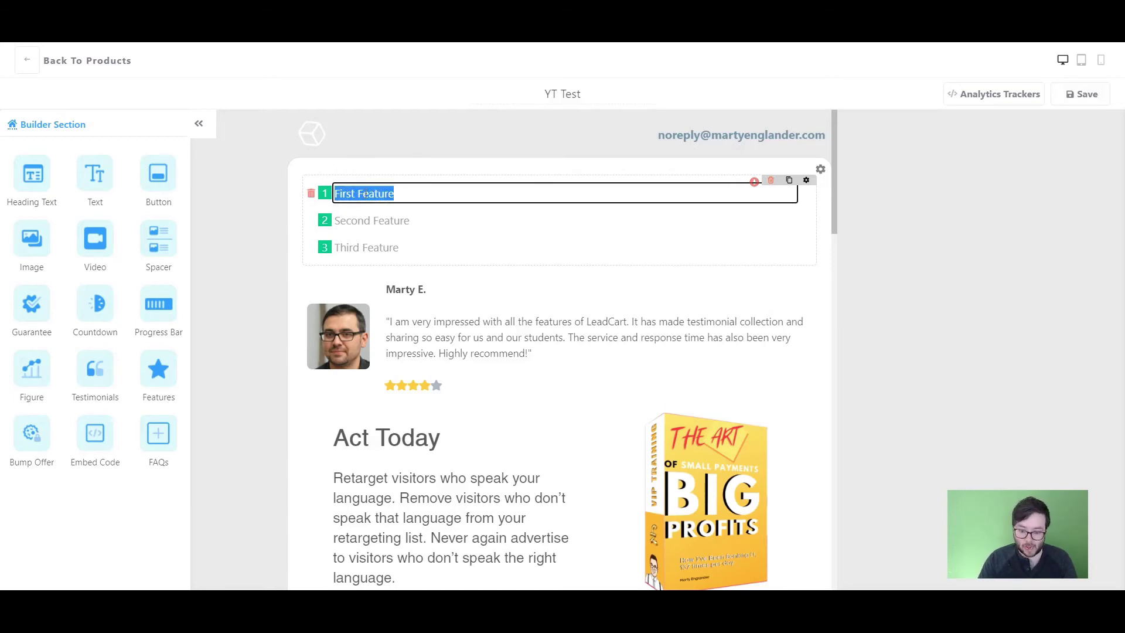
{"action": "type", "text": "Automate Profits"}
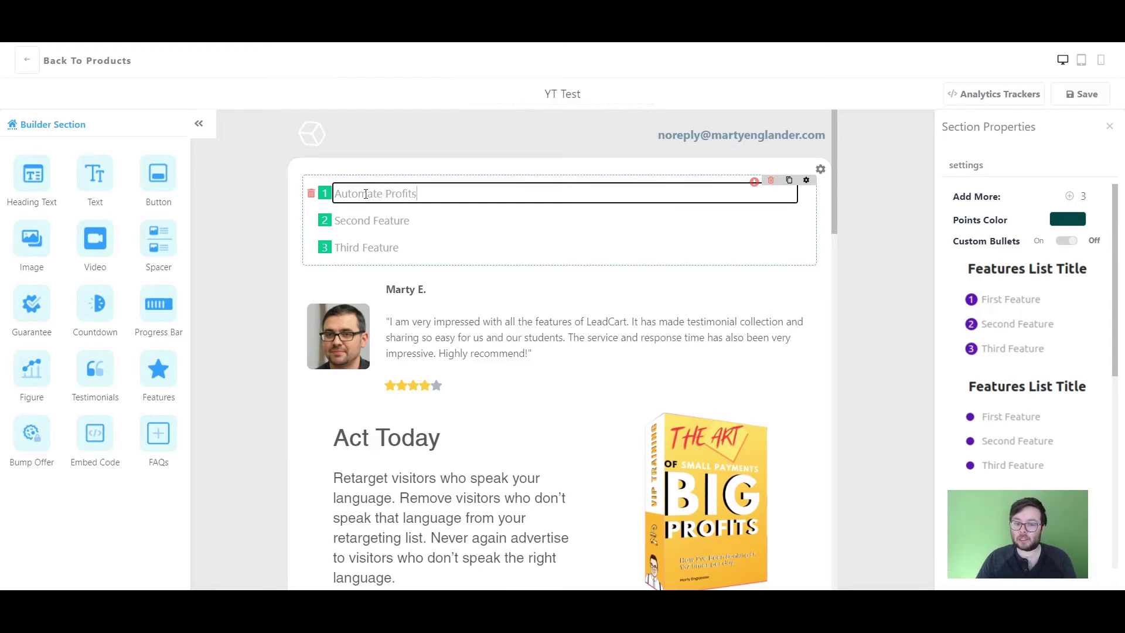
Open the Features section's settings and try its bullet themes, finishing with numbered circles
{"action": "left_click", "coordinate": [807, 183]}
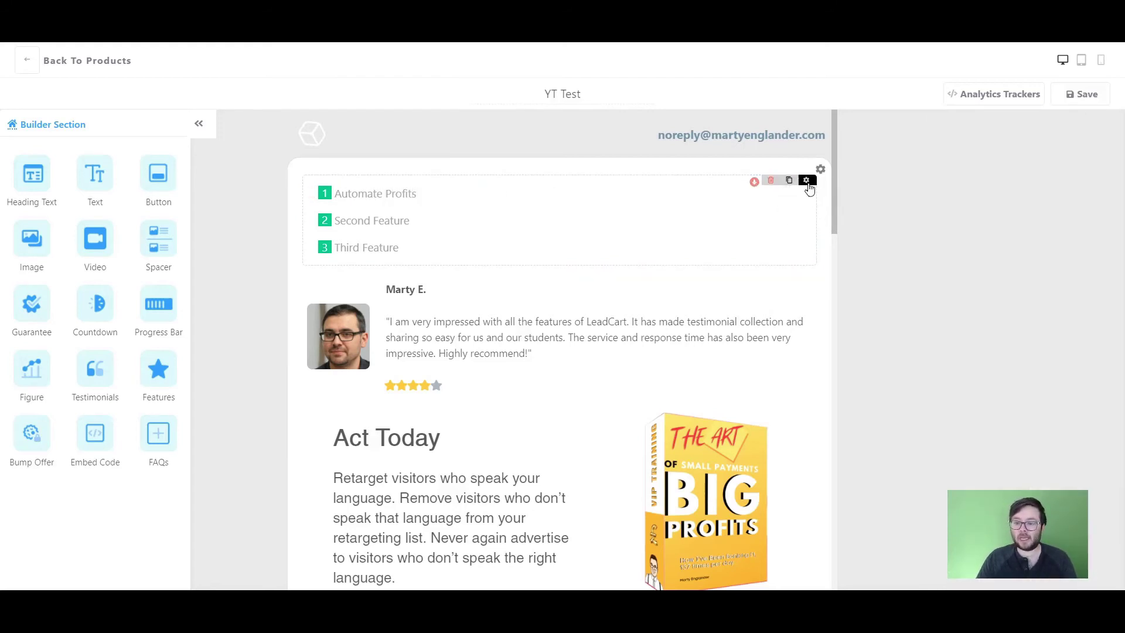
{"action": "left_click", "coordinate": [807, 181]}
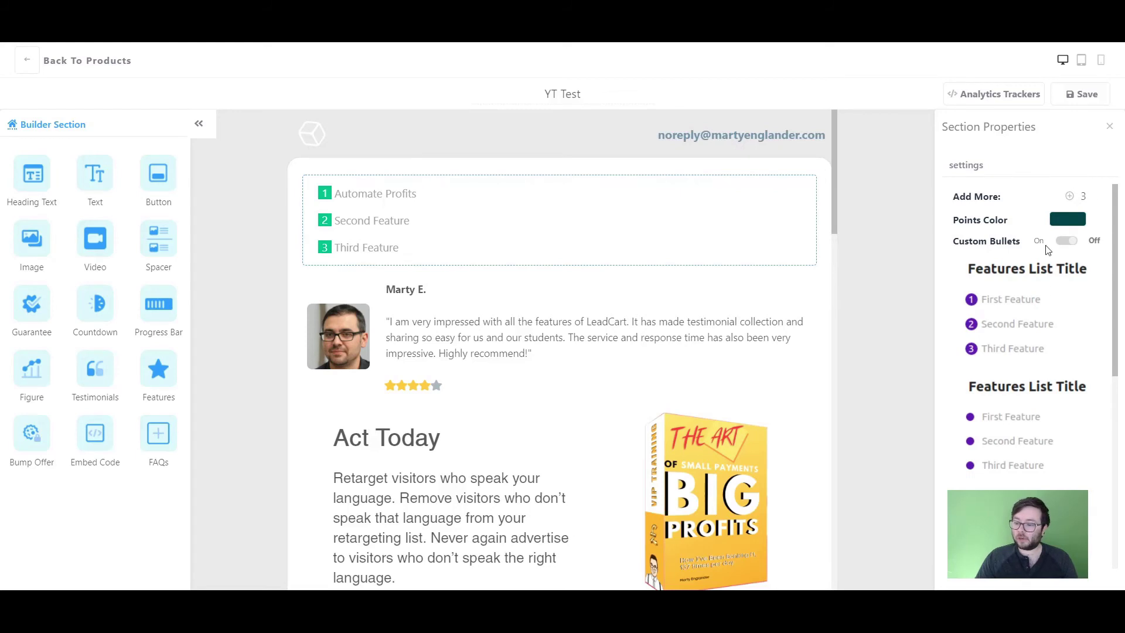
{"action": "scroll", "coordinate": [1047, 314], "scroll_direction": "down", "scroll_amount": 3}
{"action": "scroll", "coordinate": [1036, 271], "scroll_direction": "up", "scroll_amount": 3}
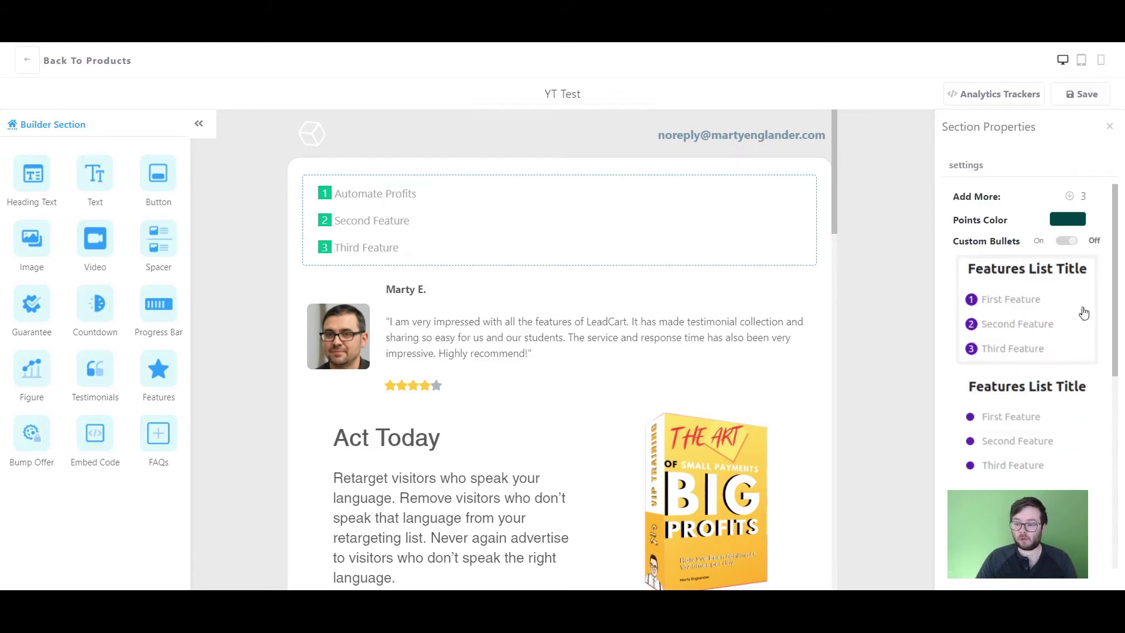
{"action": "left_click", "coordinate": [1043, 313]}
{"action": "scroll", "coordinate": [1031, 313], "scroll_direction": "down", "scroll_amount": 2}
{"action": "left_click", "coordinate": [1002, 307]}
{"action": "scroll", "coordinate": [1004, 312], "scroll_direction": "down", "scroll_amount": 2}
{"action": "left_click", "coordinate": [1014, 332]}
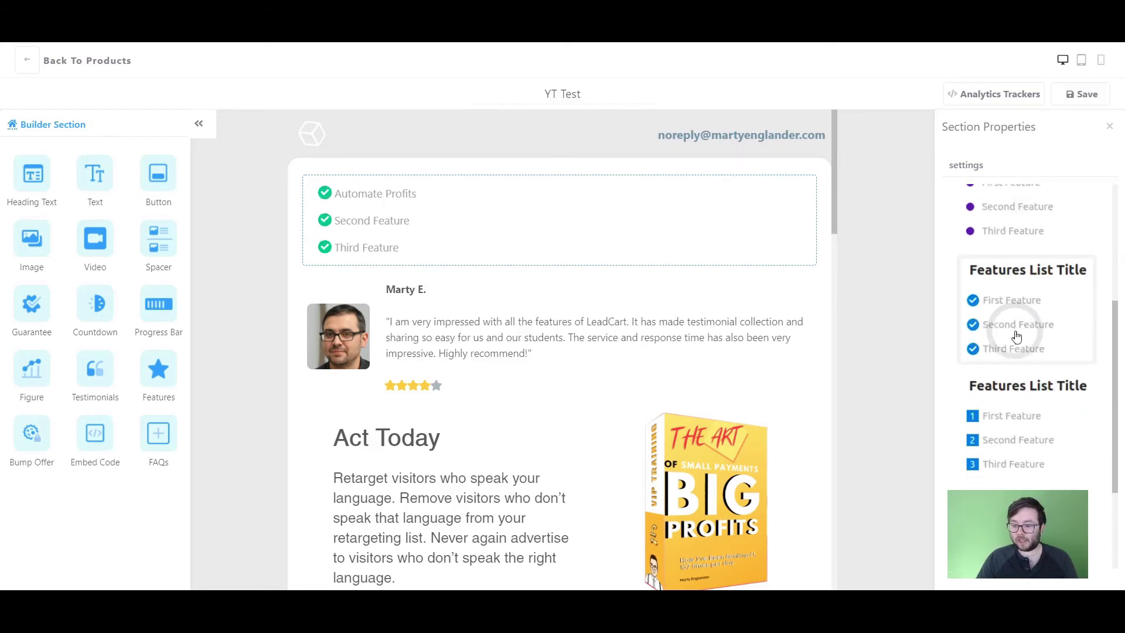
{"action": "scroll", "coordinate": [1019, 402], "scroll_direction": "down", "scroll_amount": 3}
{"action": "left_click", "coordinate": [1022, 400]}
{"action": "left_click", "coordinate": [1008, 473]}
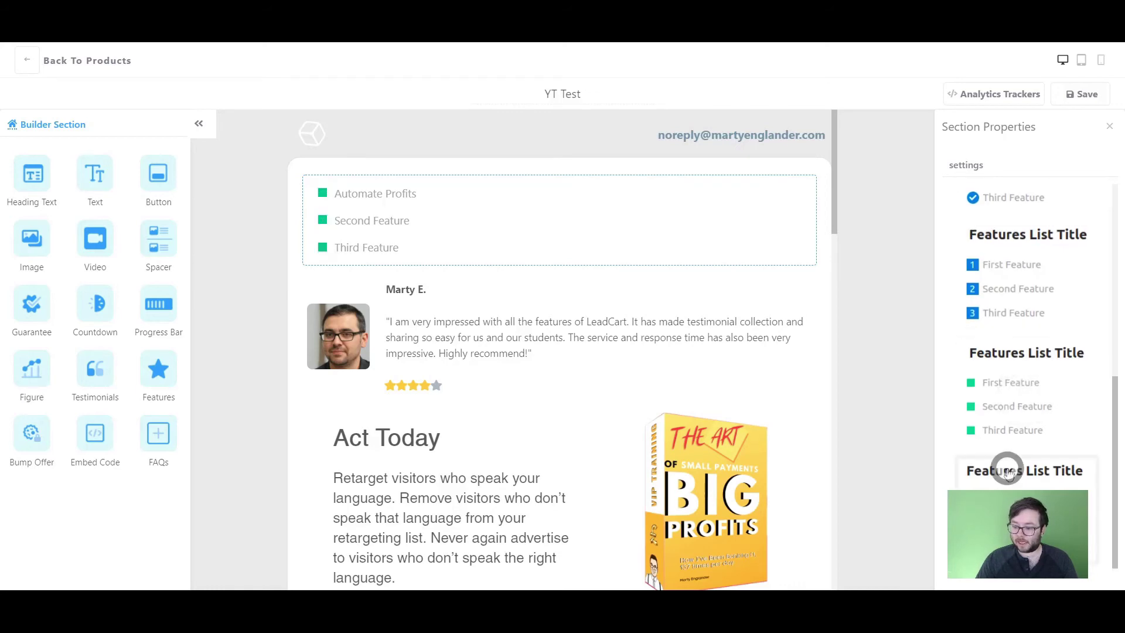
{"action": "left_click", "coordinate": [999, 405]}
{"action": "left_click", "coordinate": [993, 315]}
{"action": "scroll", "coordinate": [1034, 361], "scroll_direction": "up", "scroll_amount": 1}
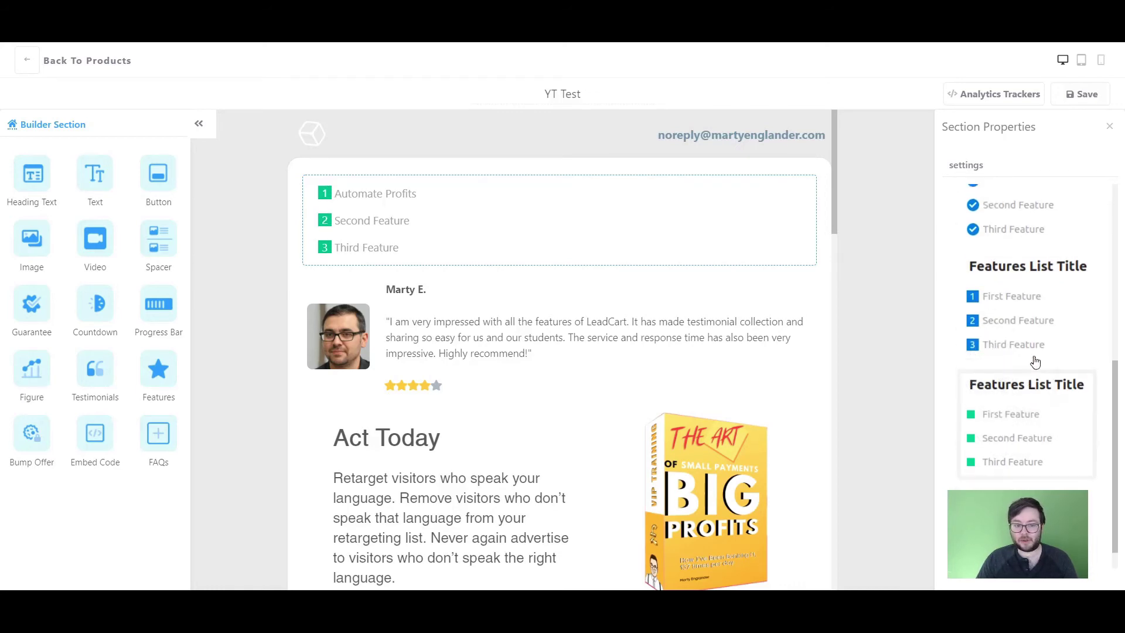
{"action": "scroll", "coordinate": [1035, 362], "scroll_direction": "up", "scroll_amount": 3}
{"action": "left_click", "coordinate": [1016, 370]}
{"action": "left_click", "coordinate": [1009, 294]}
{"action": "scroll", "coordinate": [1017, 329], "scroll_direction": "up", "scroll_amount": 2}
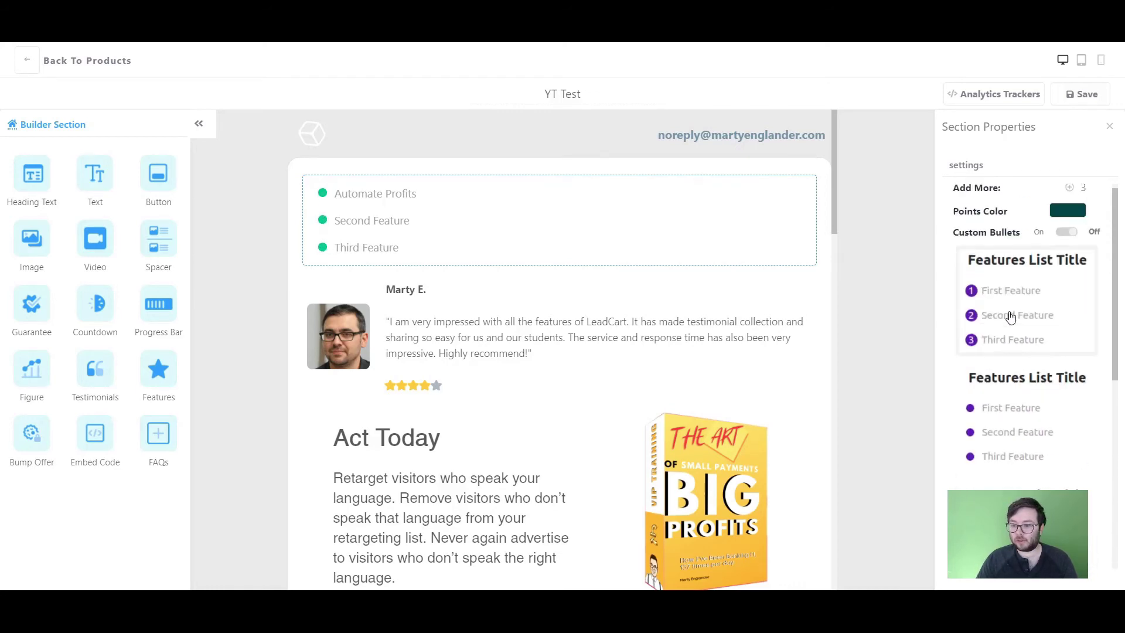
{"action": "left_click", "coordinate": [1048, 265]}
Add three more items to the features list and delete the last two
{"action": "left_click", "coordinate": [1072, 198]}
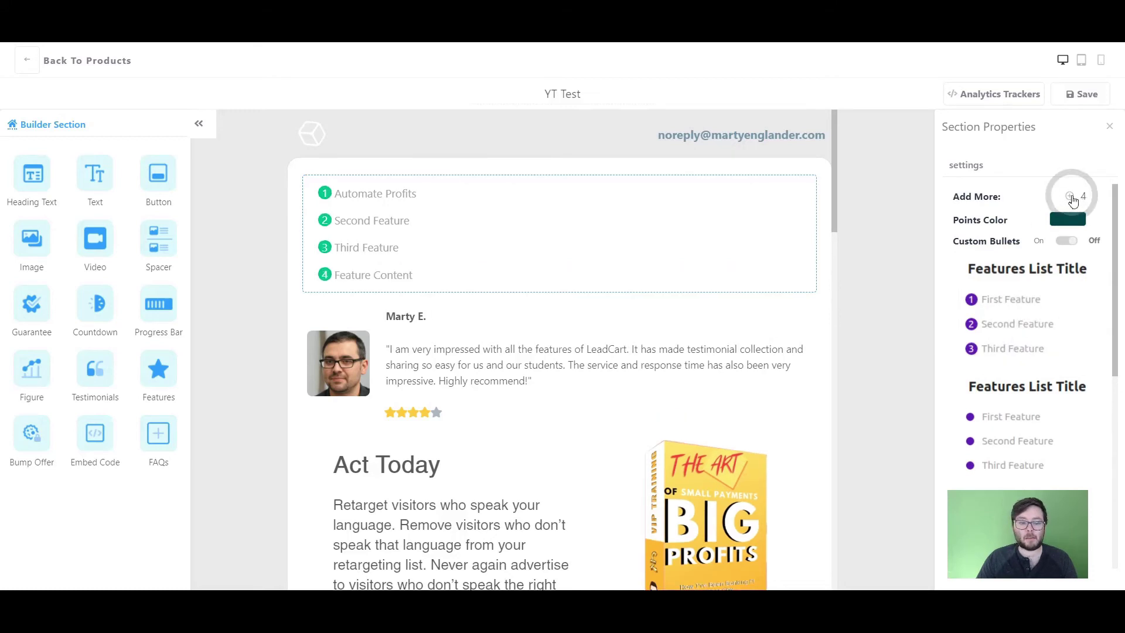
{"action": "left_click", "coordinate": [1070, 198]}
{"action": "left_click", "coordinate": [1070, 198]}
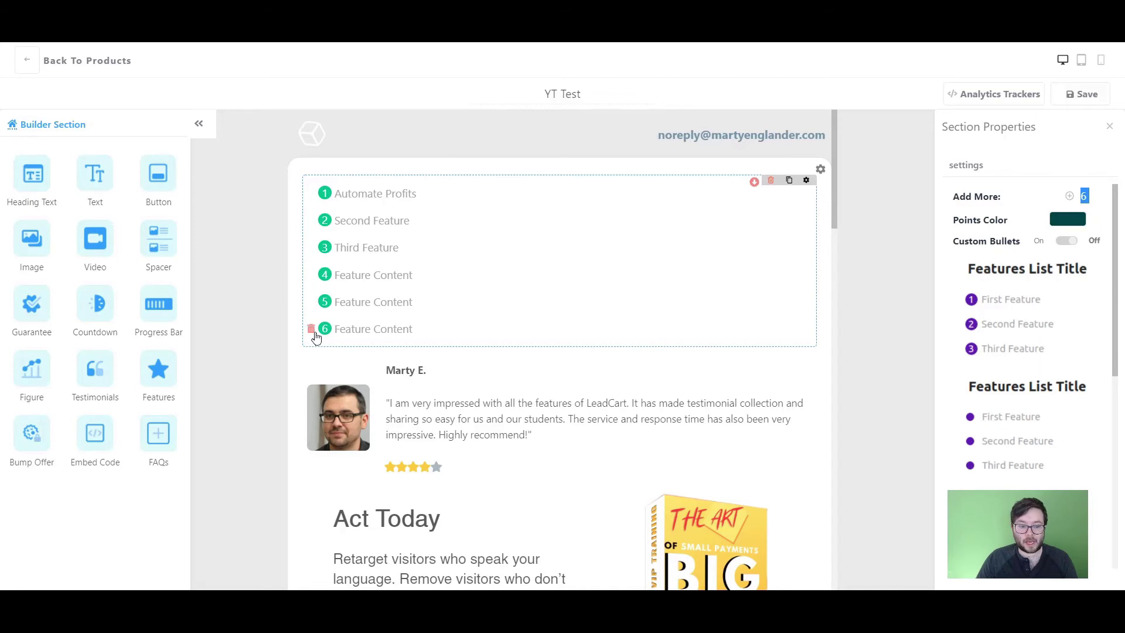
{"action": "left_click", "coordinate": [311, 329]}
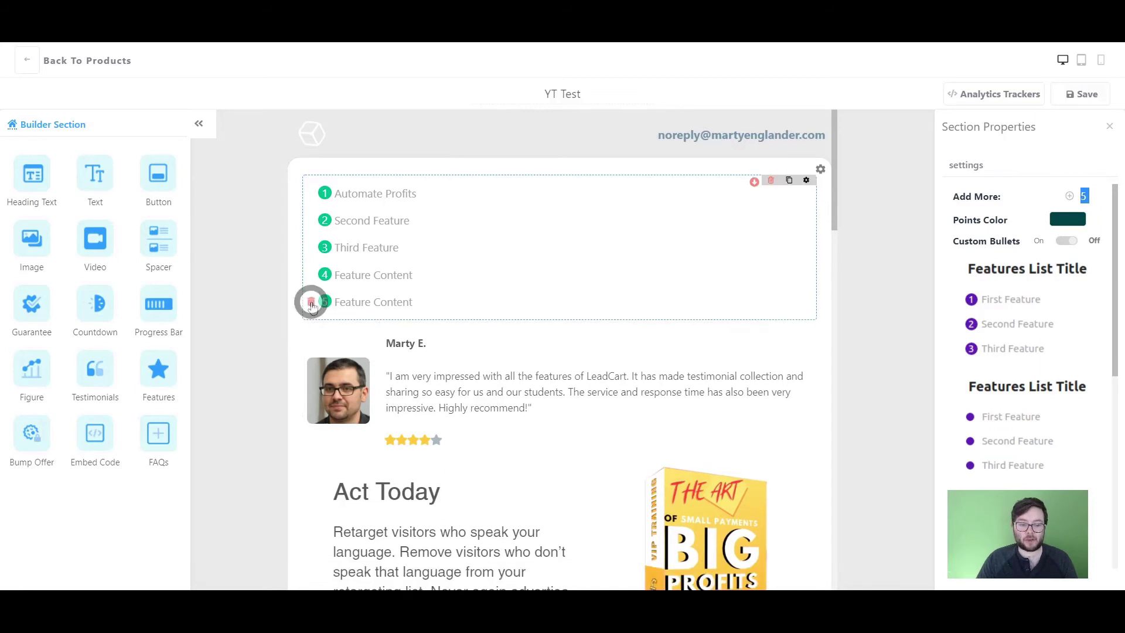
{"action": "left_click", "coordinate": [311, 302]}
Try Video Marketing Blaster.png as the features list's custom bullet, and switch custom bullets off again
{"action": "left_click", "coordinate": [1066, 240]}
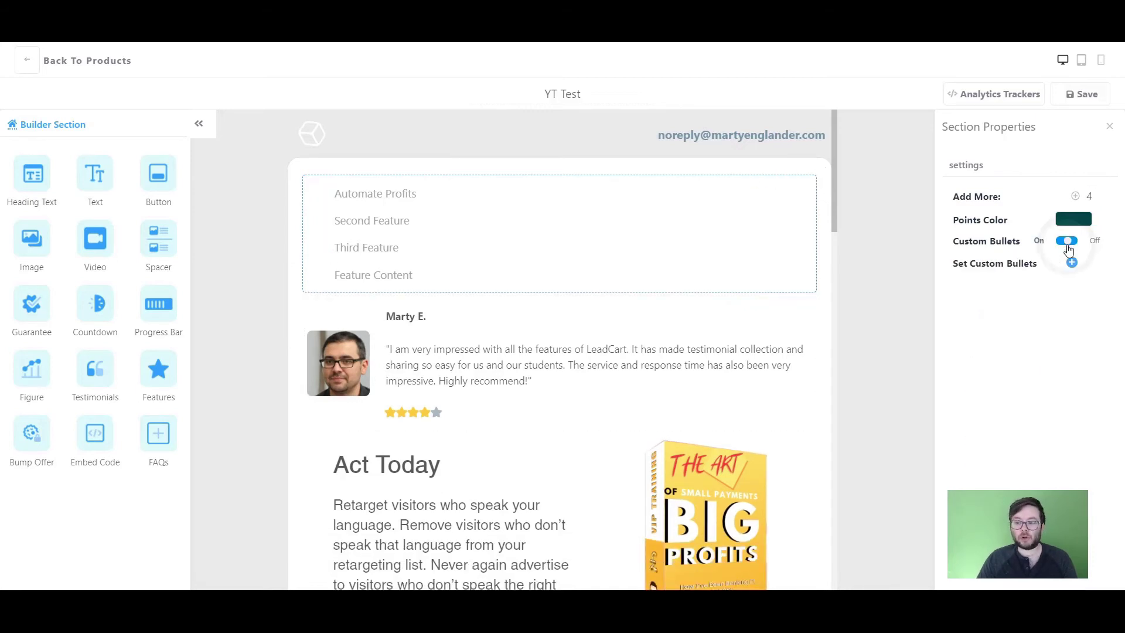
{"action": "left_click", "coordinate": [1071, 265]}
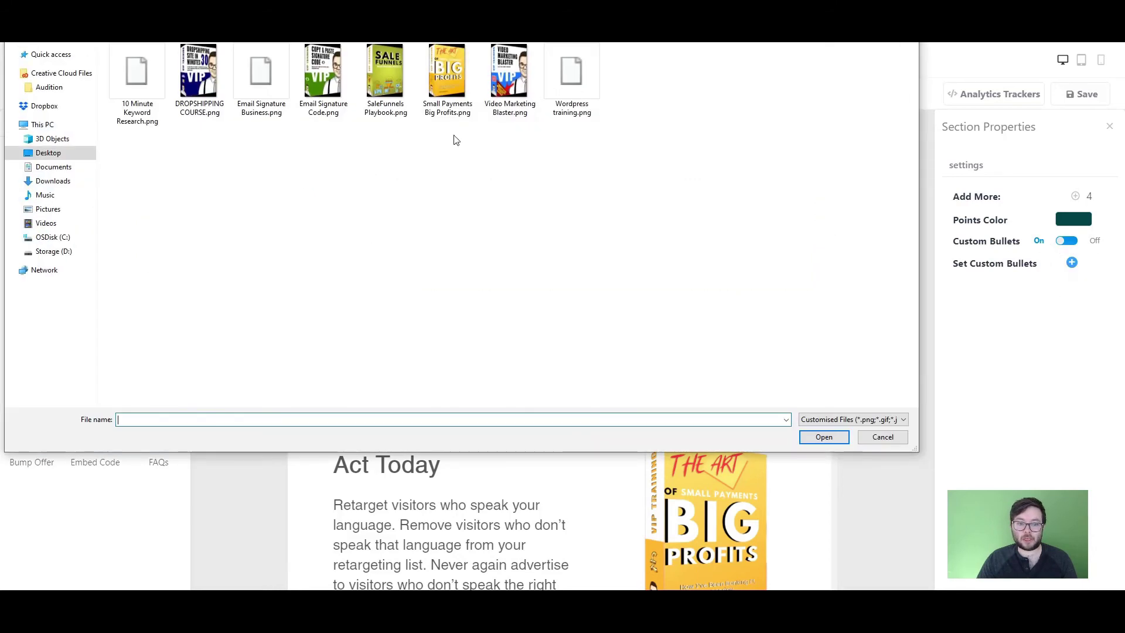
{"action": "double_click", "coordinate": [505, 88]}
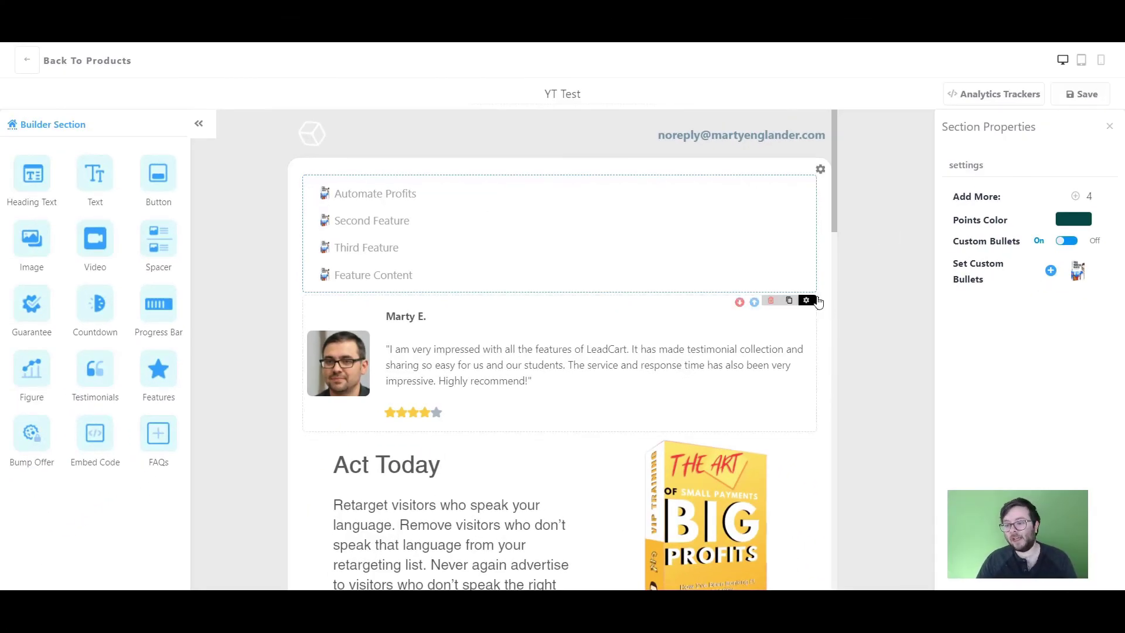
{"action": "left_click", "coordinate": [1066, 239]}
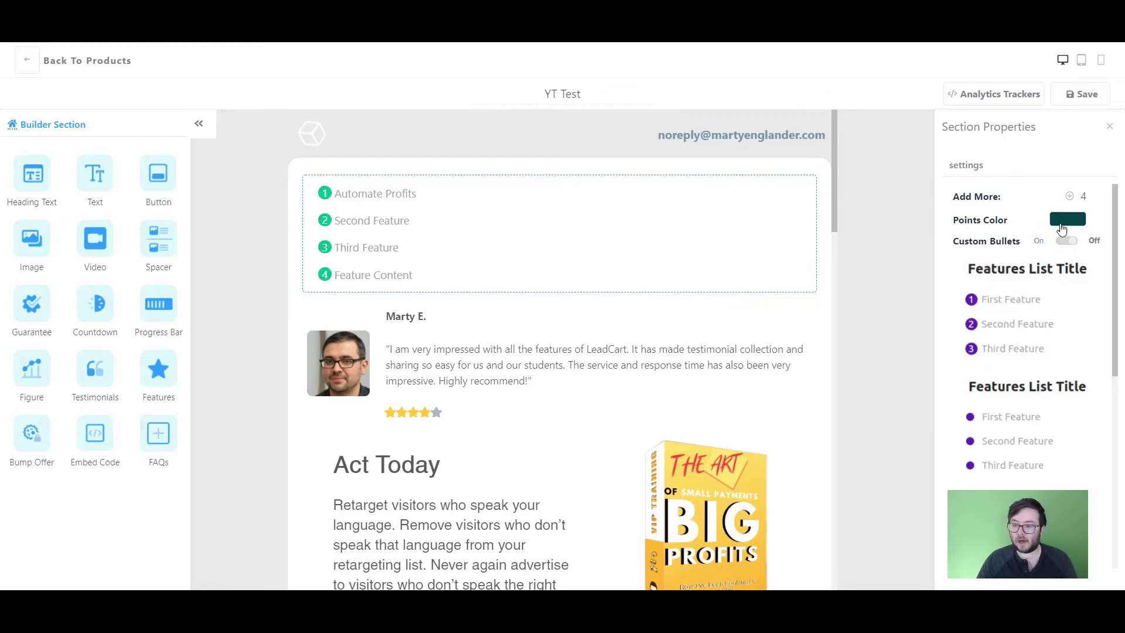
Set the features list's points color to orange FF6900 and close the section properties
{"action": "left_click", "coordinate": [1062, 222]}
{"action": "left_click", "coordinate": [961, 252]}
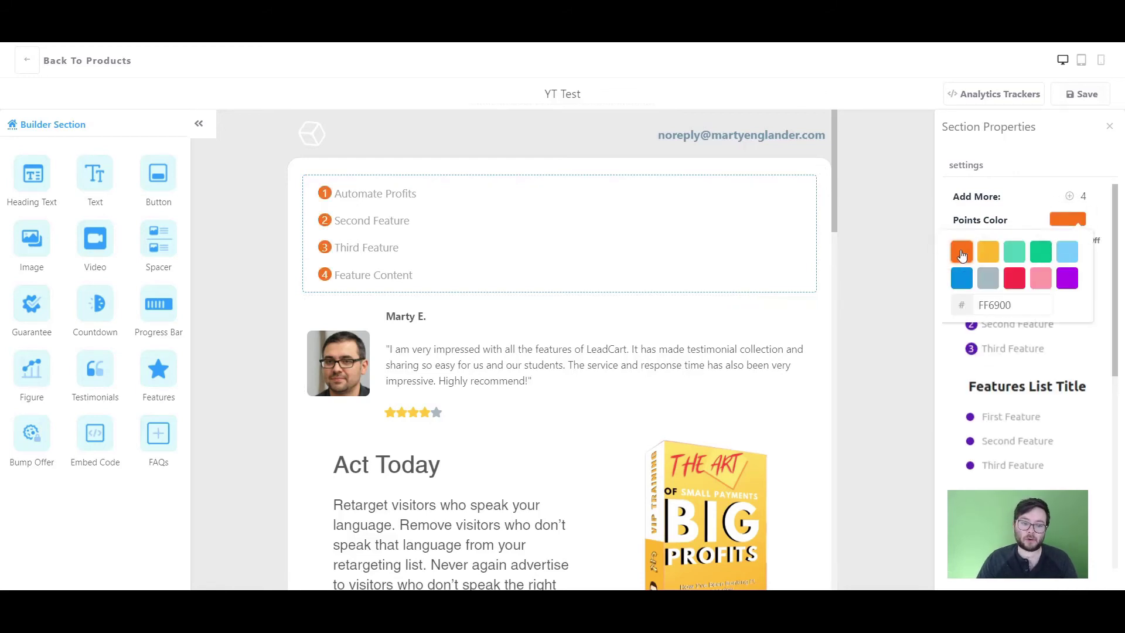
{"action": "left_click", "coordinate": [1065, 219]}
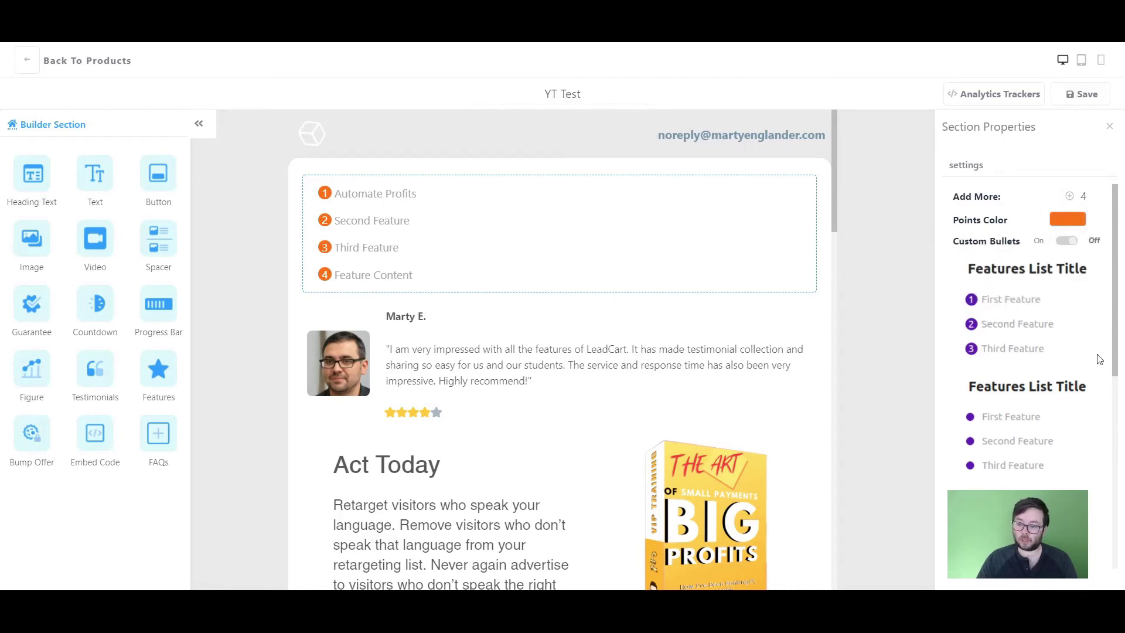
{"action": "scroll", "coordinate": [1093, 352], "scroll_direction": "down", "scroll_amount": 5}
{"action": "scroll", "coordinate": [1078, 346], "scroll_direction": "up", "scroll_amount": 5}
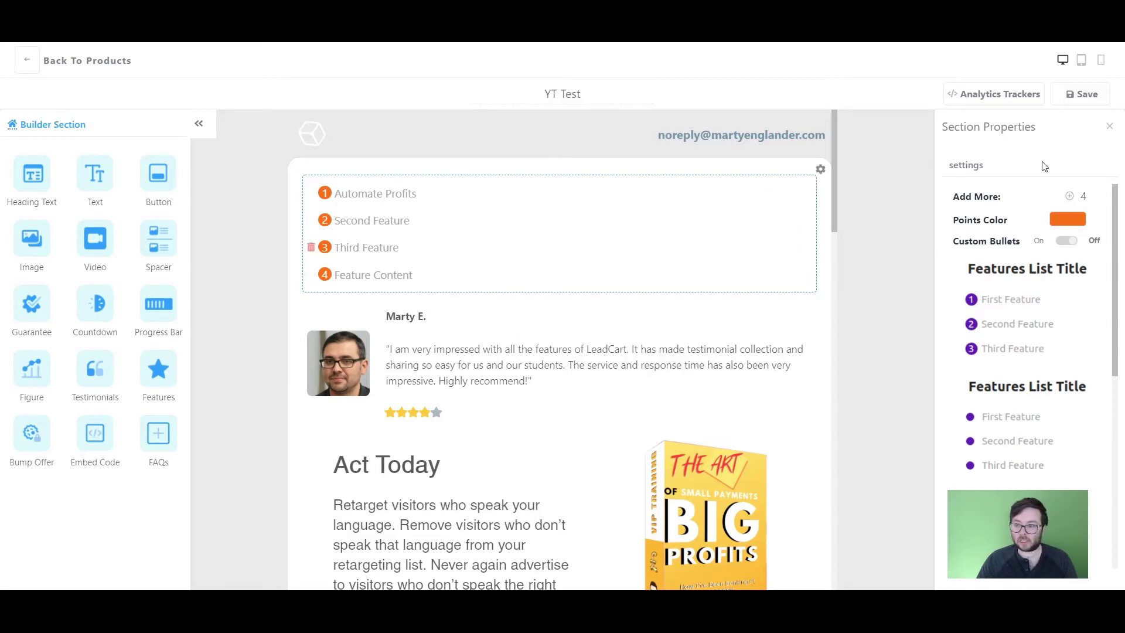
{"action": "left_click", "coordinate": [1109, 126]}
Add a Bump Offer section between the Click Here button and Billing Details and open its properties
{"action": "scroll", "coordinate": [515, 293], "scroll_direction": "down", "scroll_amount": 8}
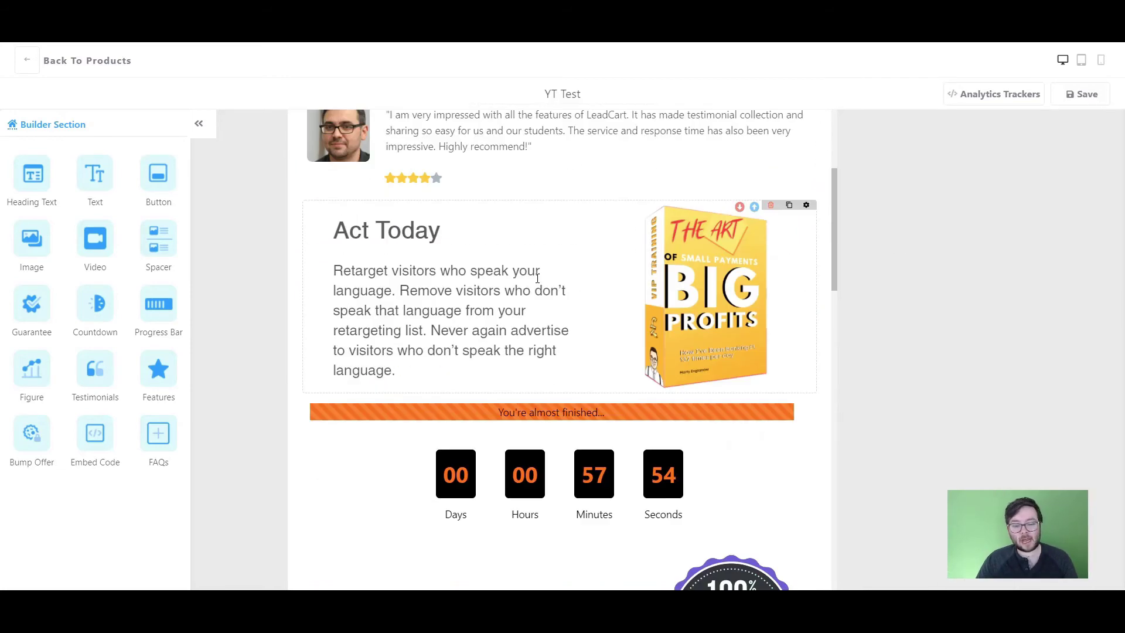
{"action": "scroll", "coordinate": [557, 287], "scroll_direction": "down", "scroll_amount": 15}
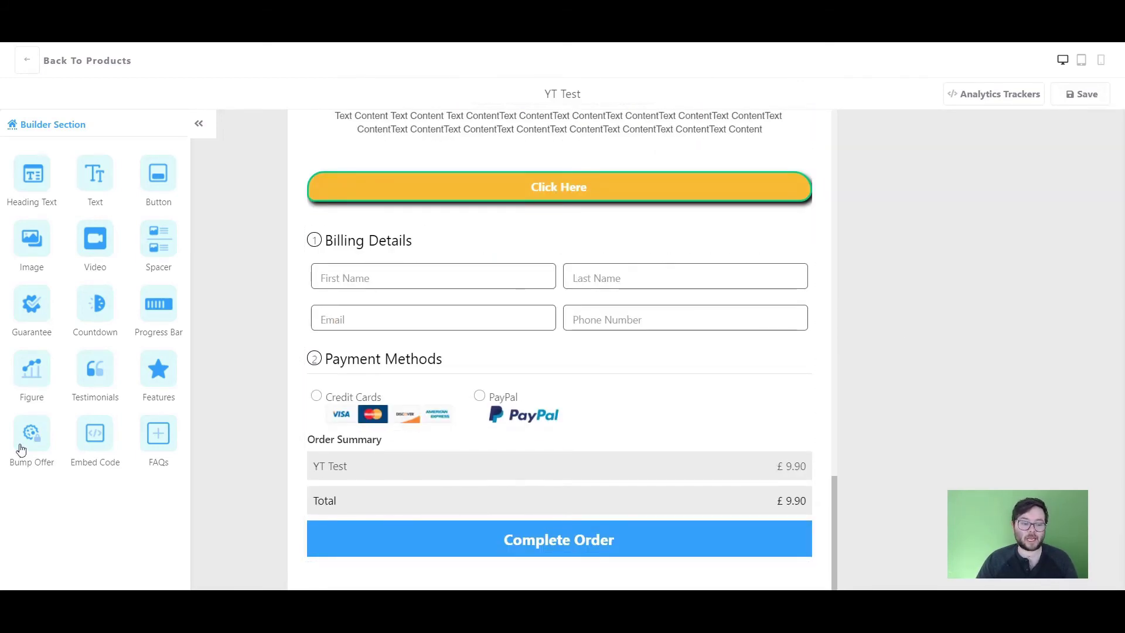
{"action": "left_click_drag", "start_coordinate": [24, 448], "coordinate": [516, 362]}
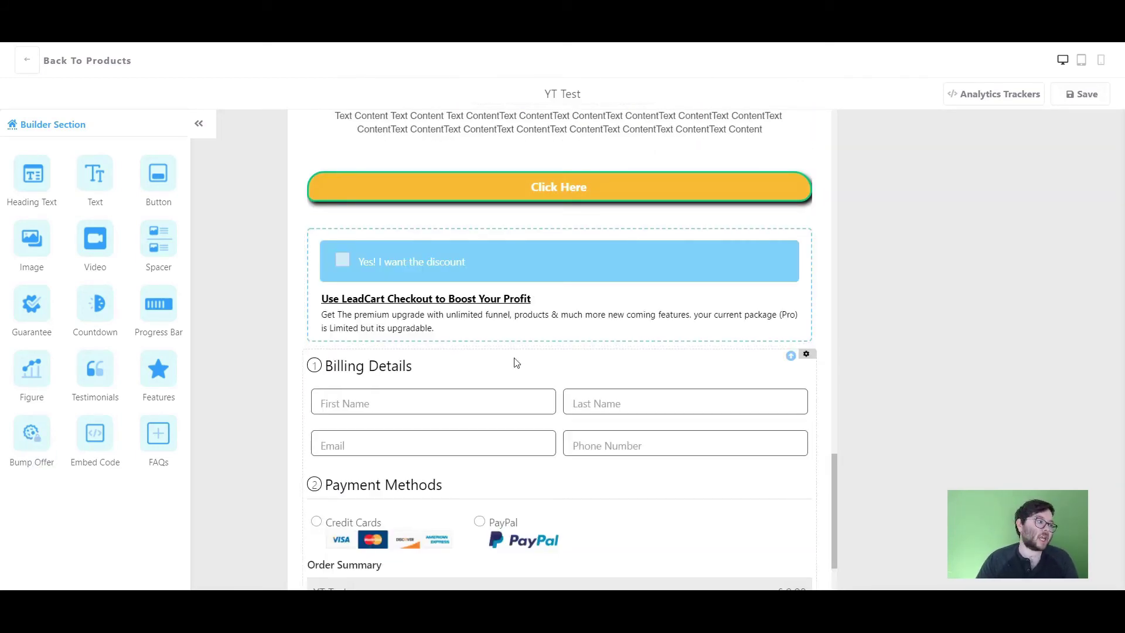
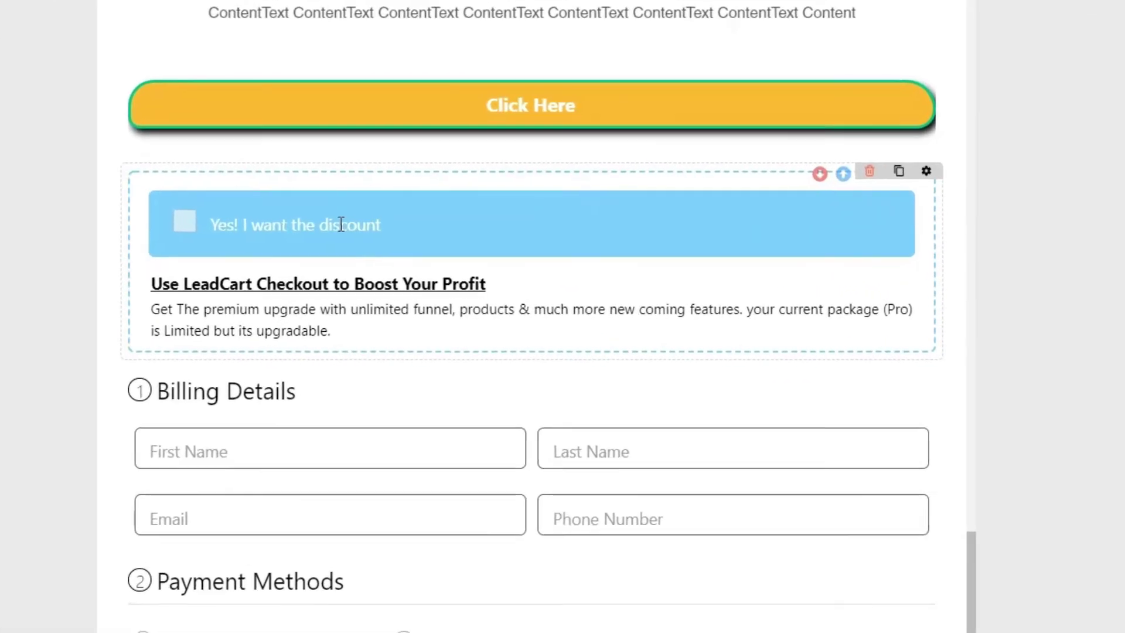
{"action": "triple_click", "coordinate": [341, 224]}
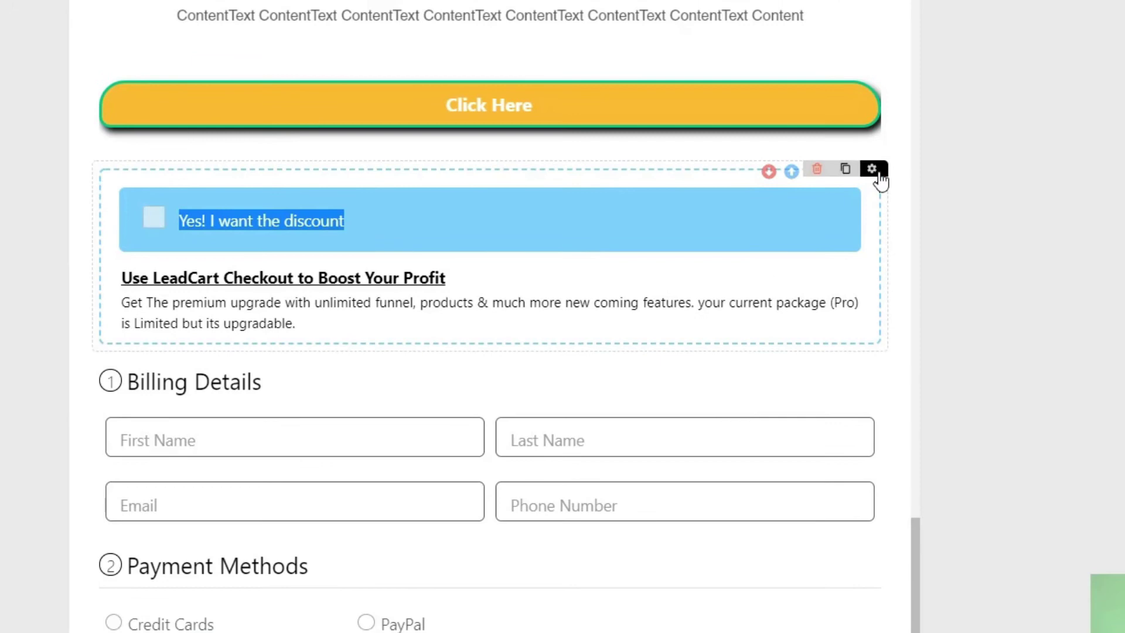
{"action": "left_click", "coordinate": [868, 250]}
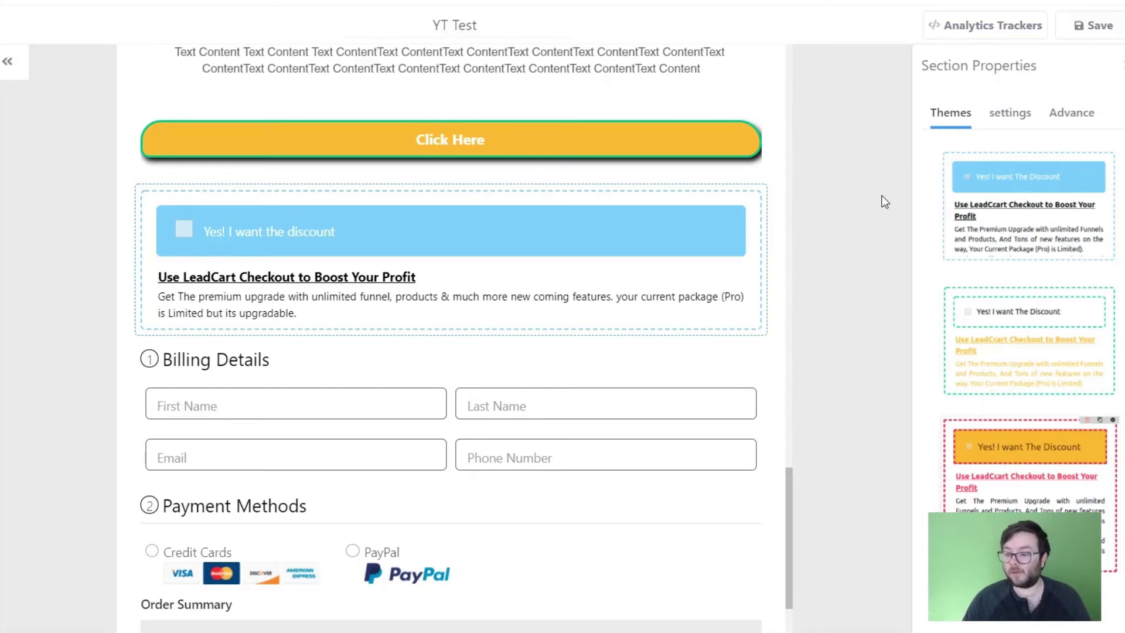
Try the bump offer's themes, finishing with the yellow one with a red dashed border
{"action": "left_click", "coordinate": [994, 212]}
{"action": "left_click", "coordinate": [1020, 330]}
{"action": "left_click", "coordinate": [1029, 464]}
{"action": "left_click", "coordinate": [1017, 351]}
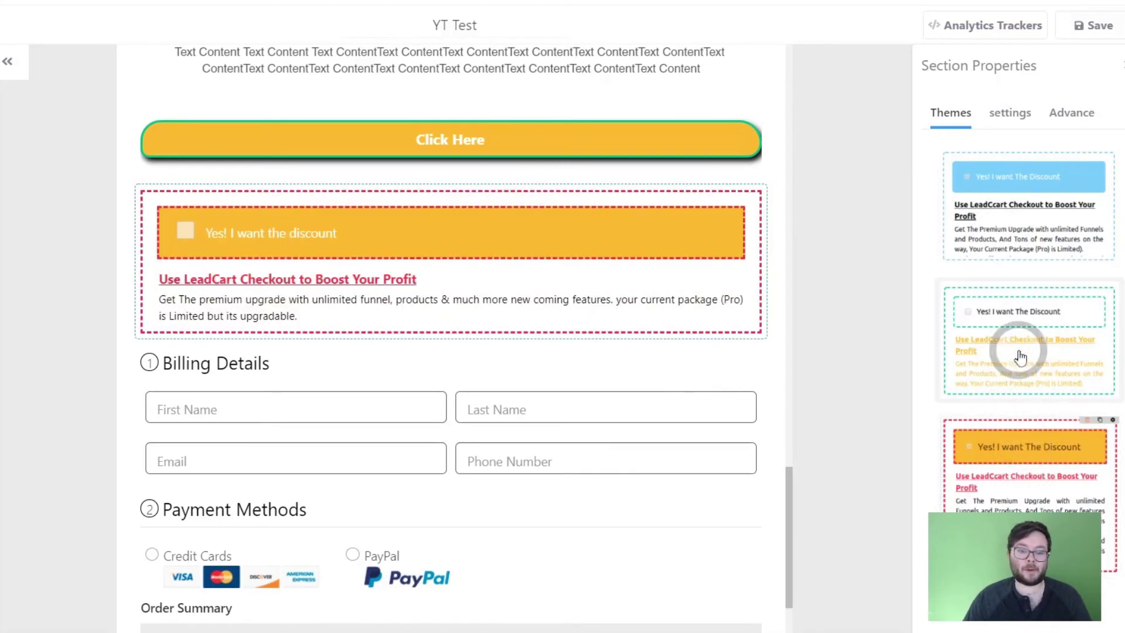
{"action": "left_click", "coordinate": [1025, 273]}
{"action": "left_click", "coordinate": [1026, 319]}
{"action": "left_click", "coordinate": [1013, 502]}
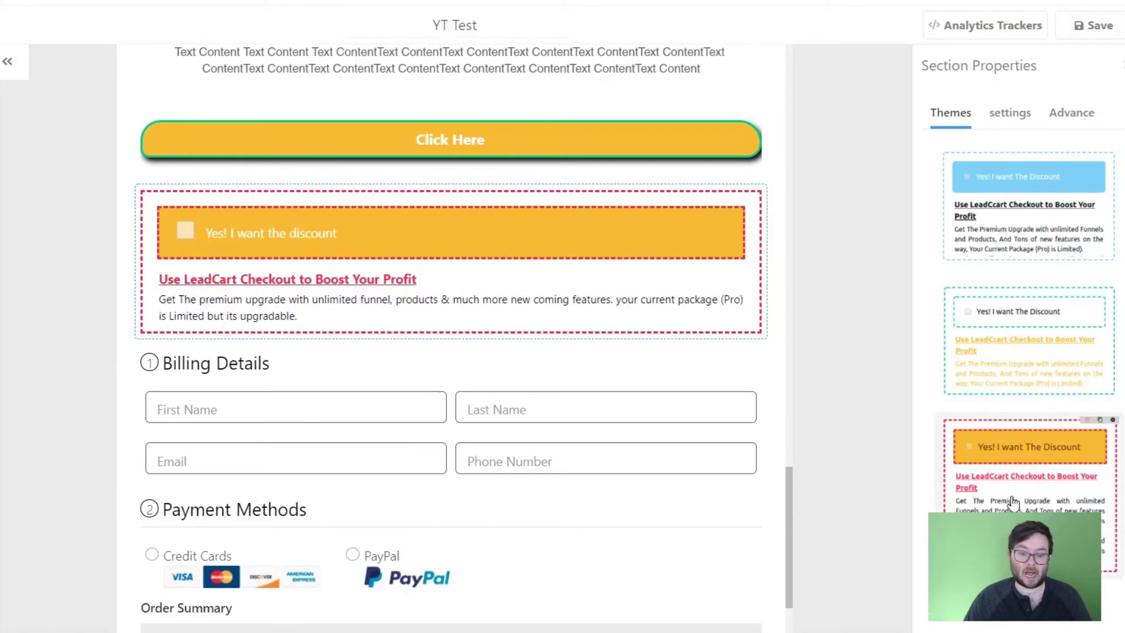
Open the bump offer's name and price settings and look through the page's existing sections
{"action": "left_click", "coordinate": [999, 109]}
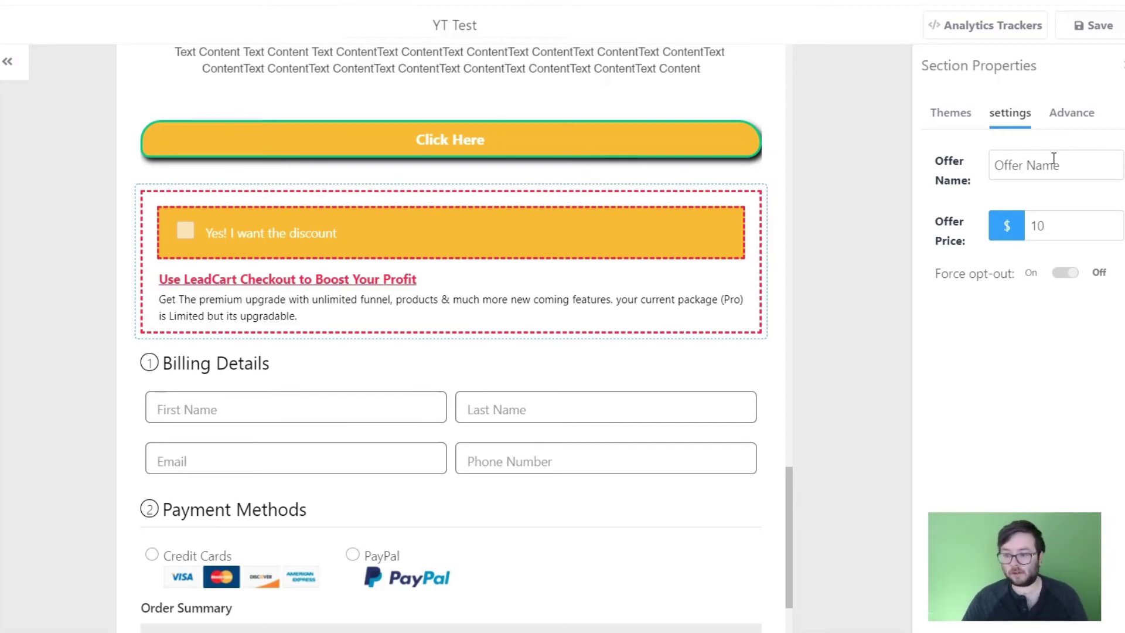
{"action": "triple_click", "coordinate": [1073, 171]}
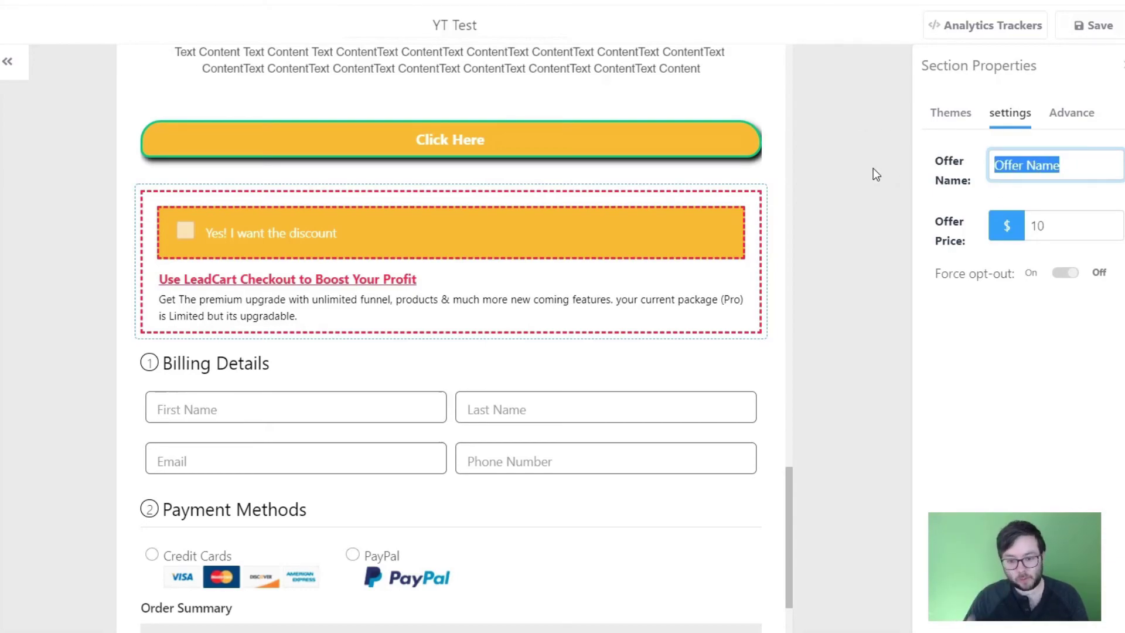
{"action": "scroll", "coordinate": [590, 241], "scroll_direction": "up", "scroll_amount": 12}
{"action": "scroll", "coordinate": [457, 432], "scroll_direction": "down", "scroll_amount": 5}
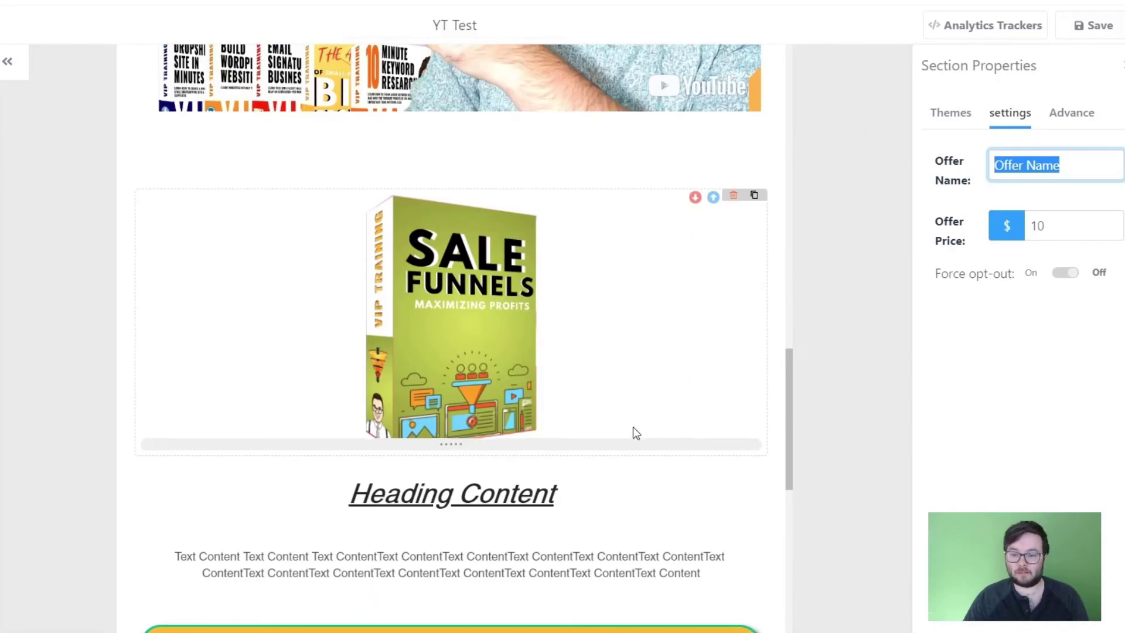
{"action": "scroll", "coordinate": [632, 434], "scroll_direction": "down", "scroll_amount": 10}
{"action": "scroll", "coordinate": [597, 447], "scroll_direction": "up", "scroll_amount": 1}
{"action": "scroll", "coordinate": [528, 296], "scroll_direction": "down", "scroll_amount": 5}
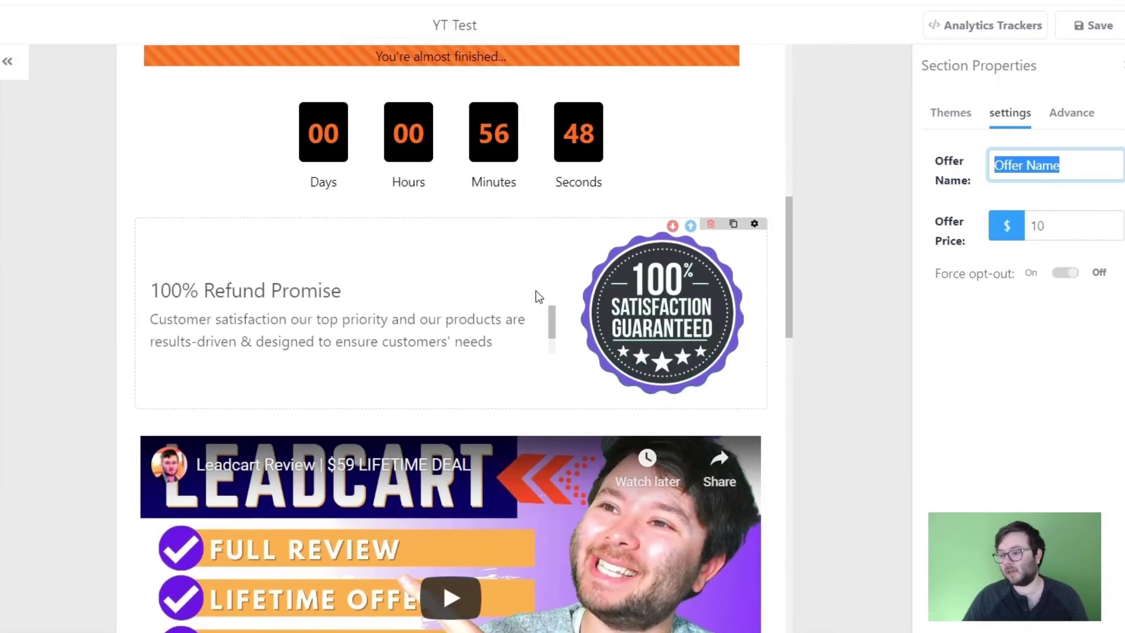
{"action": "scroll", "coordinate": [588, 314], "scroll_direction": "down", "scroll_amount": 6}
{"action": "scroll", "coordinate": [589, 312], "scroll_direction": "up", "scroll_amount": 1}
{"action": "scroll", "coordinate": [618, 314], "scroll_direction": "down", "scroll_amount": 9}
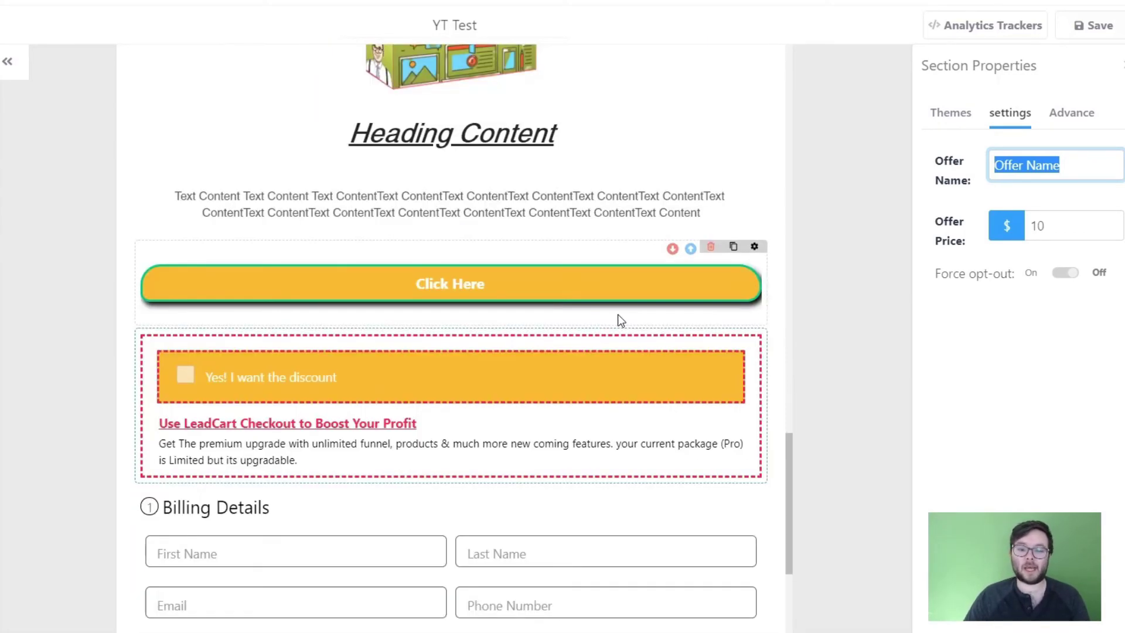
{"action": "scroll", "coordinate": [618, 314], "scroll_direction": "down", "scroll_amount": 3}
Set the bump offer's name to "Wordpress Website Course"
{"action": "double_click", "coordinate": [1039, 166]}
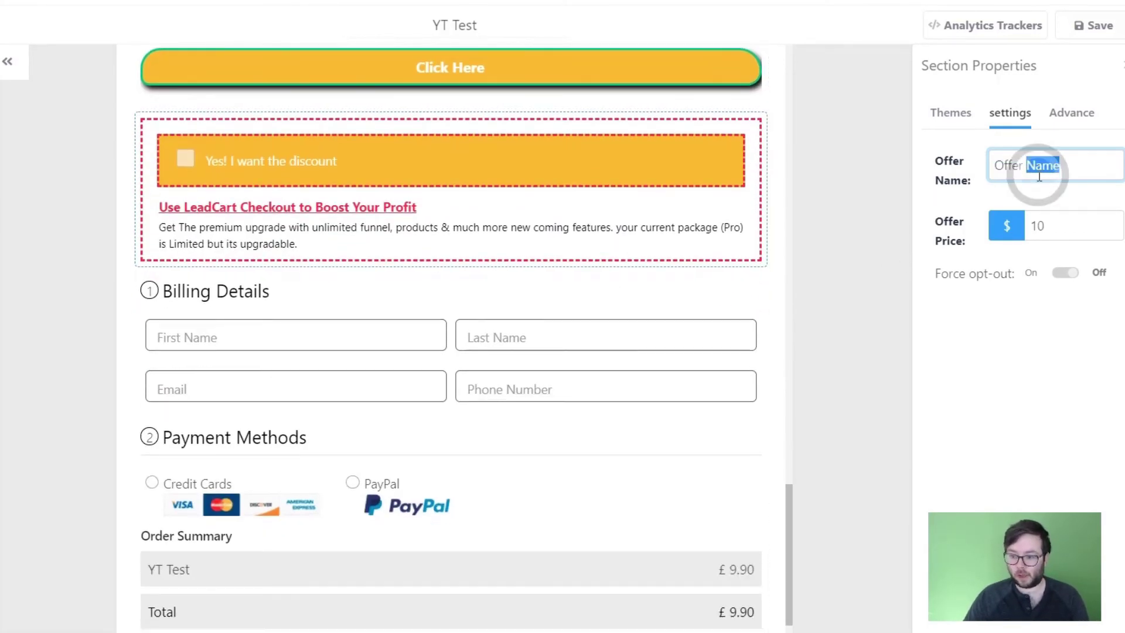
{"action": "left_click", "coordinate": [1038, 176]}
{"action": "type", "text": "Wordpress Website"}
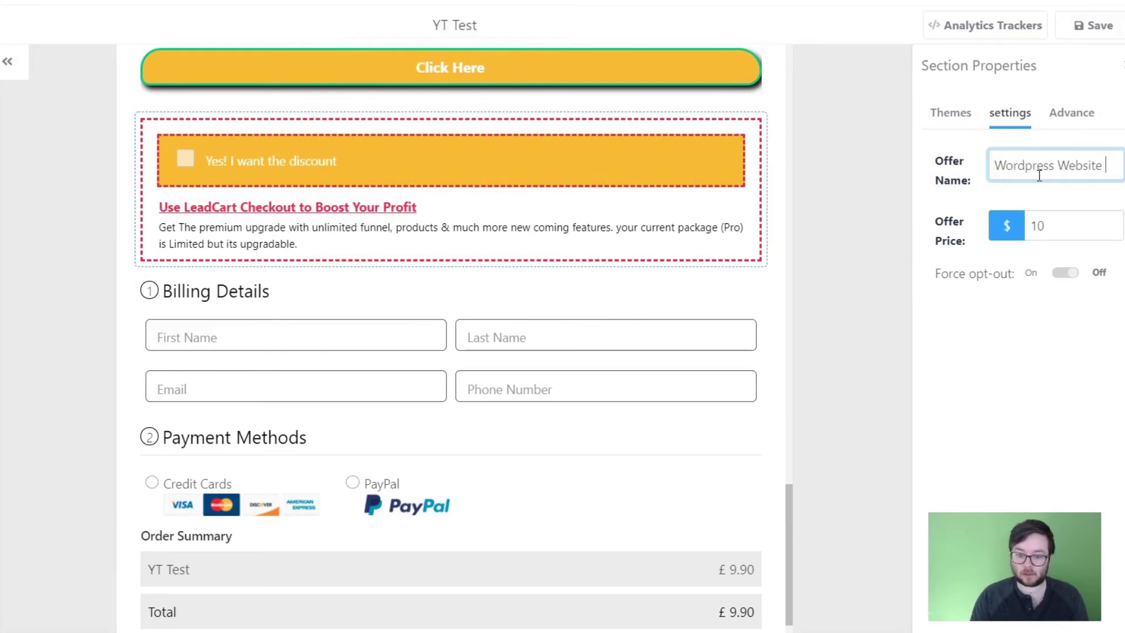
{"action": "type", "text": " Course"}
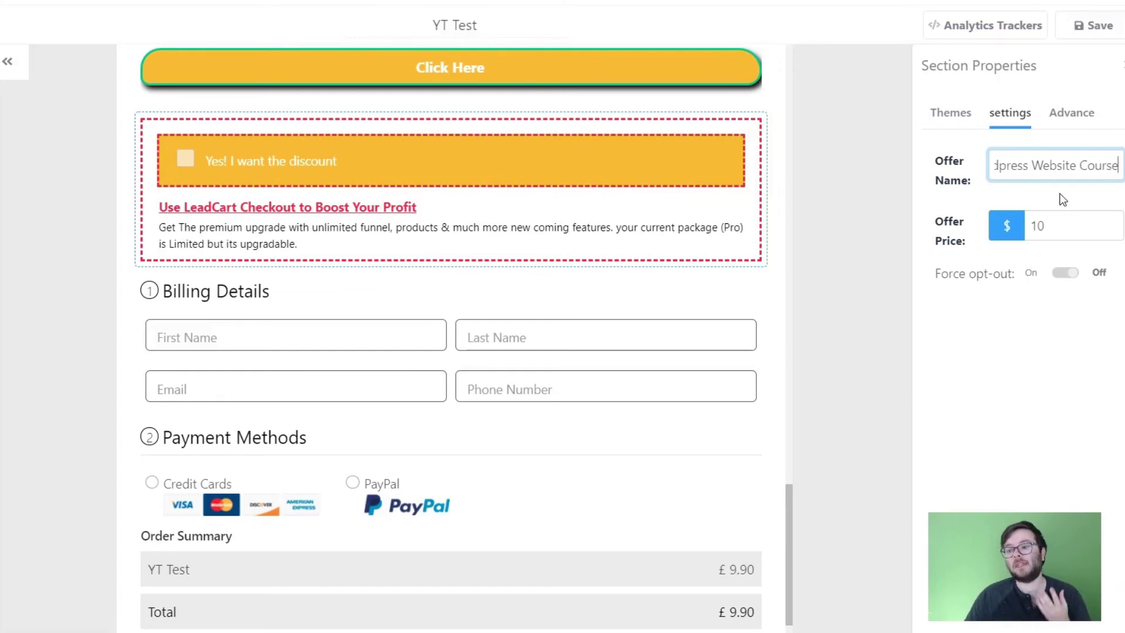
{"action": "left_click_drag", "start_coordinate": [1069, 167], "coordinate": [996, 175]}
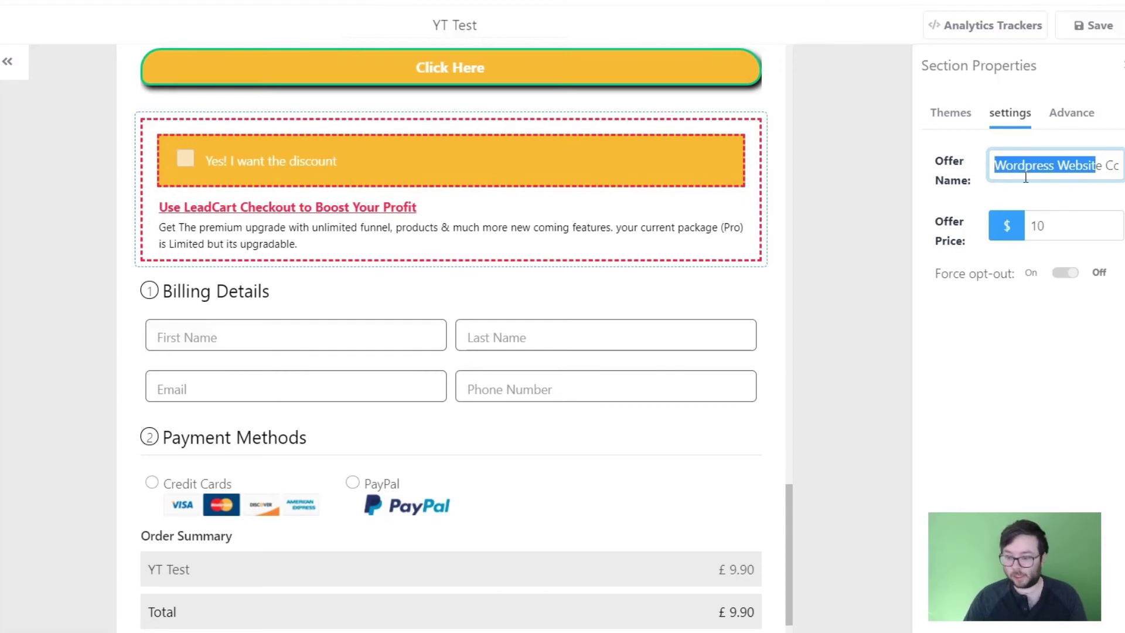
Set the bump offer's price to $37
{"action": "scroll", "coordinate": [485, 322], "scroll_direction": "down", "scroll_amount": 2}
{"action": "scroll", "coordinate": [487, 324], "scroll_direction": "up", "scroll_amount": 3}
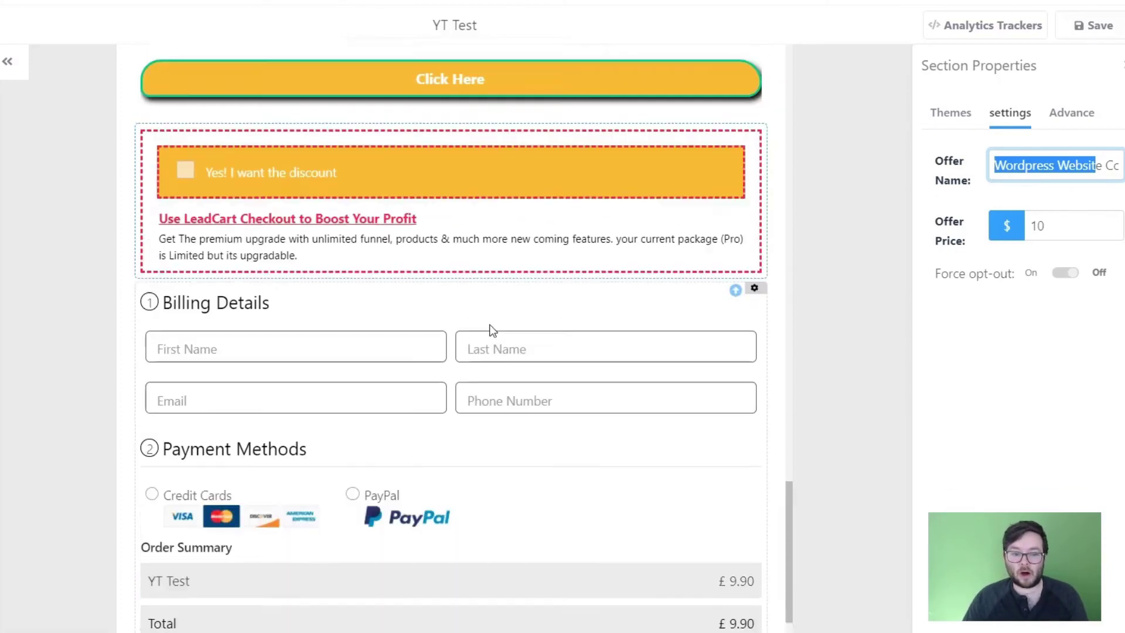
{"action": "left_click_drag", "start_coordinate": [1057, 229], "coordinate": [786, 236]}
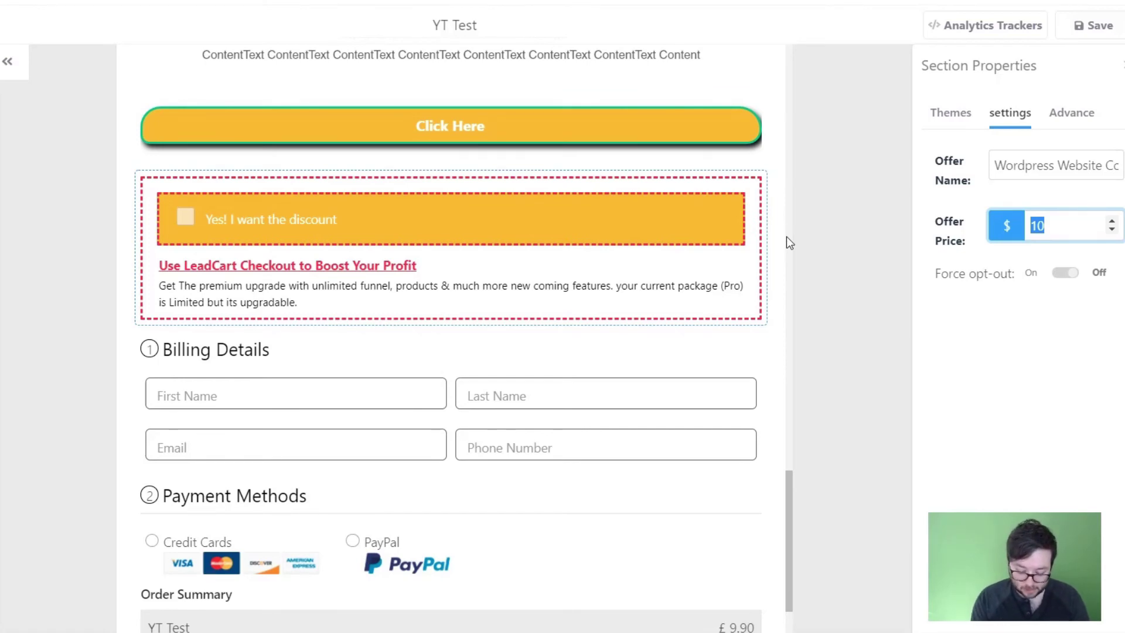
{"action": "type", "text": "37"}
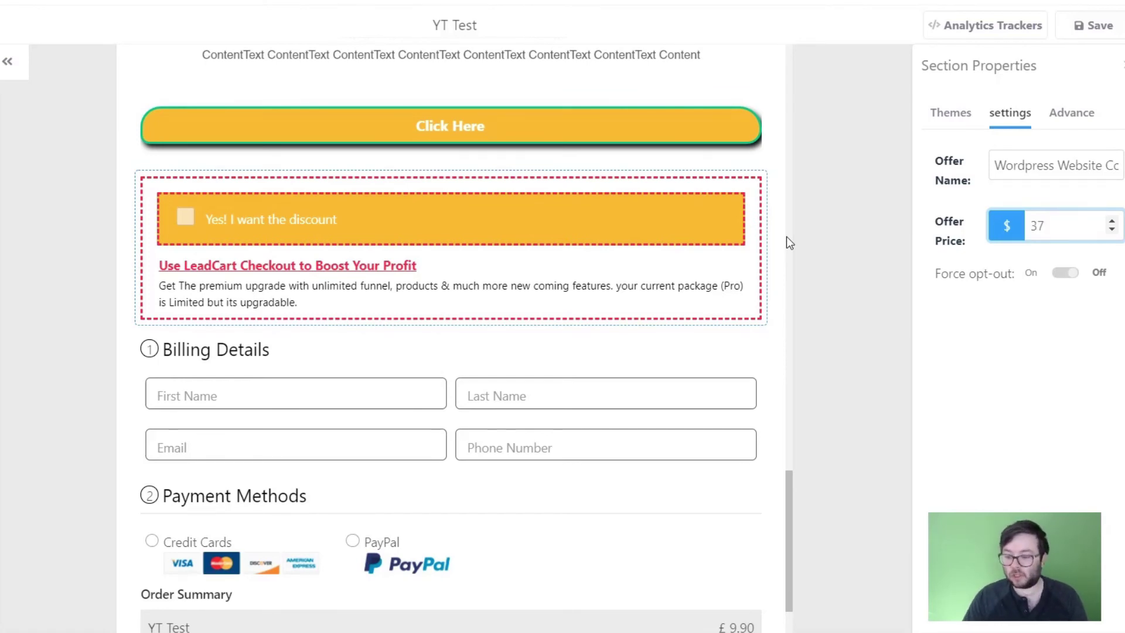
{"action": "left_click", "coordinate": [1031, 393]}
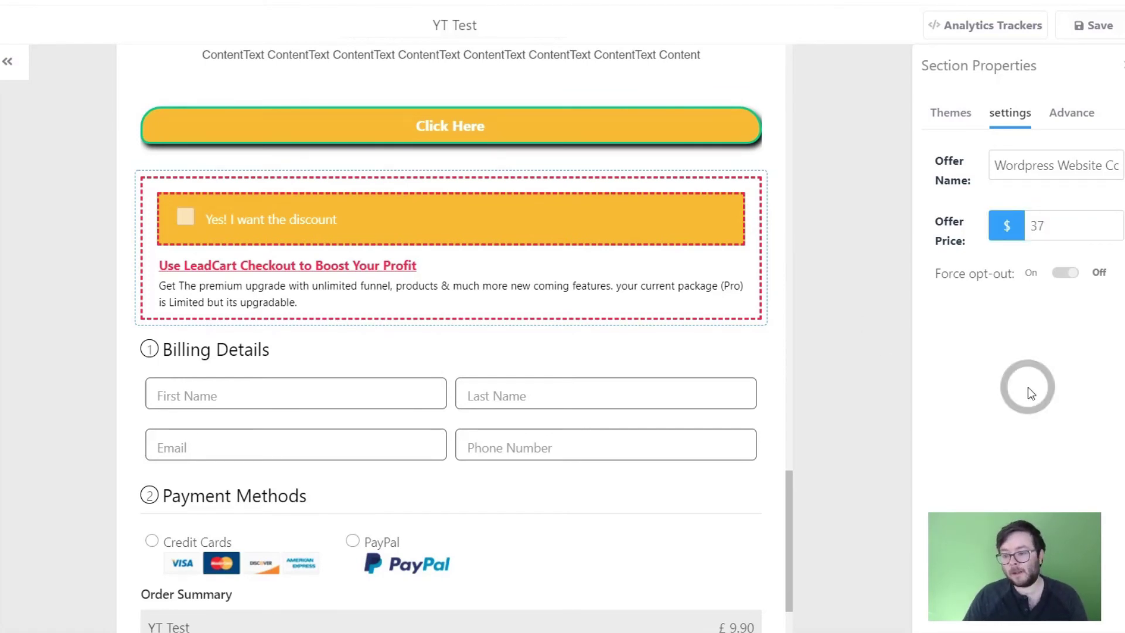
Try the bump offer's Force opt-out option on and off, finishing with it on
{"action": "left_click", "coordinate": [1072, 284]}
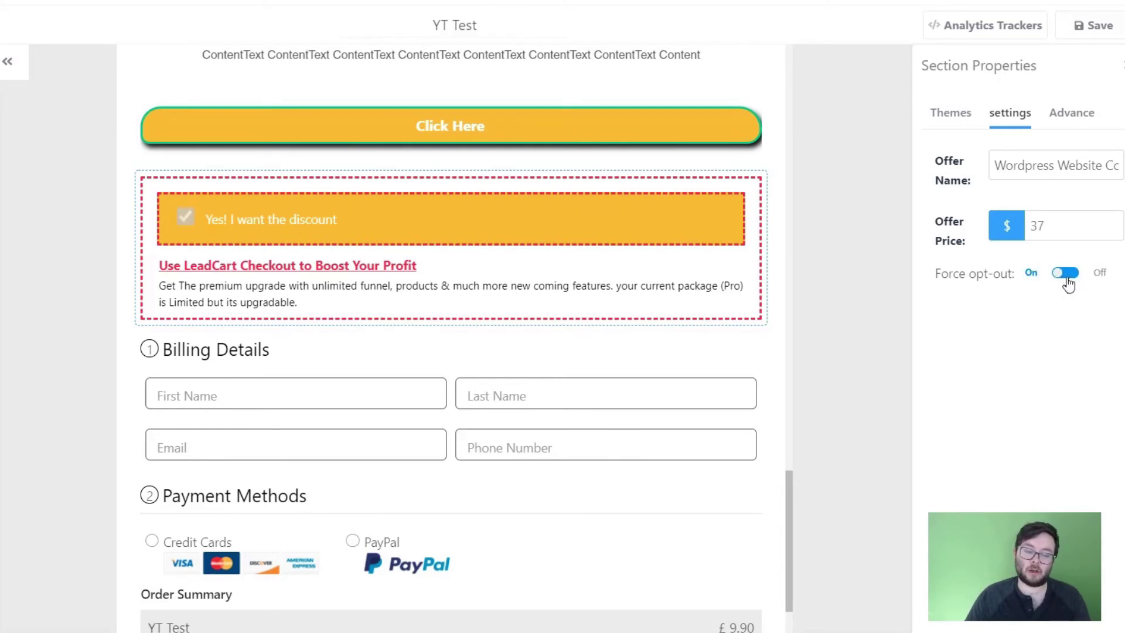
{"action": "left_click", "coordinate": [1066, 282]}
{"action": "left_click", "coordinate": [1063, 280]}
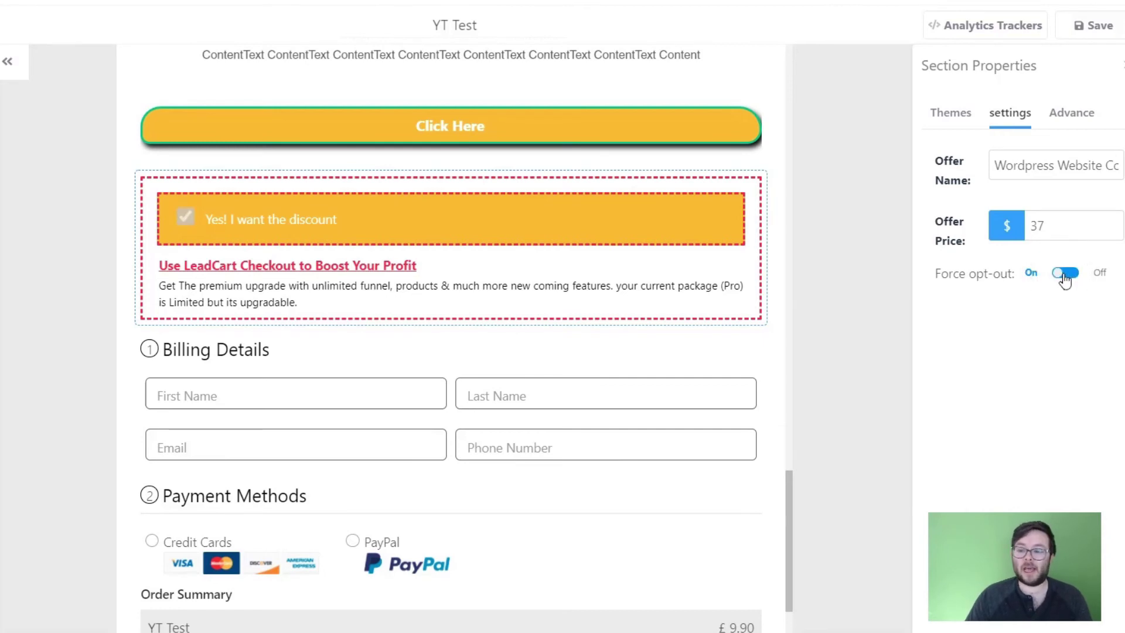
{"action": "left_click", "coordinate": [1065, 280]}
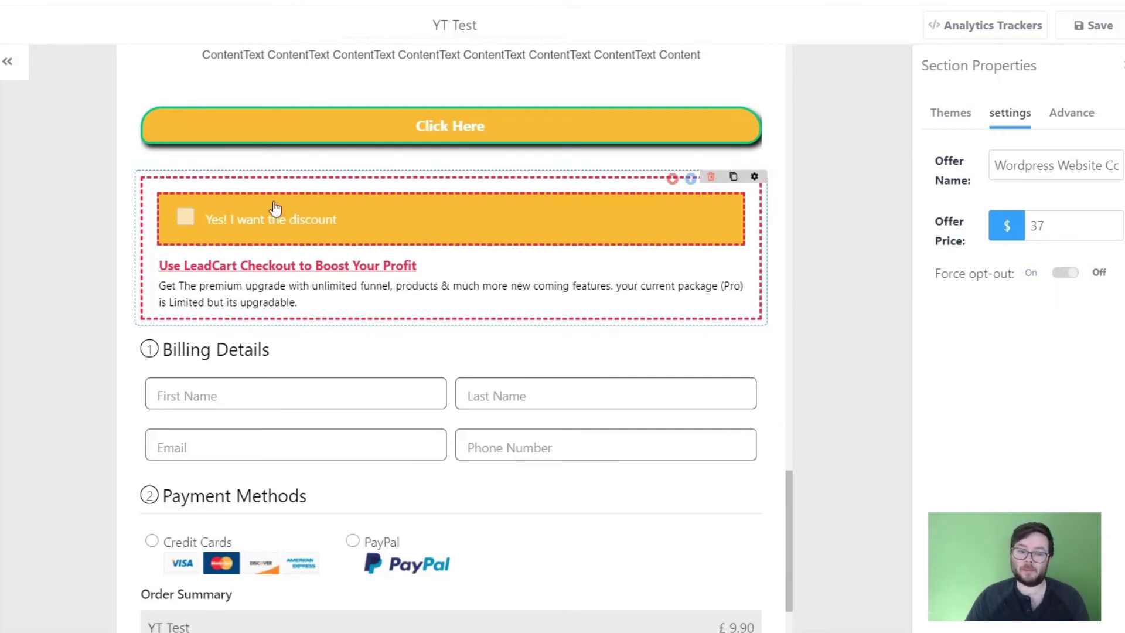
{"action": "left_click", "coordinate": [1062, 273]}
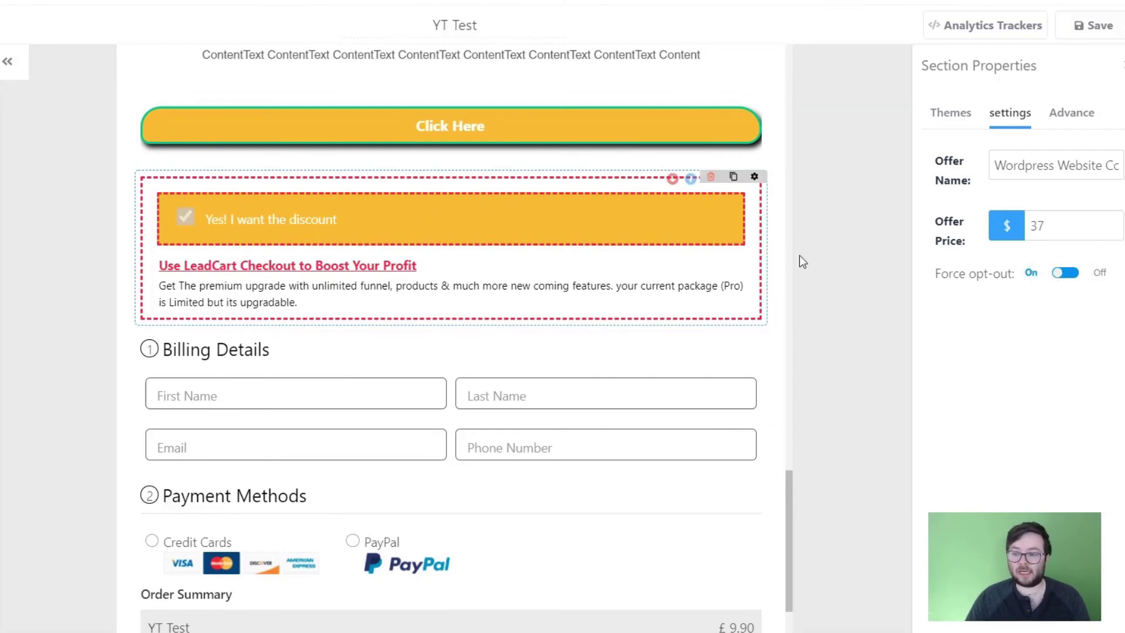
Turn off the bump offer's Force opt-out and set its toggle input theme to Modern
{"action": "left_click", "coordinate": [1065, 272]}
{"action": "left_click", "coordinate": [1073, 125]}
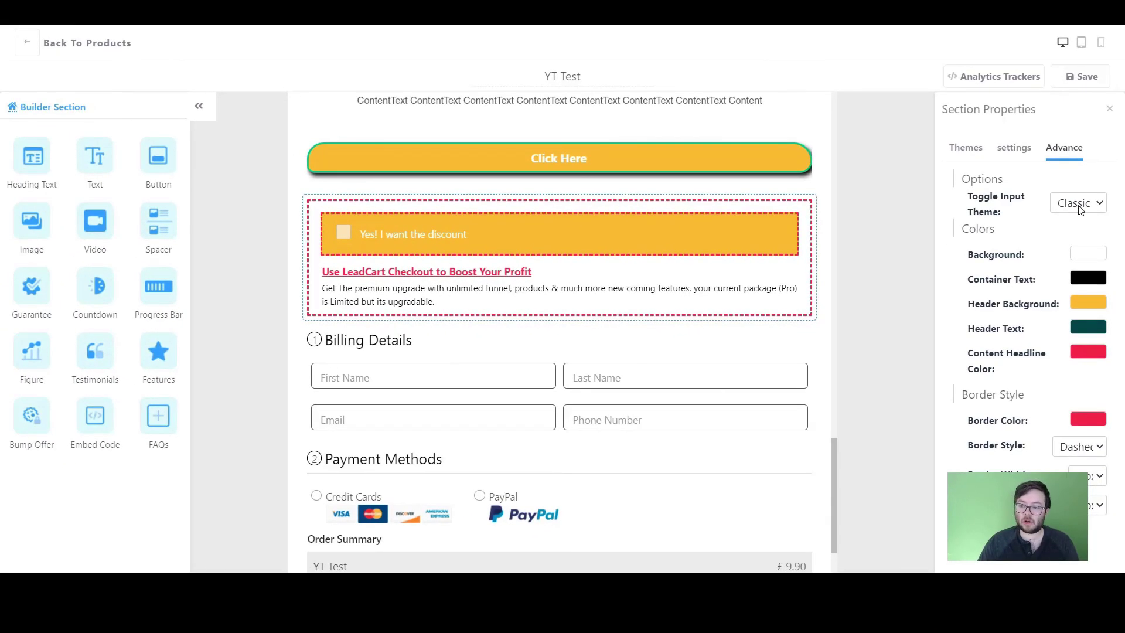
{"action": "left_click", "coordinate": [1084, 181]}
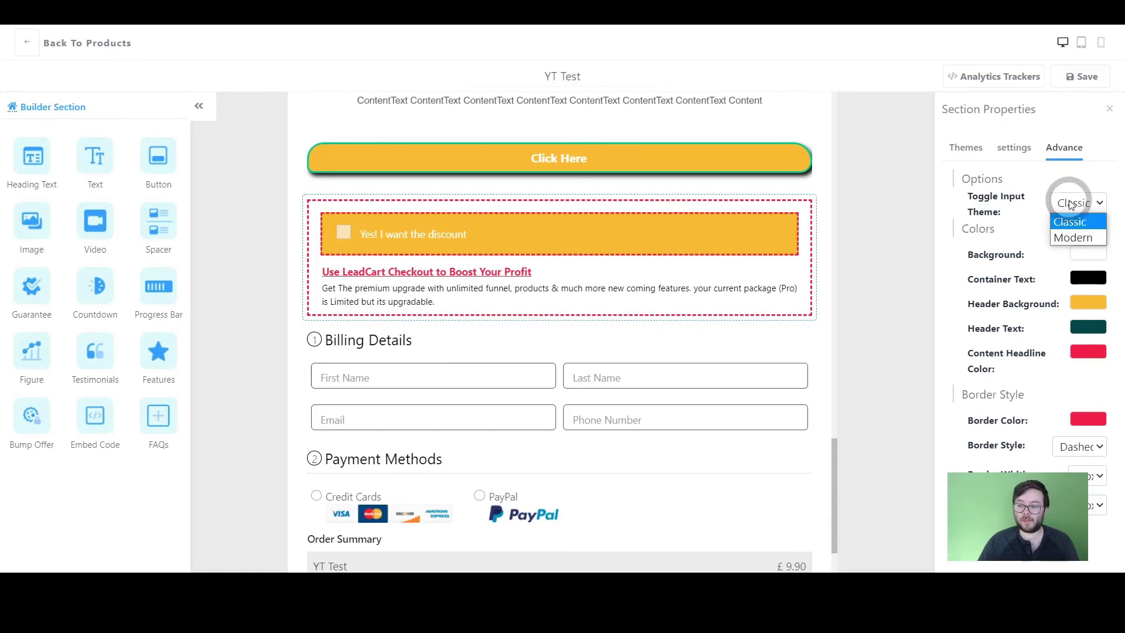
{"action": "left_click", "coordinate": [1071, 237]}
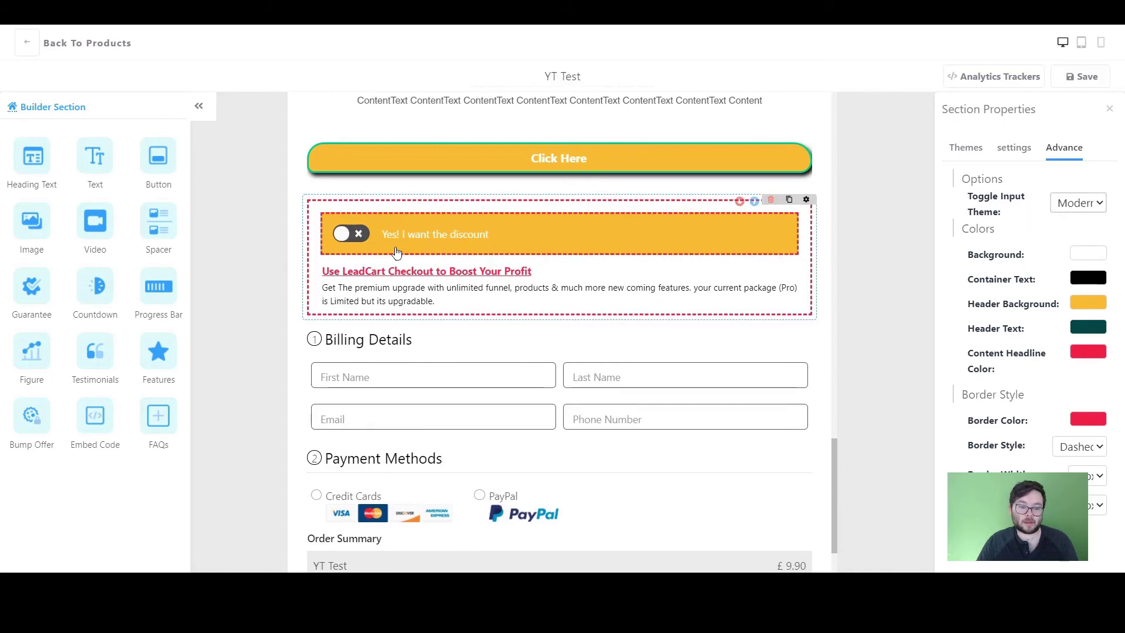
Switch the bump offer's toggle input theme to Classic and back to Modern to compare the two styles
{"action": "left_click", "coordinate": [1080, 202]}
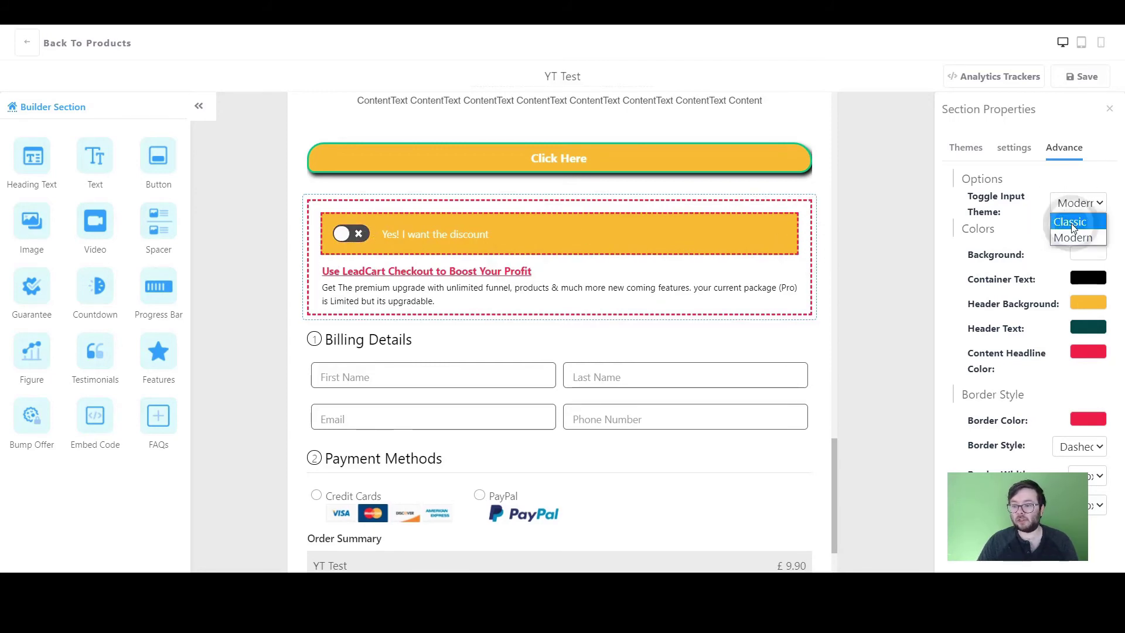
{"action": "left_click", "coordinate": [1070, 222]}
{"action": "left_click", "coordinate": [1081, 203]}
{"action": "left_click", "coordinate": [1082, 236]}
{"action": "left_click", "coordinate": [1081, 203]}
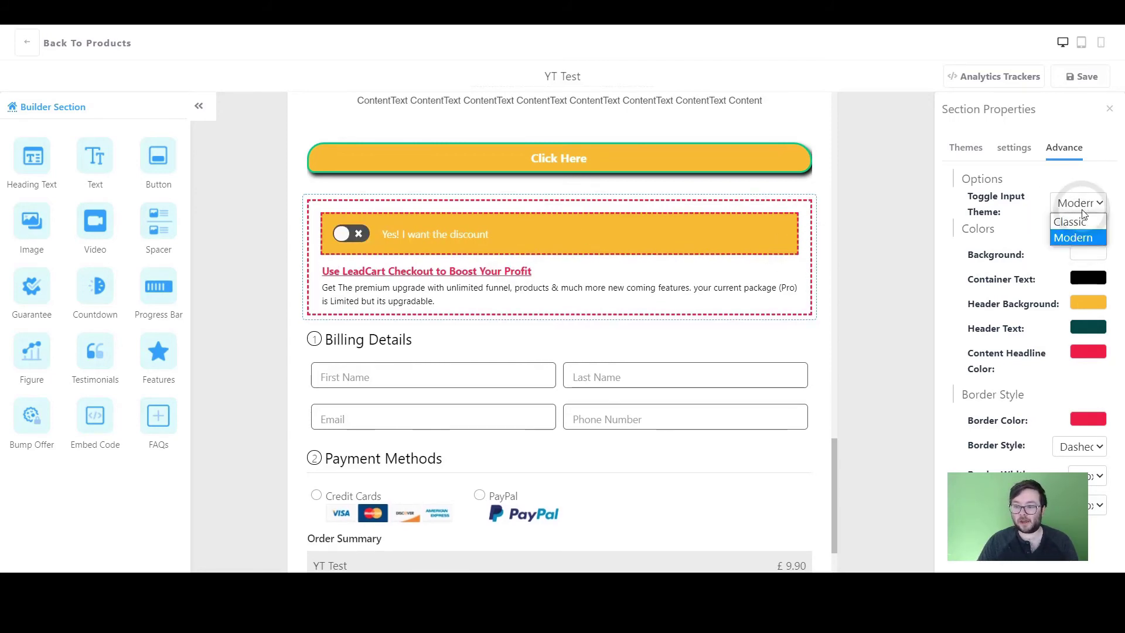
{"action": "left_click", "coordinate": [1084, 237]}
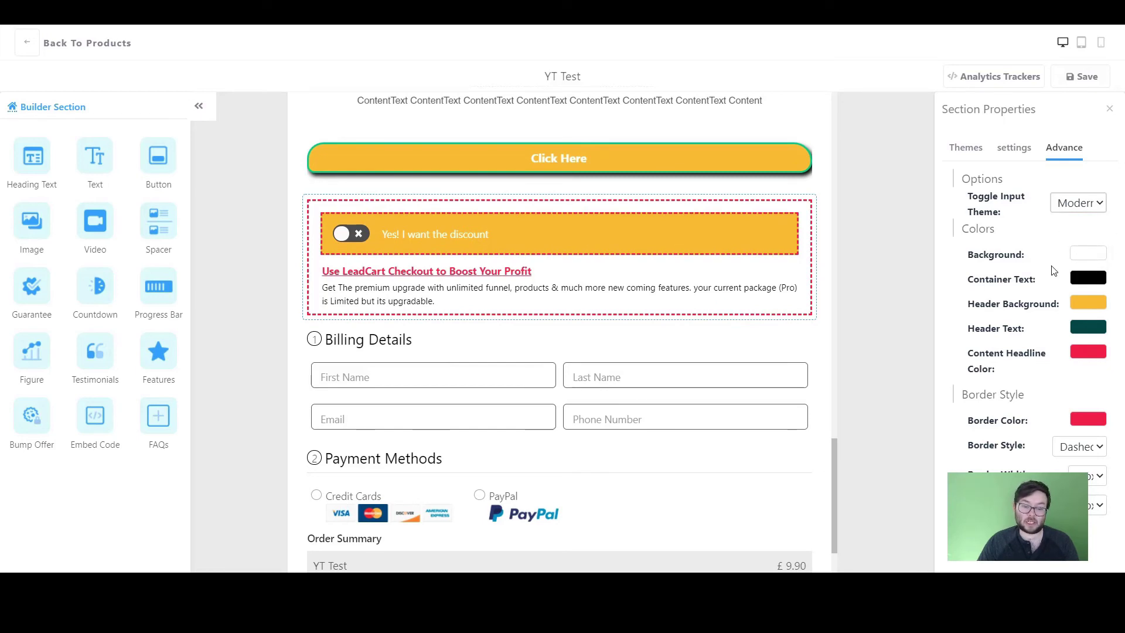
Set the bump offer's background color to orange (FF6900) and its container text color to white (FFFFFF)
{"action": "left_click", "coordinate": [1089, 258]}
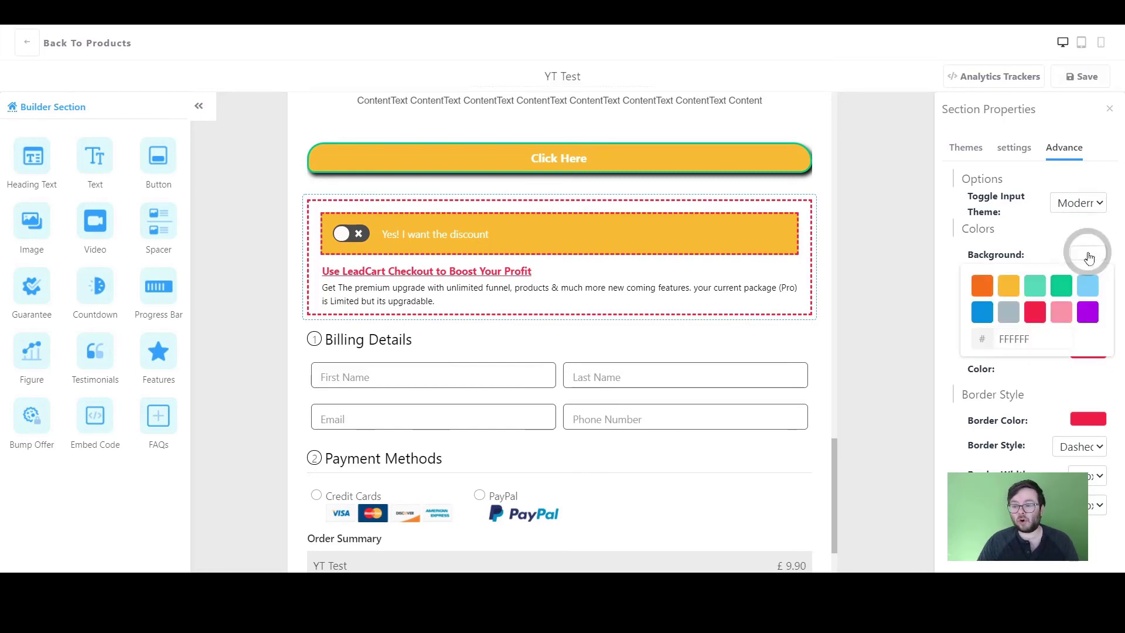
{"action": "left_click", "coordinate": [976, 289]}
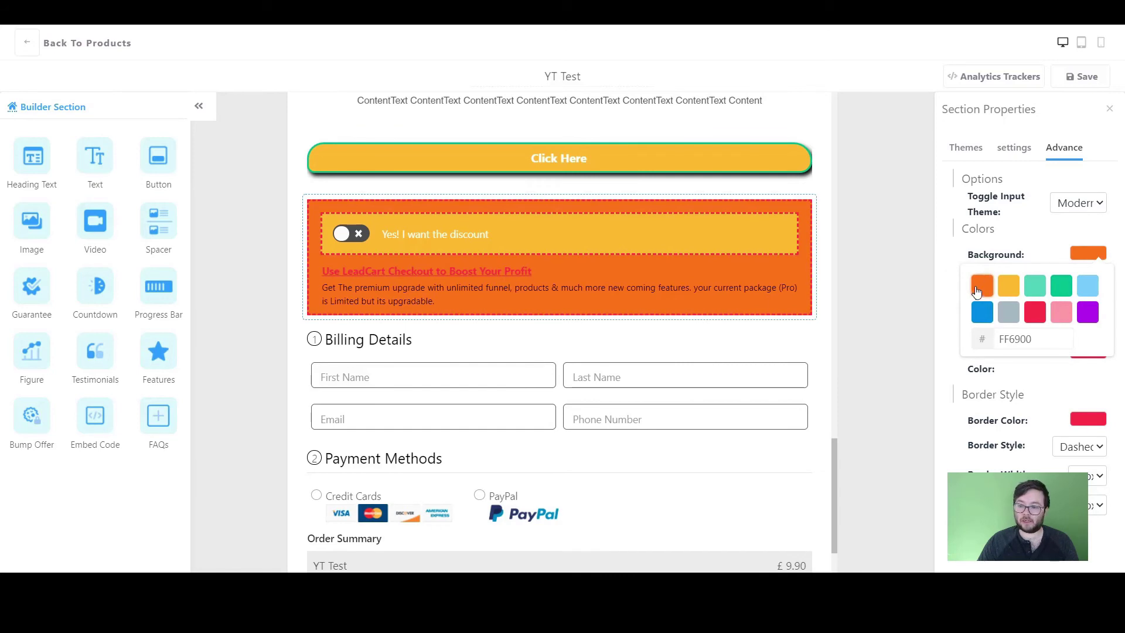
{"action": "left_click", "coordinate": [1112, 270]}
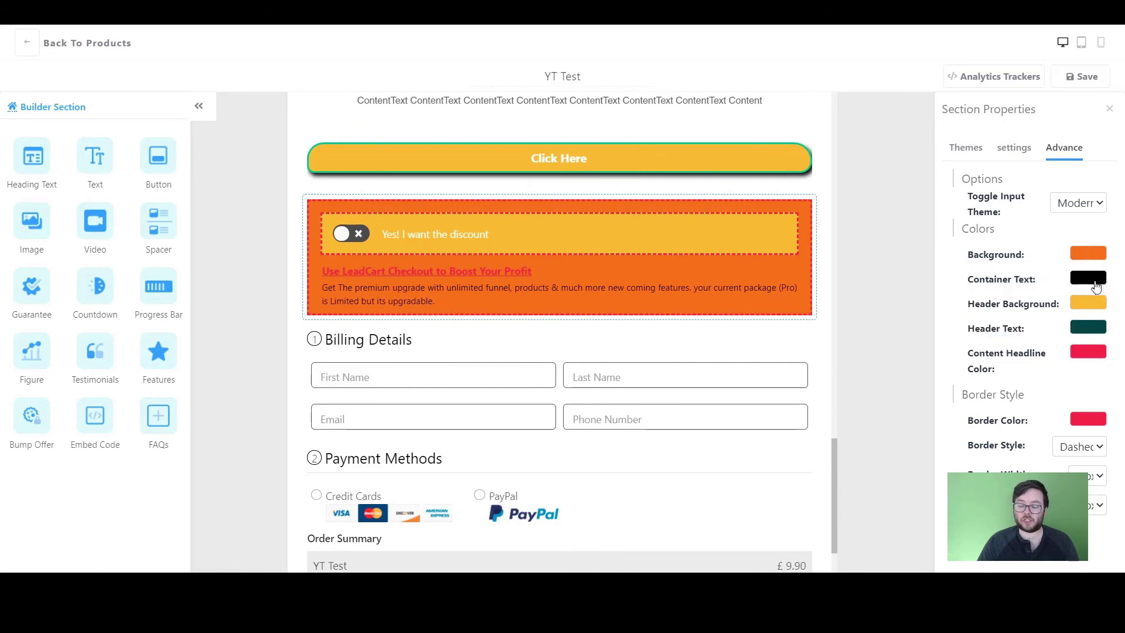
{"action": "left_click", "coordinate": [1096, 285]}
{"action": "double_click", "coordinate": [1030, 362]}
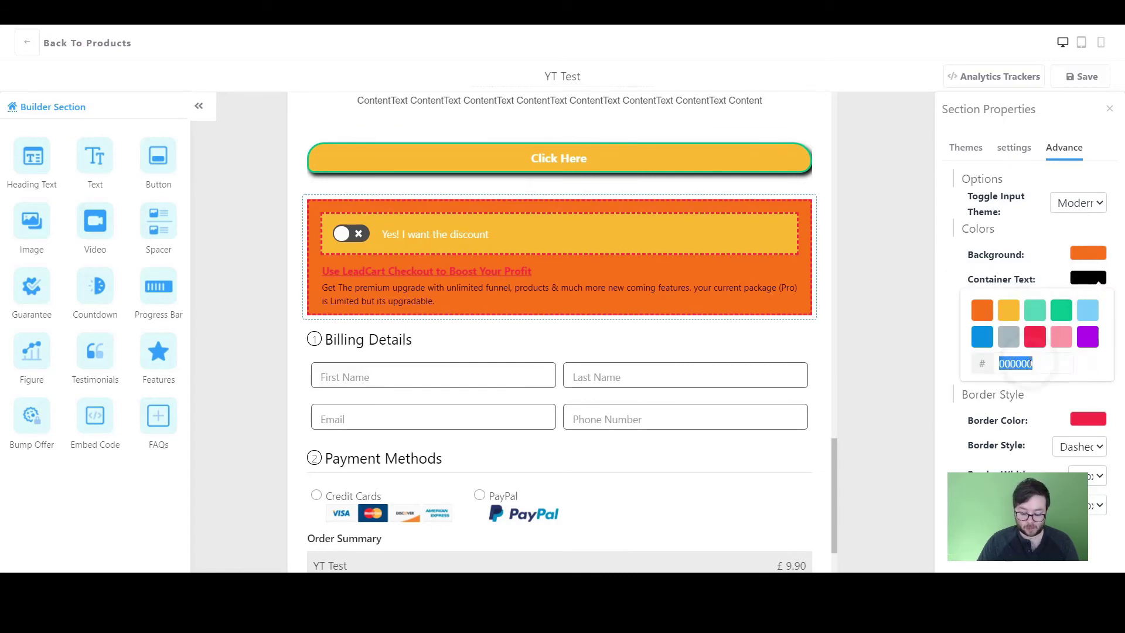
{"action": "type", "text": "fff"}
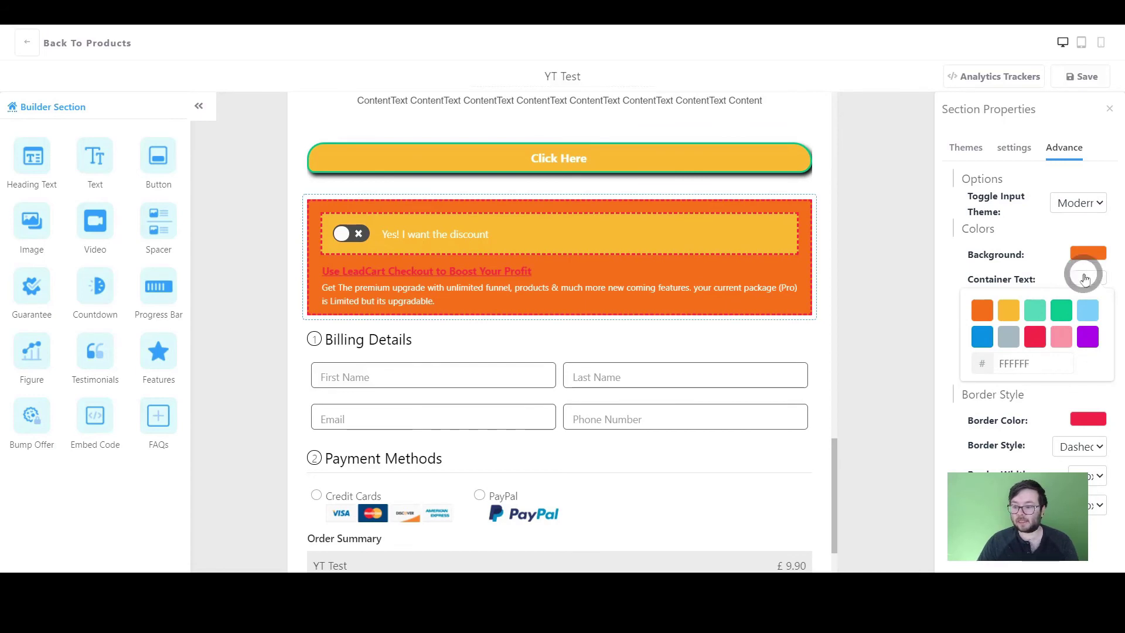
{"action": "left_click", "coordinate": [1086, 276]}
Try white as the bump offer's header background color, and settle on black (000)
{"action": "left_click", "coordinate": [1086, 302]}
{"action": "left_click", "coordinate": [1031, 388]}
{"action": "double_click", "coordinate": [1031, 388]}
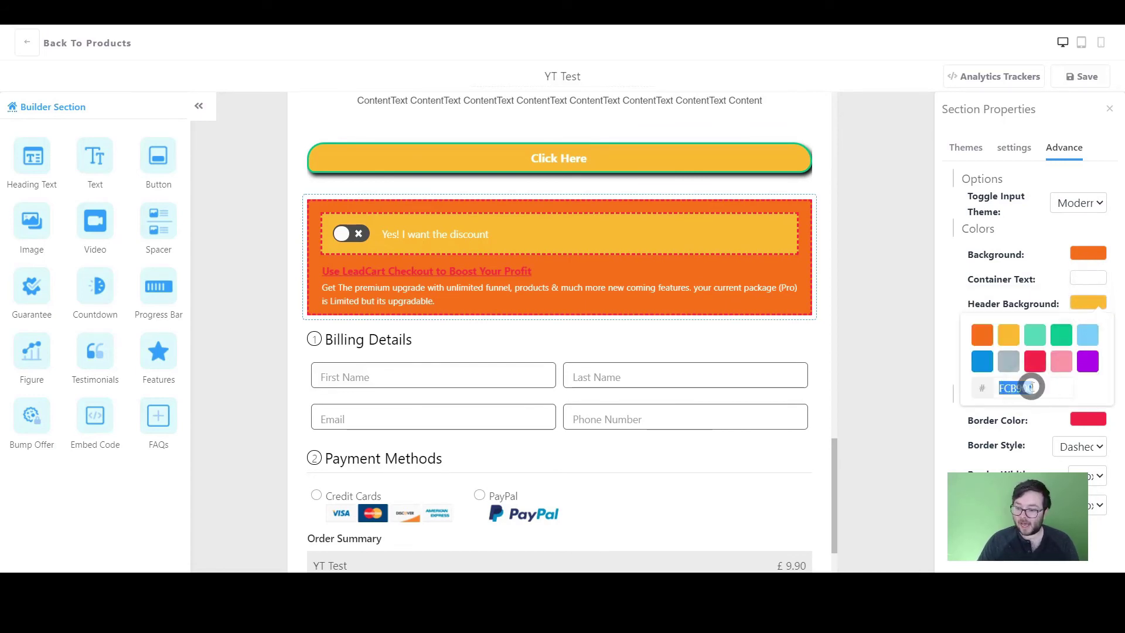
{"action": "type", "text": "fff"}
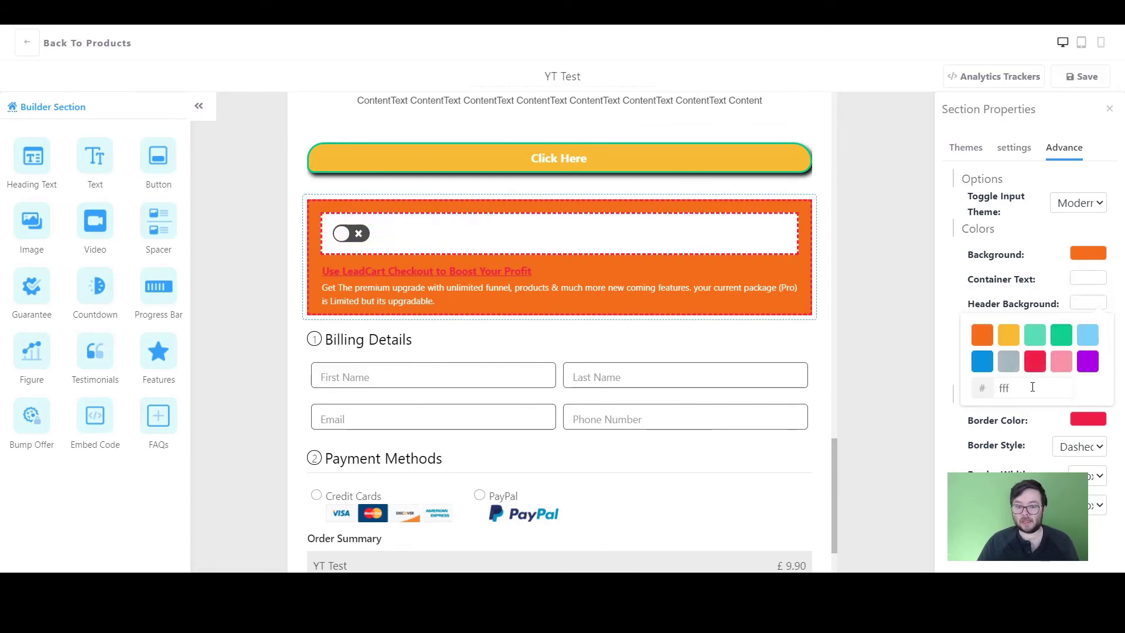
{"action": "double_click", "coordinate": [996, 386]}
{"action": "type", "text": "00"}
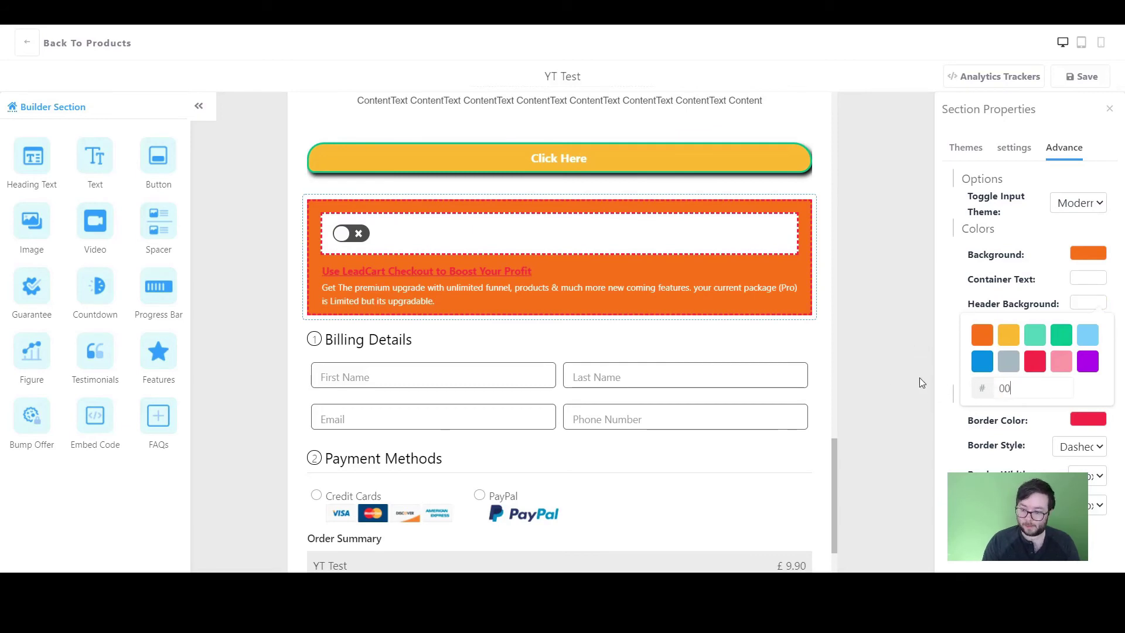
{"action": "type", "text": "0"}
{"action": "left_click", "coordinate": [1087, 303]}
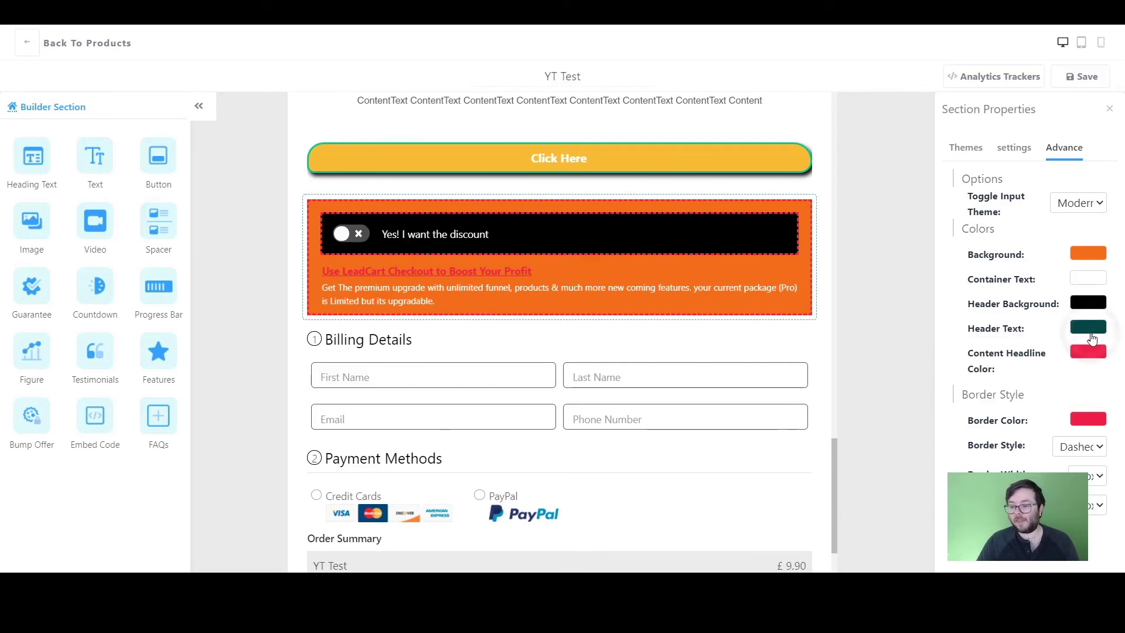
Set the bump offer's header text color and content headline color to white (fff)
{"action": "left_click", "coordinate": [1085, 331]}
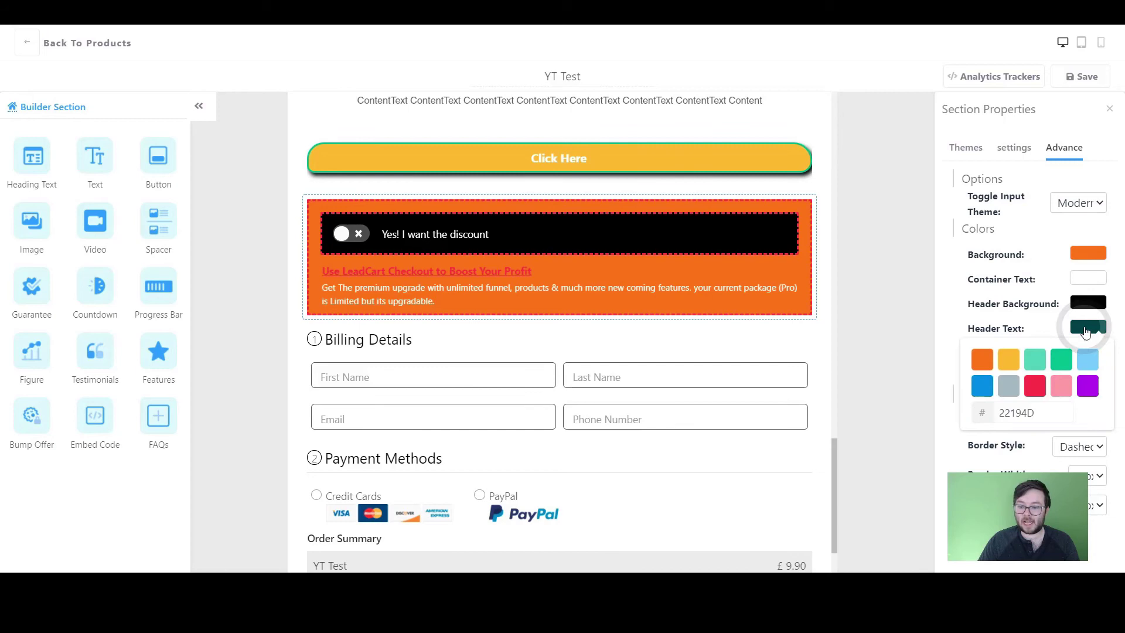
{"action": "double_click", "coordinate": [1022, 410]}
{"action": "type", "text": "ffffff"}
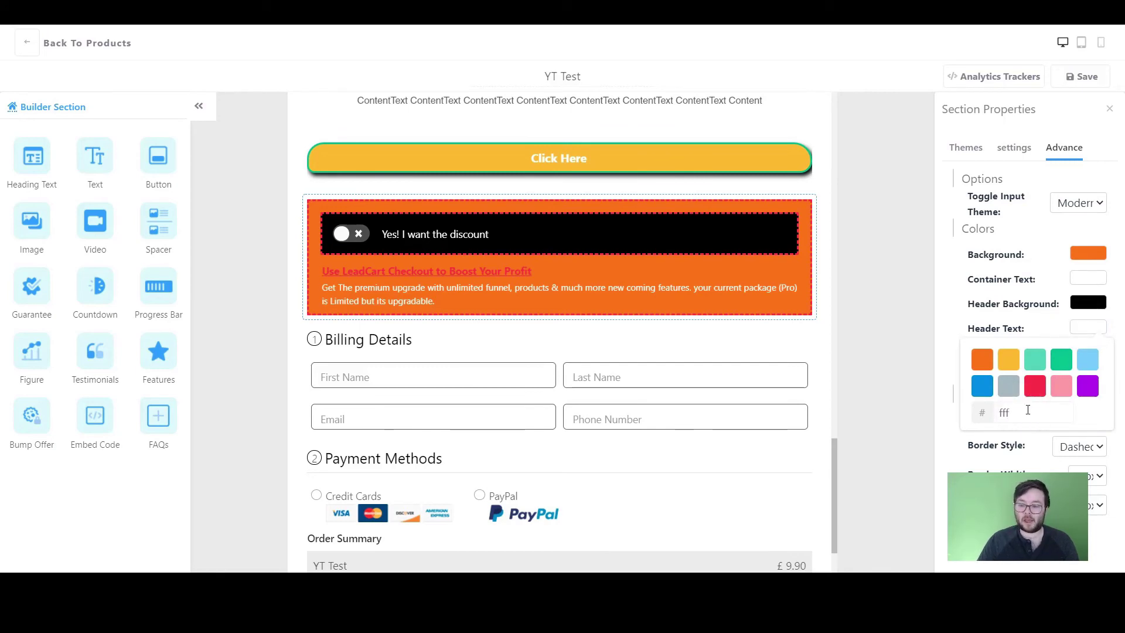
{"action": "left_click", "coordinate": [1088, 328]}
{"action": "left_click", "coordinate": [1088, 352]}
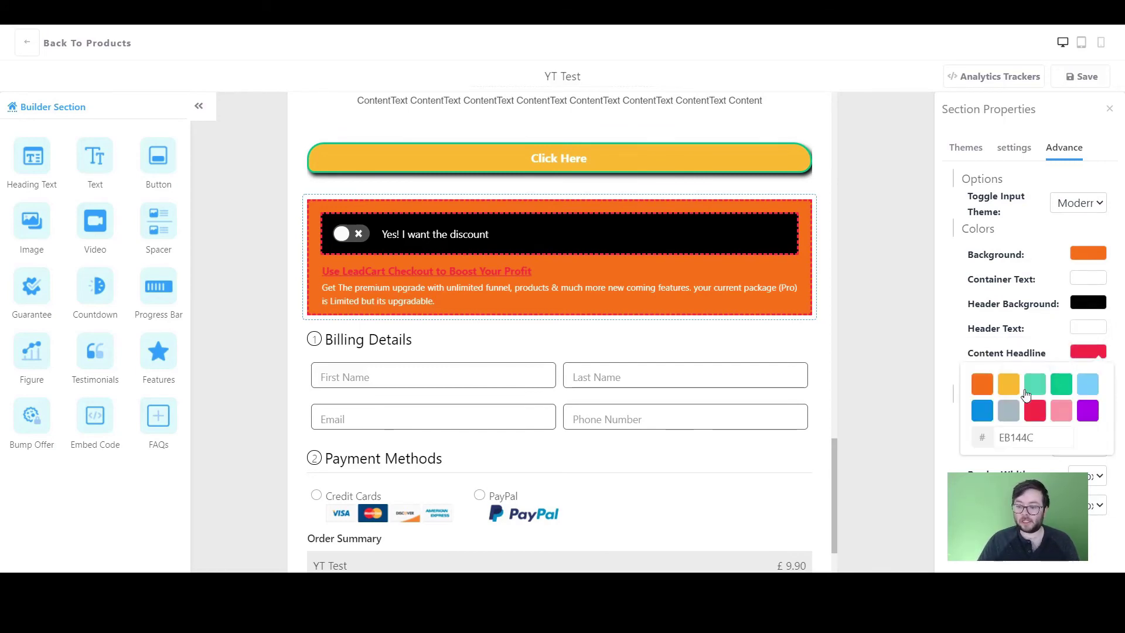
{"action": "double_click", "coordinate": [1022, 434]}
{"action": "type", "text": "fff"}
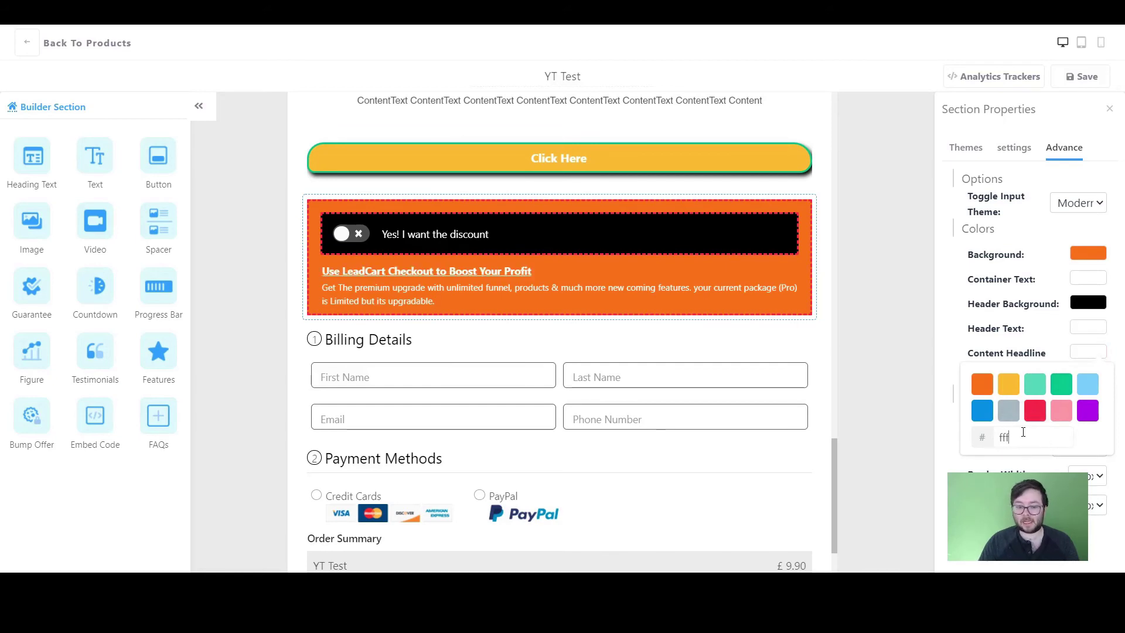
{"action": "left_click", "coordinate": [1083, 354]}
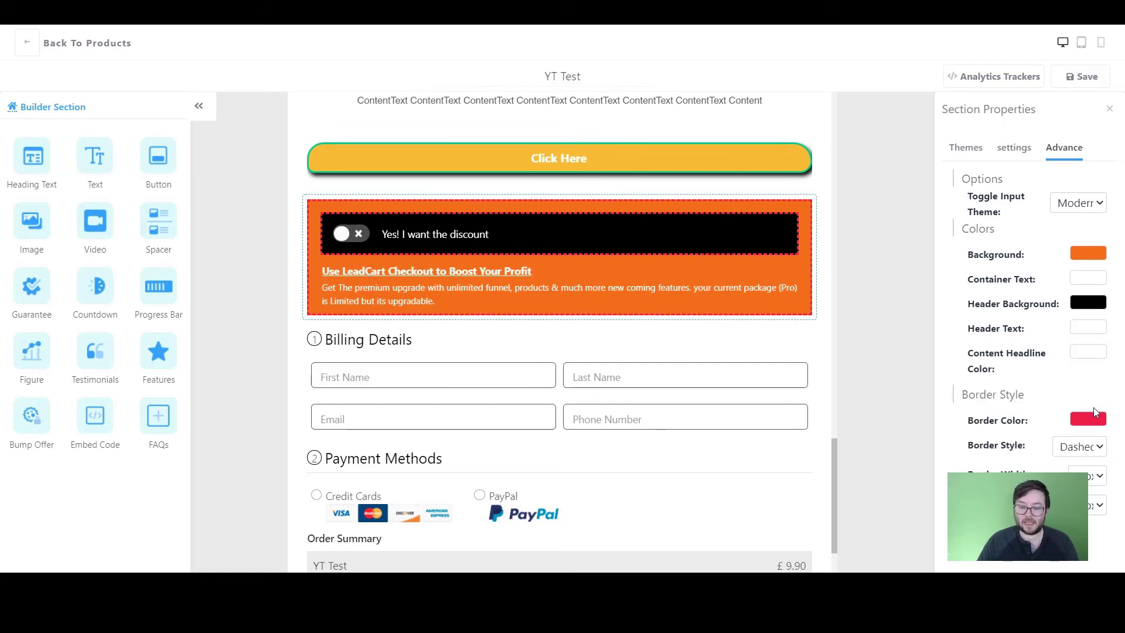
Set the bump offer's border color to blue and its border style to Solid
{"action": "left_click", "coordinate": [1088, 419]}
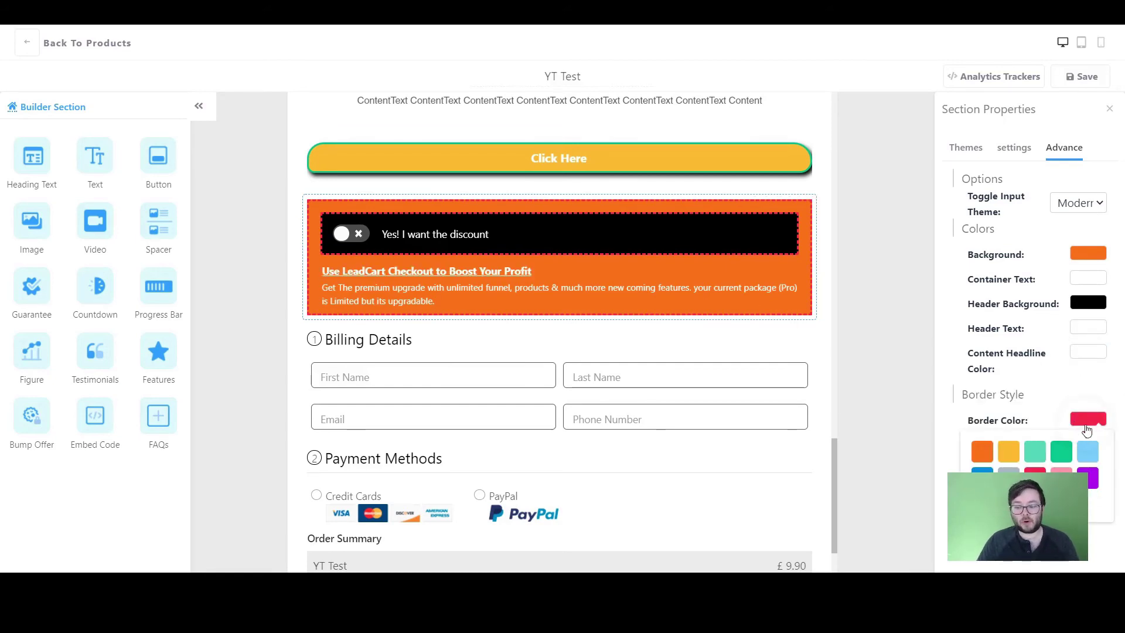
{"action": "left_click", "coordinate": [982, 475]}
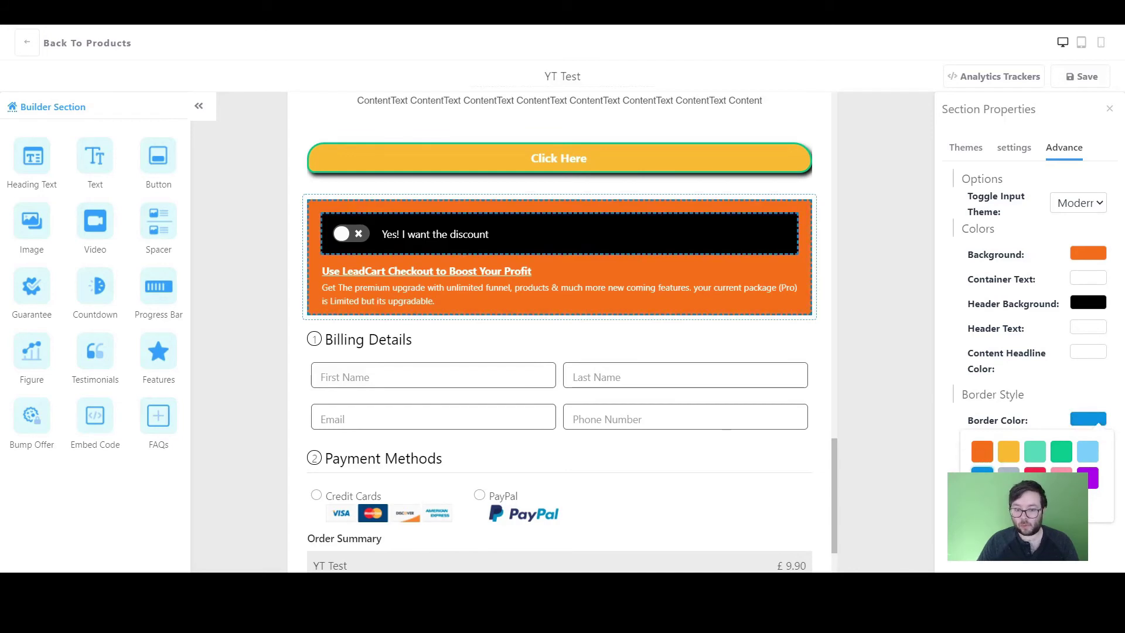
{"action": "left_click", "coordinate": [1084, 420]}
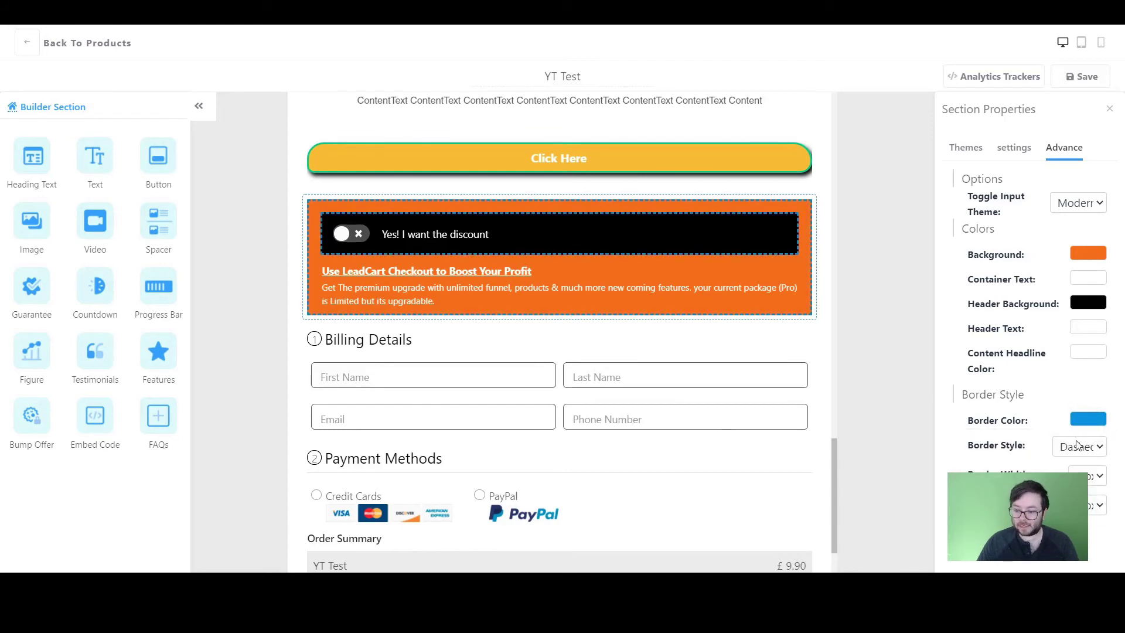
{"action": "left_click", "coordinate": [1077, 446]}
{"action": "left_click", "coordinate": [1067, 465]}
Try a thicker border on the bump offer, reduce the width until no border shows, and round the corners by 5 px
{"action": "left_click", "coordinate": [1088, 476]}
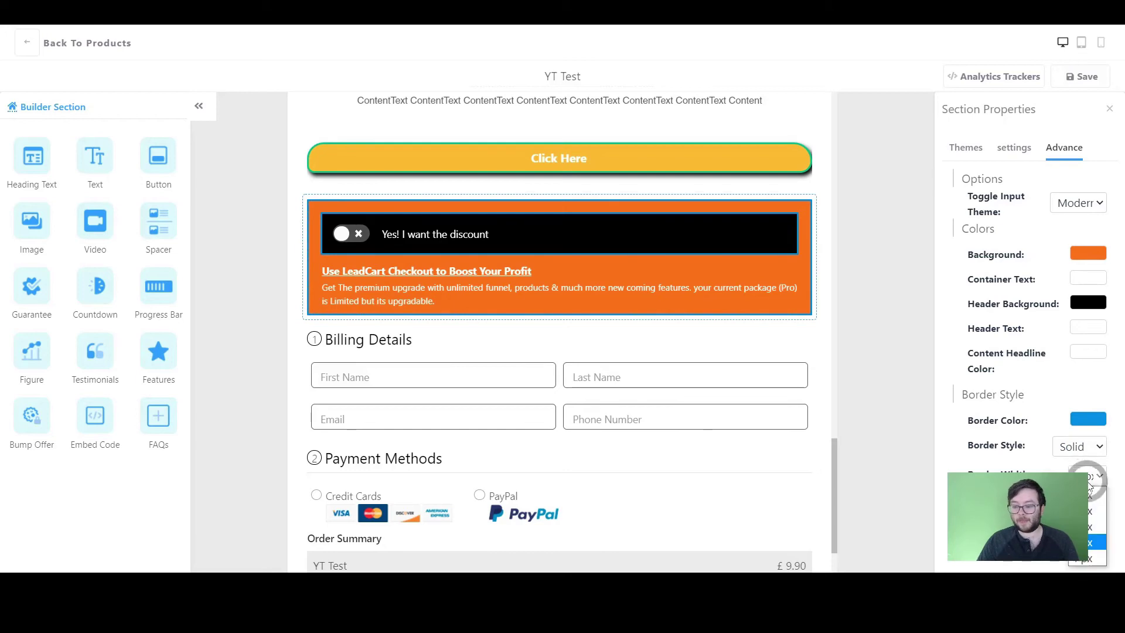
{"action": "left_click", "coordinate": [1090, 544]}
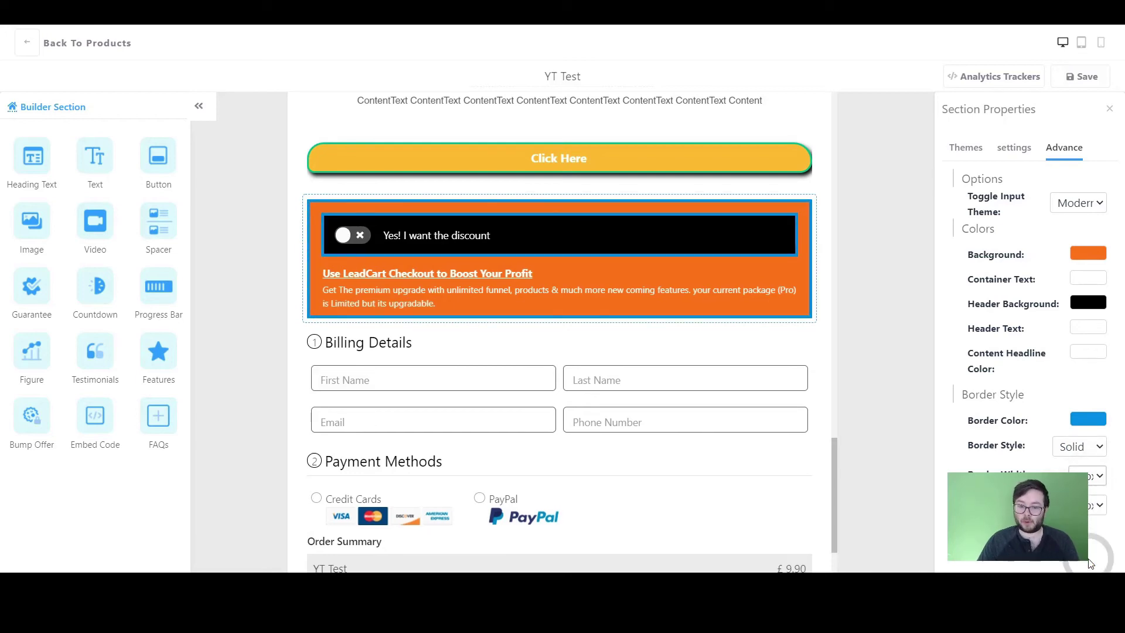
{"action": "left_click", "coordinate": [1091, 475]}
{"action": "left_click", "coordinate": [1091, 495]}
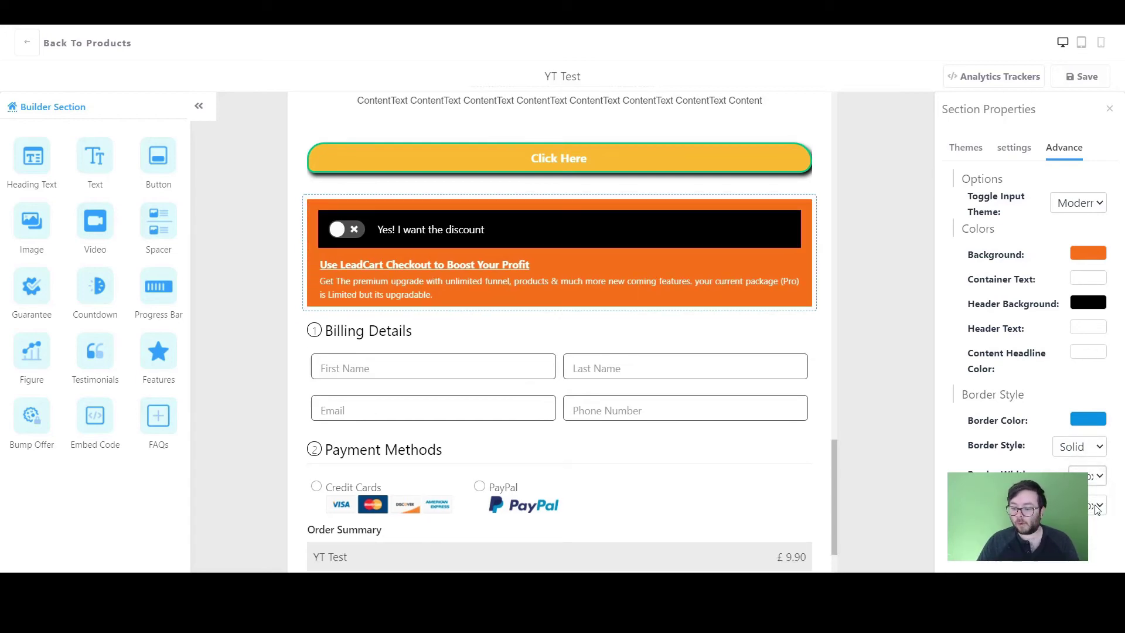
{"action": "left_click", "coordinate": [1097, 507]}
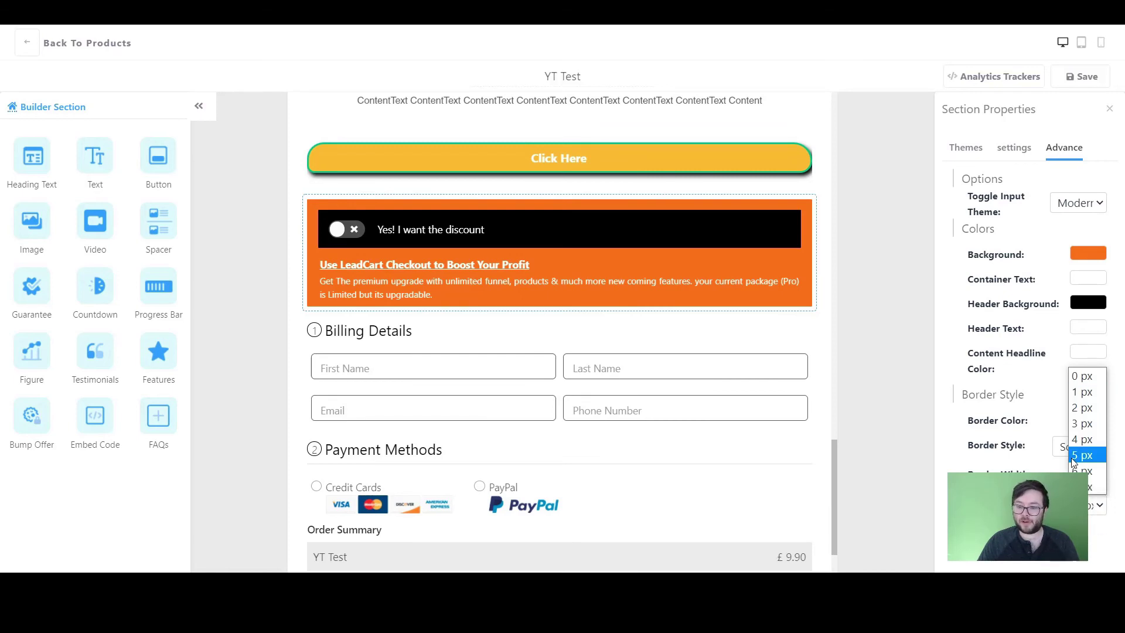
{"action": "left_click", "coordinate": [960, 443]}
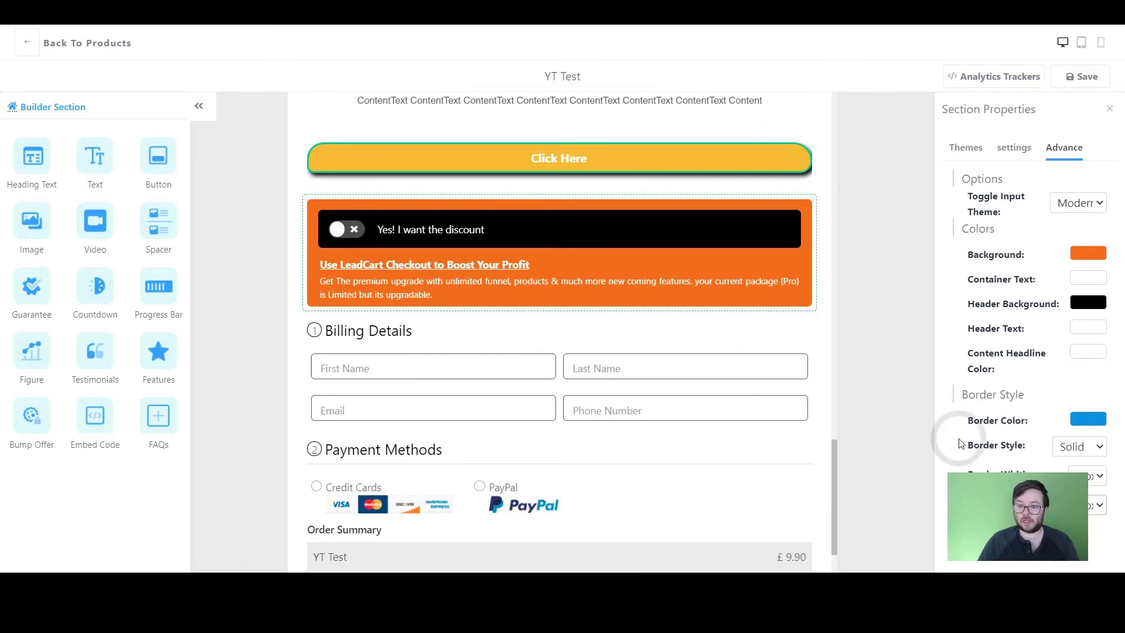
Test the bump offer's discount toggle and review the section in context, from the product image down to the order summary
{"action": "scroll", "coordinate": [787, 437], "scroll_direction": "up", "scroll_amount": 3}
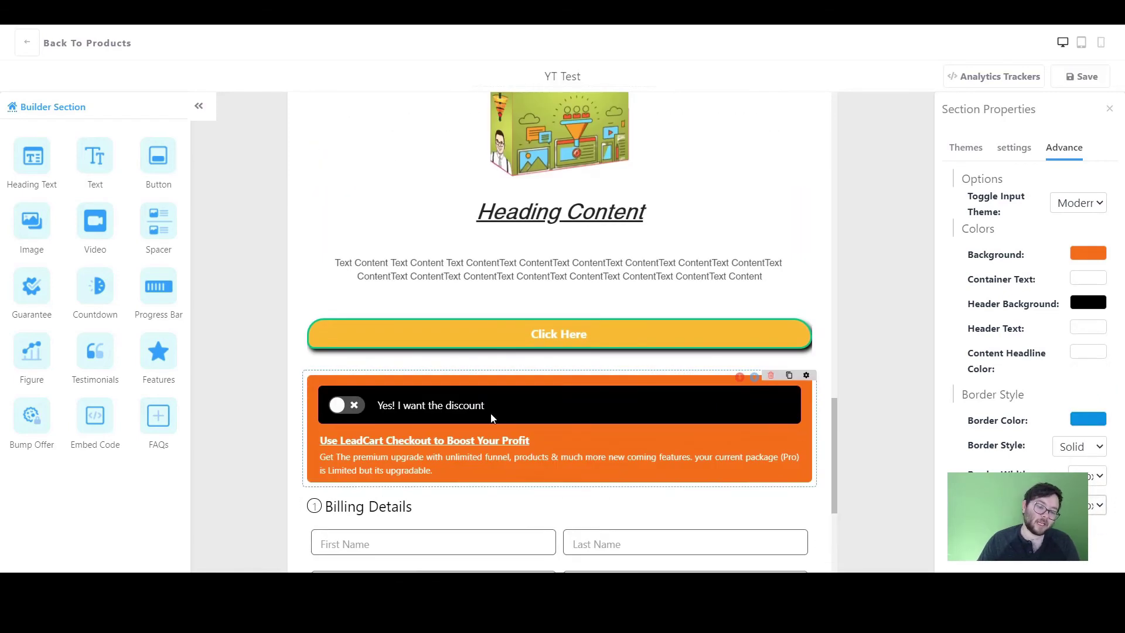
{"action": "left_click", "coordinate": [344, 405]}
{"action": "left_click", "coordinate": [345, 405]}
{"action": "scroll", "coordinate": [722, 316], "scroll_direction": "up", "scroll_amount": 5}
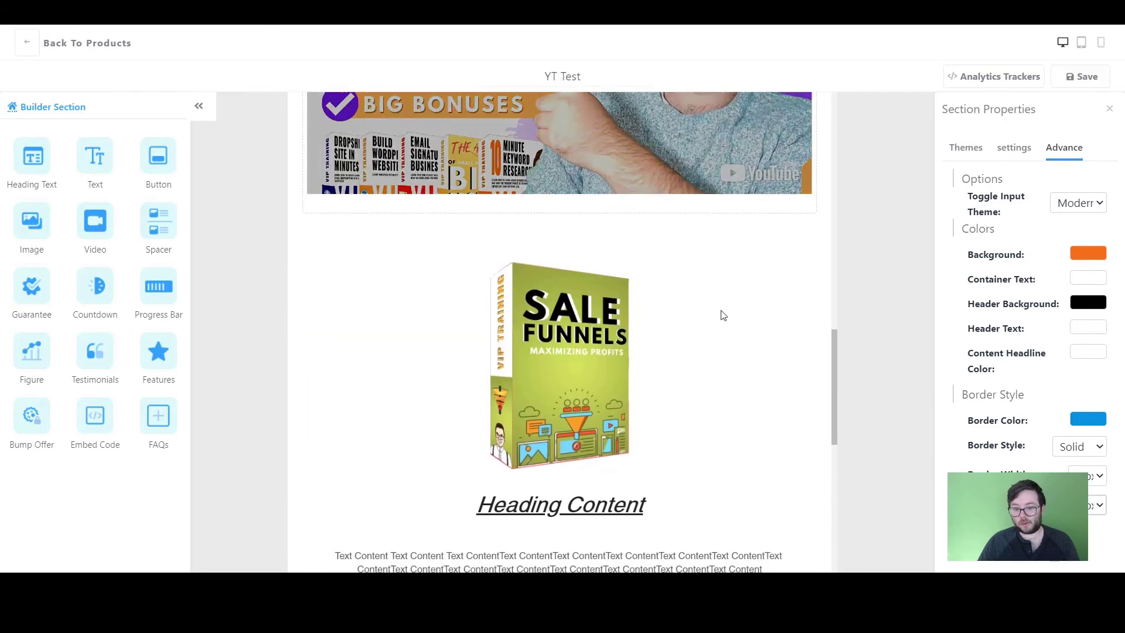
{"action": "scroll", "coordinate": [732, 387], "scroll_direction": "down", "scroll_amount": 5}
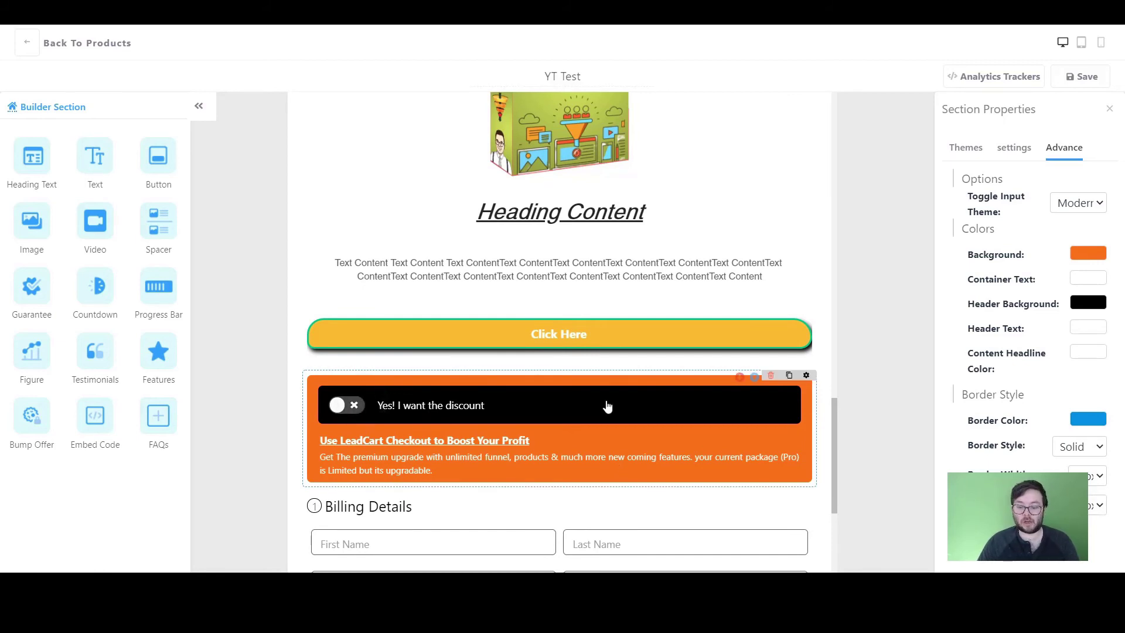
{"action": "scroll", "coordinate": [737, 356], "scroll_direction": "down", "scroll_amount": 5}
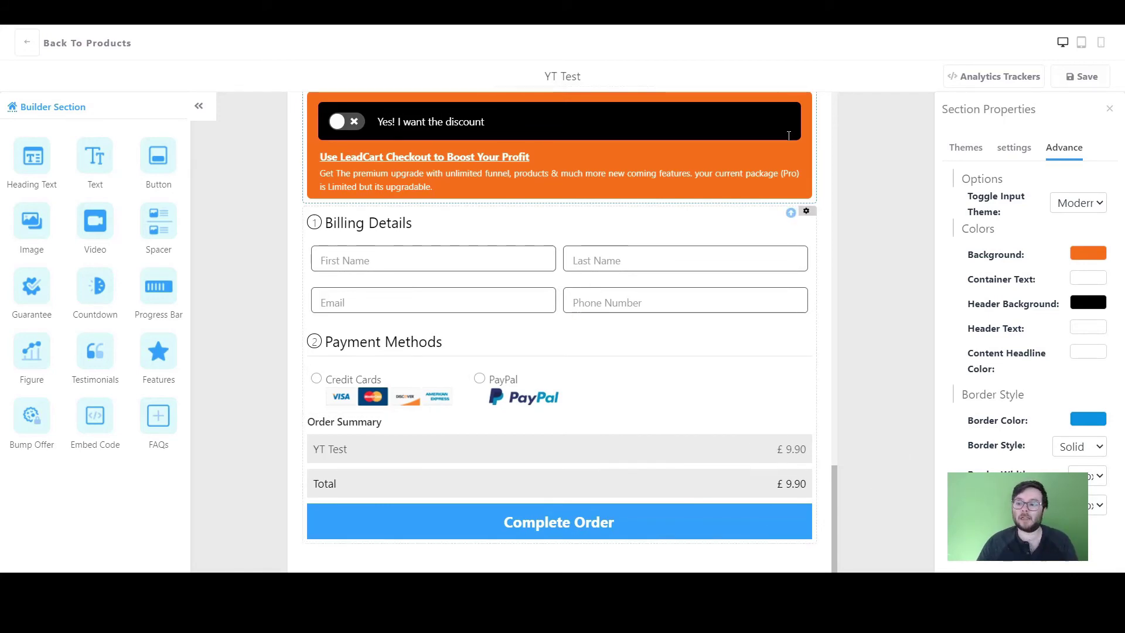
{"action": "scroll", "coordinate": [688, 272], "scroll_direction": "up", "scroll_amount": 2}
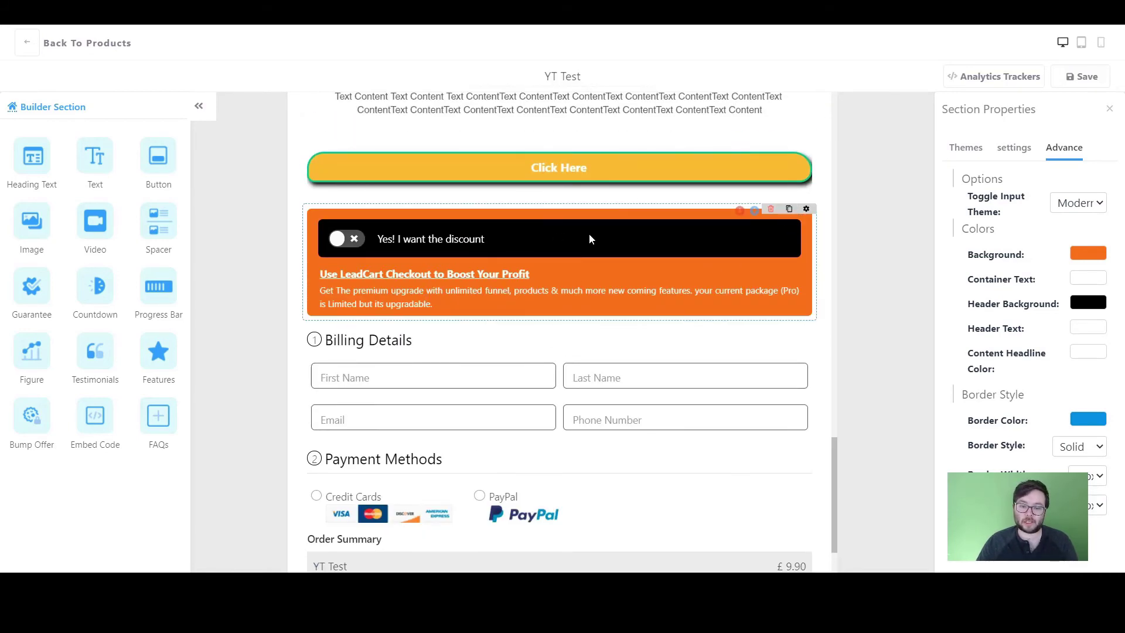
Duplicate the styled bump offer and open the offer name and price settings
{"action": "left_click", "coordinate": [789, 209]}
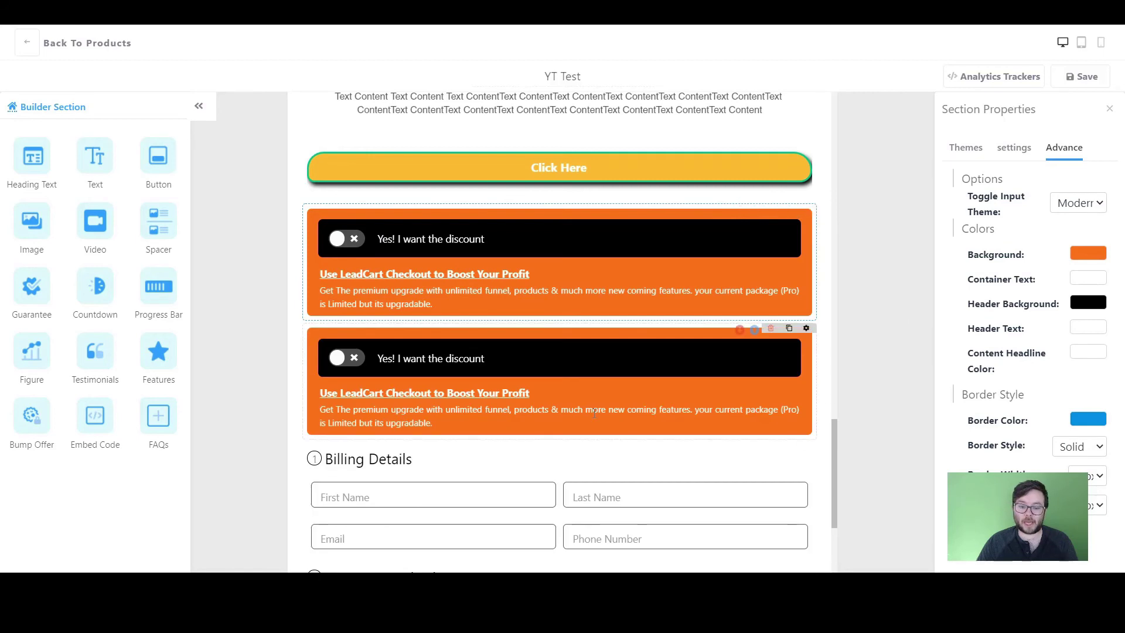
{"action": "left_click", "coordinate": [1013, 147]}
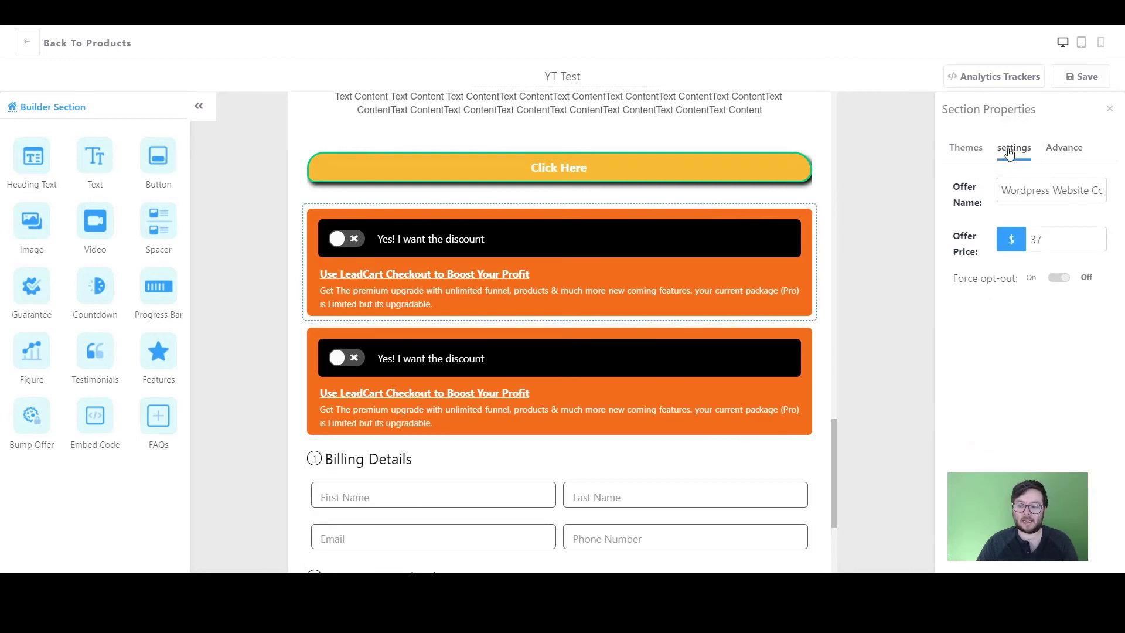
Delete the duplicated bump offer above the Billing Details
{"action": "left_click", "coordinate": [759, 326]}
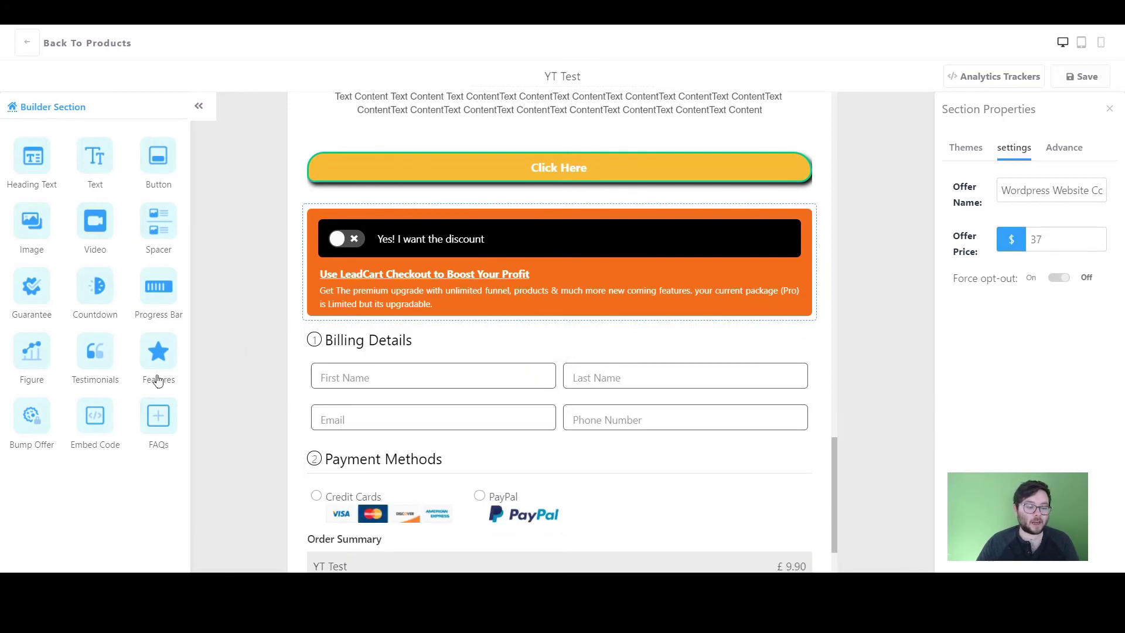
Try an Embed Code section below the Click Here button, preview its default HTML, and remove it
{"action": "left_click_drag", "start_coordinate": [96, 415], "coordinate": [652, 235]}
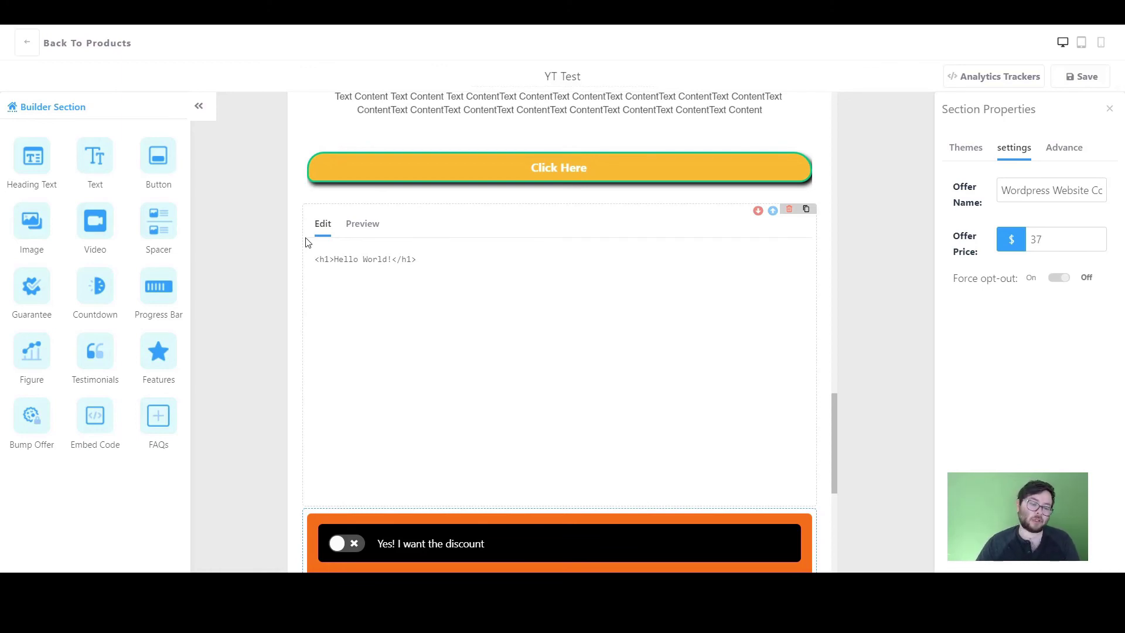
{"action": "left_click", "coordinate": [427, 260]}
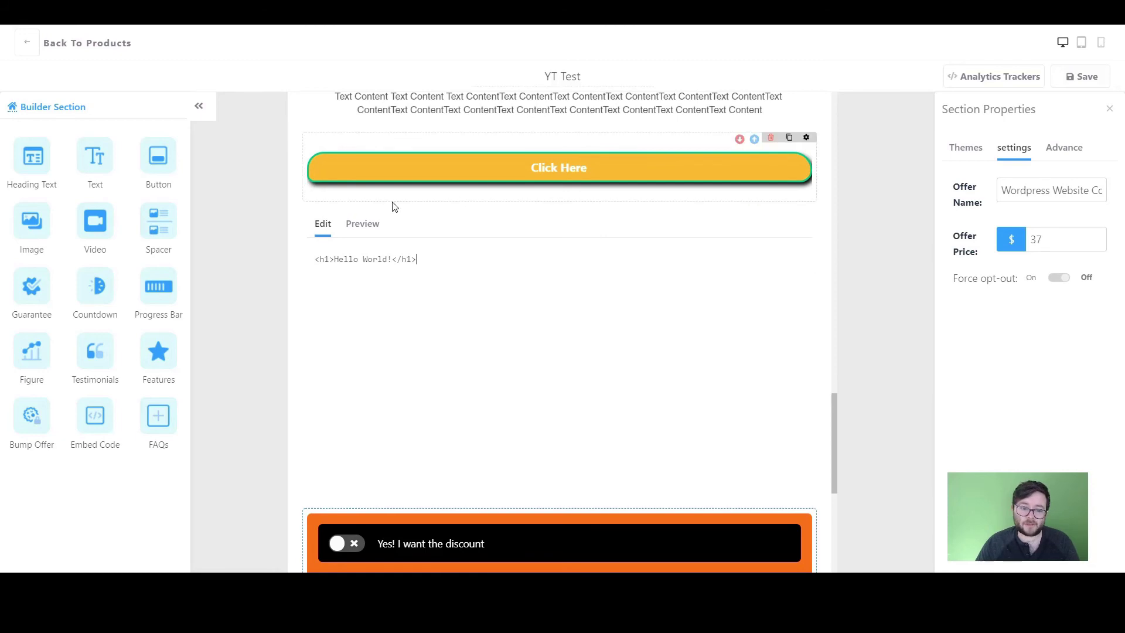
{"action": "left_click", "coordinate": [362, 223]}
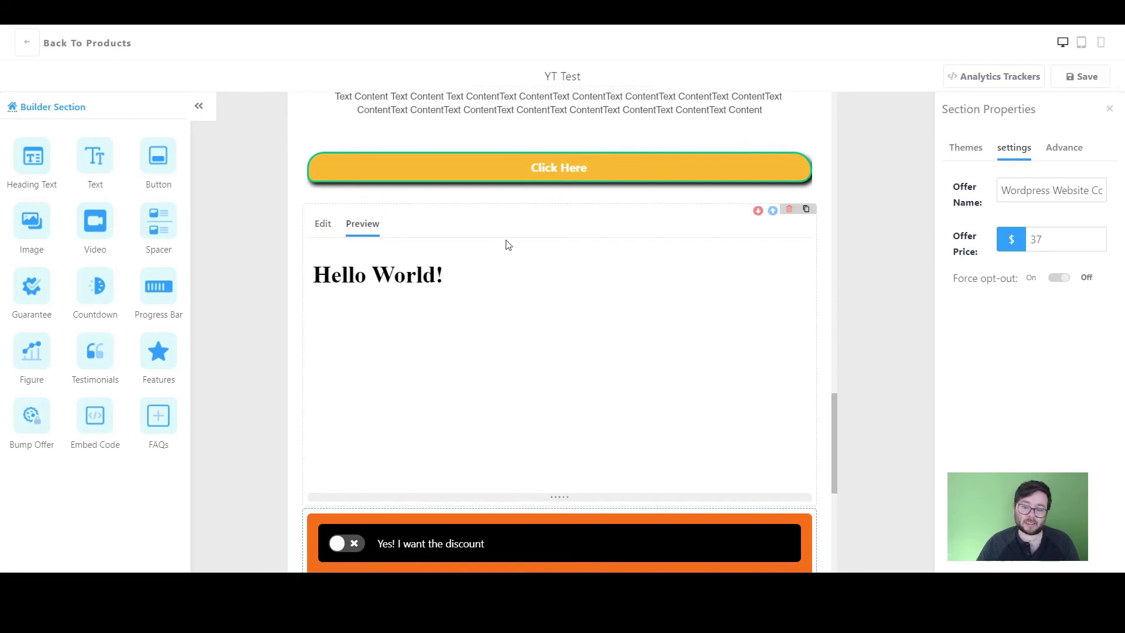
{"action": "left_click", "coordinate": [789, 209]}
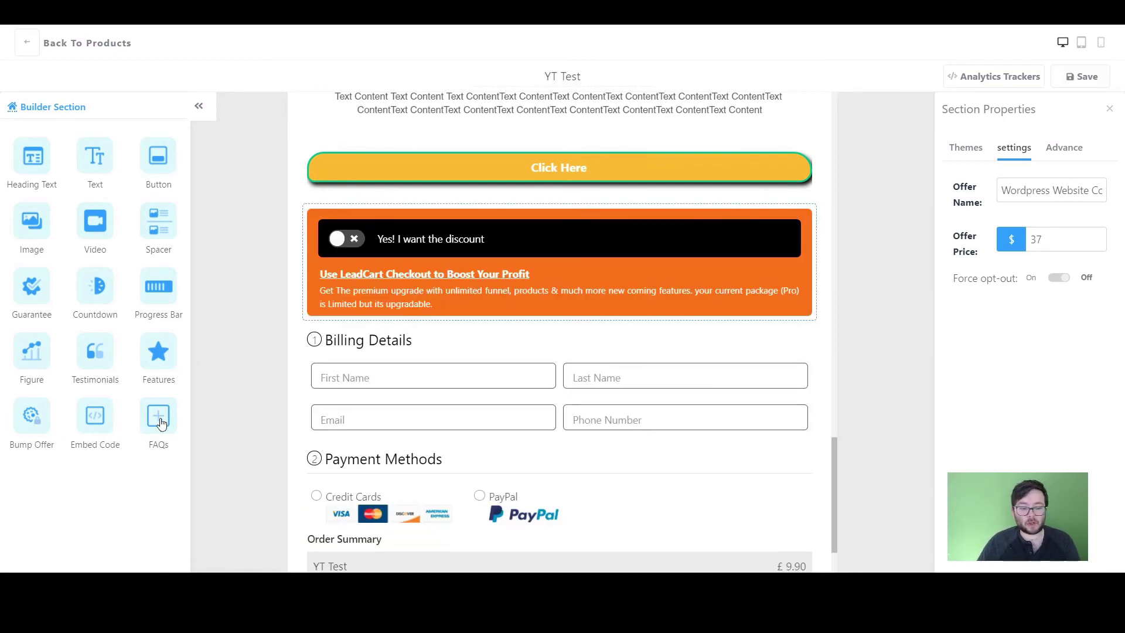
Add an FAQs section between the bump offer and the Billing Details
{"action": "left_click_drag", "start_coordinate": [157, 417], "coordinate": [647, 391]}
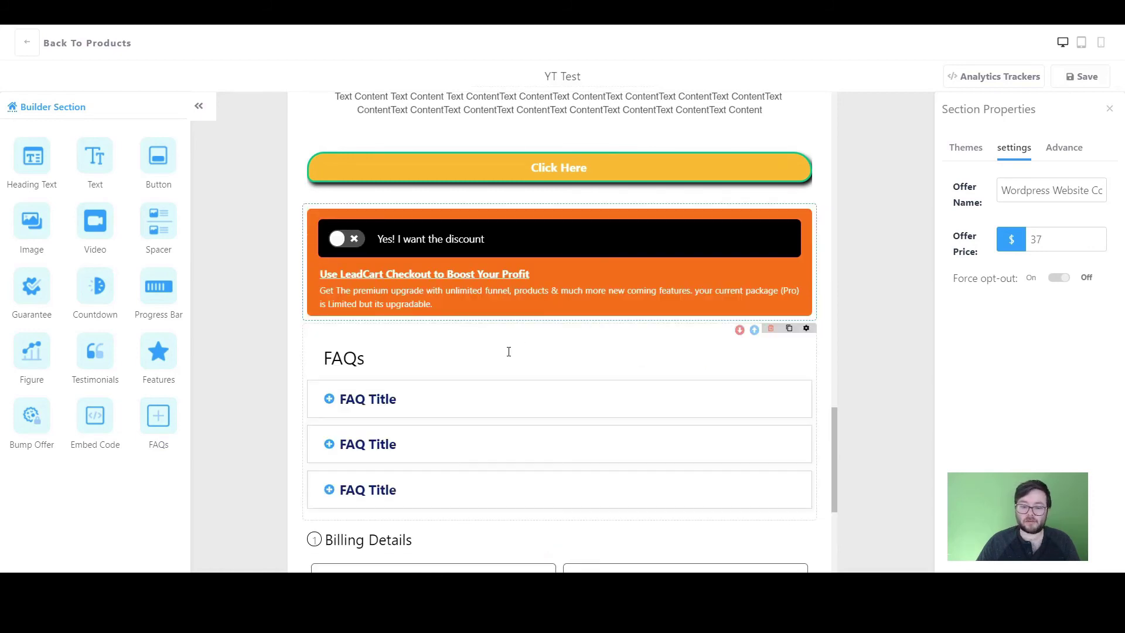
{"action": "scroll", "coordinate": [724, 319], "scroll_direction": "down", "scroll_amount": 3}
{"action": "mouse_move", "coordinate": [349, 227]}
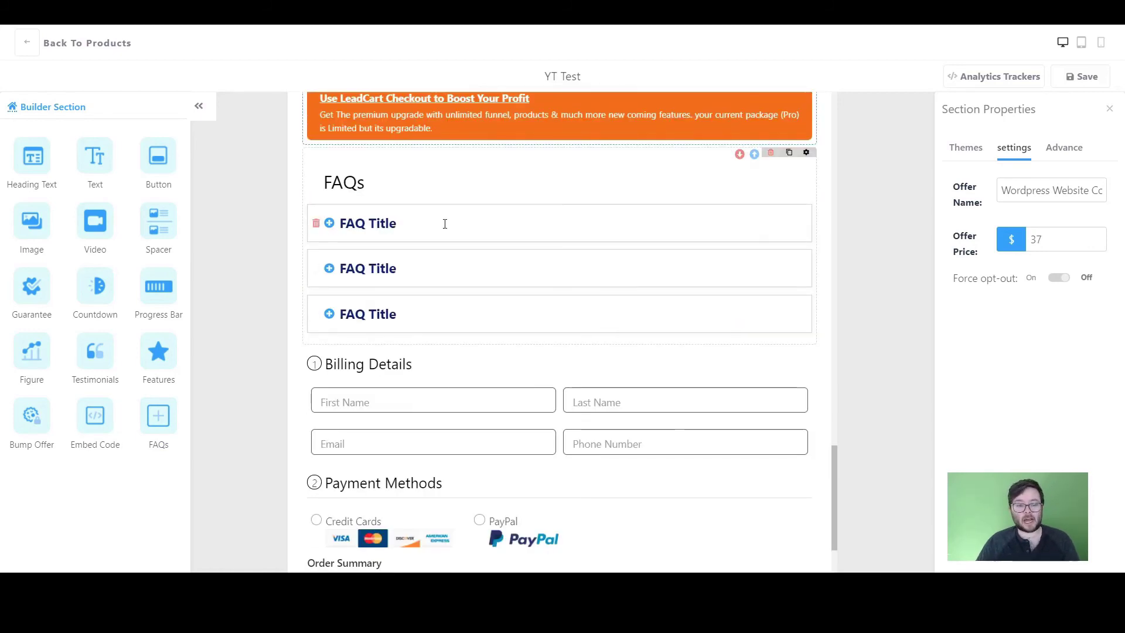
{"action": "scroll", "coordinate": [328, 206], "scroll_direction": "up", "scroll_amount": 1}
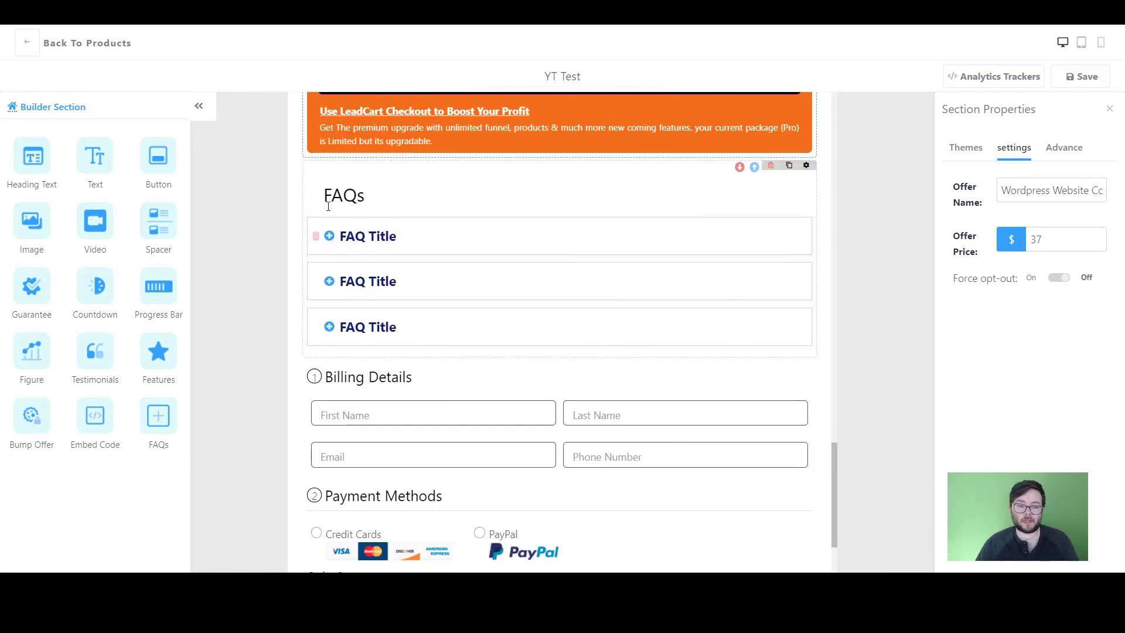
Change the FAQ section's heading to "Most Asked Questions"
{"action": "double_click", "coordinate": [359, 235]}
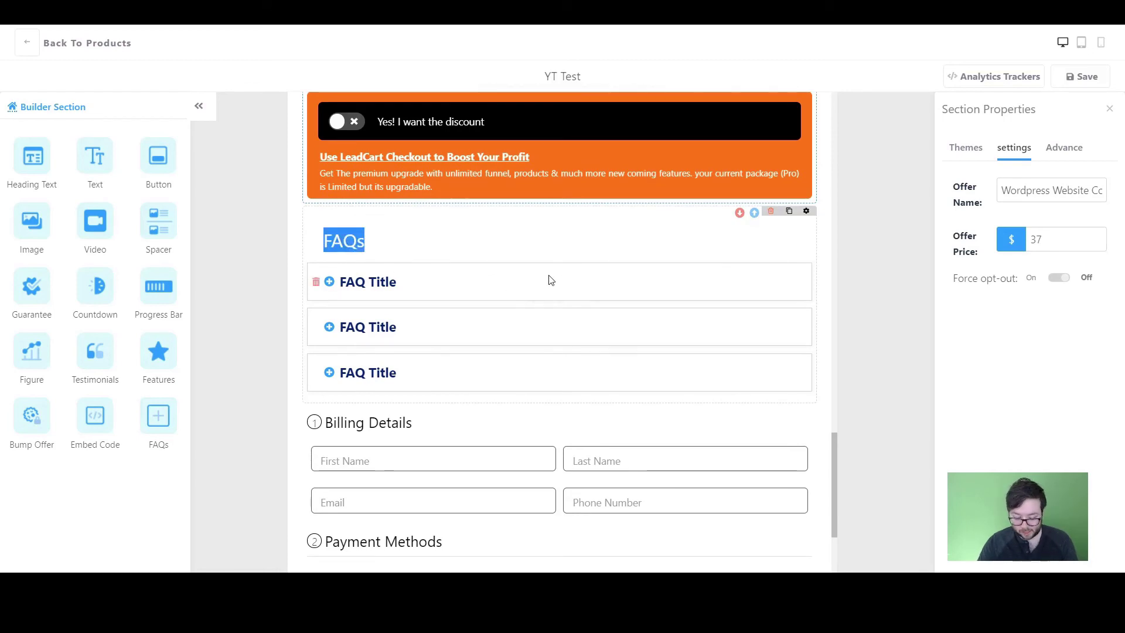
{"action": "type", "text": "Most Asked"}
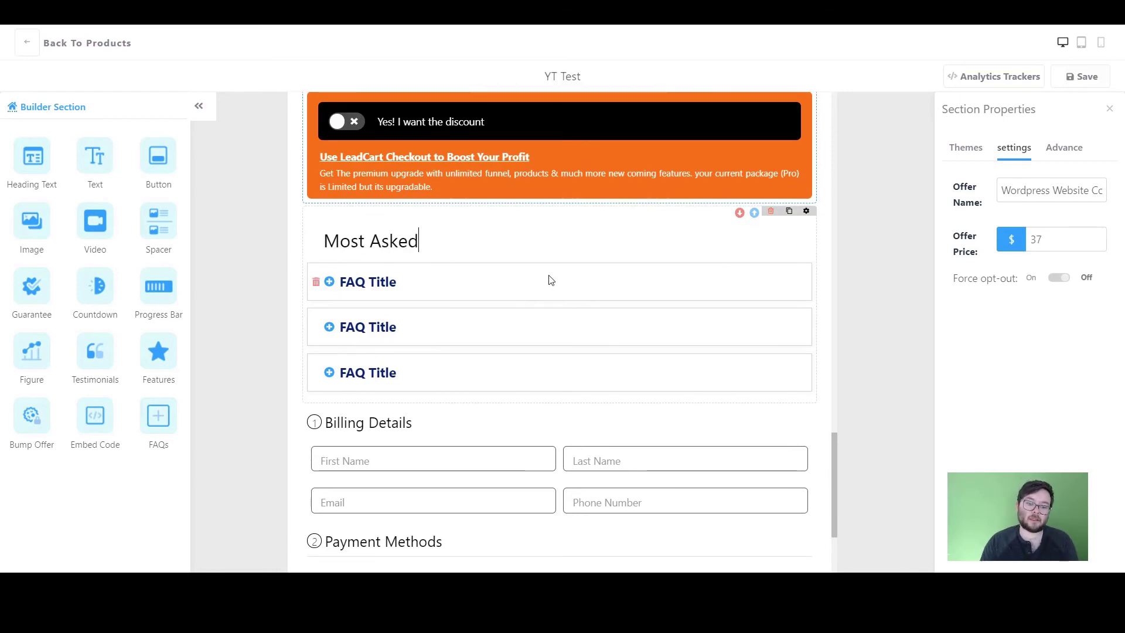
{"action": "type", "text": " Wur"}
{"action": "key", "text": "BackSpace"}
{"action": "type", "text": "e"}
{"action": "key", "text": "BackSpace"}
{"action": "key", "text": "BackSpace"}
{"action": "key", "text": "BackSpace"}
{"action": "key", "text": "BackSpace"}
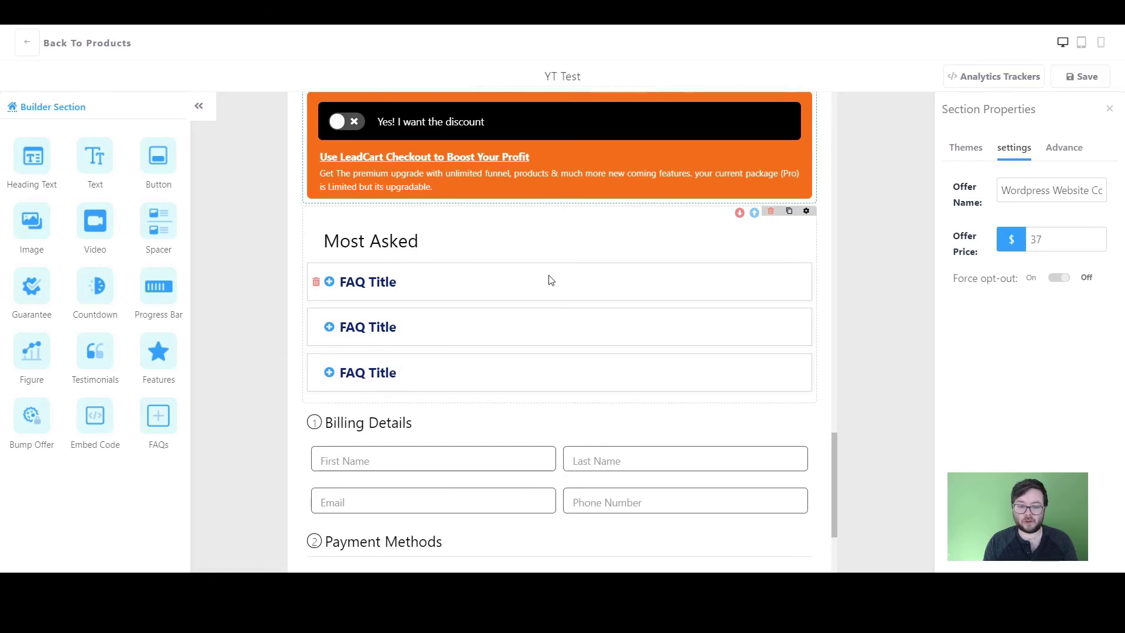
{"action": "type", "text": "Questions"}
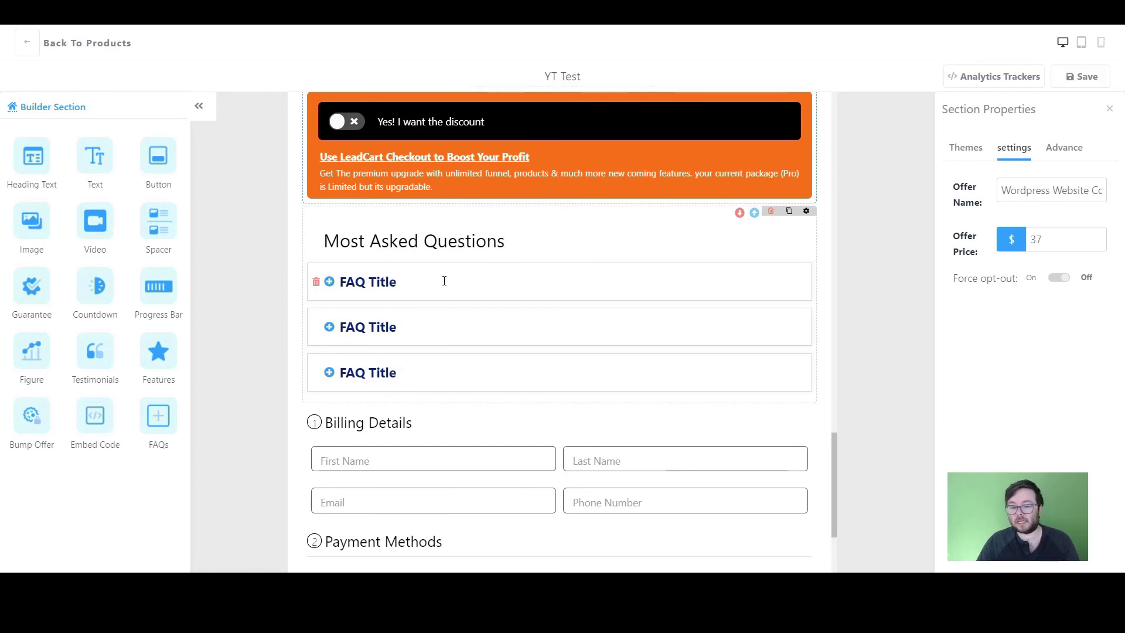
Expand the first FAQ and add two more entries in the section's settings, deleting the fifth to keep four
{"action": "left_click", "coordinate": [330, 283]}
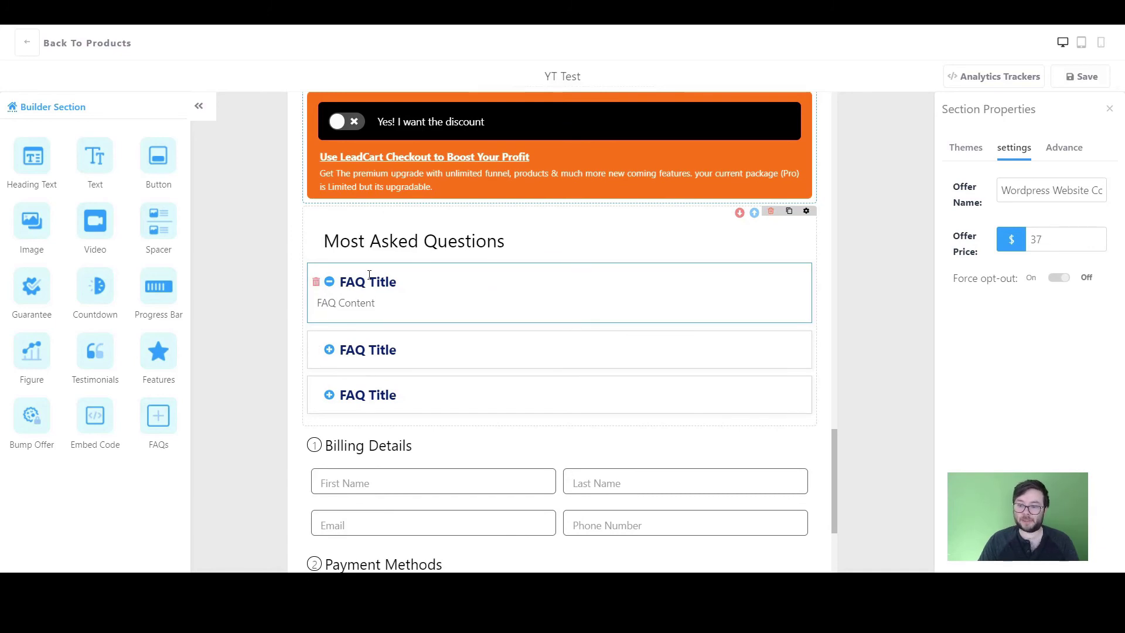
{"action": "left_click", "coordinate": [806, 211]}
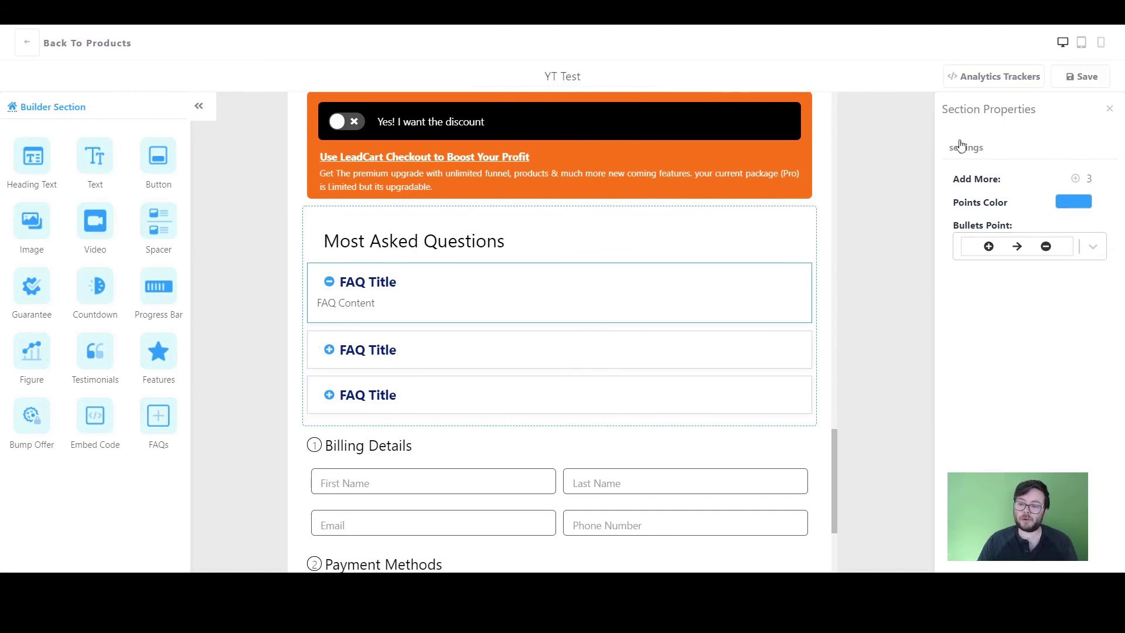
{"action": "left_click", "coordinate": [1077, 180]}
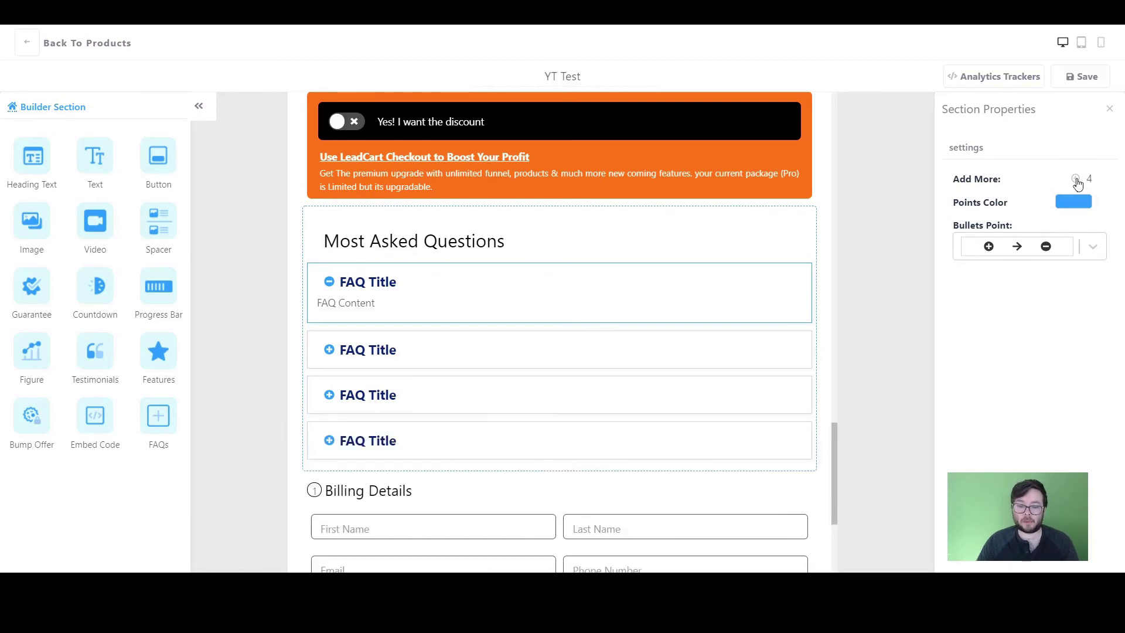
{"action": "left_click", "coordinate": [1077, 180]}
{"action": "left_click", "coordinate": [317, 487]}
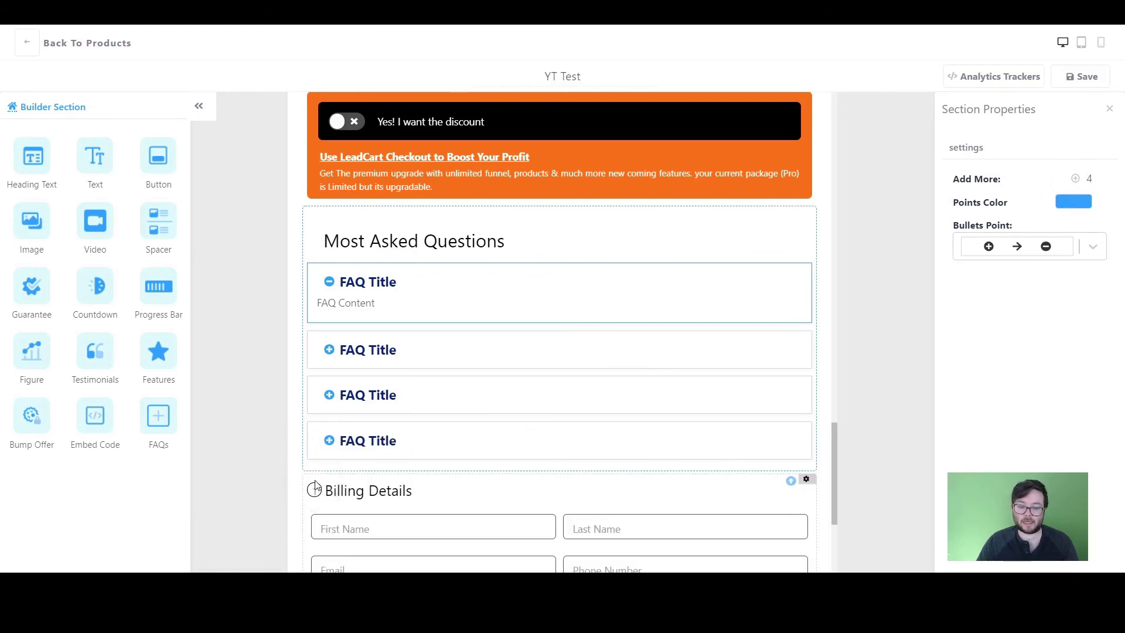
Set the points color of the FAQ section to orange FF6900
{"action": "left_click", "coordinate": [1069, 211]}
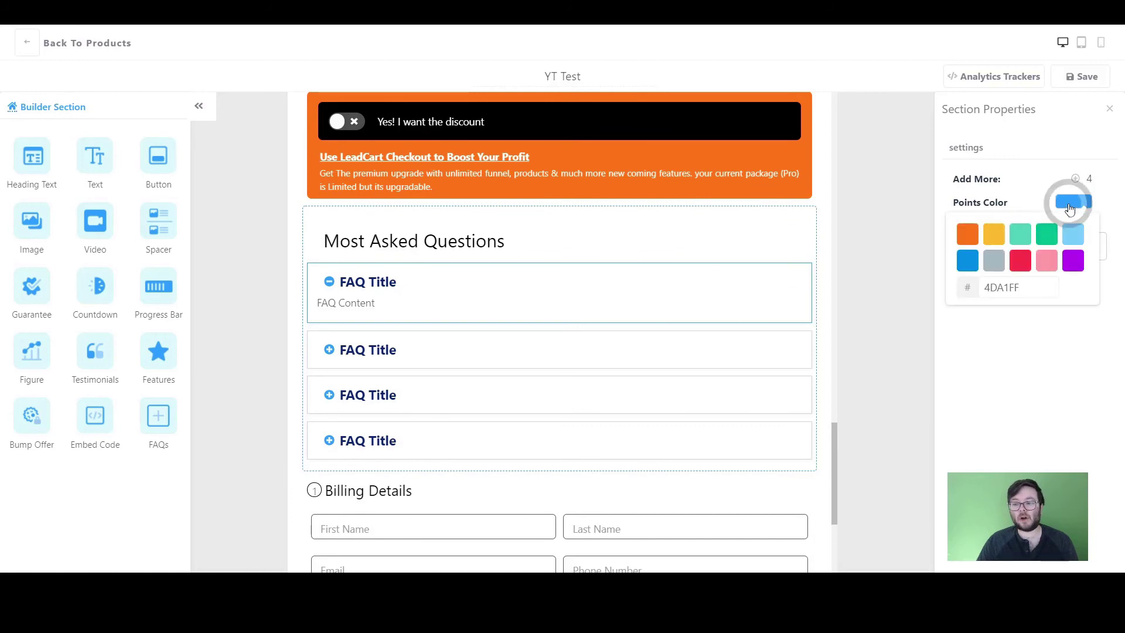
{"action": "left_click", "coordinate": [961, 238]}
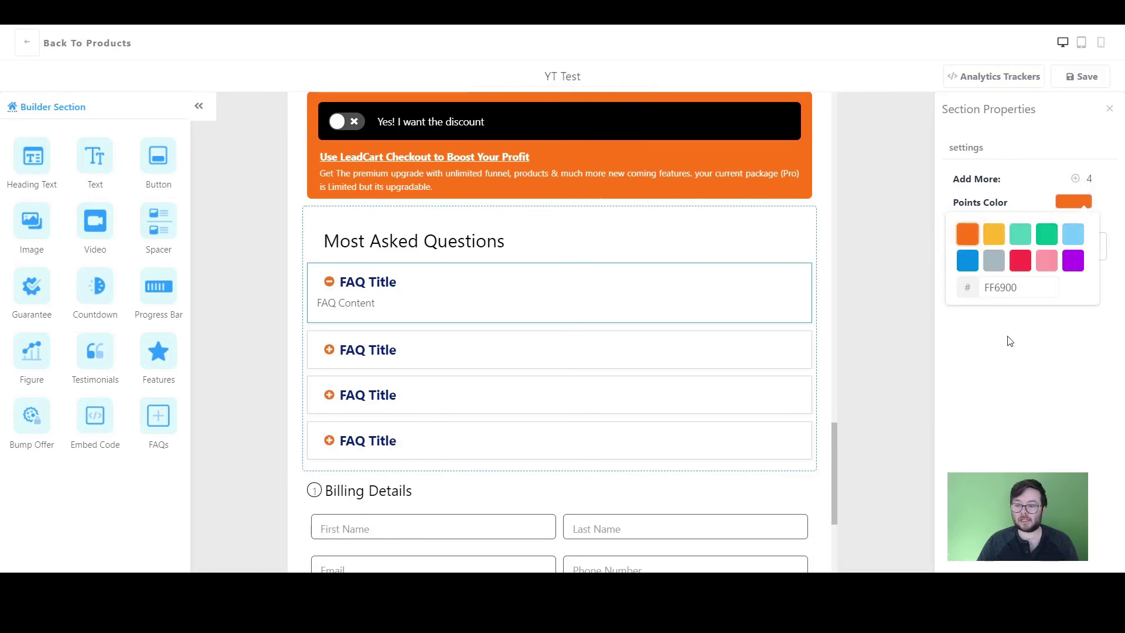
{"action": "left_click", "coordinate": [1081, 204]}
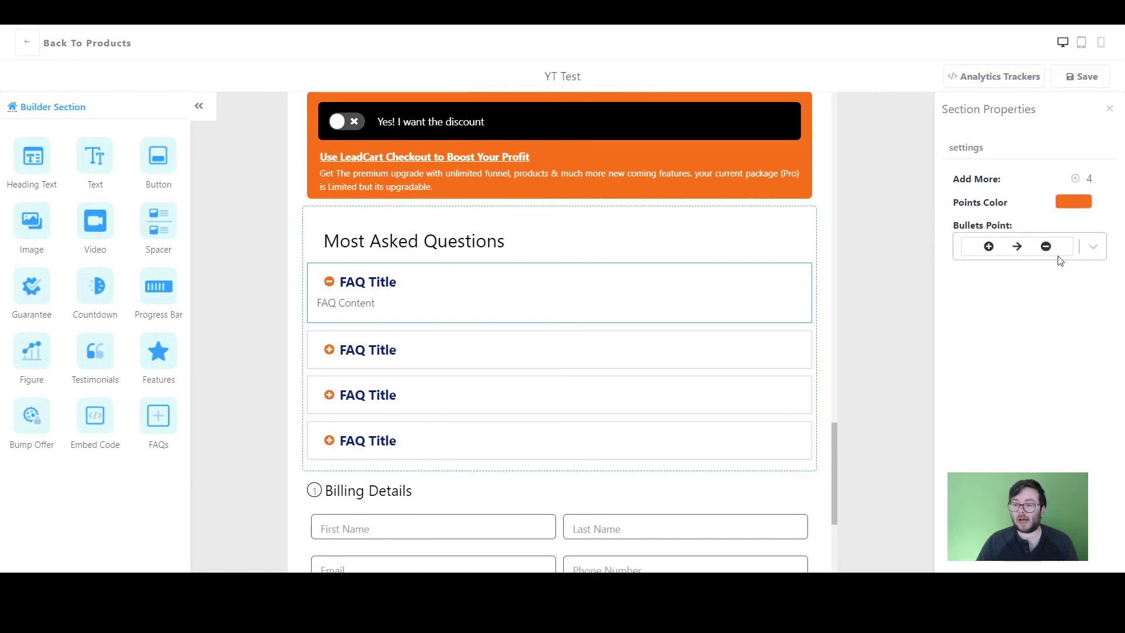
Try the thumbs-down to thumbs-up bullets on the FAQs, and switch to the filled square plus and minus bullets
{"action": "left_click", "coordinate": [1100, 251]}
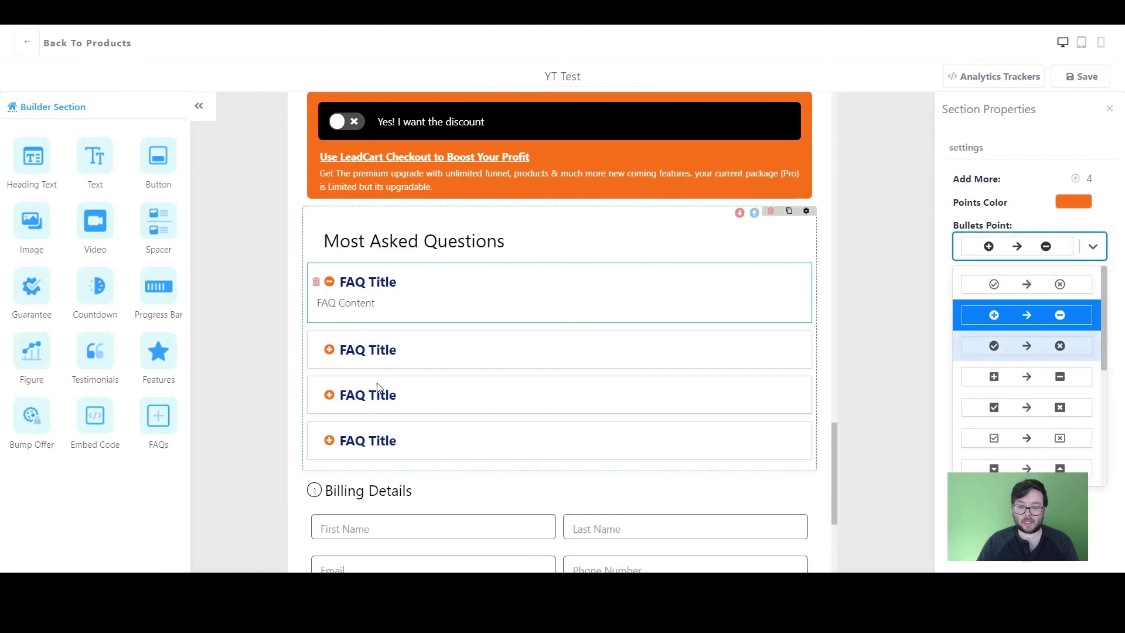
{"action": "scroll", "coordinate": [1034, 359], "scroll_direction": "down", "scroll_amount": 1}
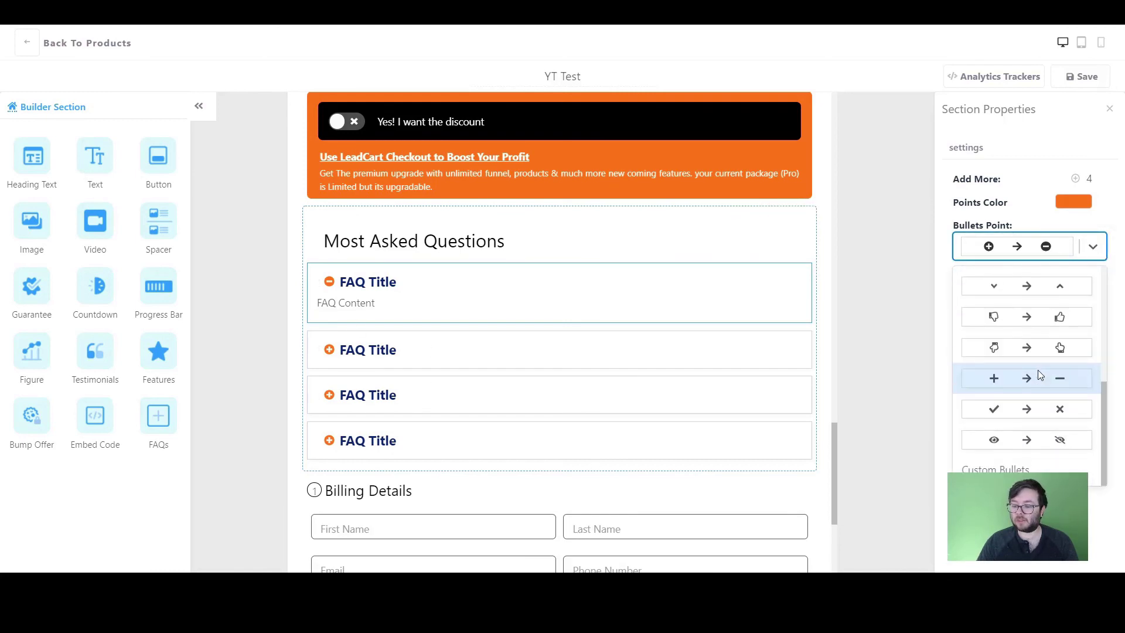
{"action": "left_click", "coordinate": [1063, 322]}
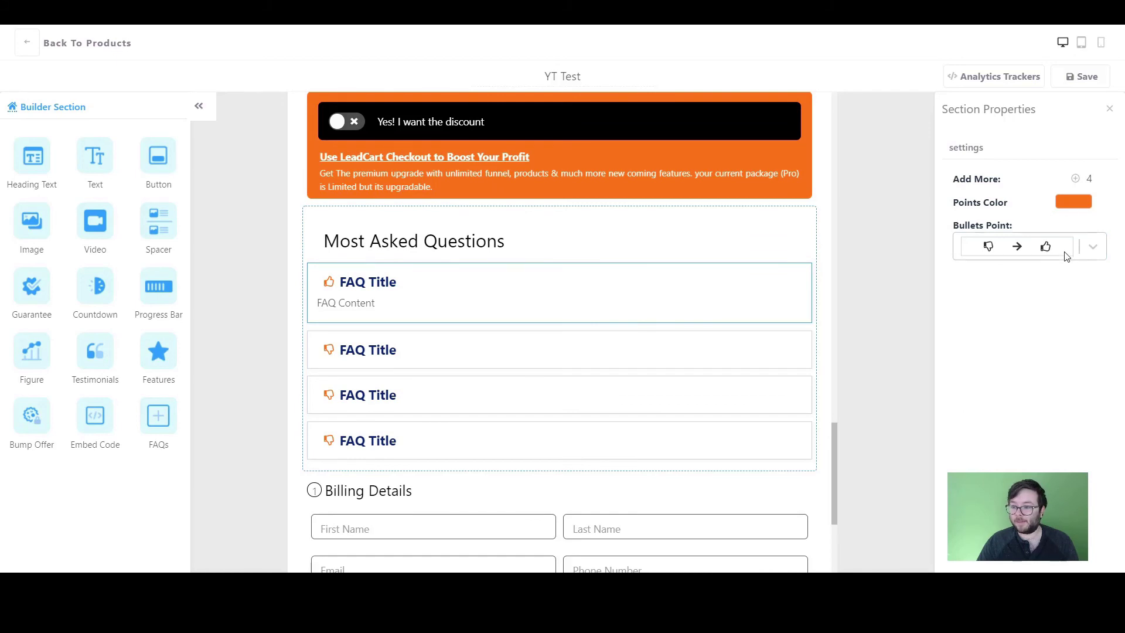
{"action": "left_click", "coordinate": [1092, 247]}
{"action": "left_click", "coordinate": [1046, 382]}
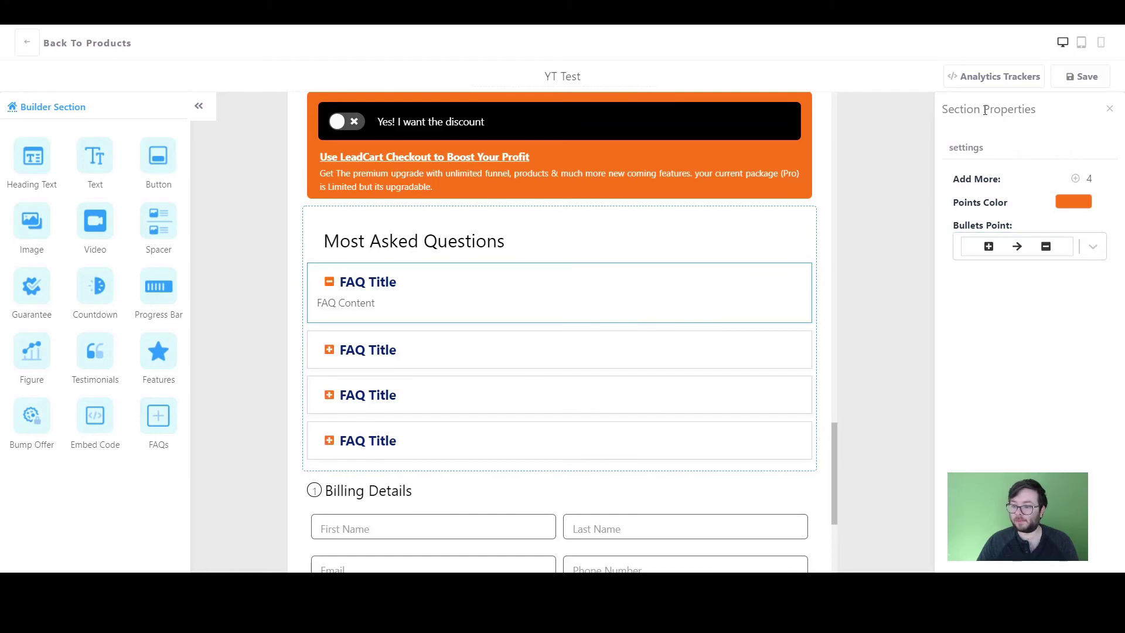
Set the first FAQ's title to "How much is this?" and its answer to "This is £27"
{"action": "triple_click", "coordinate": [369, 283]}
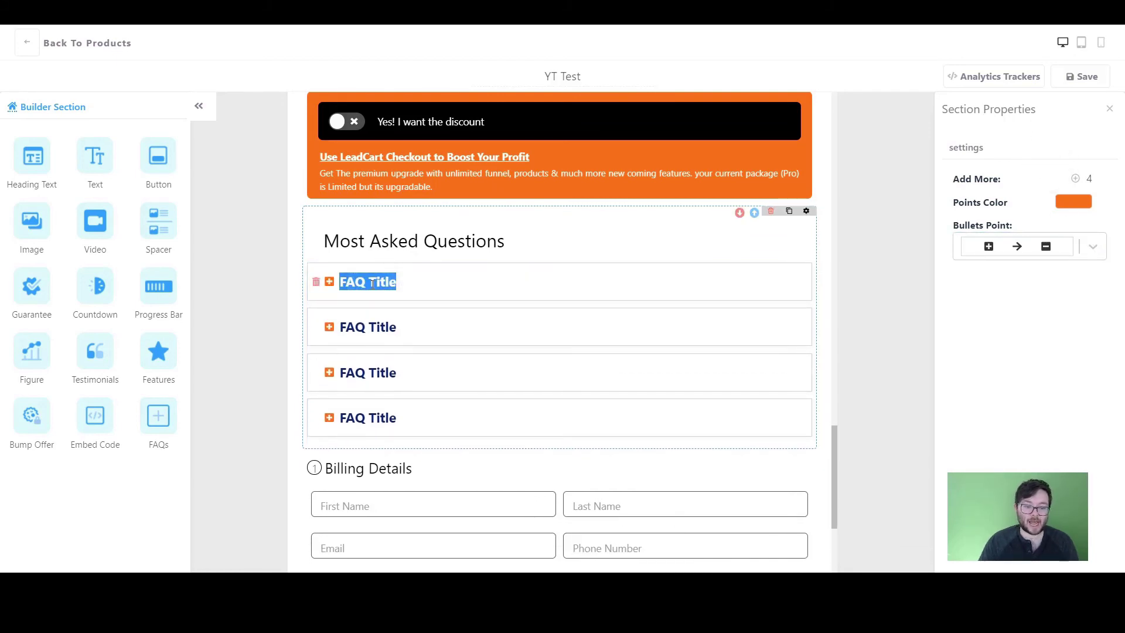
{"action": "type", "text": "H"}
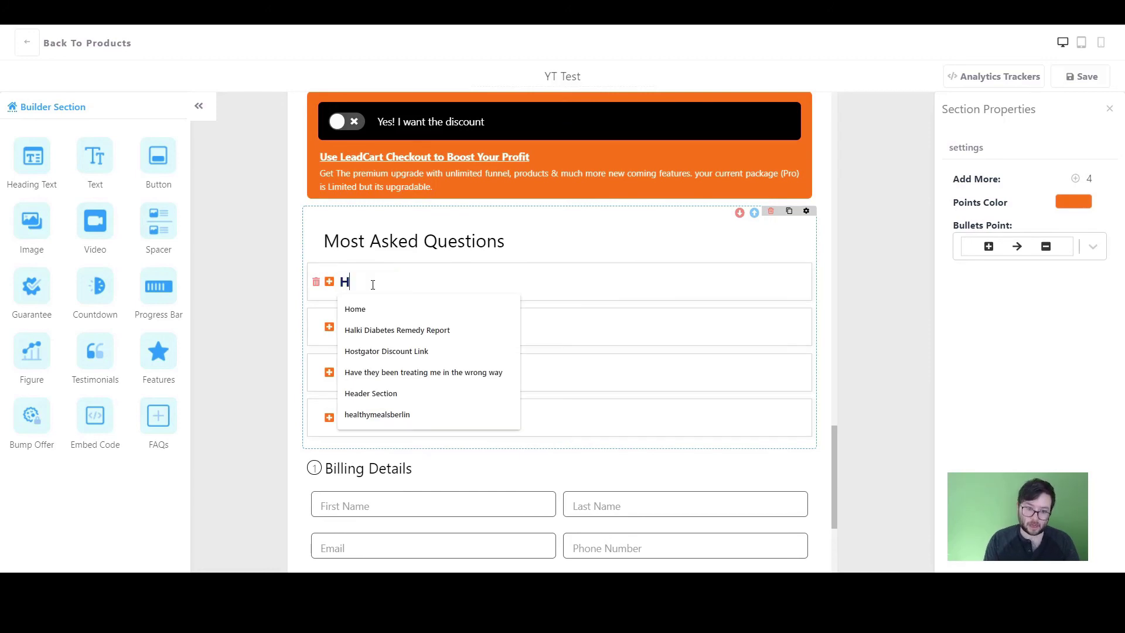
{"action": "type", "text": "ow much is this"}
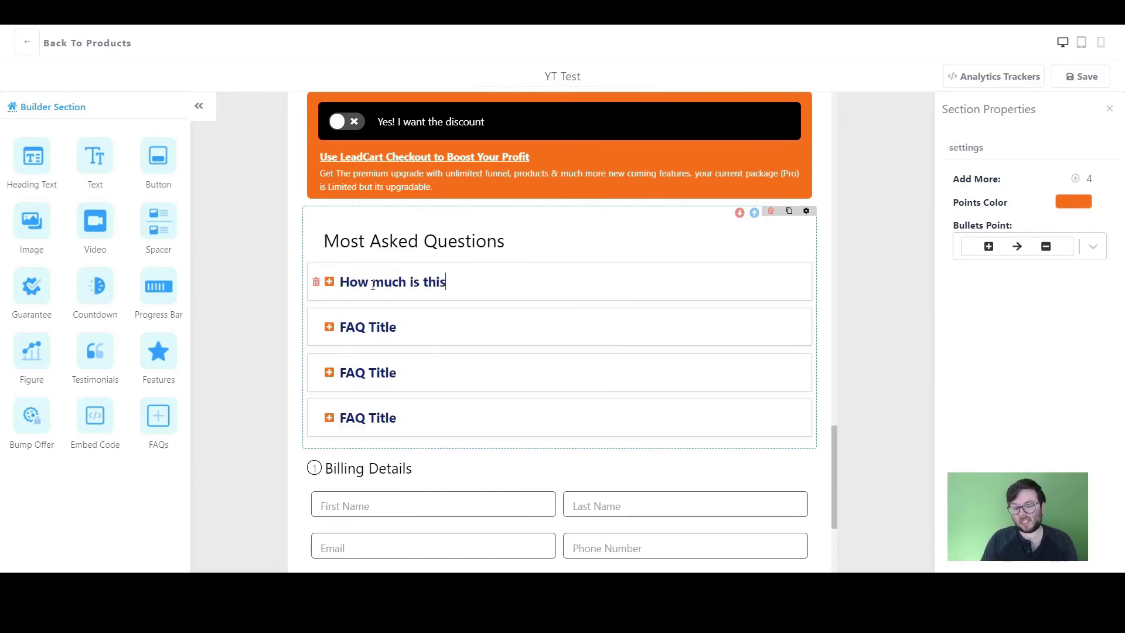
{"action": "type", "text": "?"}
{"action": "left_click", "coordinate": [328, 282]}
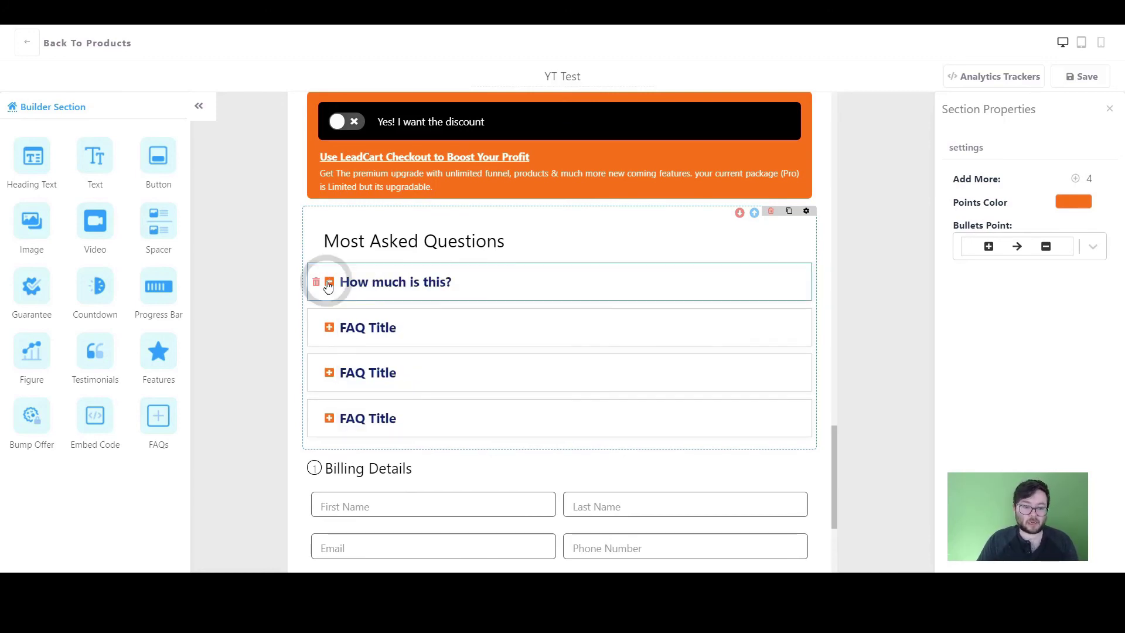
{"action": "triple_click", "coordinate": [362, 302]}
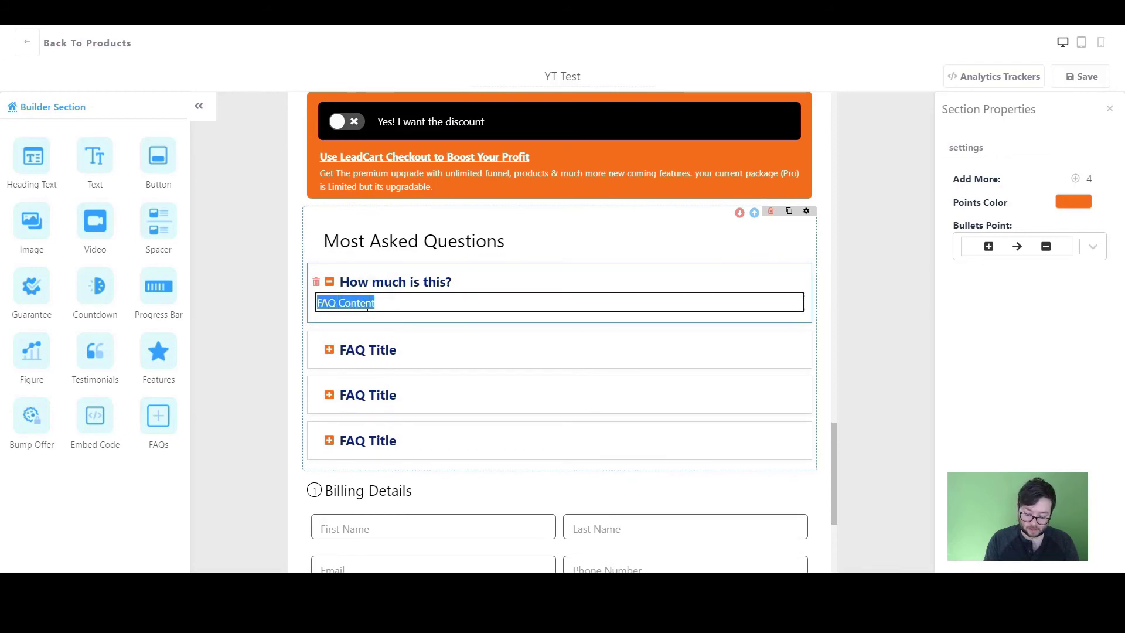
{"action": "type", "text": "This is "}
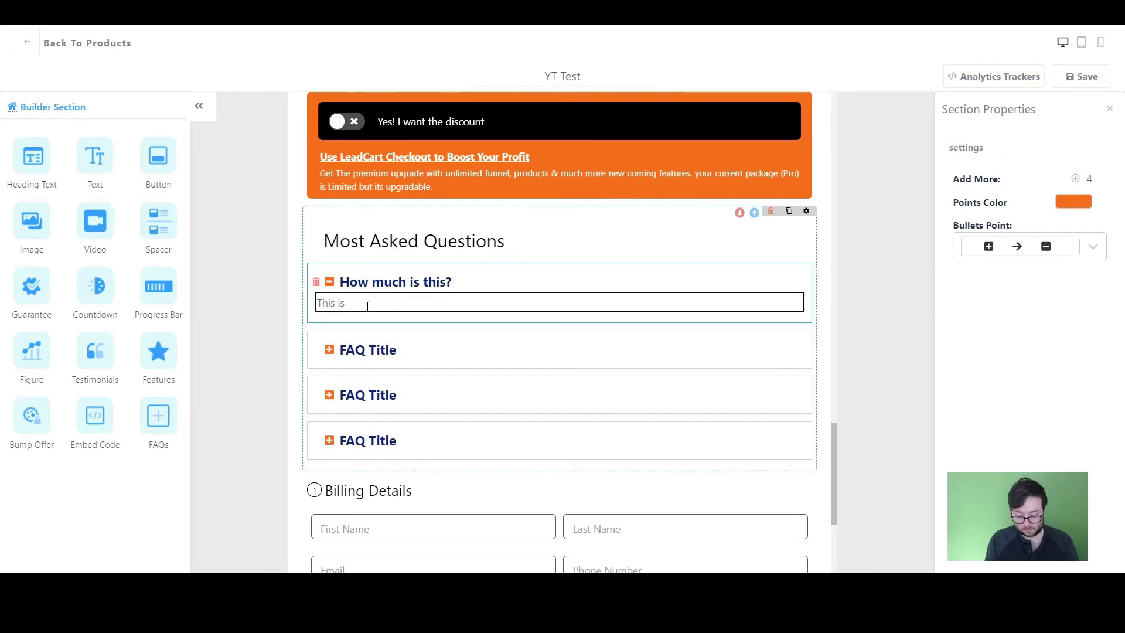
{"action": "type", "text": "£27"}
{"action": "left_click", "coordinate": [879, 401]}
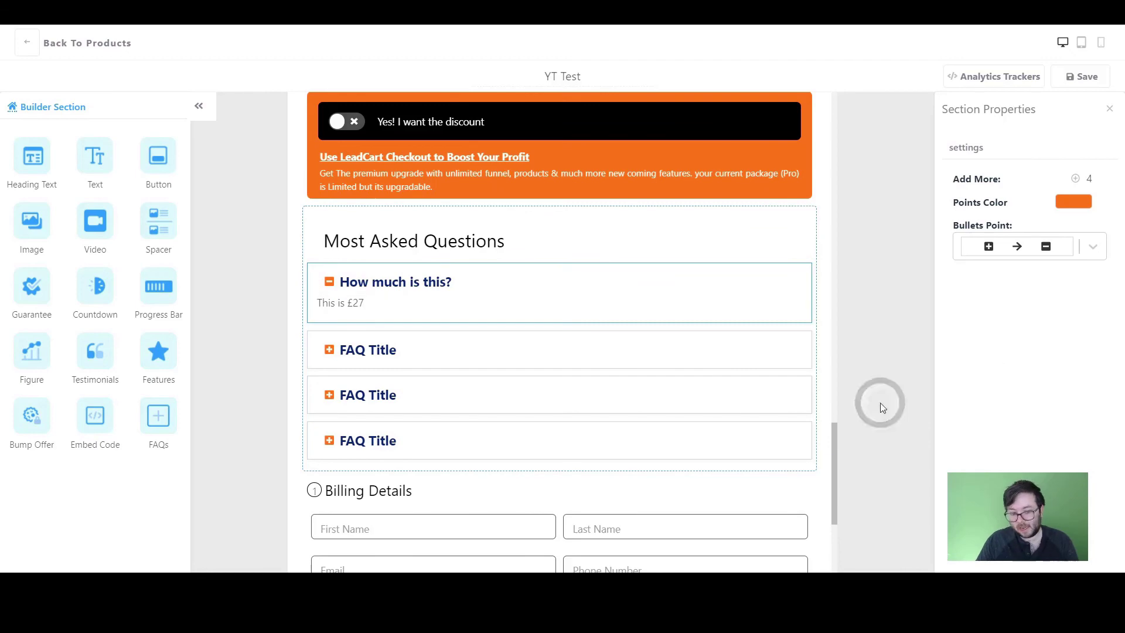
Open the Page Settings with the width, color and border options for the whole checkout page
{"action": "scroll", "coordinate": [620, 289], "scroll_direction": "down", "scroll_amount": 4}
{"action": "scroll", "coordinate": [467, 317], "scroll_direction": "up", "scroll_amount": 2}
{"action": "scroll", "coordinate": [637, 291], "scroll_direction": "up", "scroll_amount": 2}
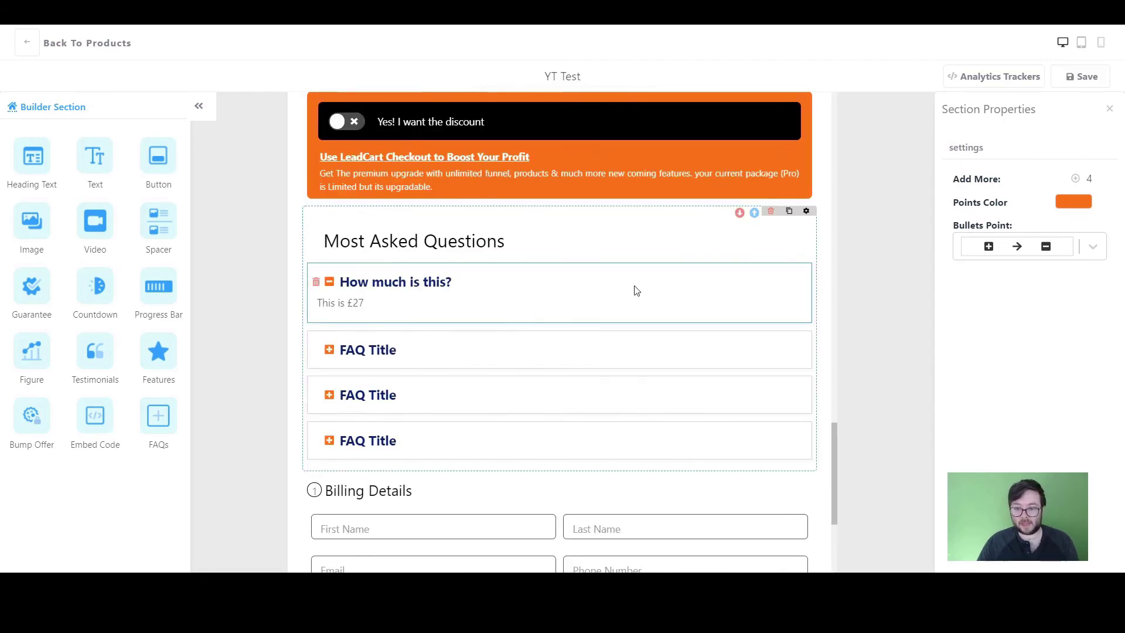
{"action": "scroll", "coordinate": [854, 243], "scroll_direction": "up", "scroll_amount": 10}
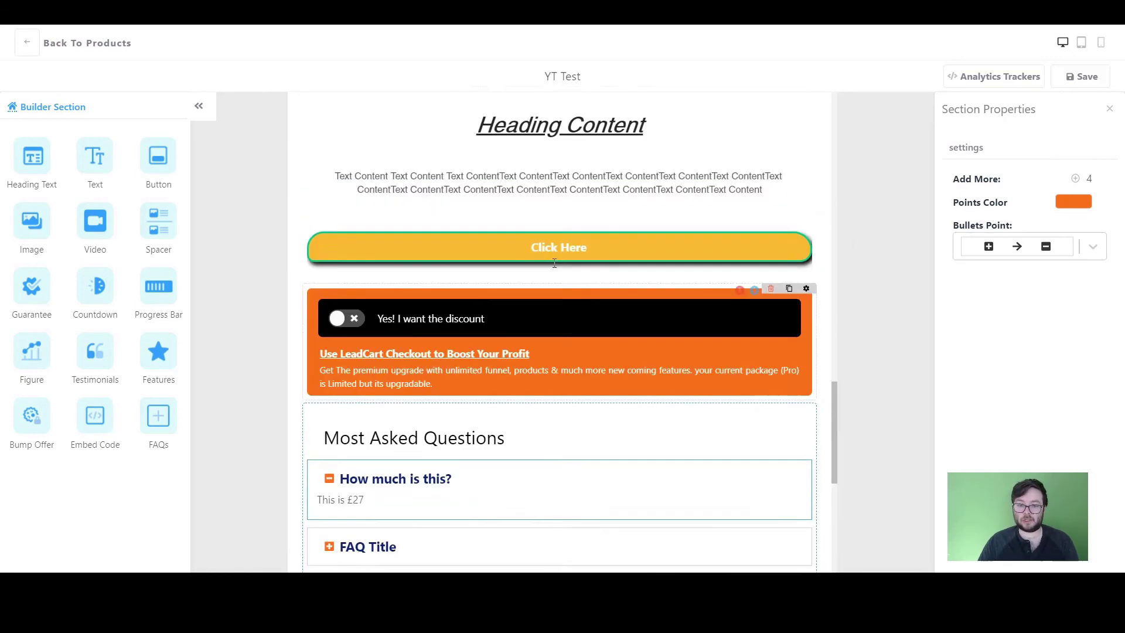
{"action": "scroll", "coordinate": [761, 273], "scroll_direction": "up", "scroll_amount": 10}
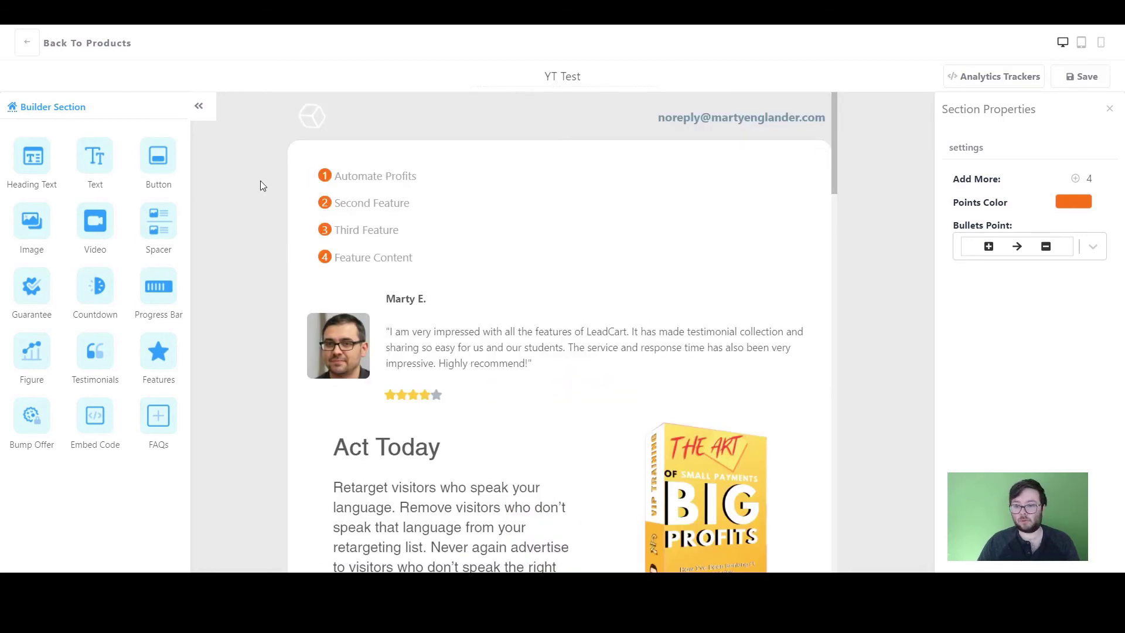
{"action": "key", "text": "ctrl+minus"}
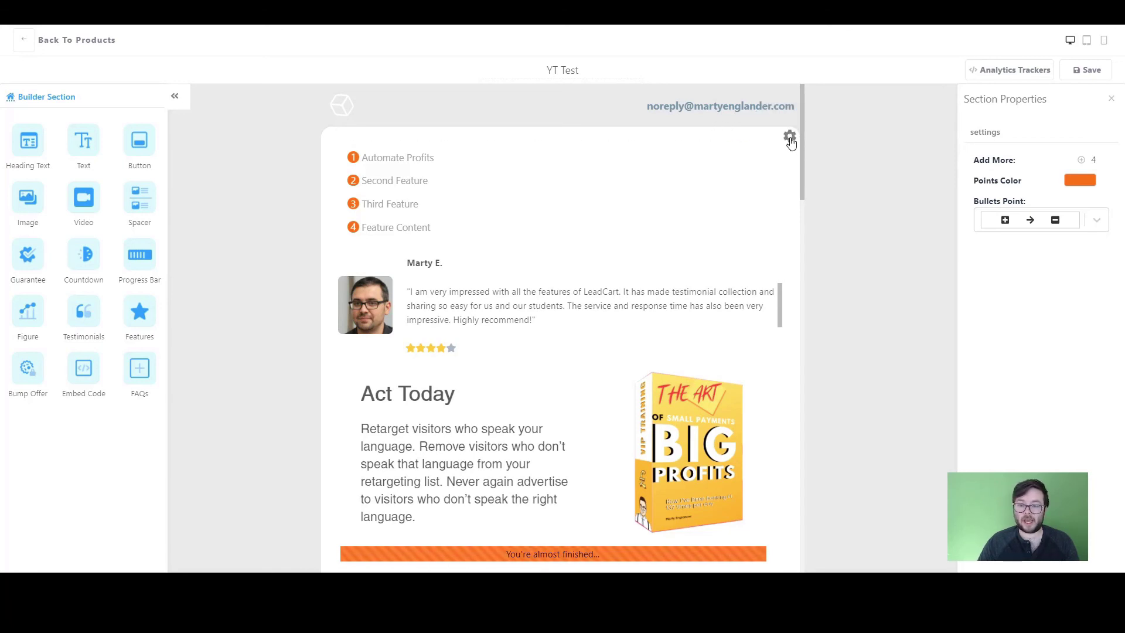
{"action": "left_click", "coordinate": [790, 139]}
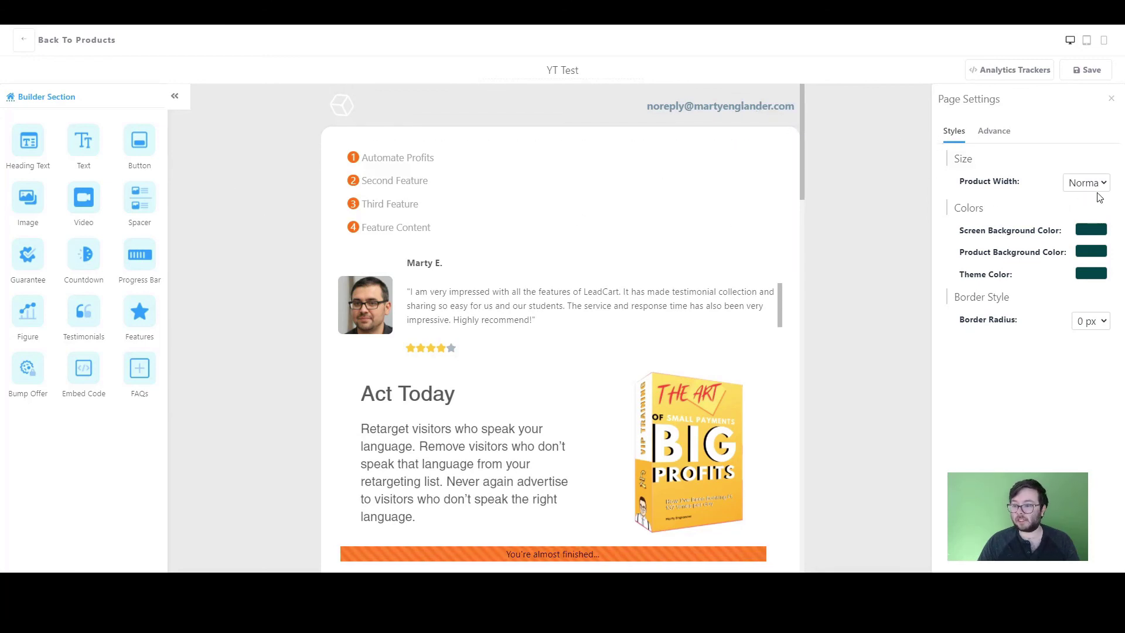
Try the Wide product width on the checkout page, and set it back to Normal
{"action": "left_click", "coordinate": [1096, 184]}
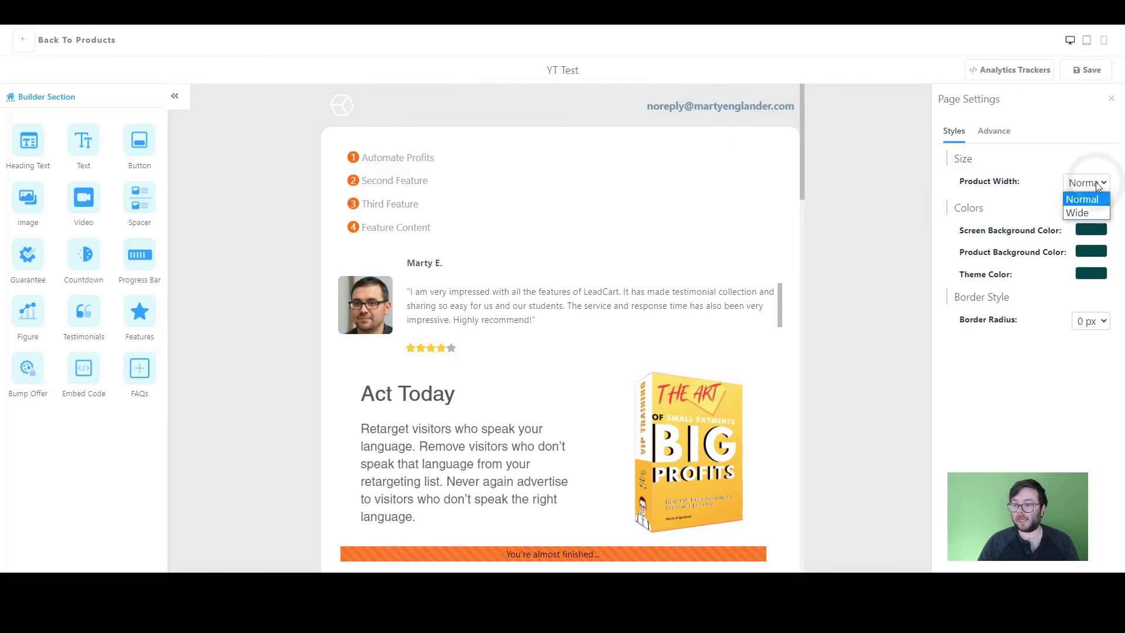
{"action": "left_click", "coordinate": [1097, 214]}
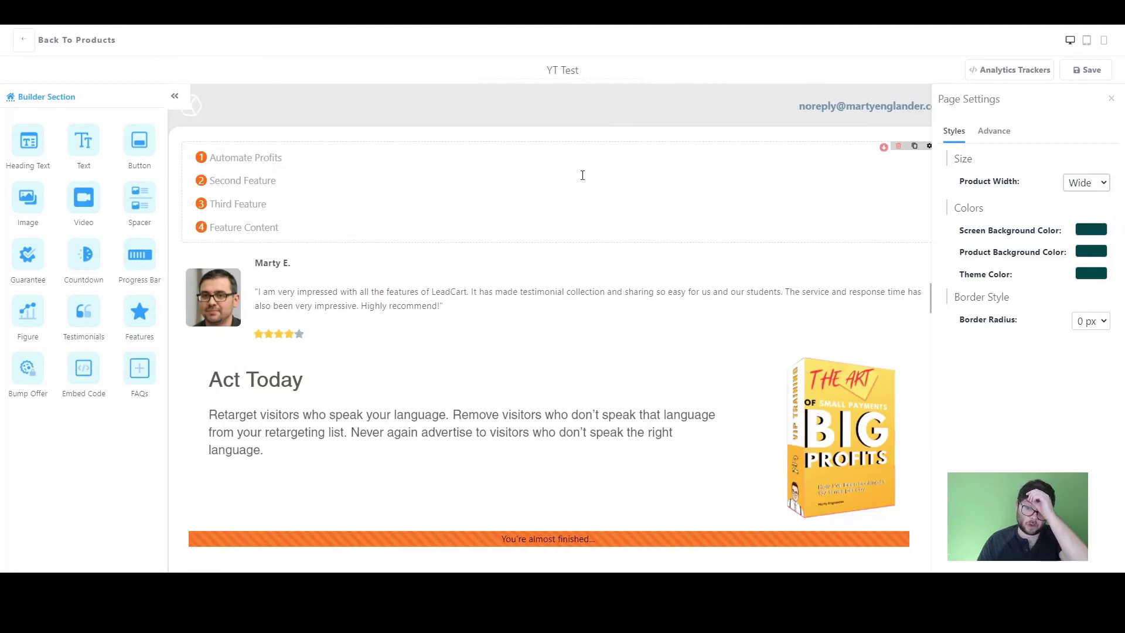
{"action": "left_click", "coordinate": [1081, 185]}
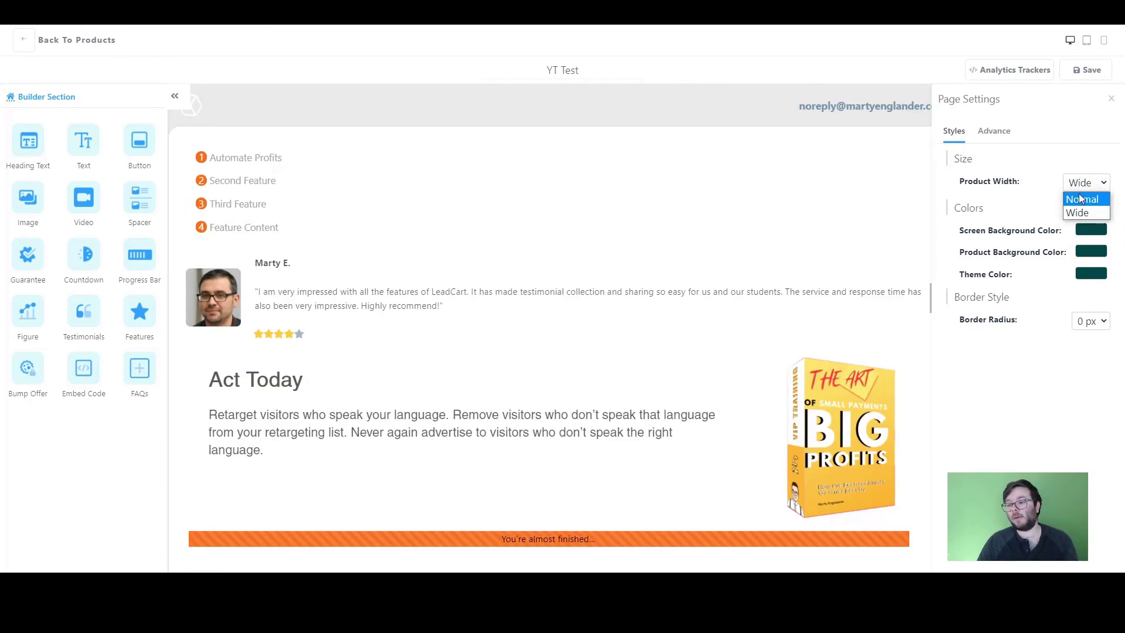
{"action": "left_click", "coordinate": [1081, 199]}
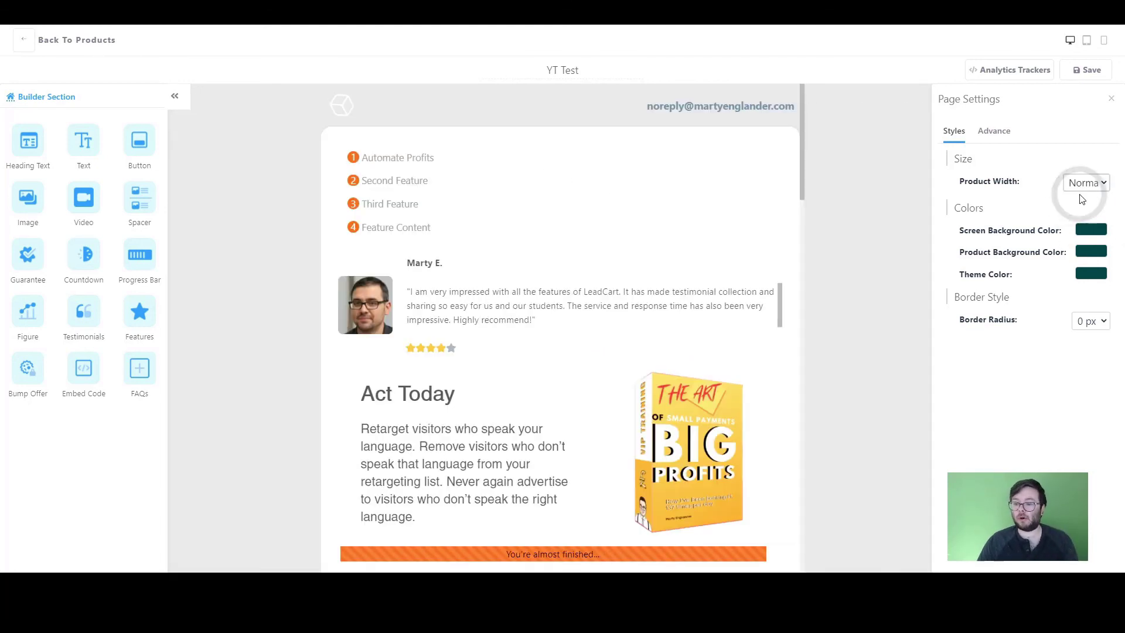
Set the screen background color of the checkout page to orange
{"action": "left_click", "coordinate": [1089, 231]}
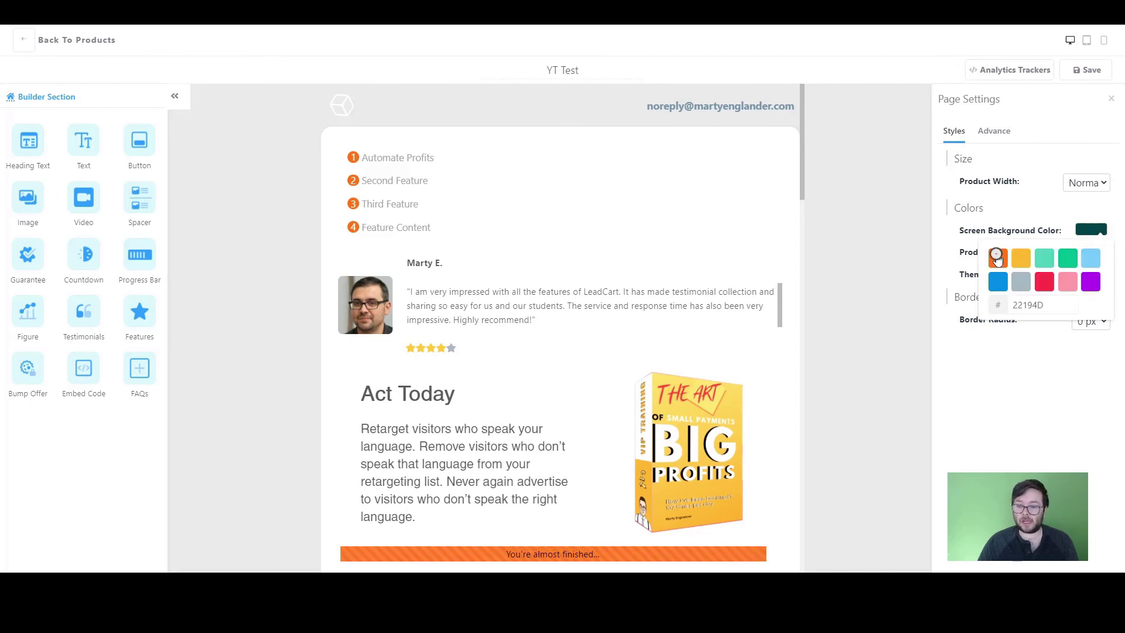
{"action": "left_click", "coordinate": [998, 259]}
{"action": "left_click", "coordinate": [1098, 231]}
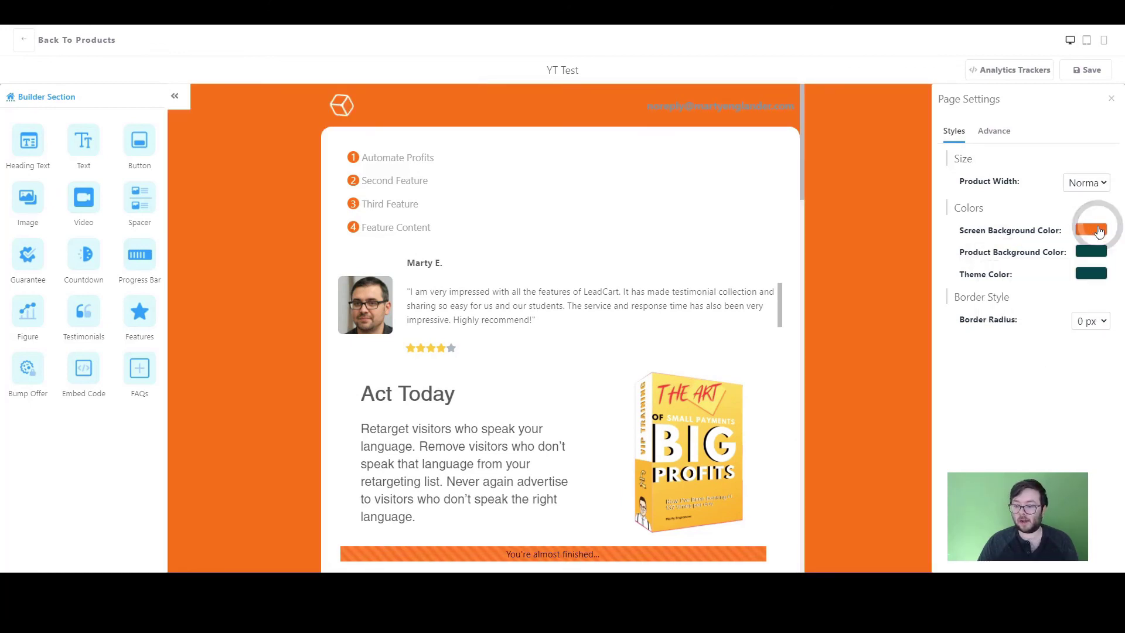
Try blue 0693E3 as the product background color, and replace it with white FFFFFF
{"action": "left_click", "coordinate": [1091, 252]}
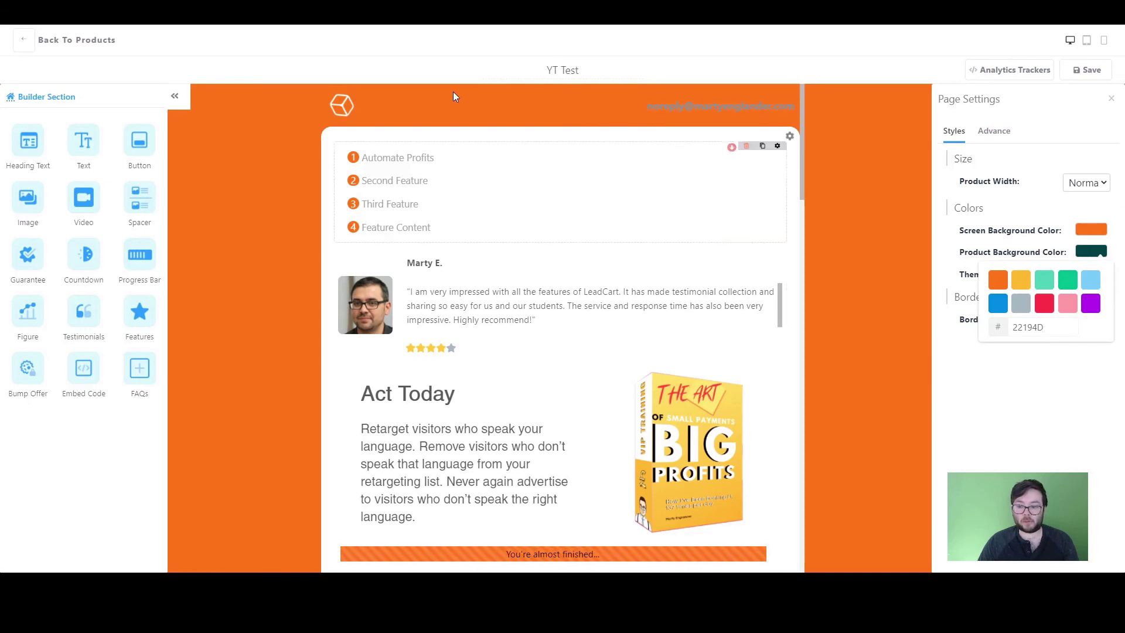
{"action": "left_click", "coordinate": [992, 307]}
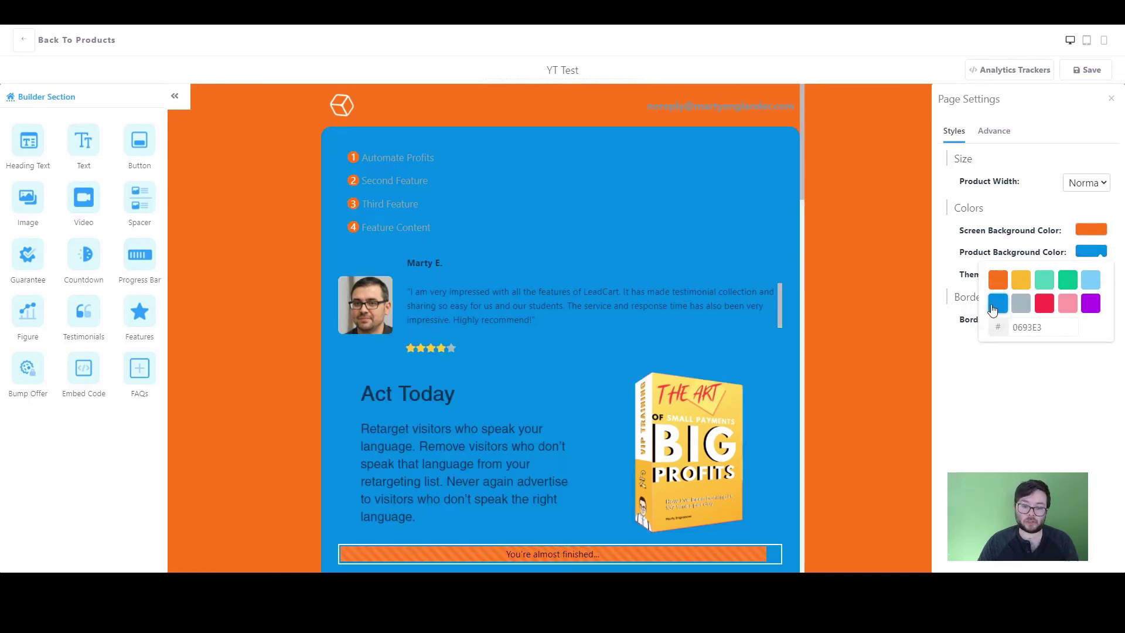
{"action": "double_click", "coordinate": [1045, 325]}
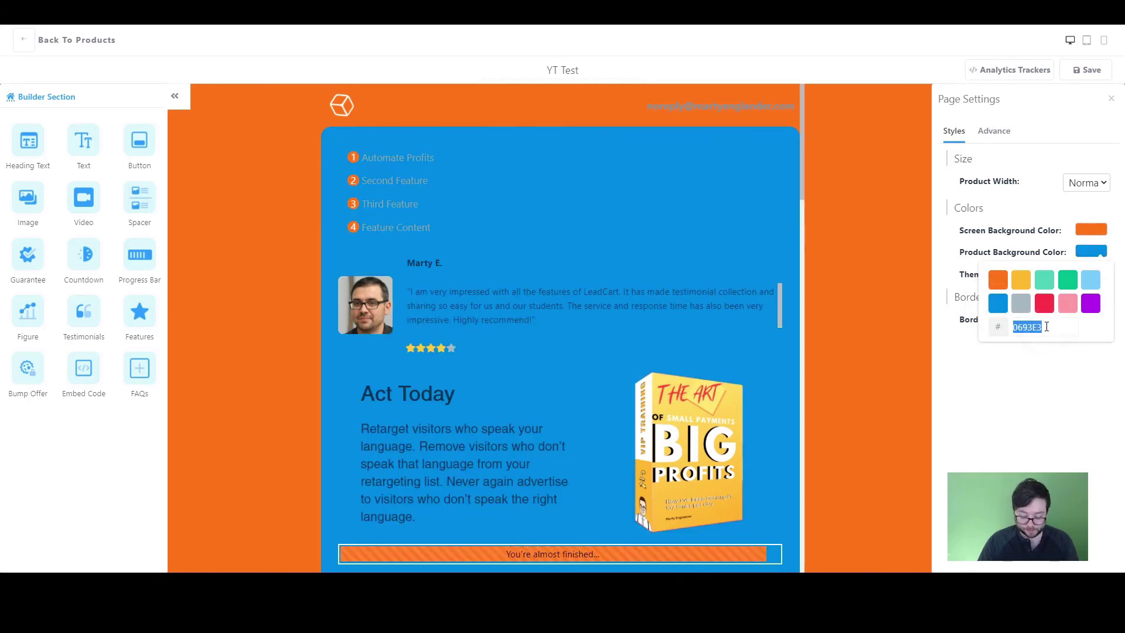
{"action": "type", "text": "FFFFFF"}
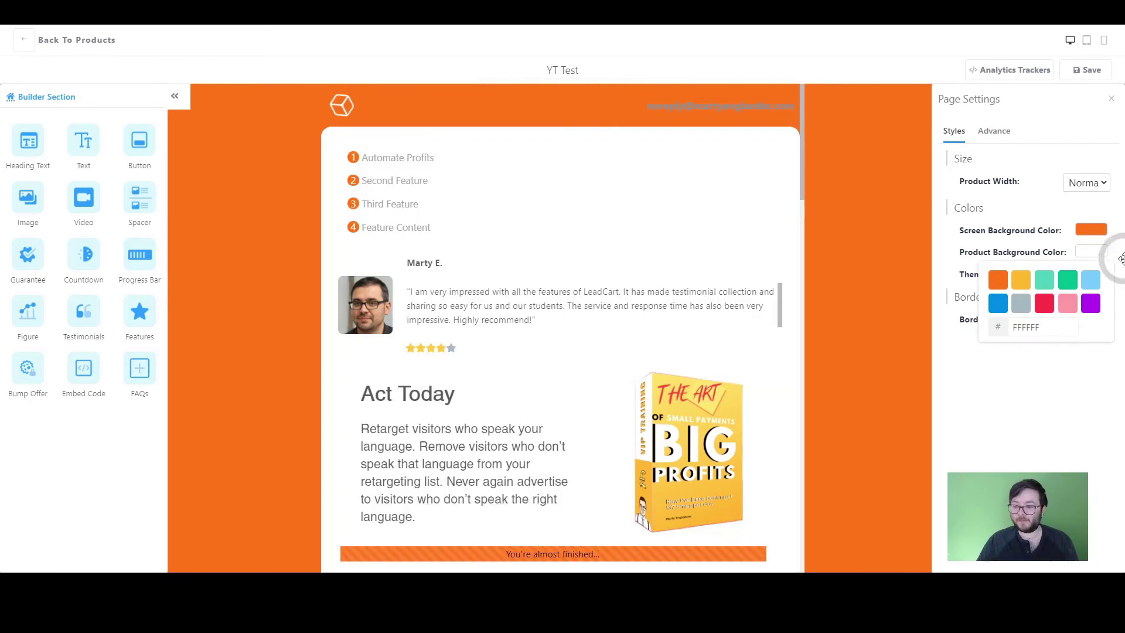
{"action": "left_click", "coordinate": [1121, 259]}
Try several theme colors against the checkout form and Complete Order button, and settle on green 00D084
{"action": "left_click", "coordinate": [1089, 275]}
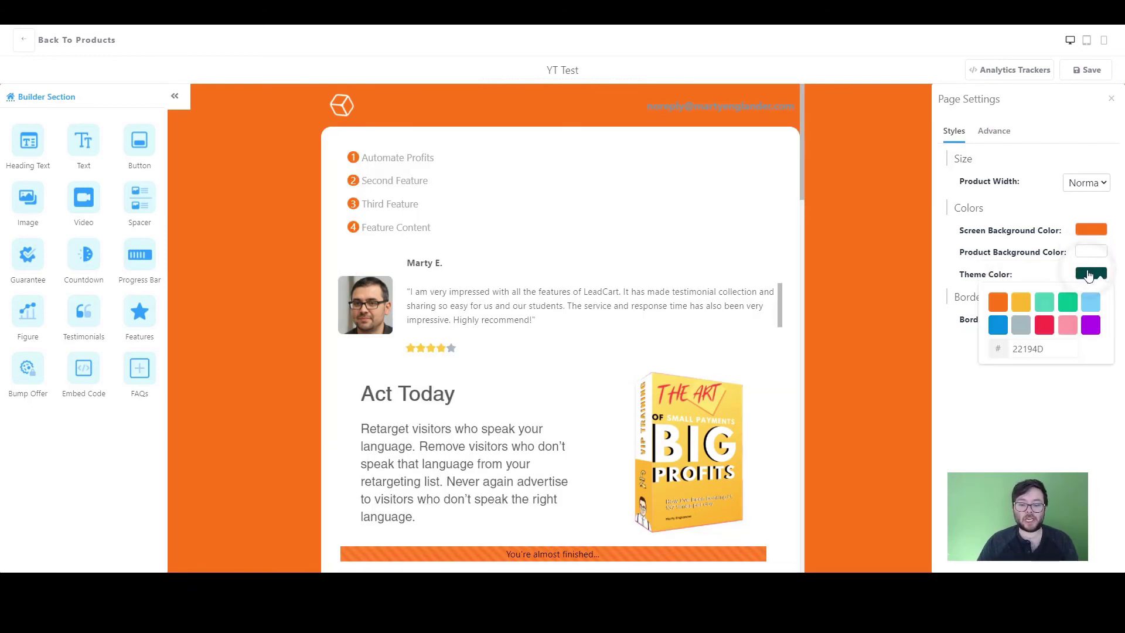
{"action": "scroll", "coordinate": [726, 199], "scroll_direction": "down", "scroll_amount": 15}
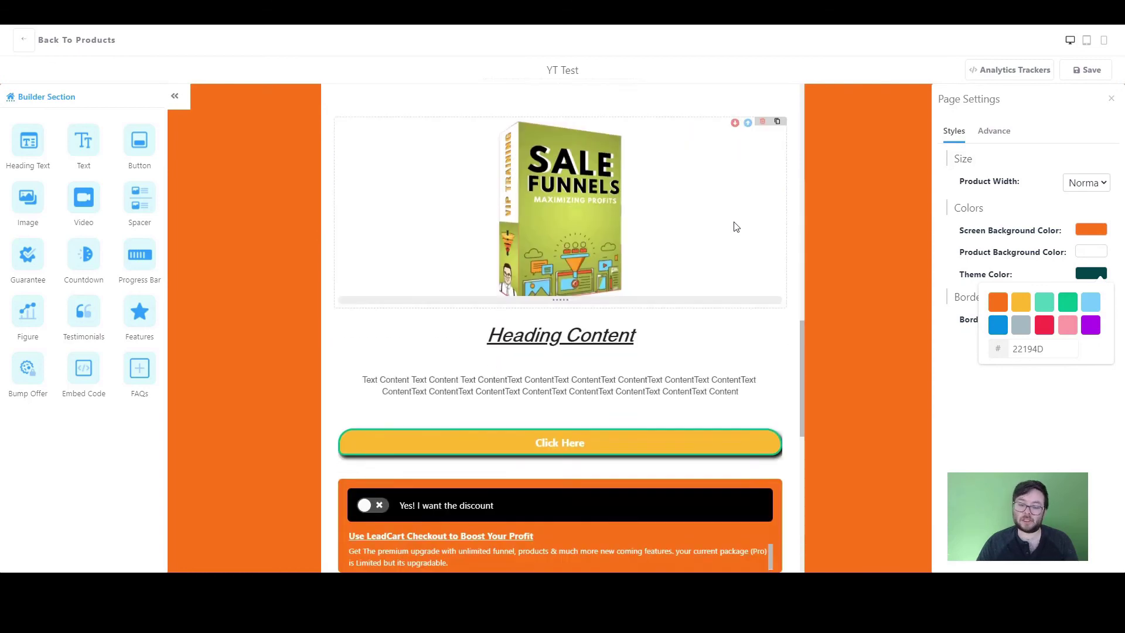
{"action": "scroll", "coordinate": [727, 223], "scroll_direction": "down", "scroll_amount": 6}
{"action": "scroll", "coordinate": [703, 225], "scroll_direction": "up", "scroll_amount": 2}
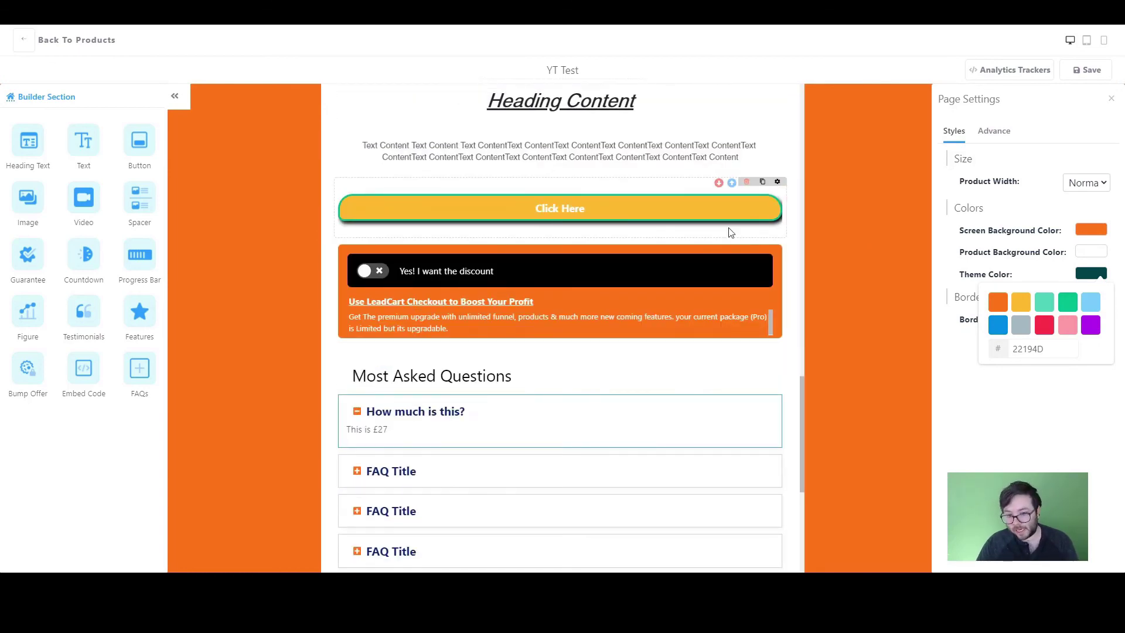
{"action": "scroll", "coordinate": [729, 233], "scroll_direction": "down", "scroll_amount": 6}
{"action": "scroll", "coordinate": [691, 298], "scroll_direction": "up", "scroll_amount": 3}
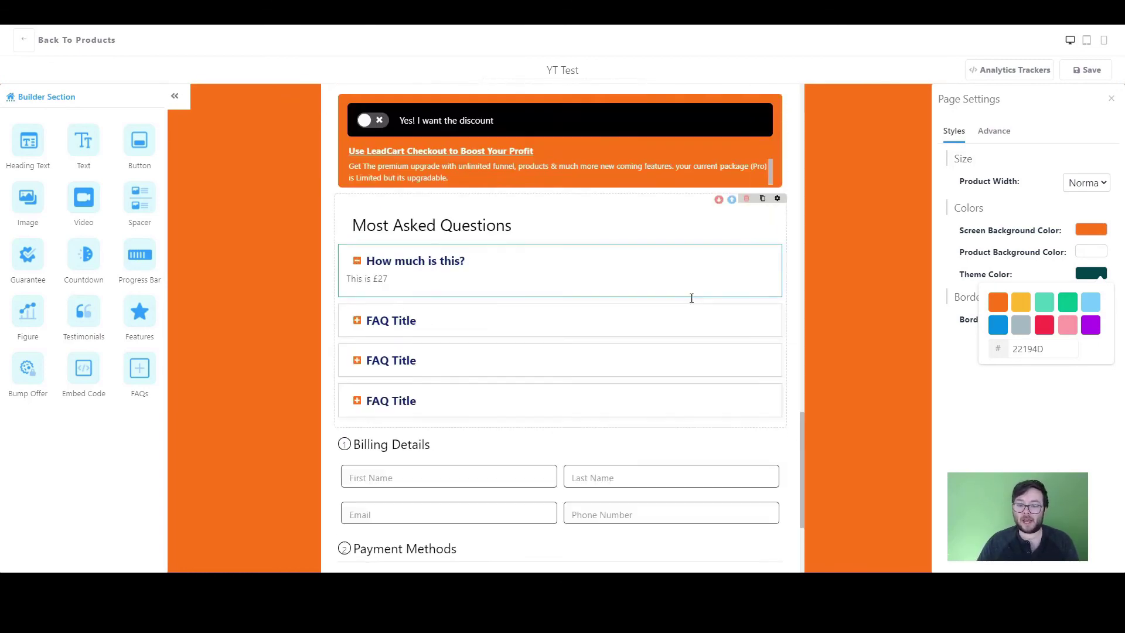
{"action": "scroll", "coordinate": [691, 298], "scroll_direction": "up", "scroll_amount": 3}
{"action": "scroll", "coordinate": [756, 258], "scroll_direction": "down", "scroll_amount": 6}
{"action": "left_click", "coordinate": [997, 303]}
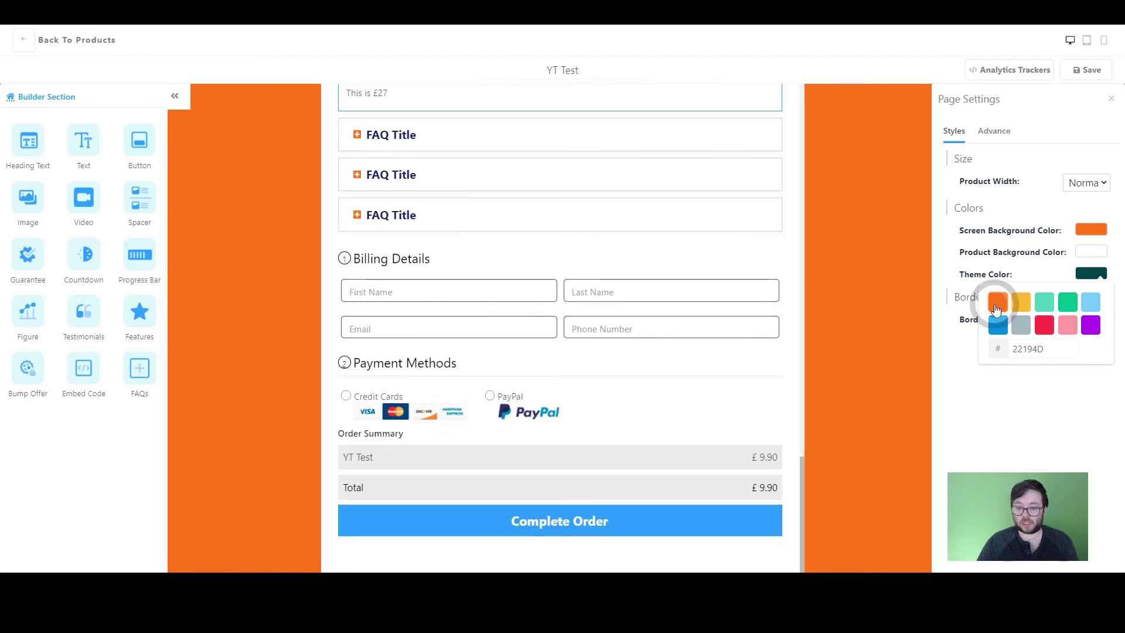
{"action": "left_click", "coordinate": [1021, 324]}
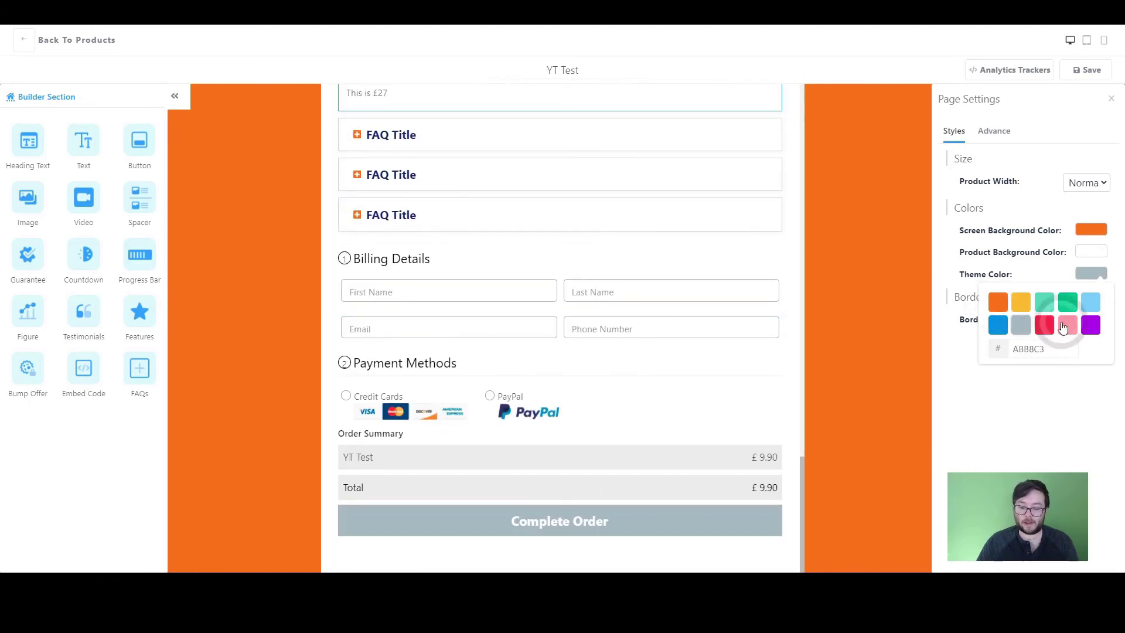
{"action": "left_click", "coordinate": [1067, 324]}
{"action": "left_click", "coordinate": [1066, 302]}
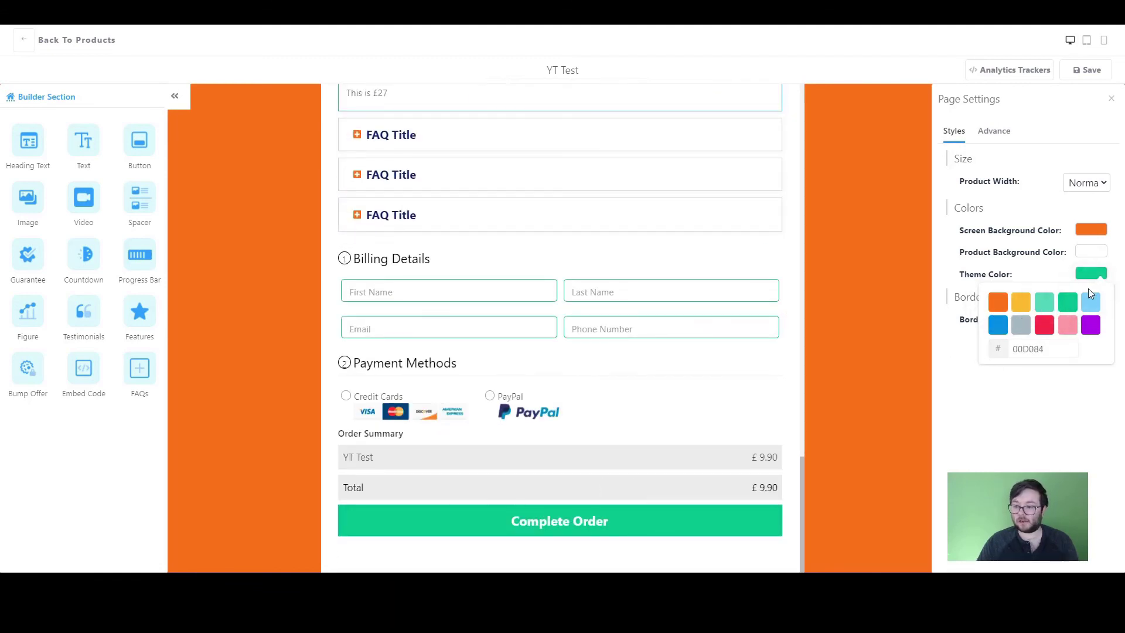
{"action": "left_click", "coordinate": [990, 350]}
Try a 6 px border radius for the page, and change it to 8 px
{"action": "scroll", "coordinate": [559, 328], "scroll_direction": "up", "scroll_amount": 20}
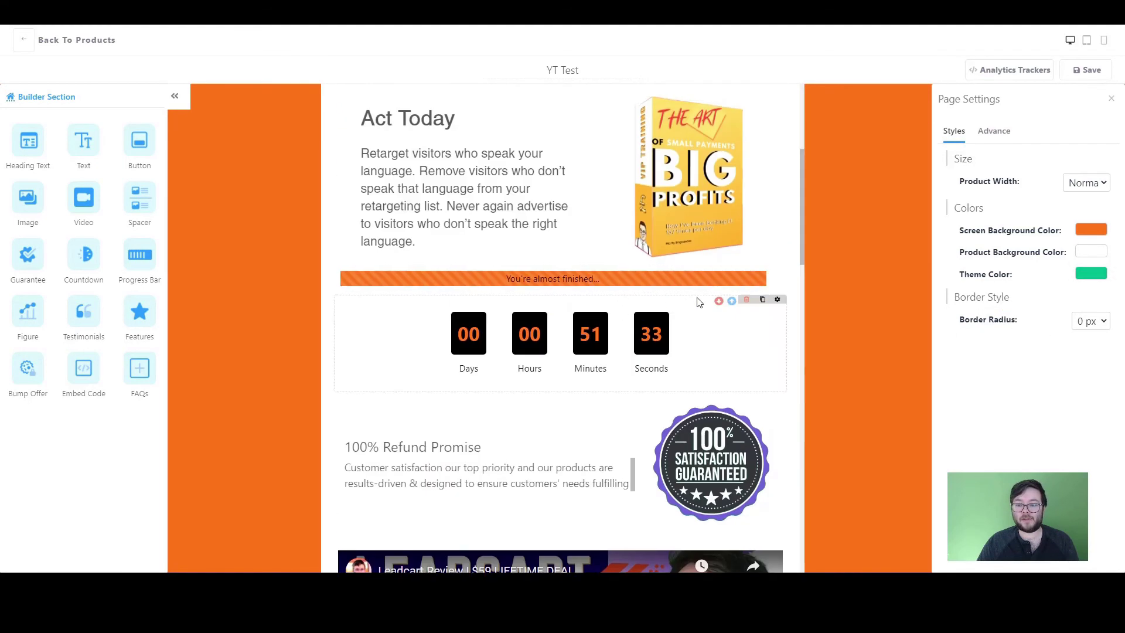
{"action": "left_click", "coordinate": [1088, 321]}
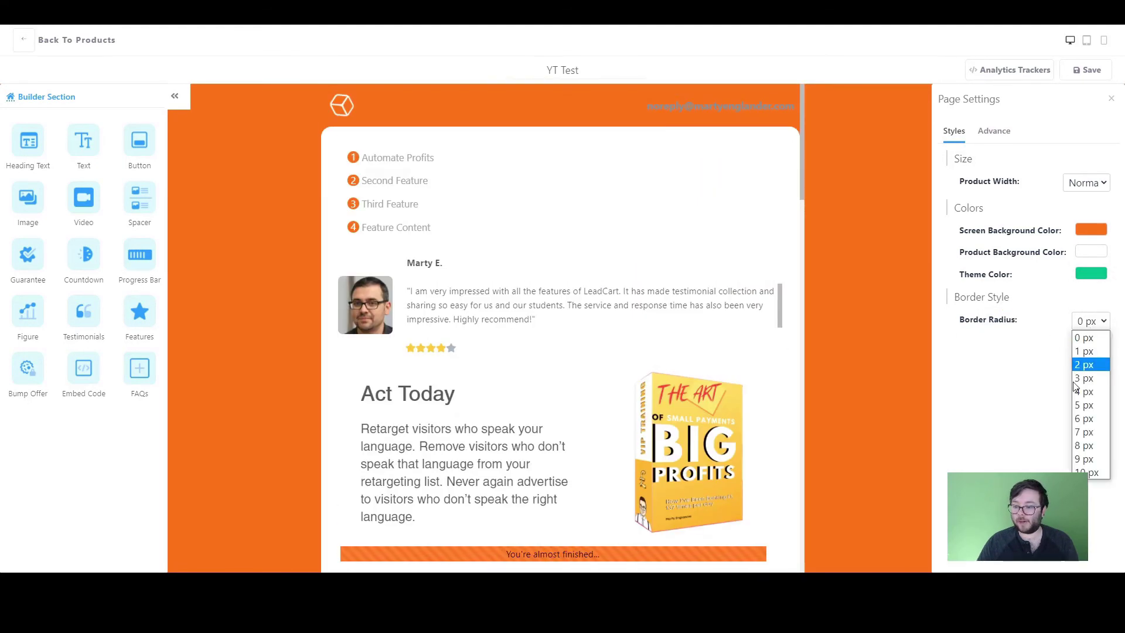
{"action": "left_click", "coordinate": [1082, 413]}
{"action": "left_click", "coordinate": [1088, 321]}
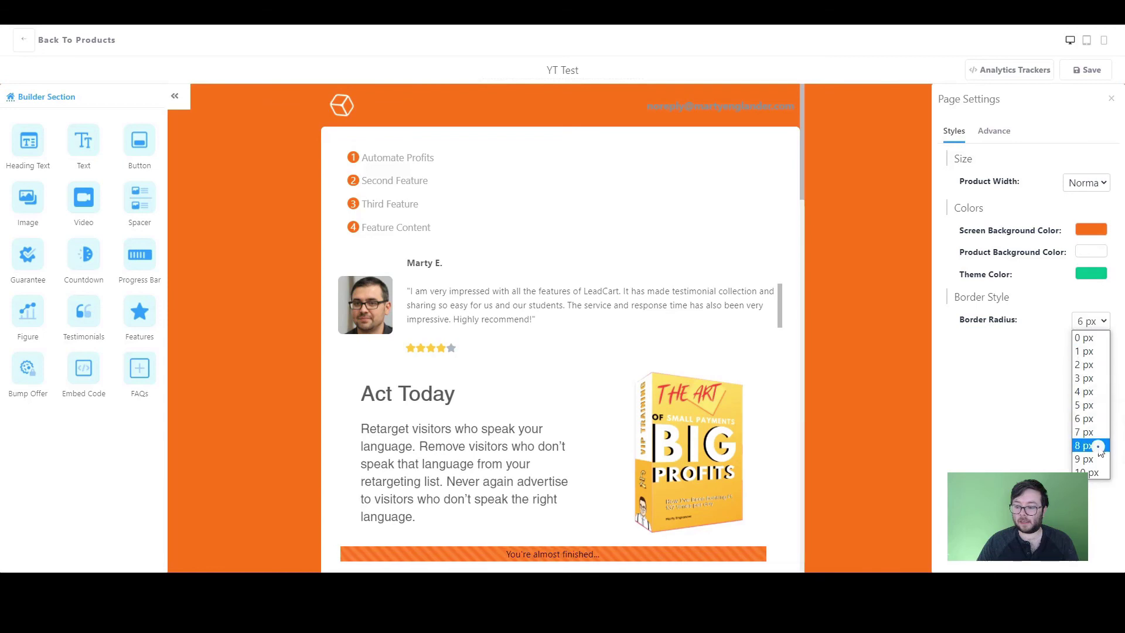
{"action": "left_click", "coordinate": [1082, 441]}
Hide the product header in the advanced page settings, and show it again
{"action": "left_click", "coordinate": [994, 131]}
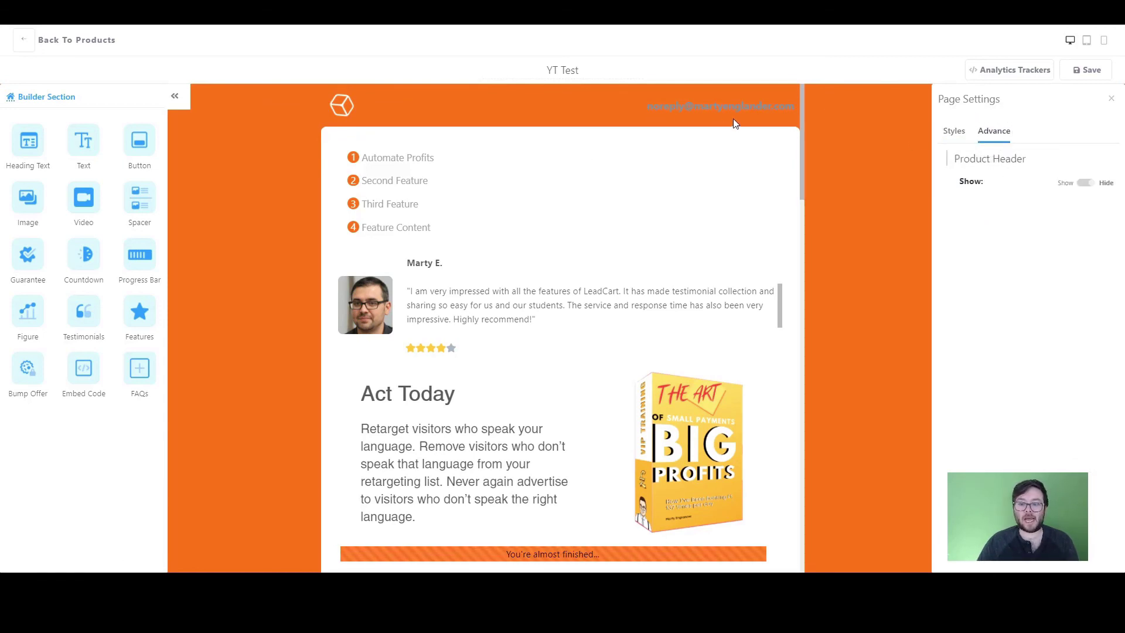
{"action": "left_click", "coordinate": [1084, 183]}
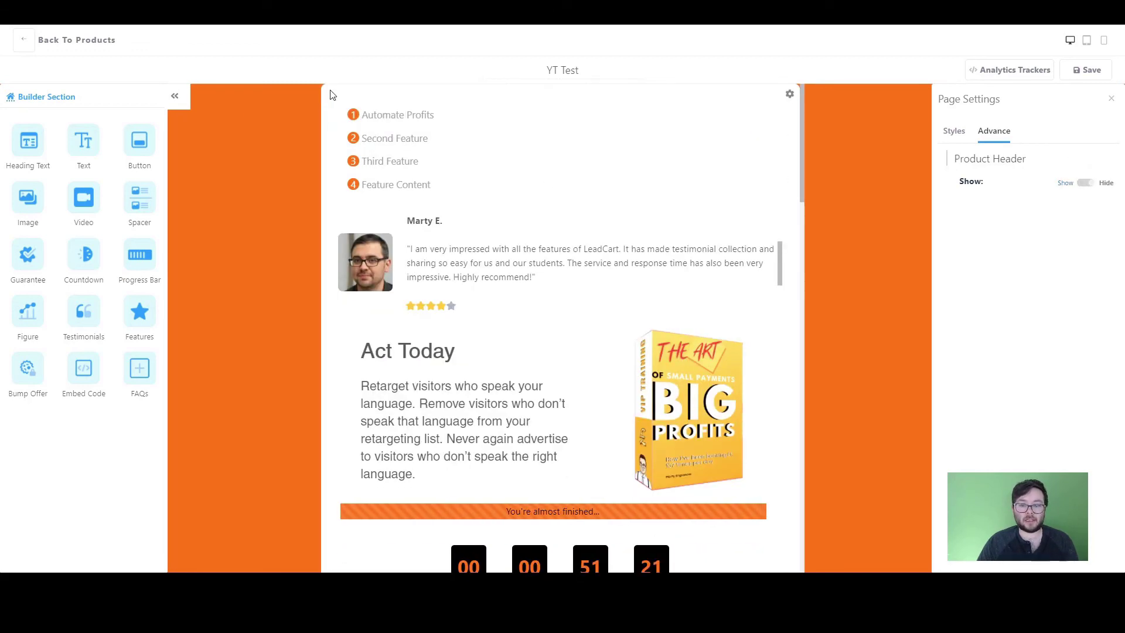
{"action": "left_click", "coordinate": [1084, 183]}
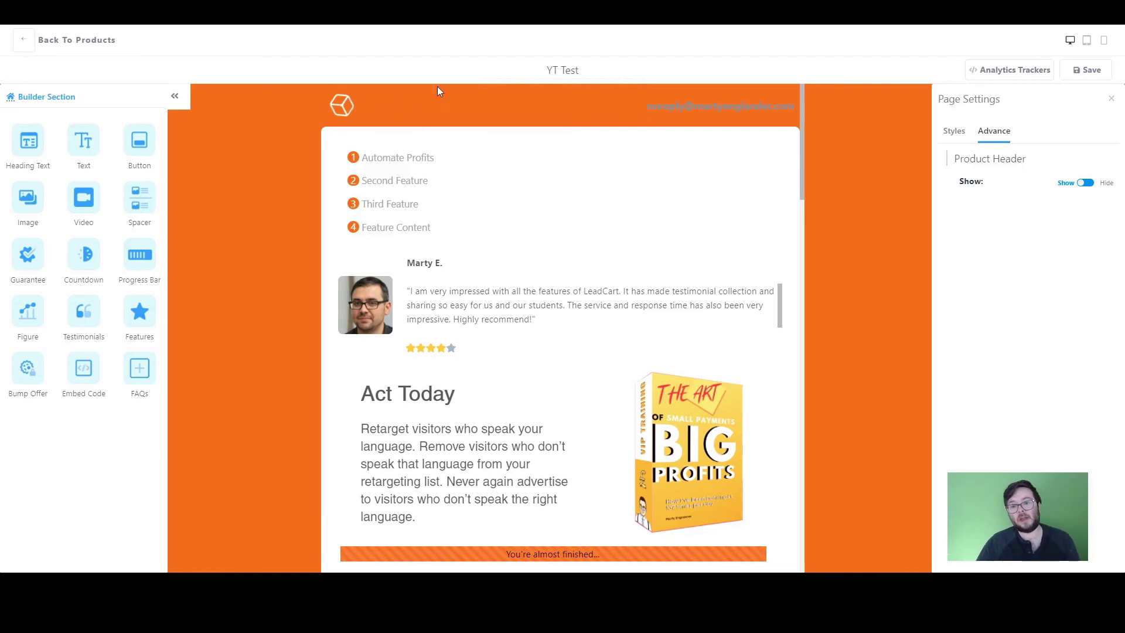
Save the checkout page and return to the products list with the YT Test product
{"action": "left_click", "coordinate": [1084, 70]}
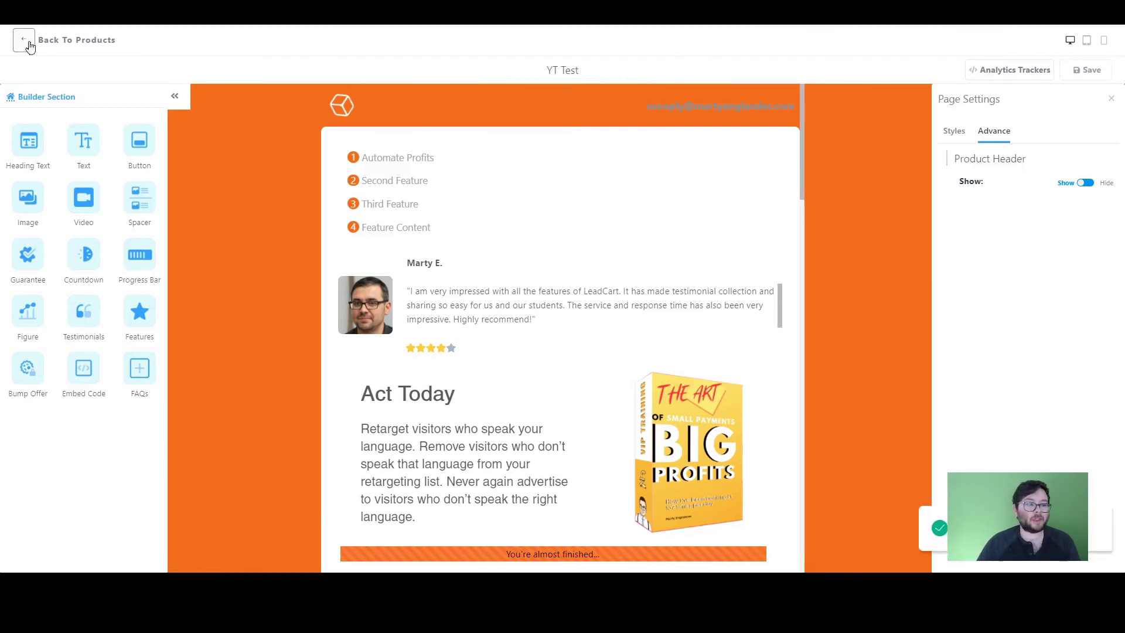
{"action": "left_click", "coordinate": [47, 47]}
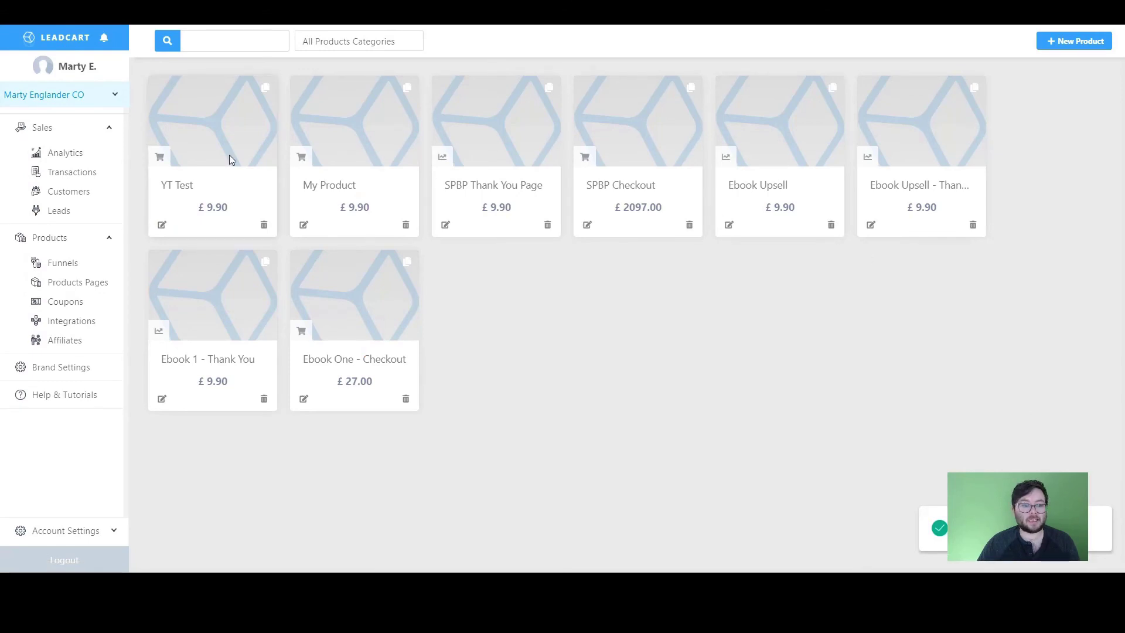
{"action": "triple_click", "coordinate": [205, 211]}
{"action": "left_click", "coordinate": [212, 216]}
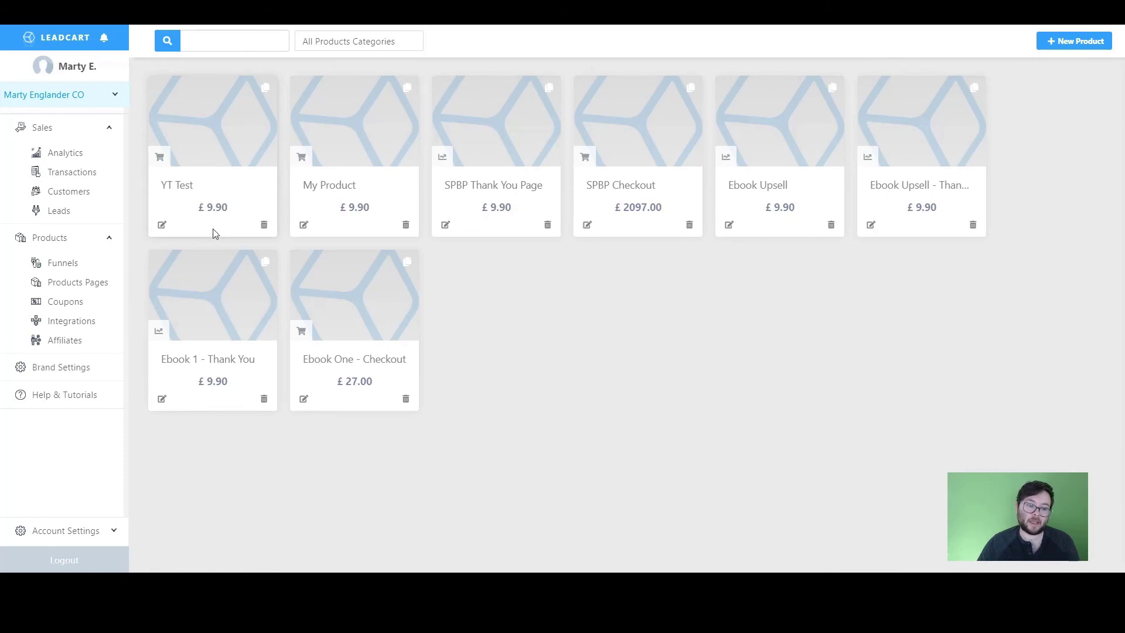
{"action": "left_click", "coordinate": [205, 198]}
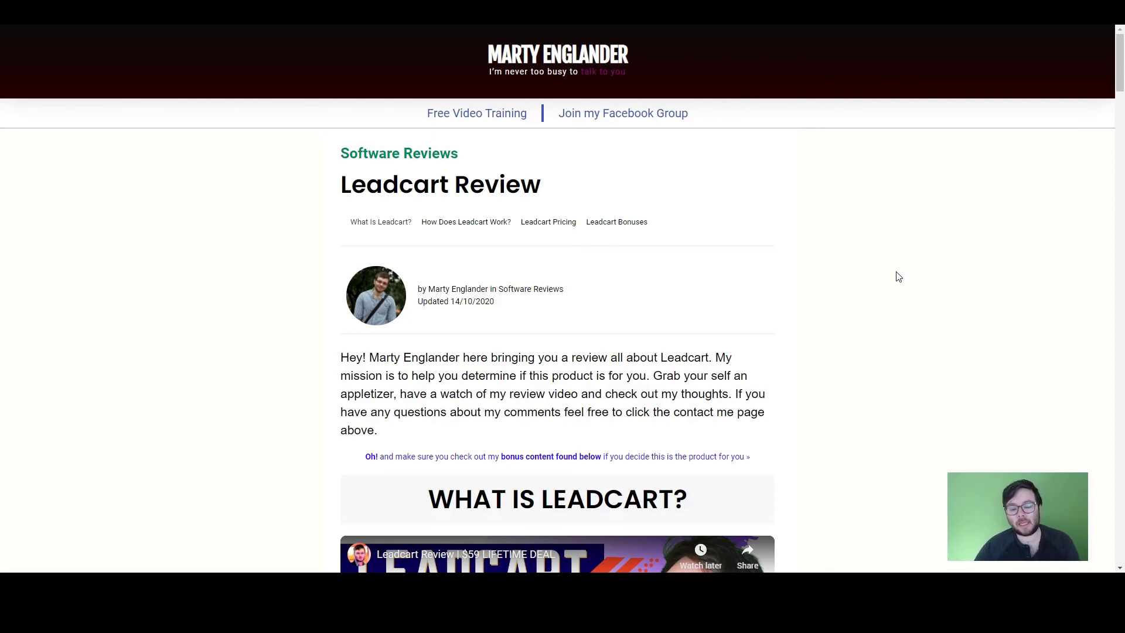
Look through the Leadcart Review article's introduction, video, feature list and explanation of how the software works
{"action": "scroll", "coordinate": [897, 277], "scroll_direction": "down", "scroll_amount": 5}
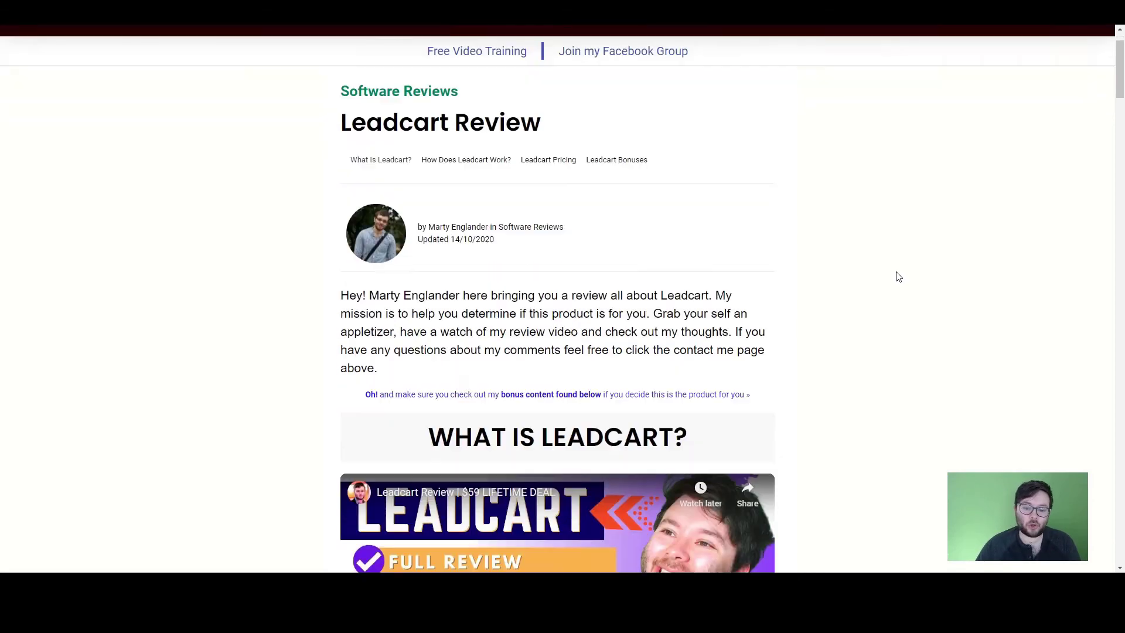
{"action": "scroll", "coordinate": [873, 337], "scroll_direction": "down", "scroll_amount": 3}
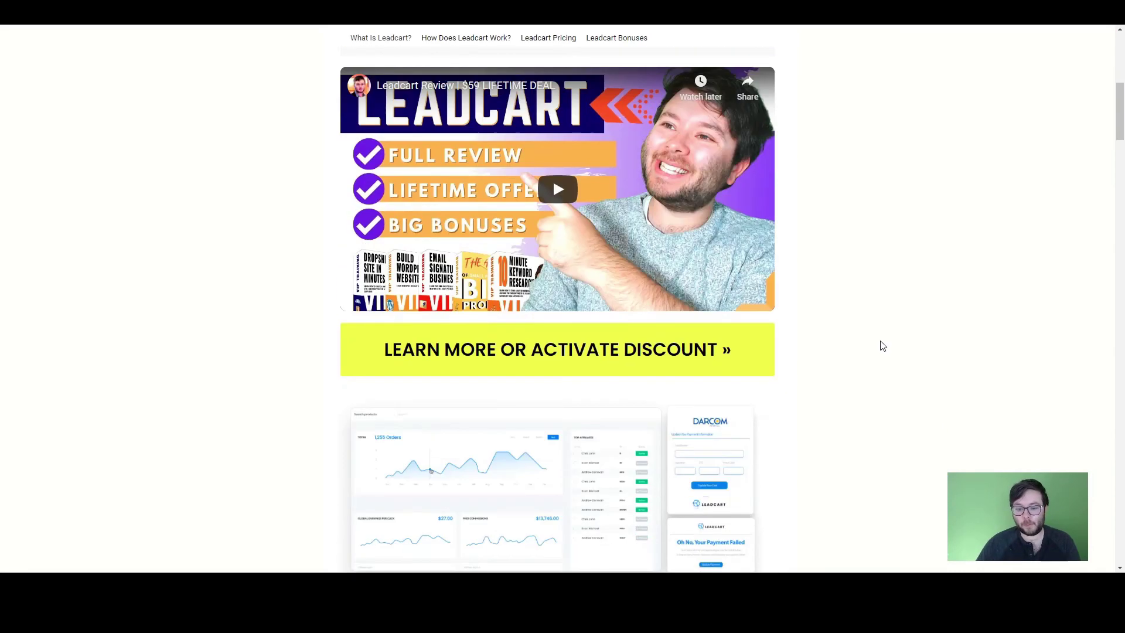
{"action": "scroll", "coordinate": [761, 293], "scroll_direction": "up", "scroll_amount": 1}
{"action": "scroll", "coordinate": [674, 264], "scroll_direction": "down", "scroll_amount": 1}
{"action": "scroll", "coordinate": [647, 250], "scroll_direction": "down", "scroll_amount": 5}
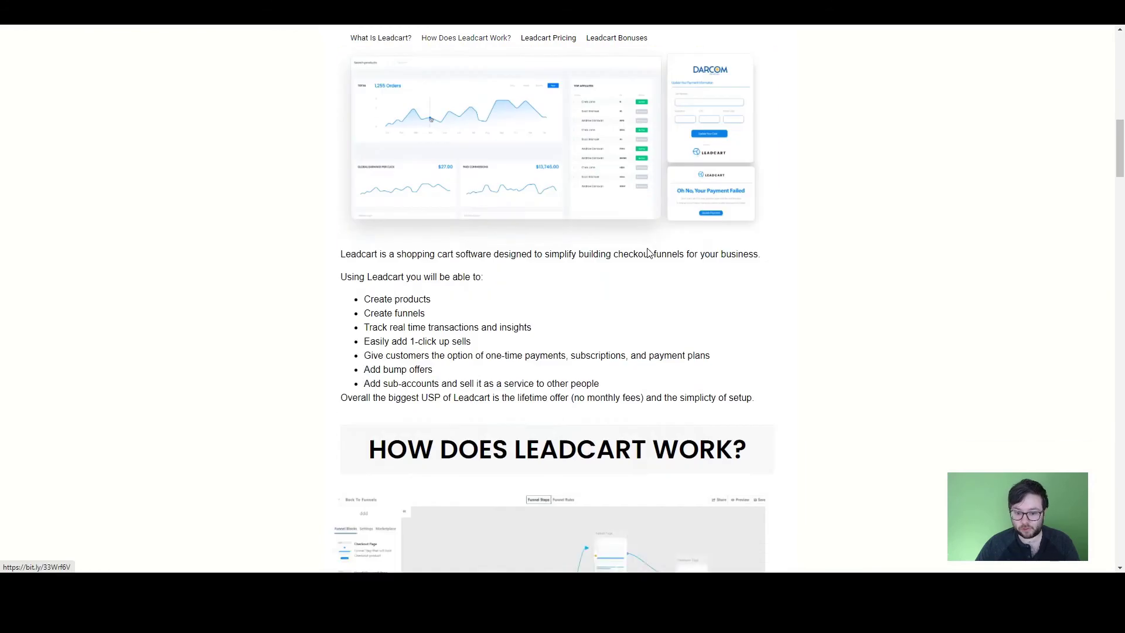
{"action": "scroll", "coordinate": [994, 352], "scroll_direction": "up", "scroll_amount": 5}
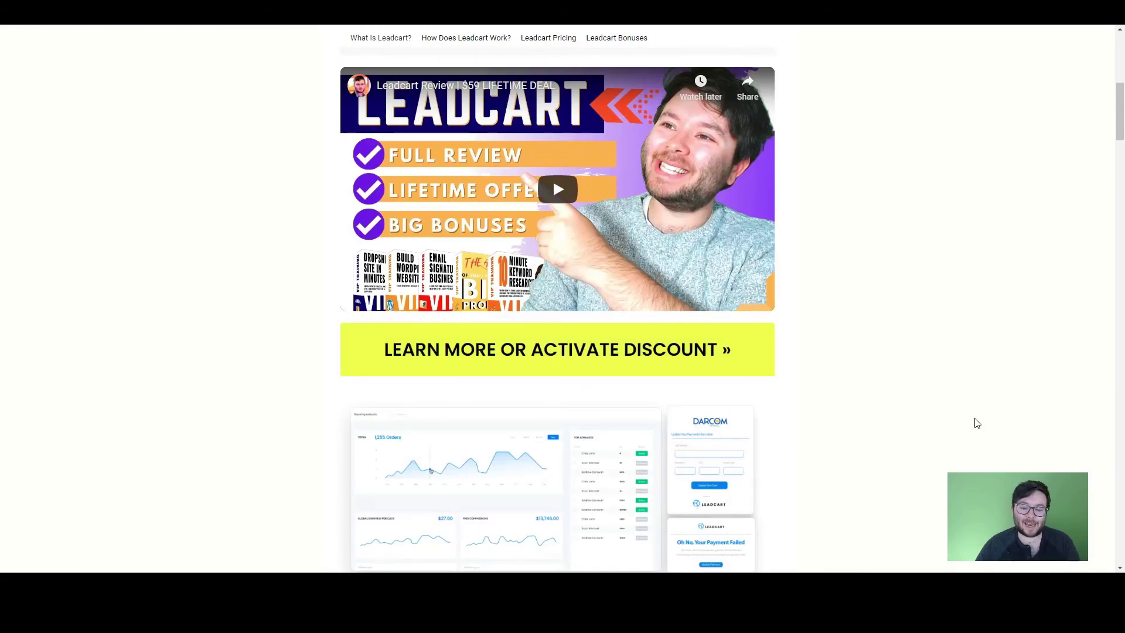
{"action": "scroll", "coordinate": [1008, 352], "scroll_direction": "down", "scroll_amount": 20}
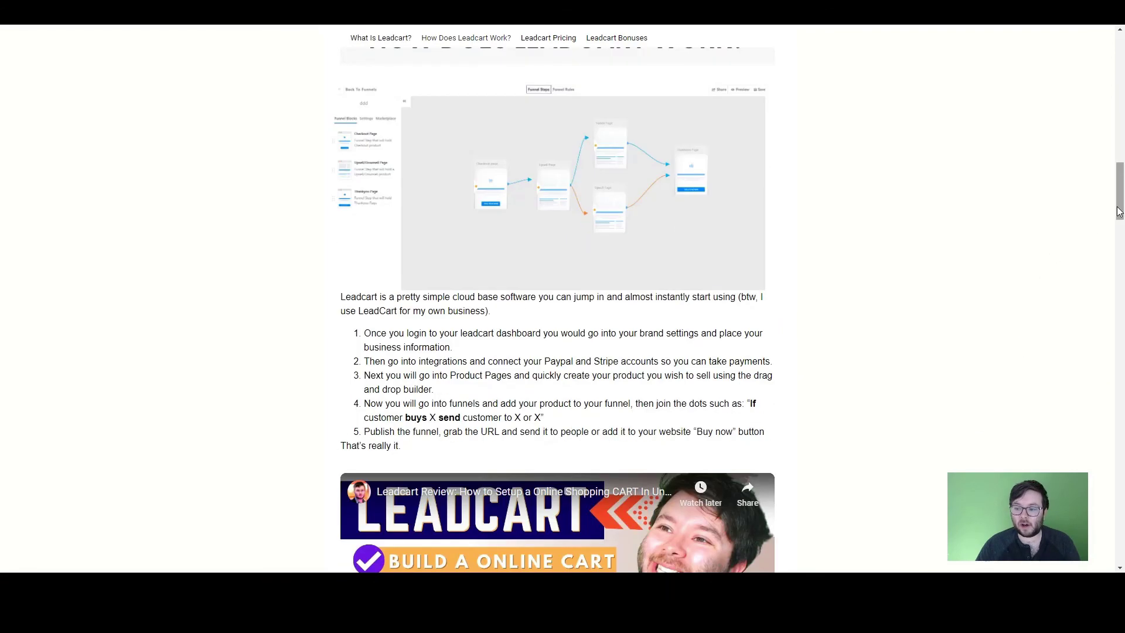
Examine the prices of the review's Basic, Pro and Premium plans, and continue to the Leadcart Bonuses section
{"action": "mouse_move", "coordinate": [1107, 319]}
{"action": "left_mouse_down"}
{"action": "mouse_move", "coordinate": [1107, 341]}
{"action": "mouse_move", "coordinate": [1106, 300]}
{"action": "left_mouse_up"}
{"action": "scroll", "coordinate": [508, 169], "scroll_direction": "up", "scroll_amount": 2}
{"action": "left_click_drag", "start_coordinate": [393, 179], "coordinate": [627, 185]}
{"action": "left_click_drag", "start_coordinate": [427, 194], "coordinate": [640, 200]}
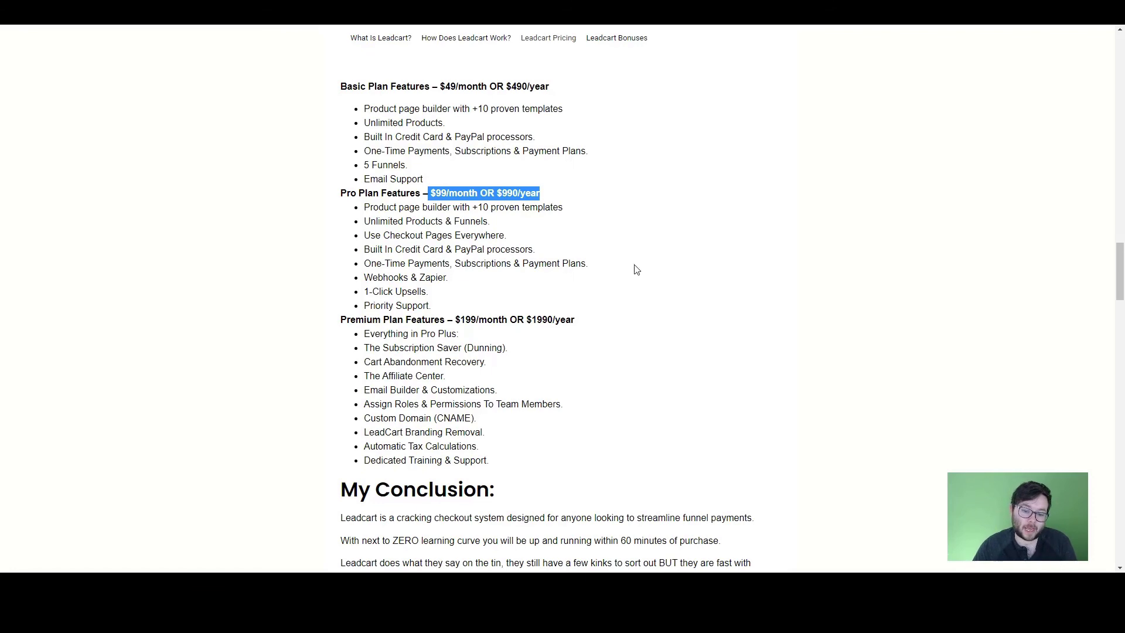
{"action": "triple_click", "coordinate": [531, 319]}
{"action": "double_click", "coordinate": [535, 319]}
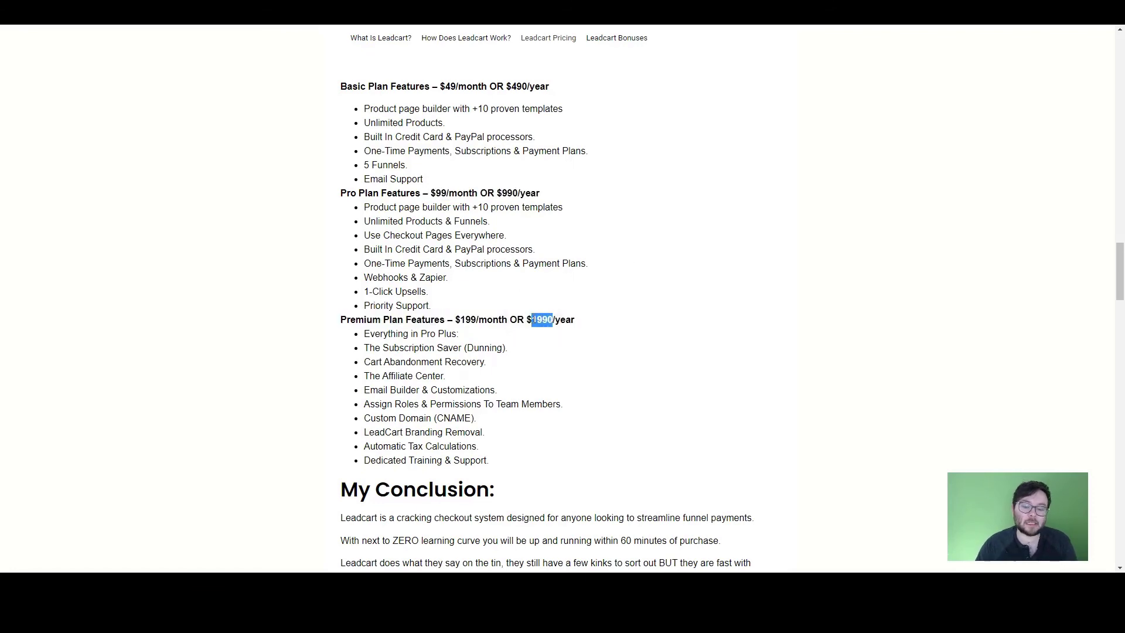
{"action": "scroll", "coordinate": [543, 336], "scroll_direction": "down", "scroll_amount": 10}
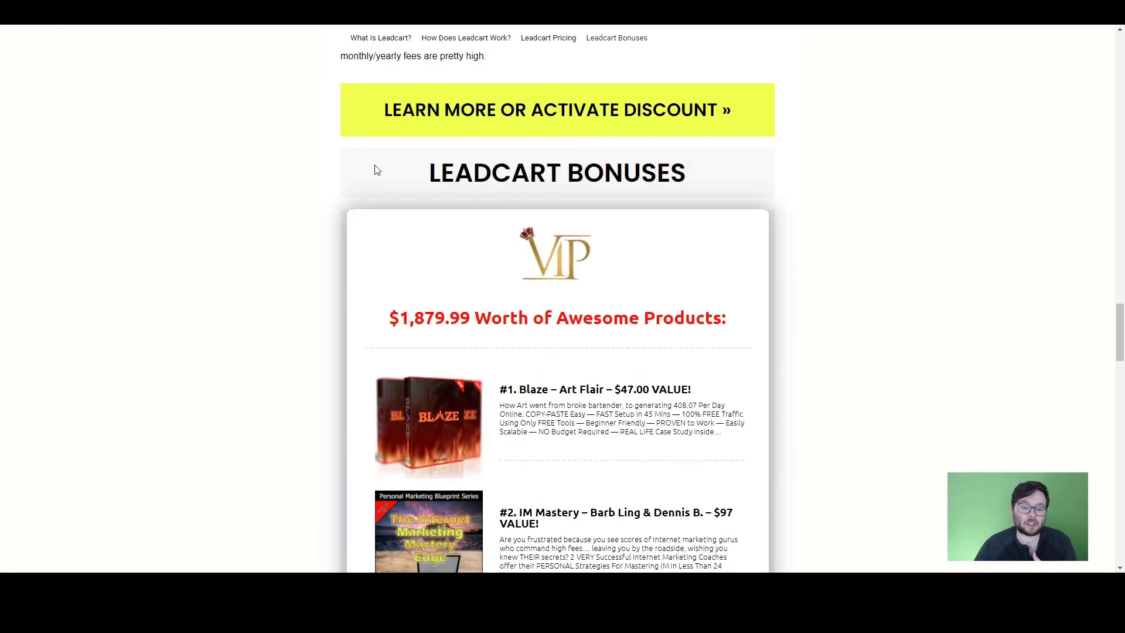